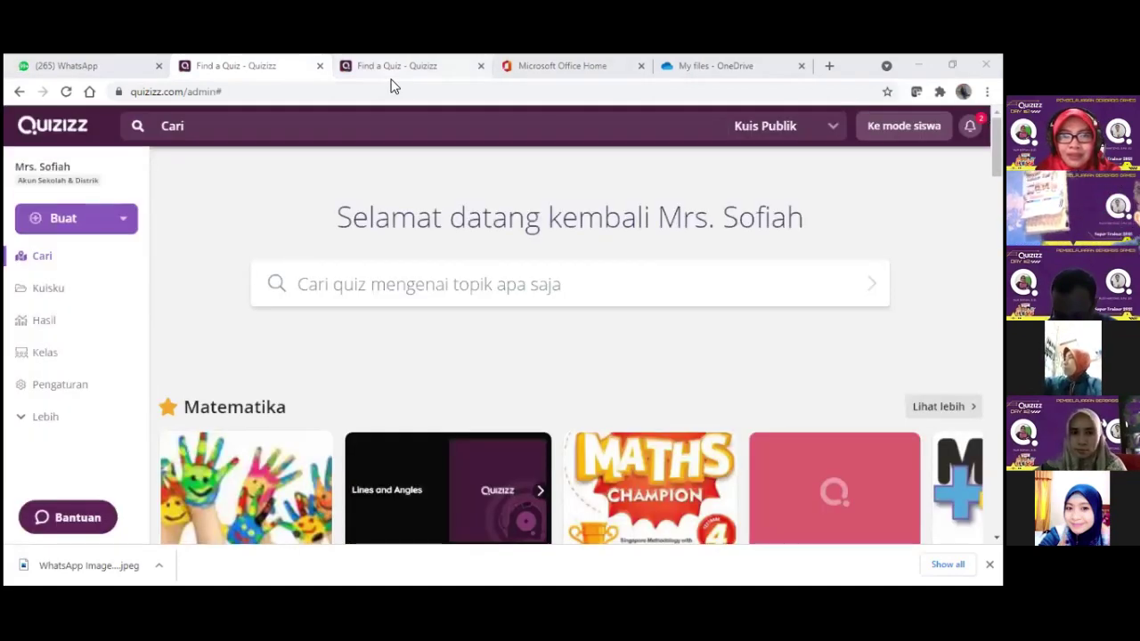
Switch to the Quizizz page of the basic account (Akun dasar) and expand the additional navigation entries under Lebih
left_click(391, 78)
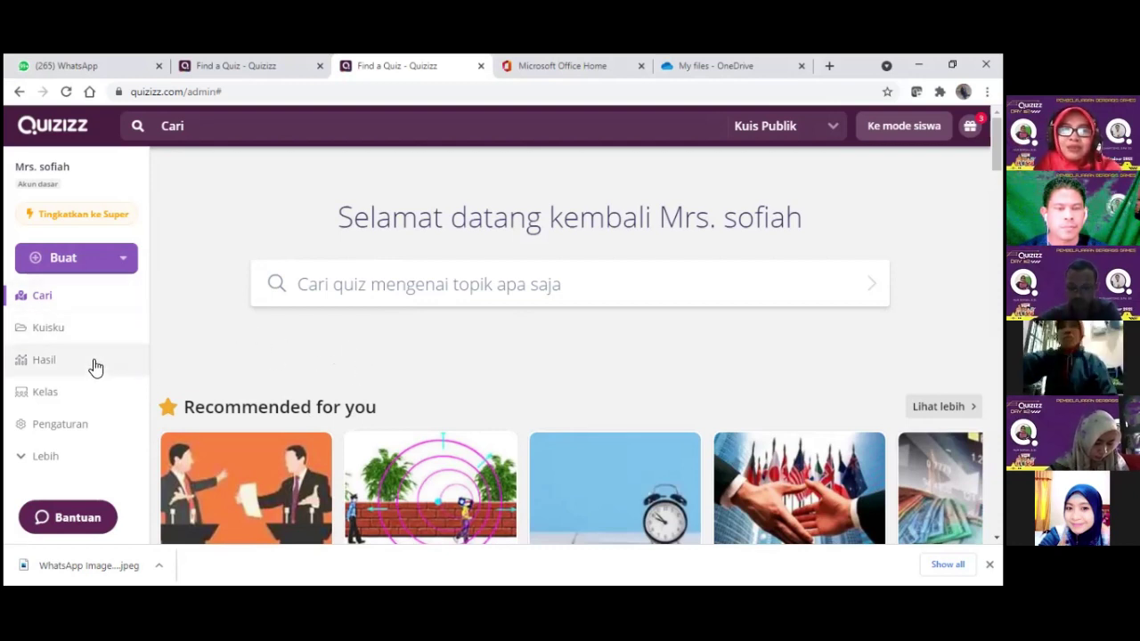
scroll(96, 367, "down", 2)
scroll(95, 367, "up", 2)
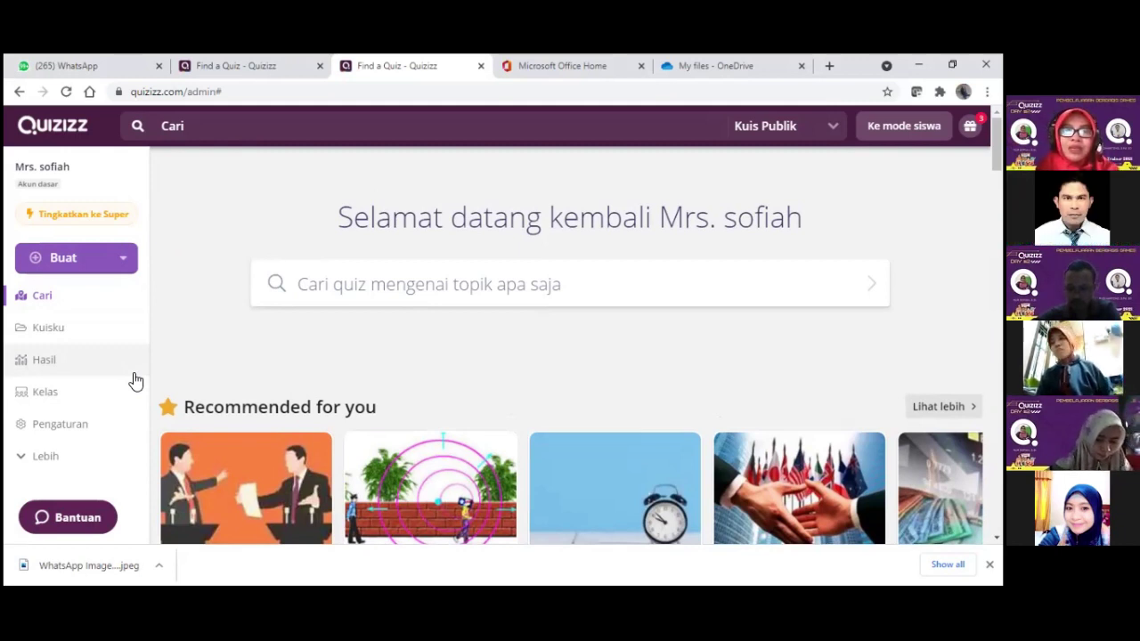
left_click(25, 458)
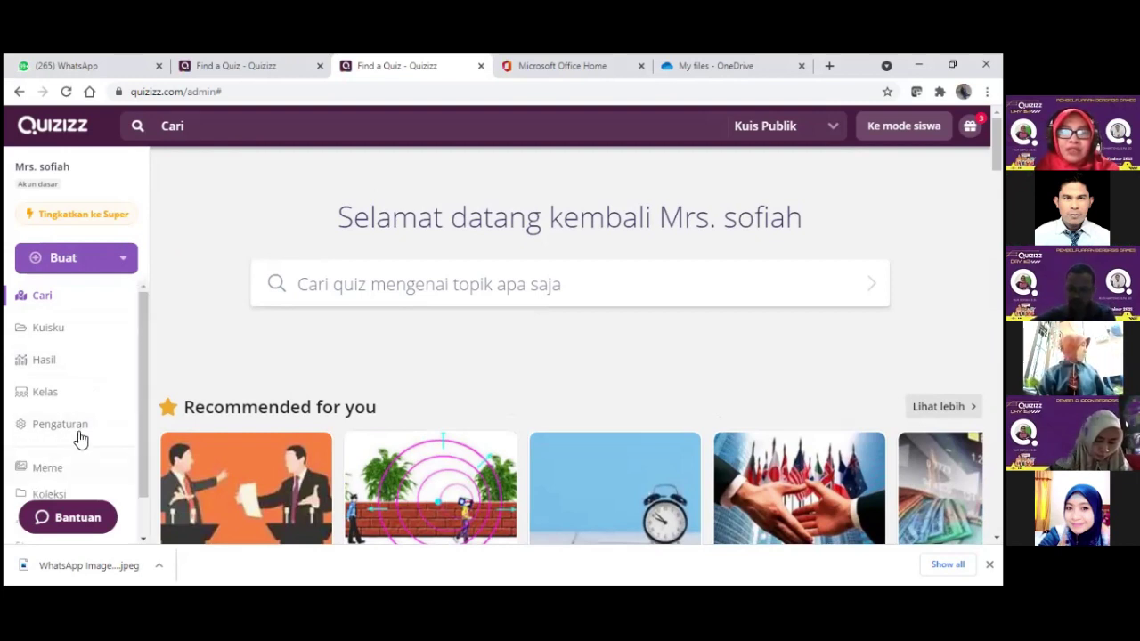
scroll(116, 381, "down", 1)
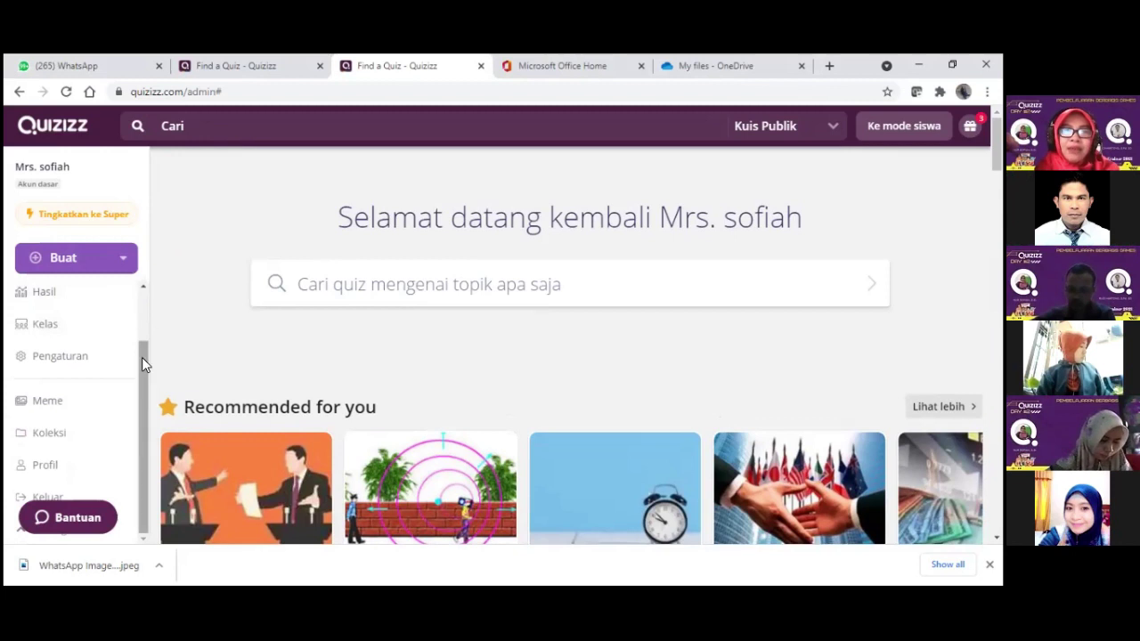
scroll(144, 322, "up", 1)
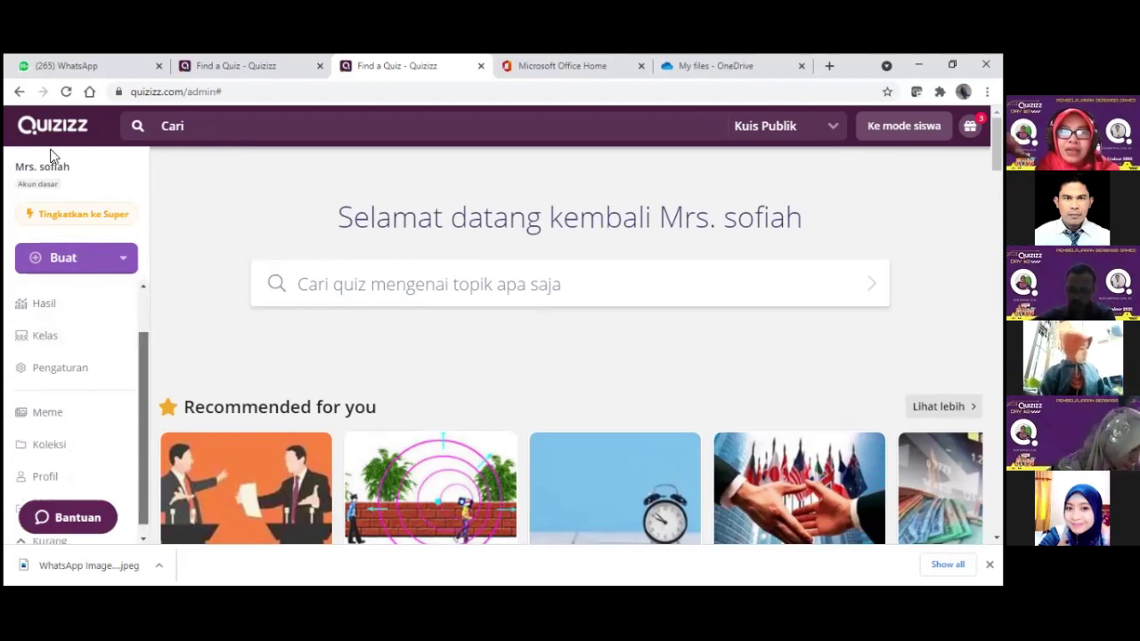
scroll(69, 182, "up", 1)
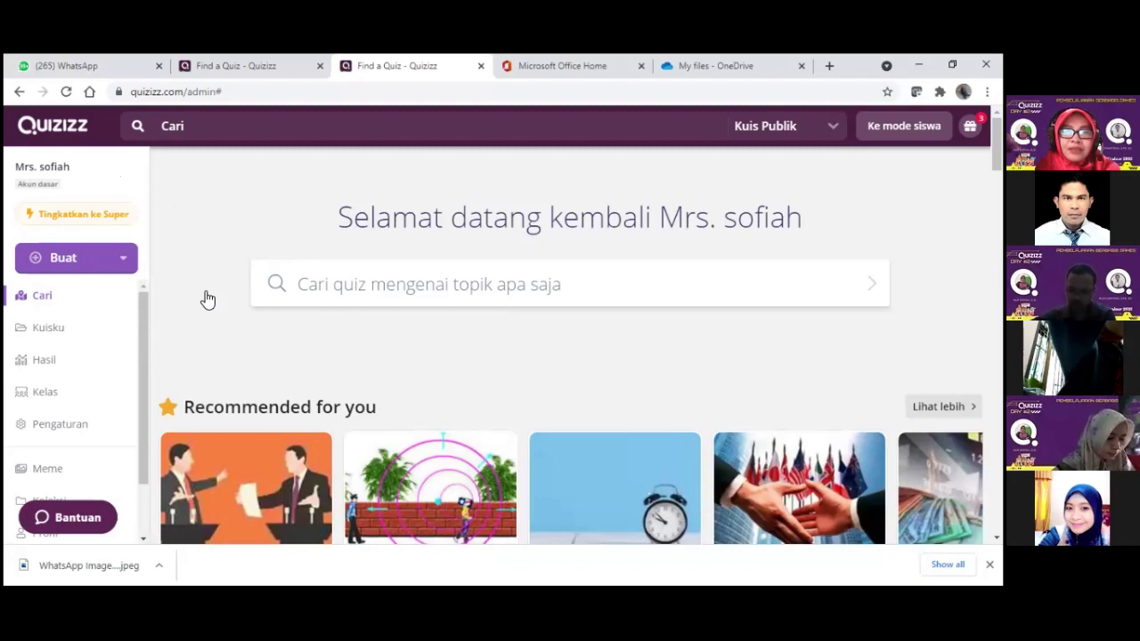
scroll(200, 298, "down", 2)
scroll(98, 370, "up", 2)
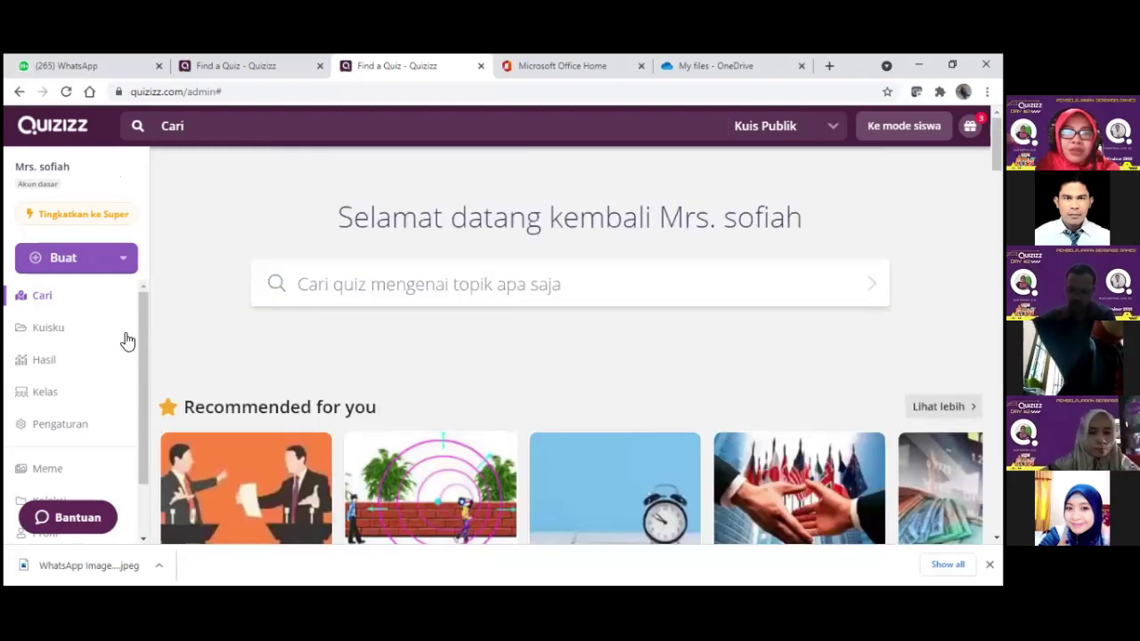
scroll(115, 369, "down", 1)
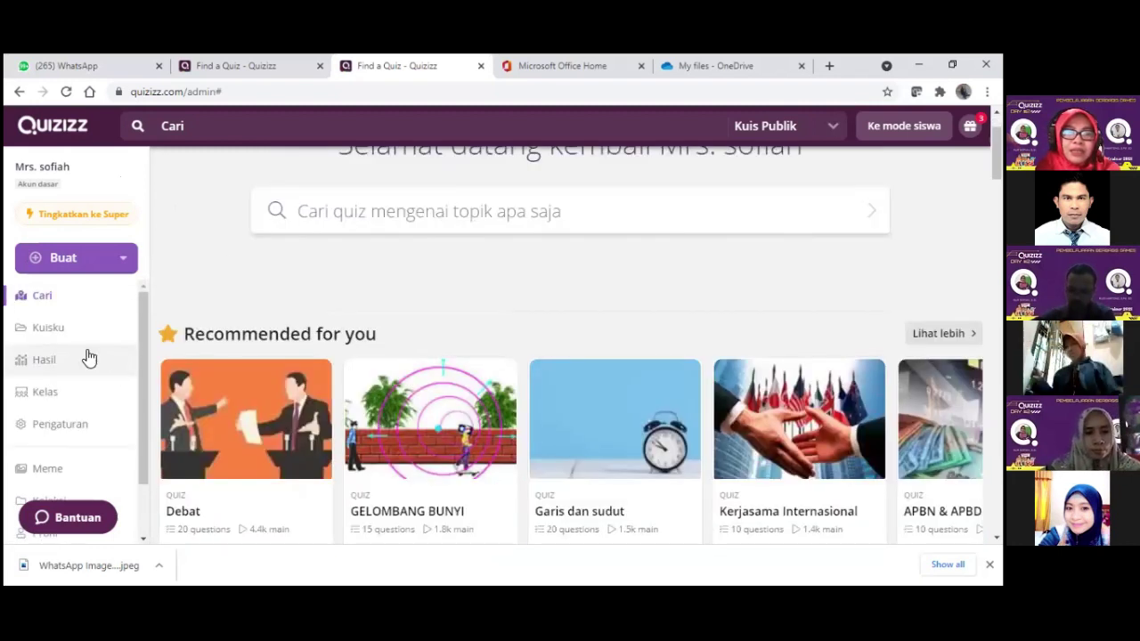
scroll(86, 349, "down", 5)
scroll(132, 368, "down", 3)
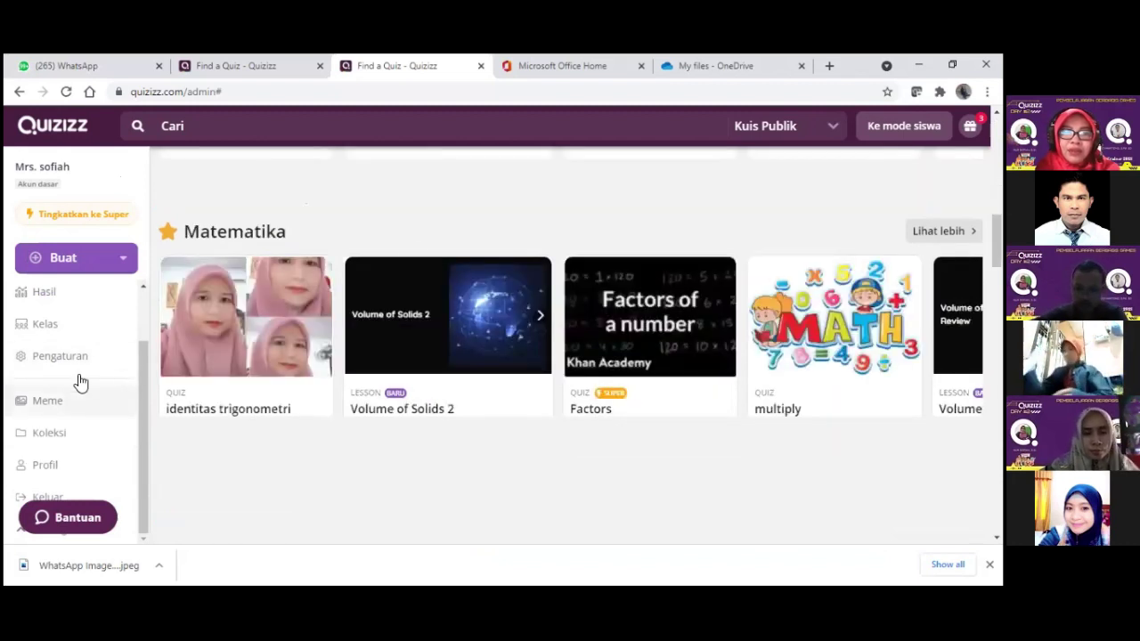
scroll(135, 439, "up", 8)
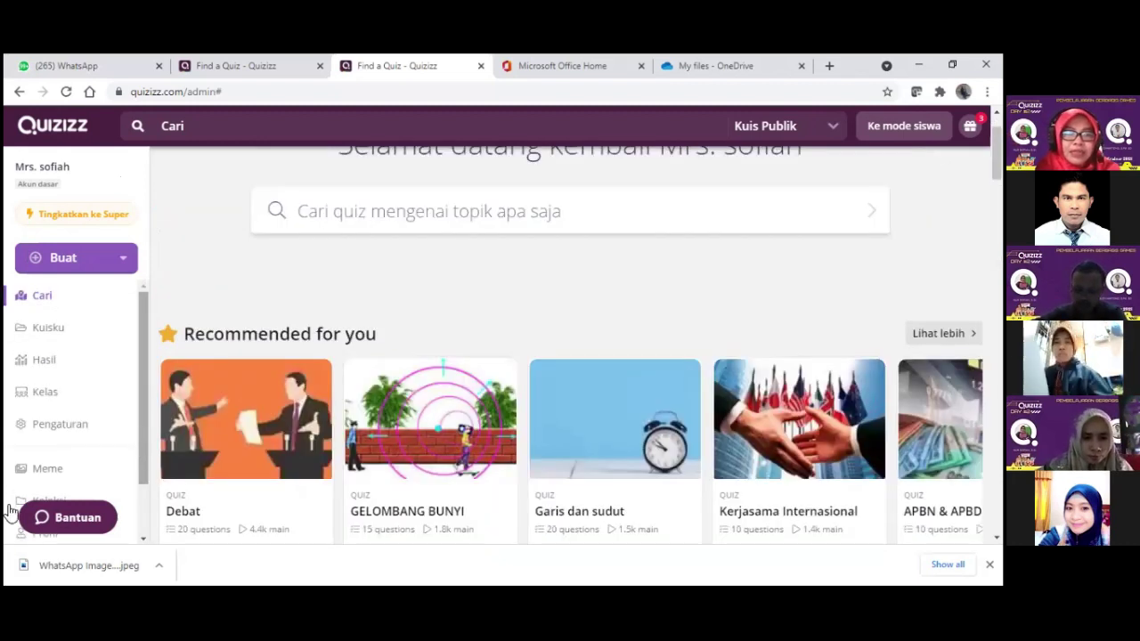
scroll(11, 512, "down", 1)
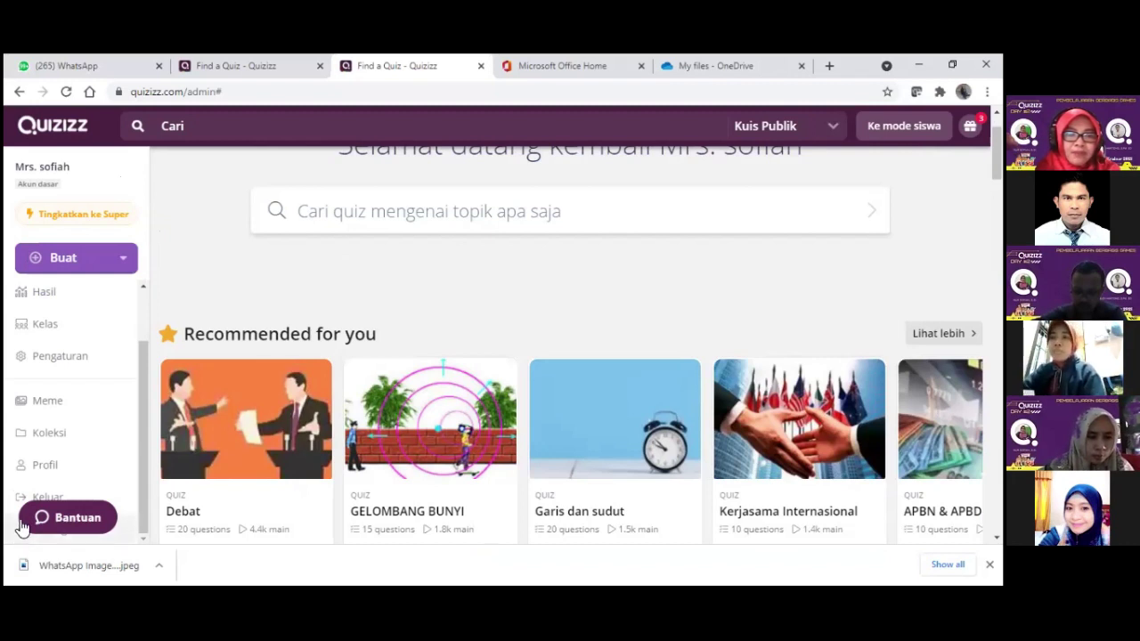
Collapse and re-expand the Lebih entries, then open the Koleksi page to view the quiz collections
left_click(54, 461)
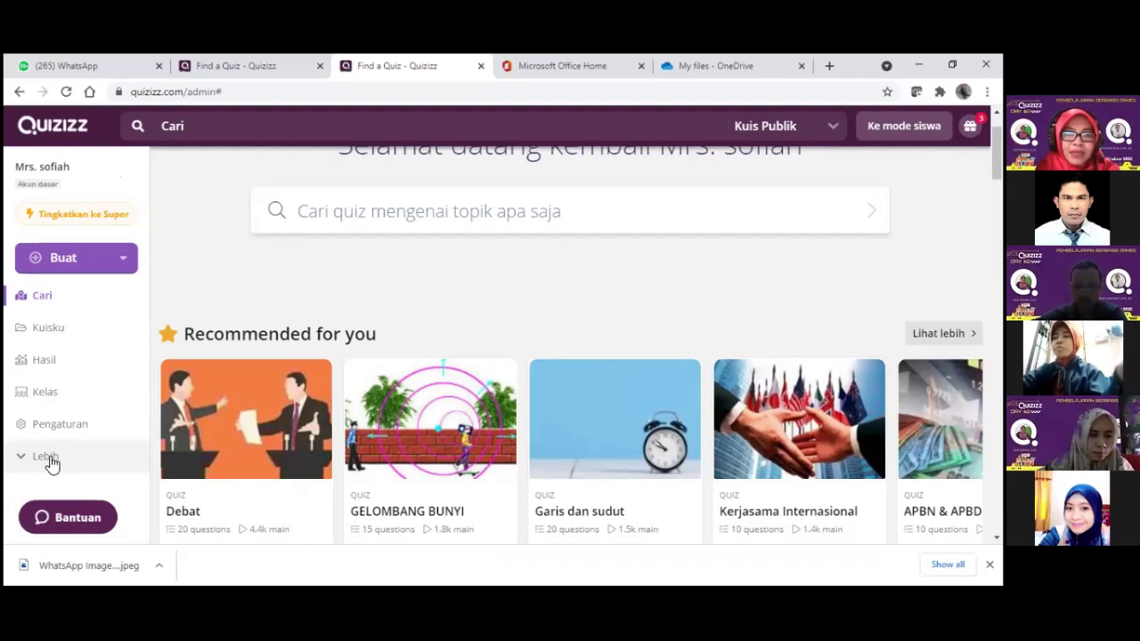
left_click(50, 461)
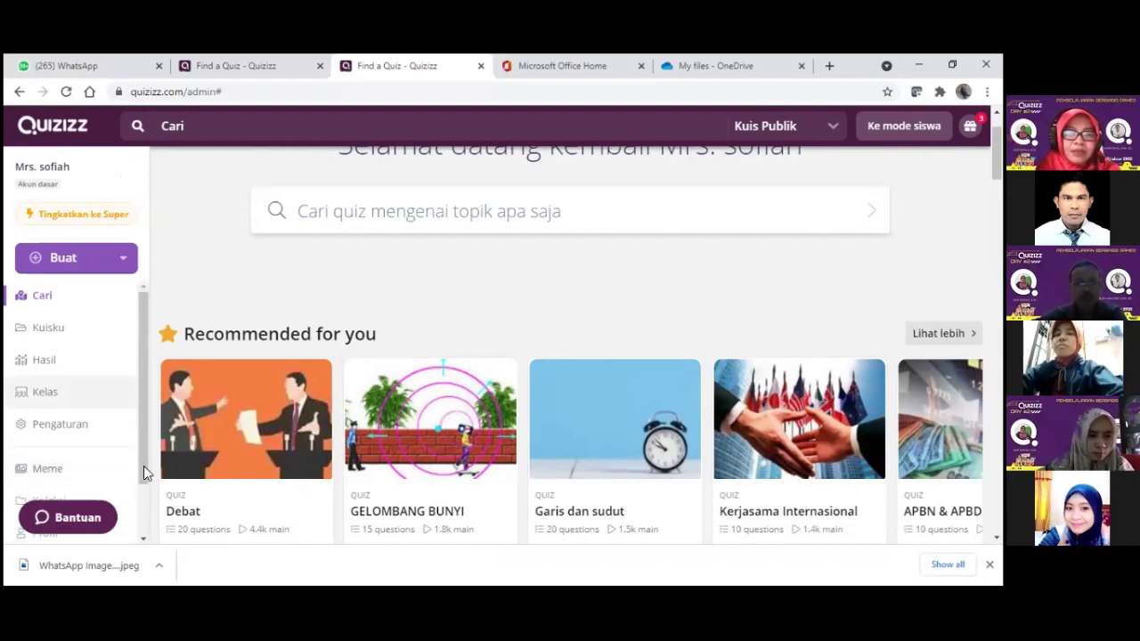
scroll(112, 451, "down", 1)
scroll(66, 440, "down", 1)
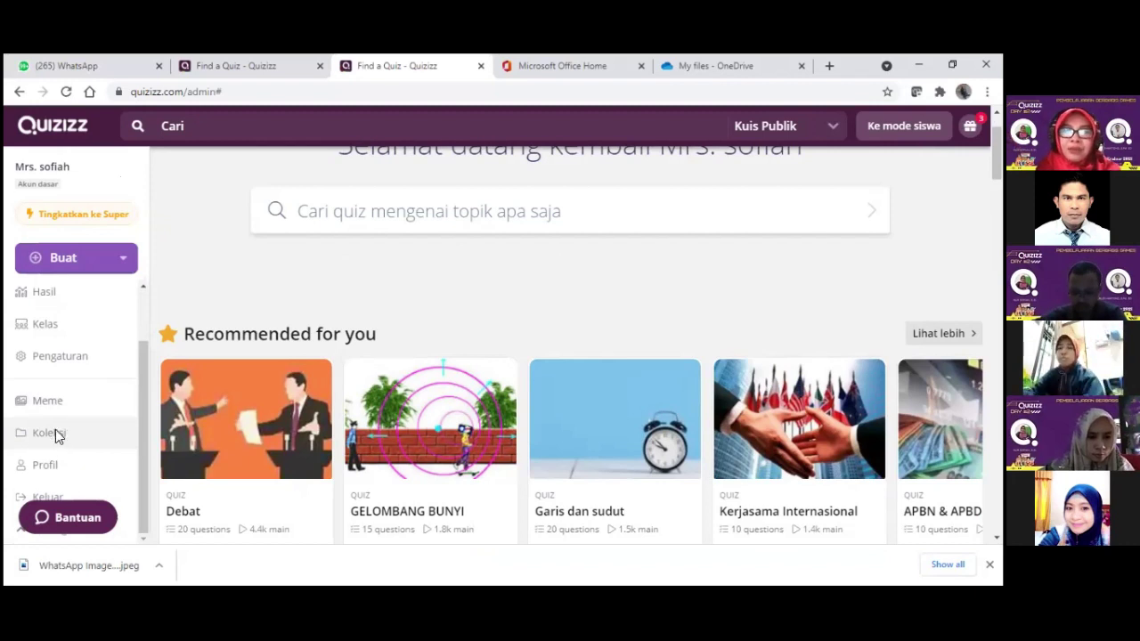
left_click(54, 434)
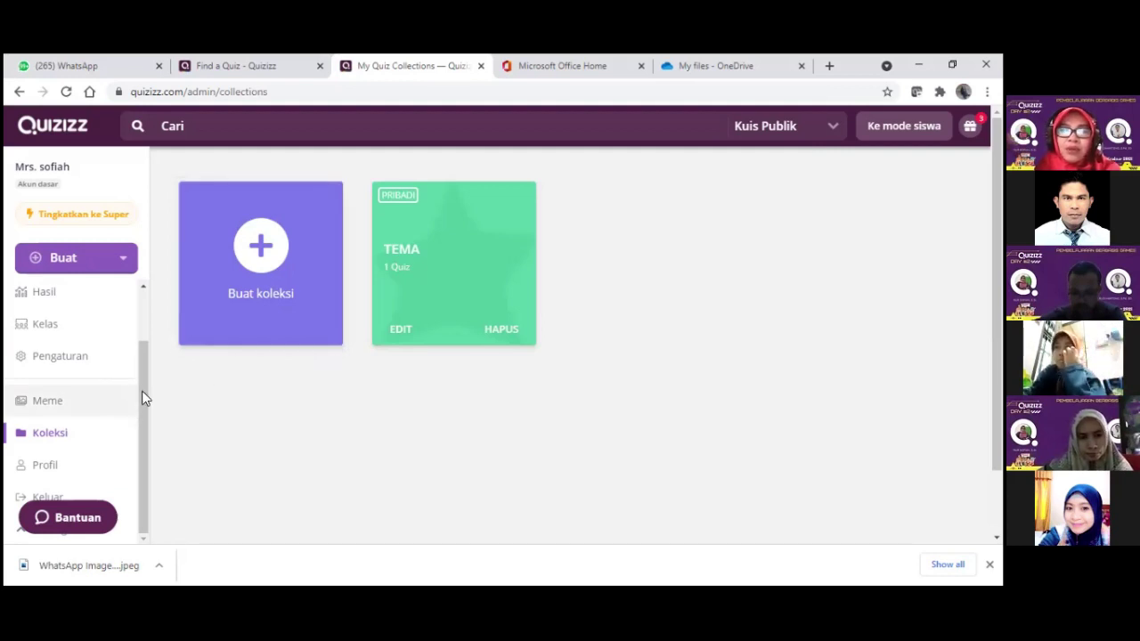
scroll(147, 338, "up", 1)
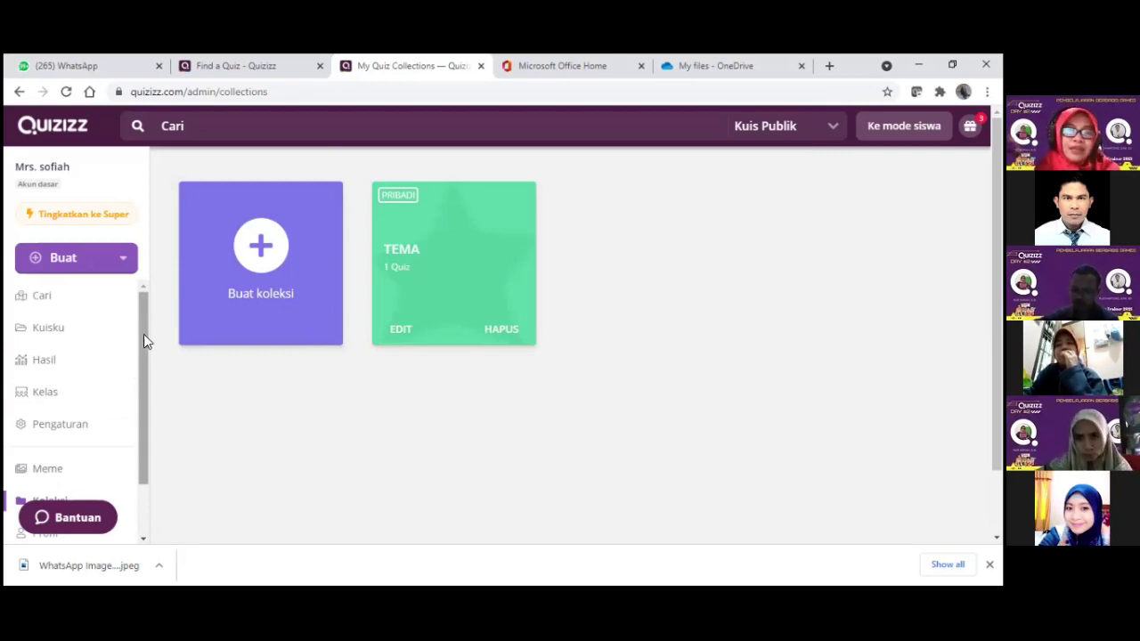
Search the public quizzes for "tema 2 kelas 5"
left_click(187, 129)
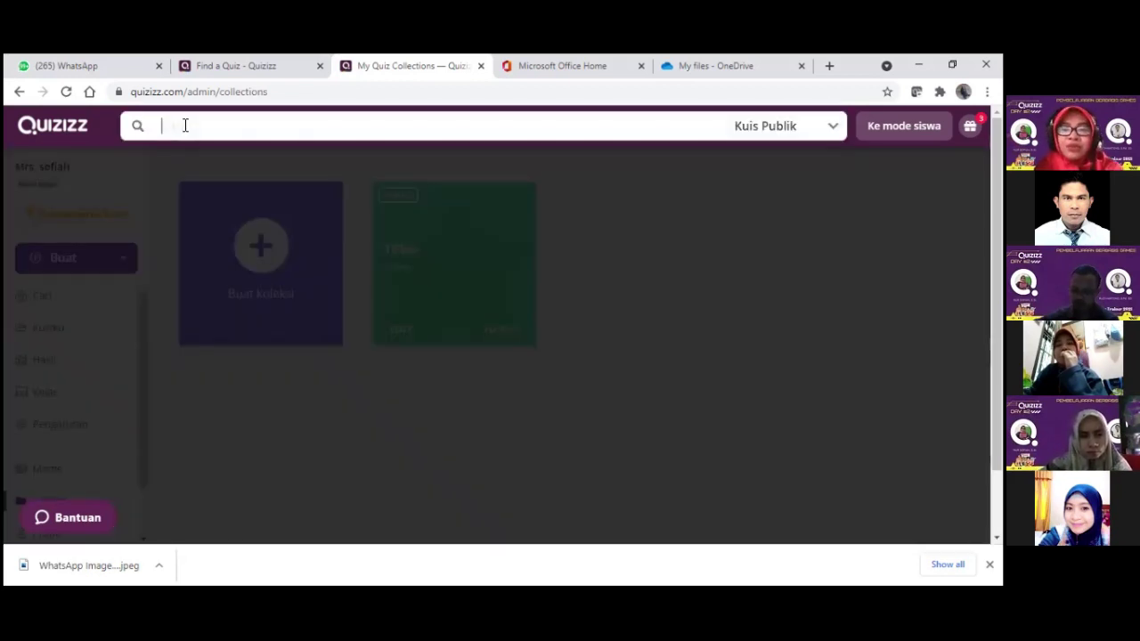
type("te")
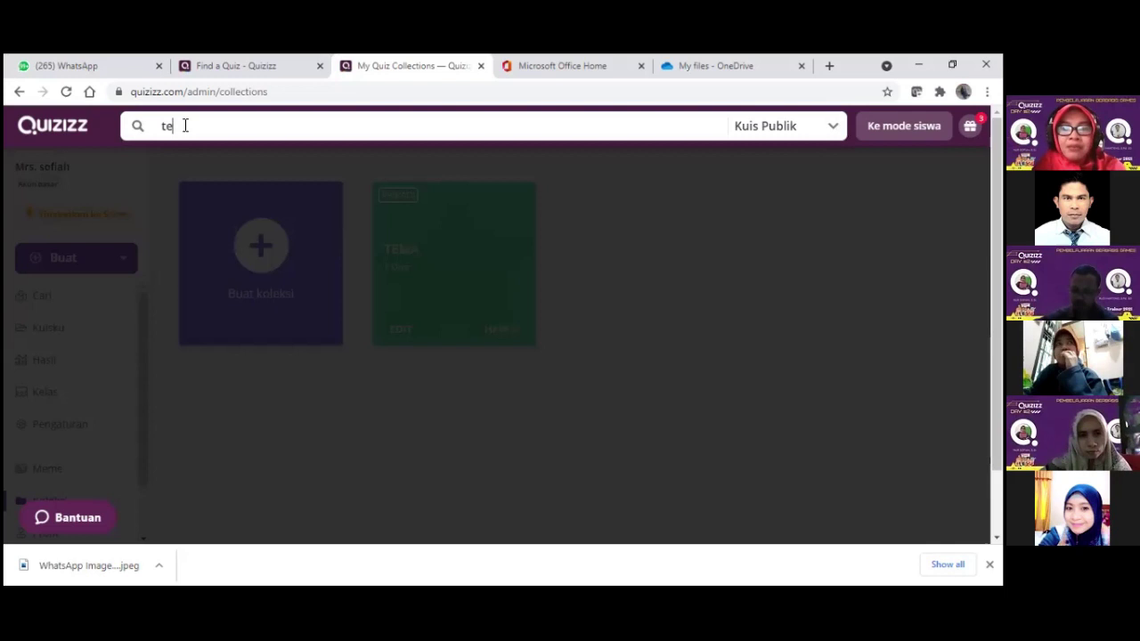
type("ma 2 te")
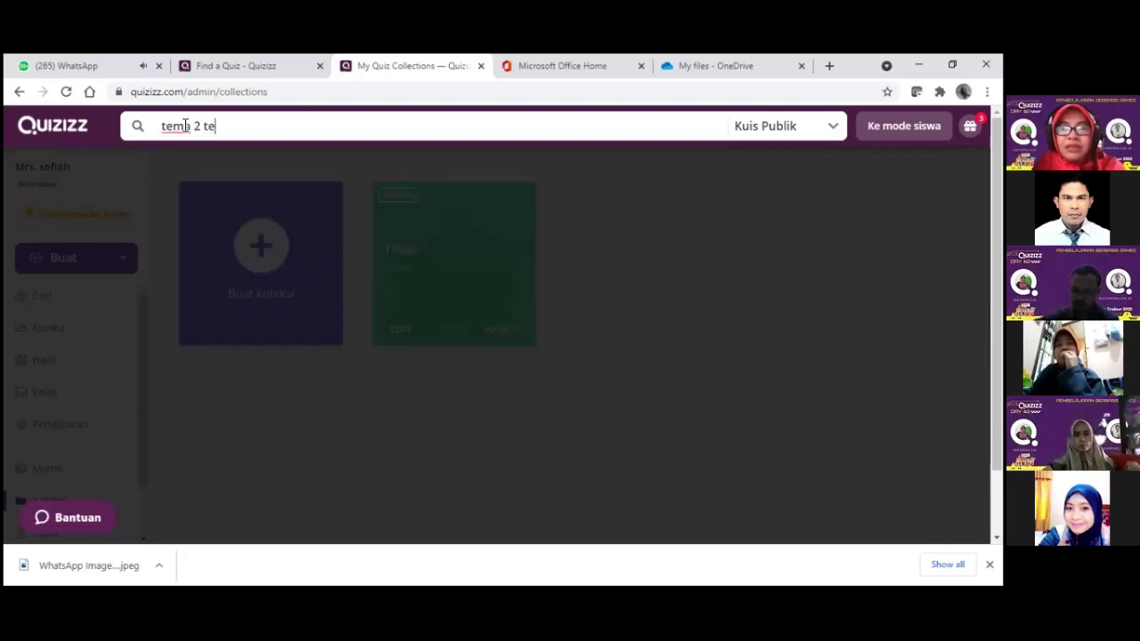
key("BackSpace")
key("BackSpace")
type("kelas ")
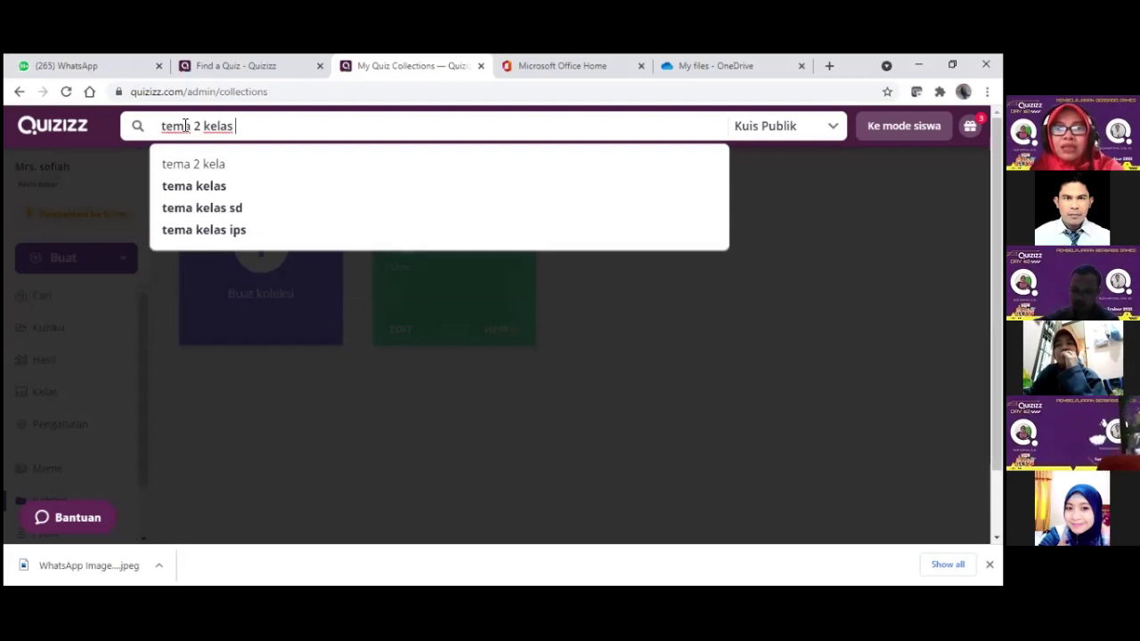
type("5")
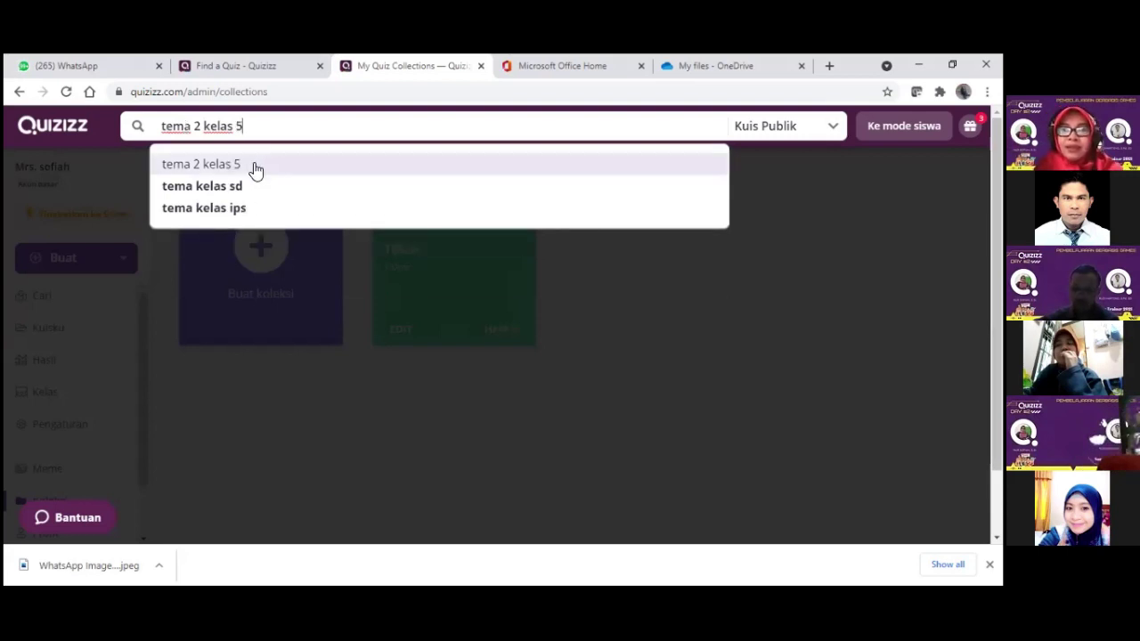
left_click(255, 170)
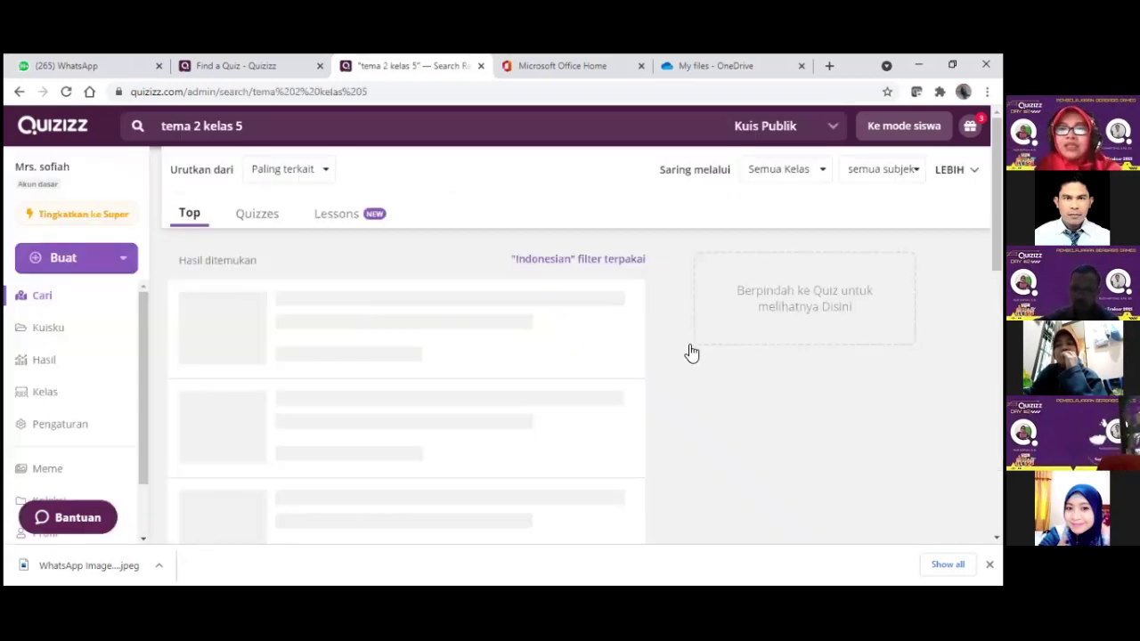
Browse the found quizzes and open the 10-question quiz "Tema 2 Kelas 5" for 5th - 6th kelas
mouse_move(615, 344)
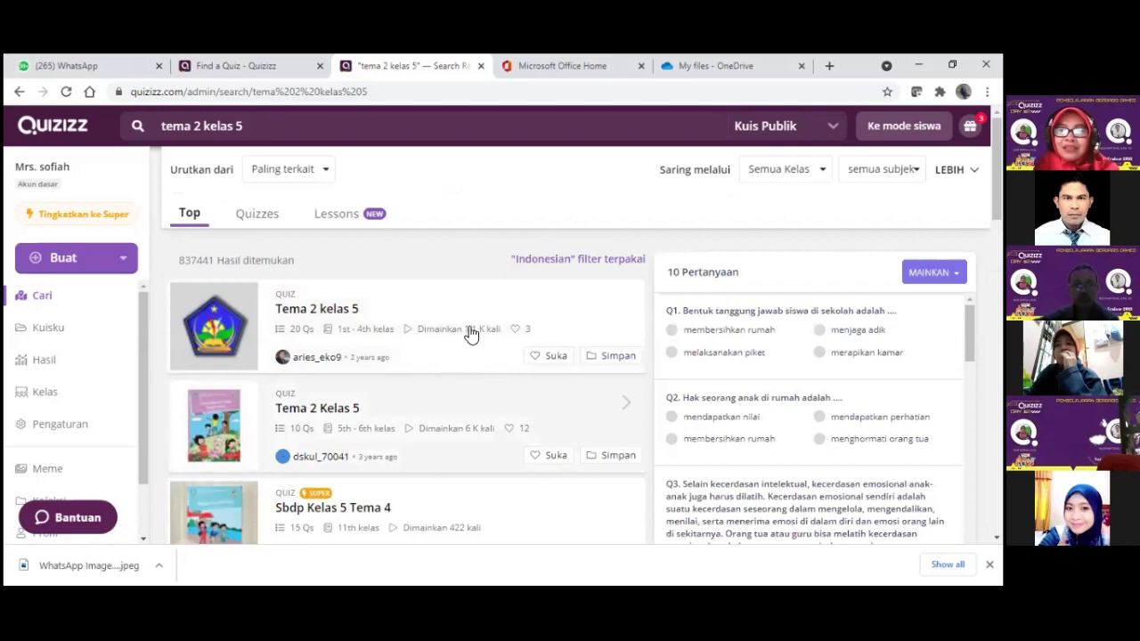
scroll(455, 352, "down", 2)
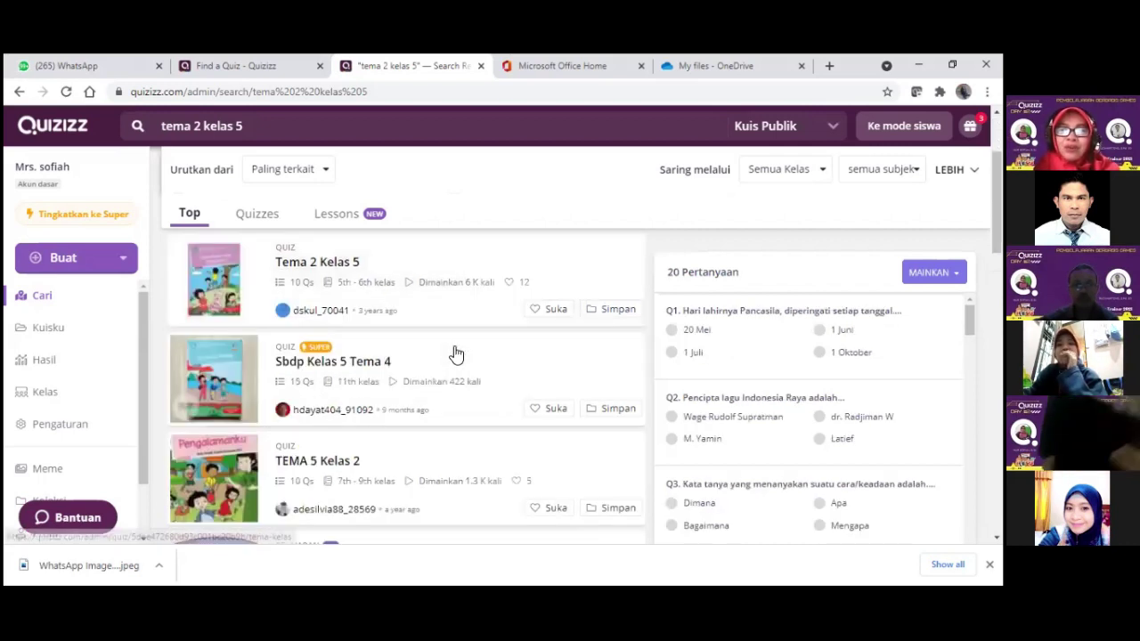
scroll(456, 354, "up", 1)
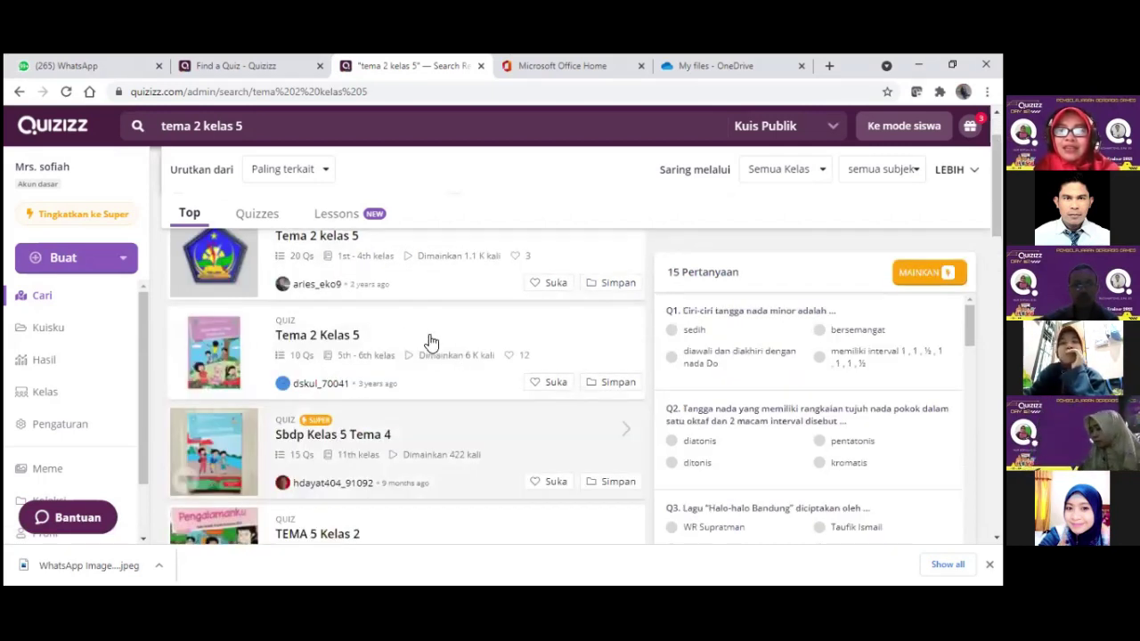
scroll(464, 335, "down", 1)
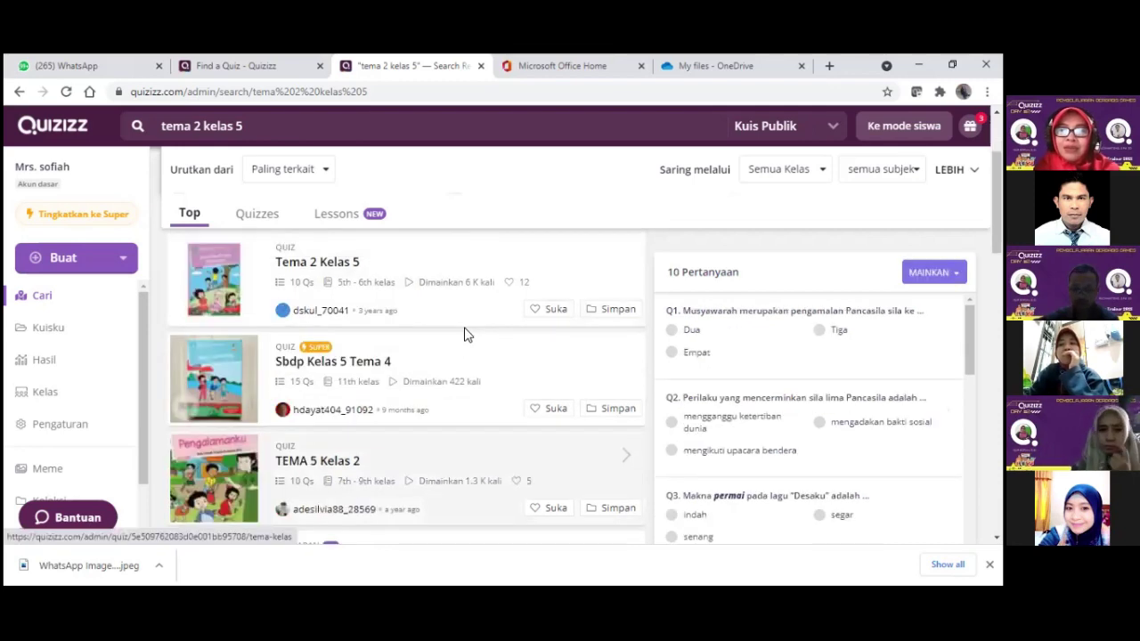
scroll(464, 335, "down", 1)
scroll(465, 337, "down", 2)
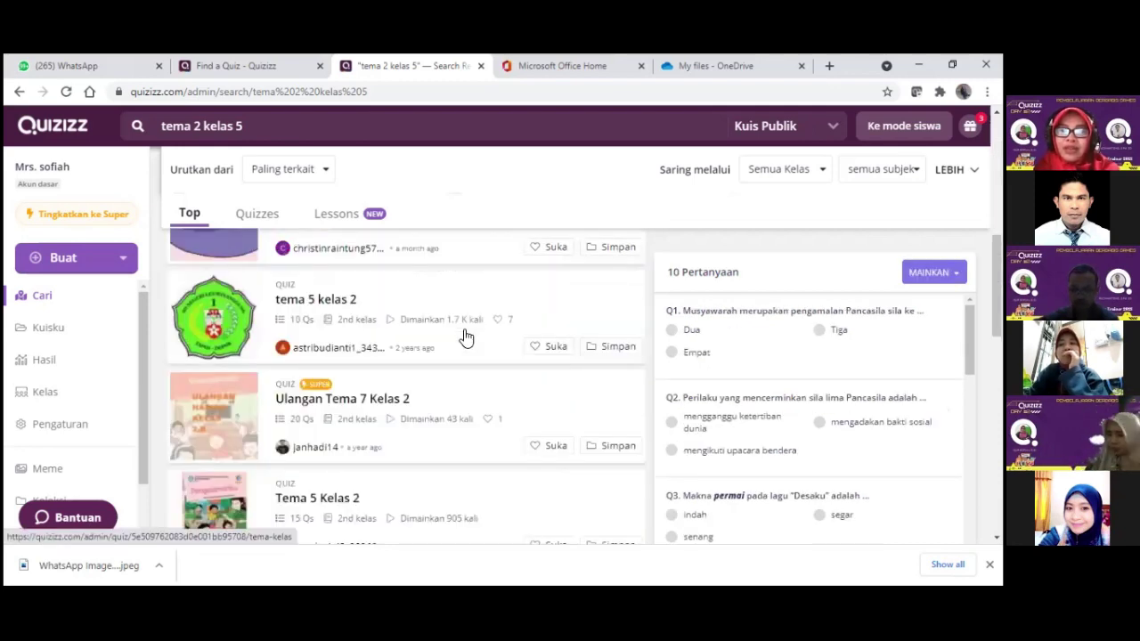
scroll(464, 337, "up", 1)
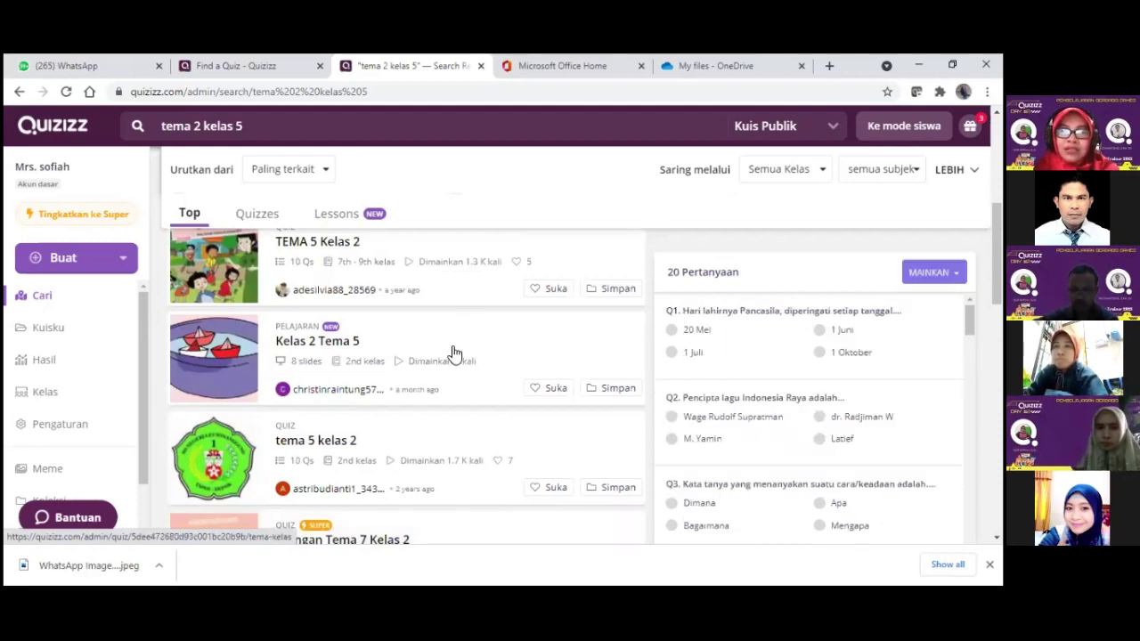
scroll(453, 353, "down", 3)
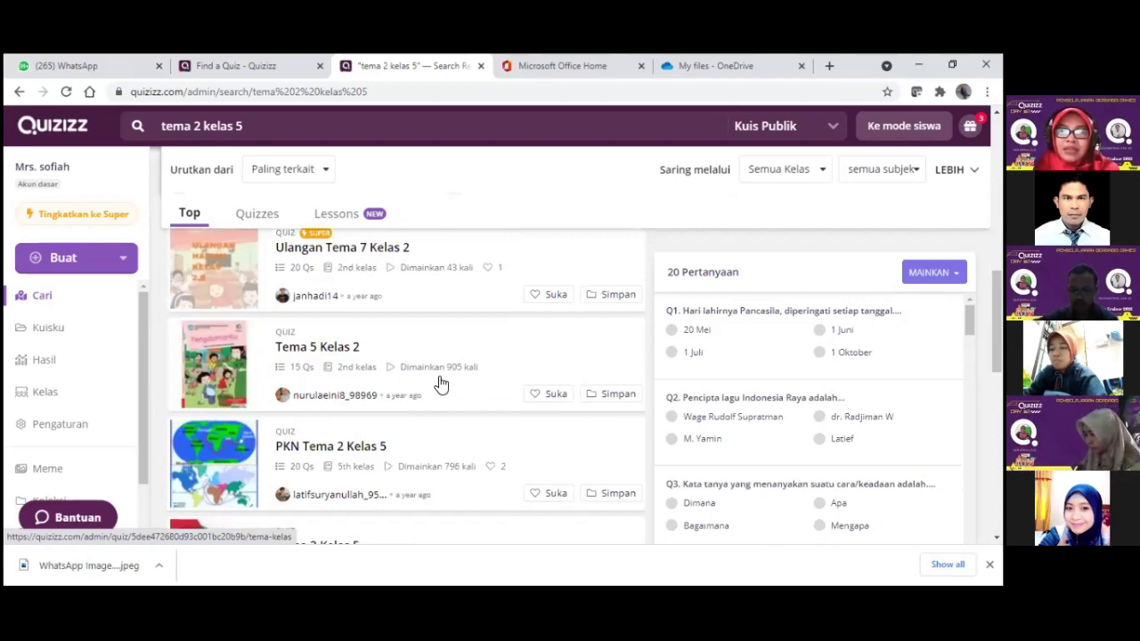
scroll(470, 378, "down", 3)
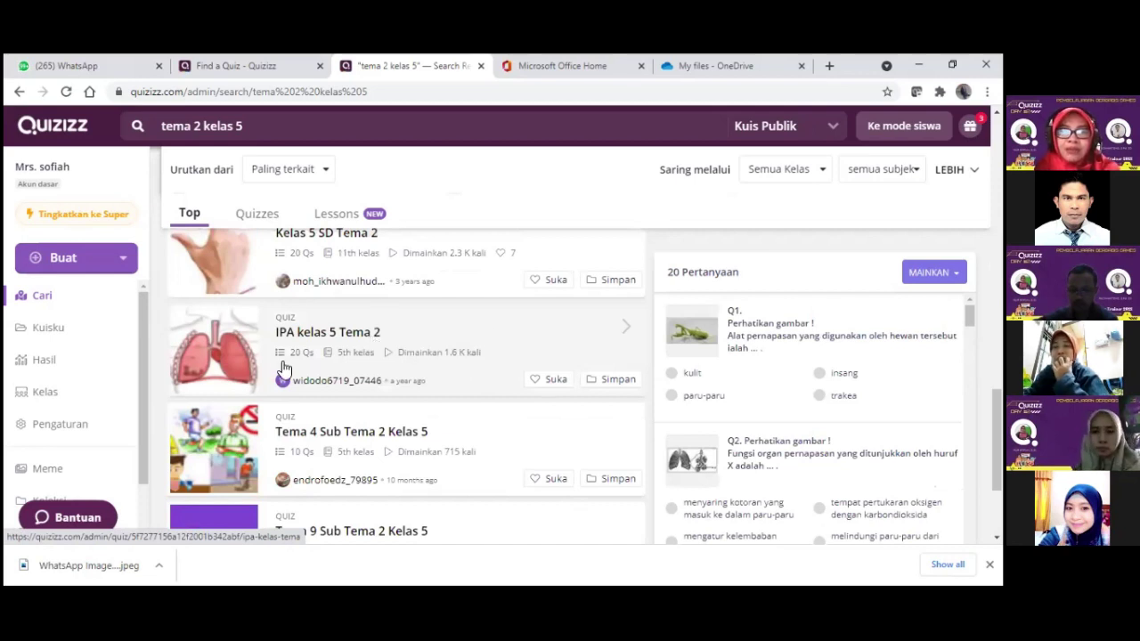
scroll(492, 336, "down", 1)
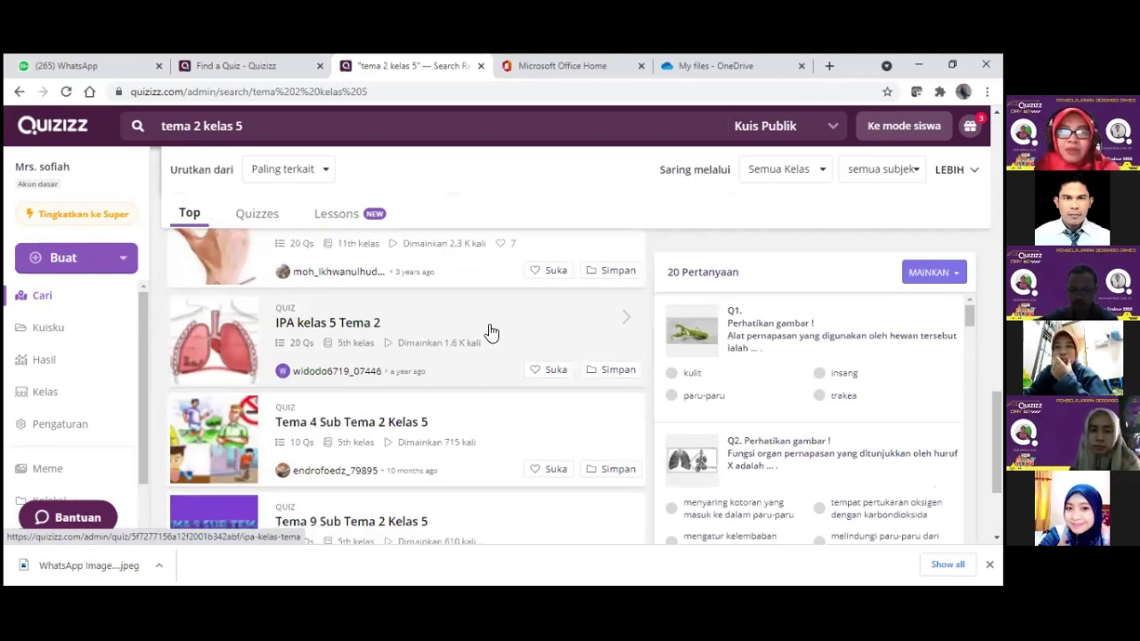
scroll(492, 333, "up", 5)
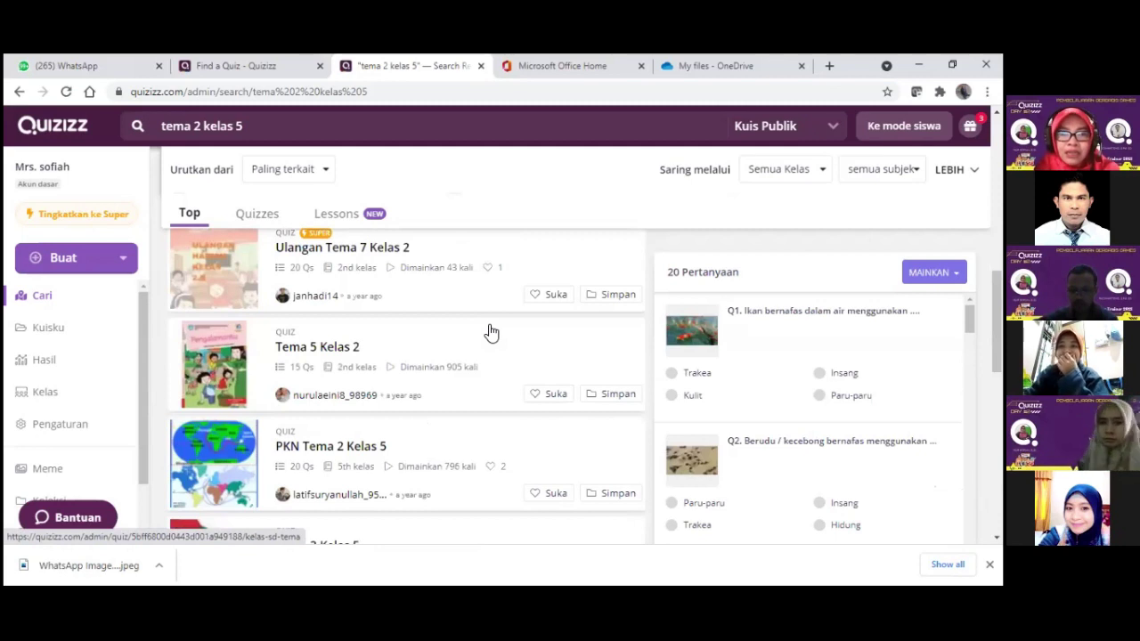
scroll(491, 333, "up", 2)
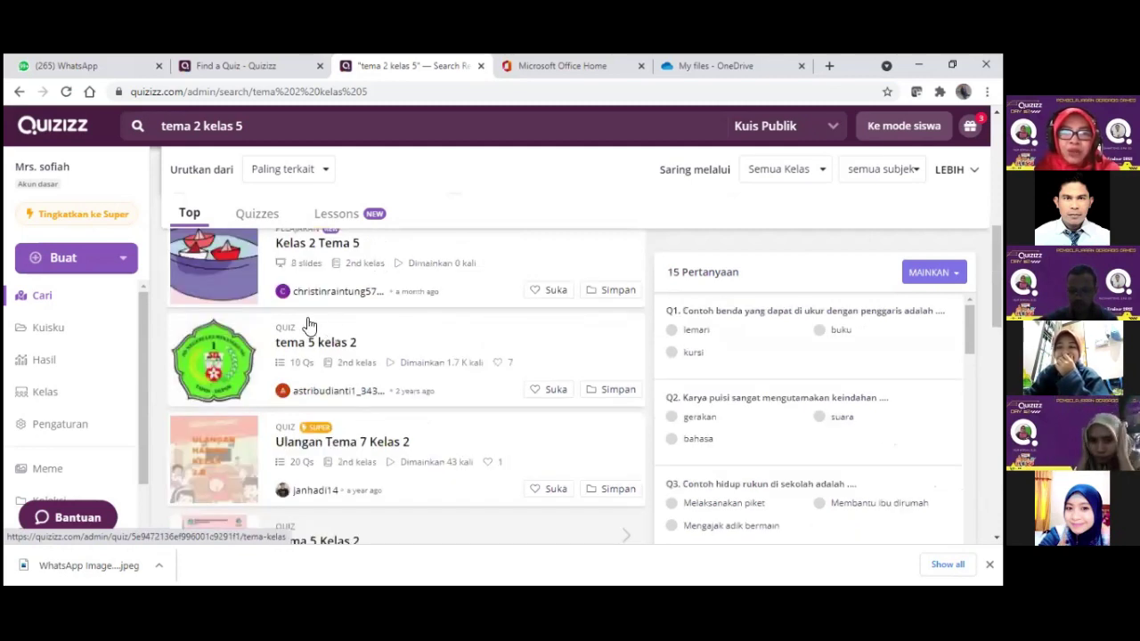
scroll(389, 424, "up", 3)
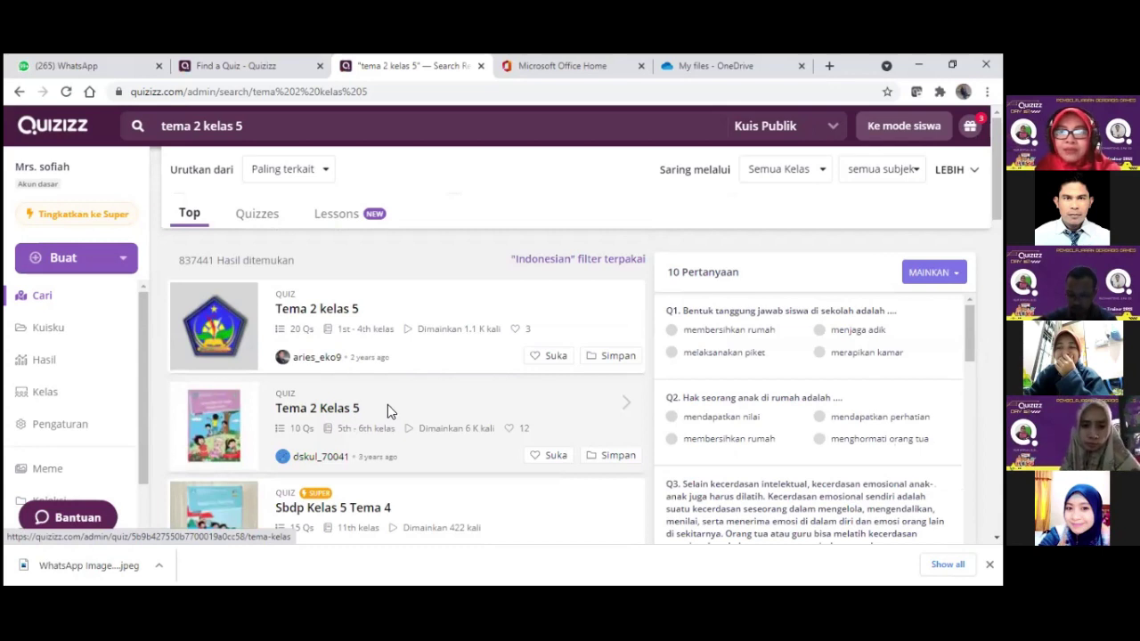
left_click(388, 406)
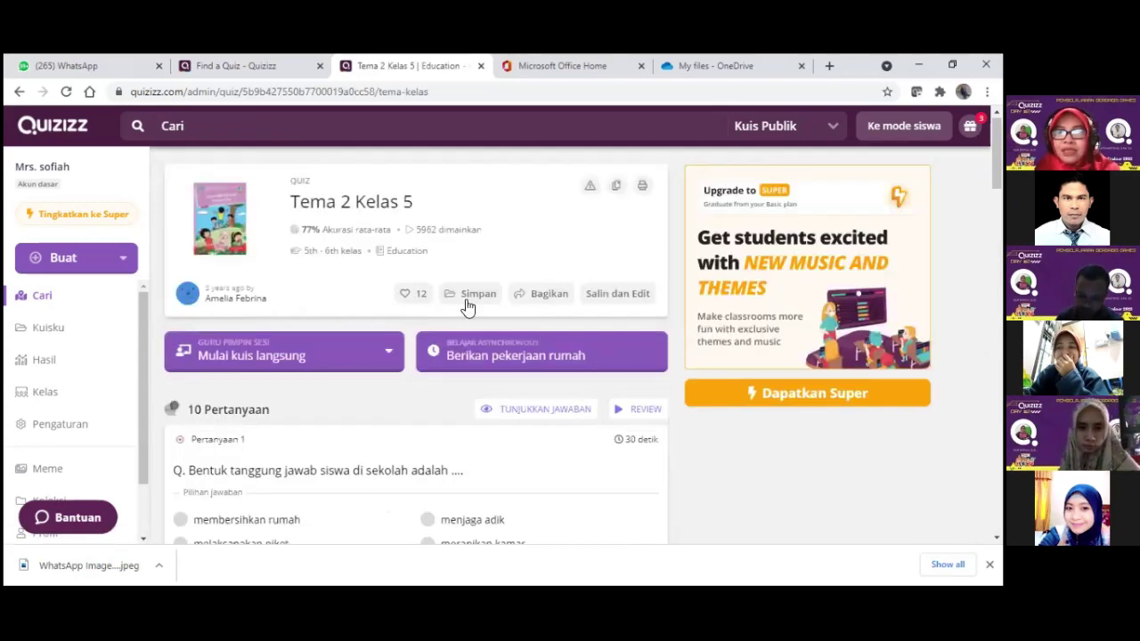
Like the public quiz "Tema 2 Kelas 5" and create an editable copy of it with Salin dan Edit
left_click(408, 296)
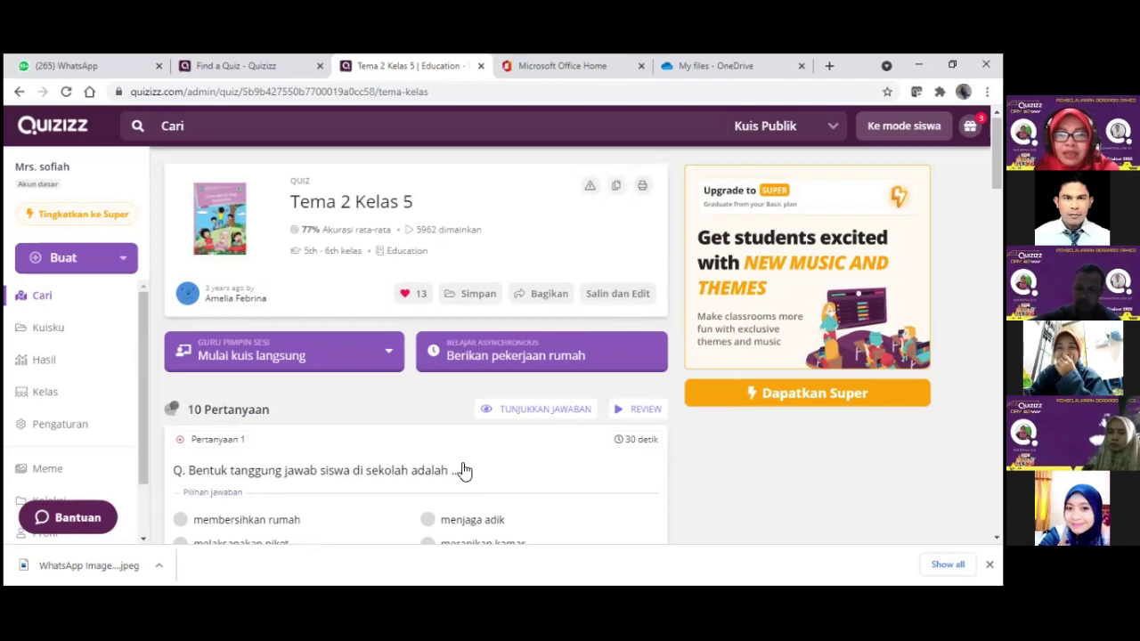
scroll(463, 470, "down", 2)
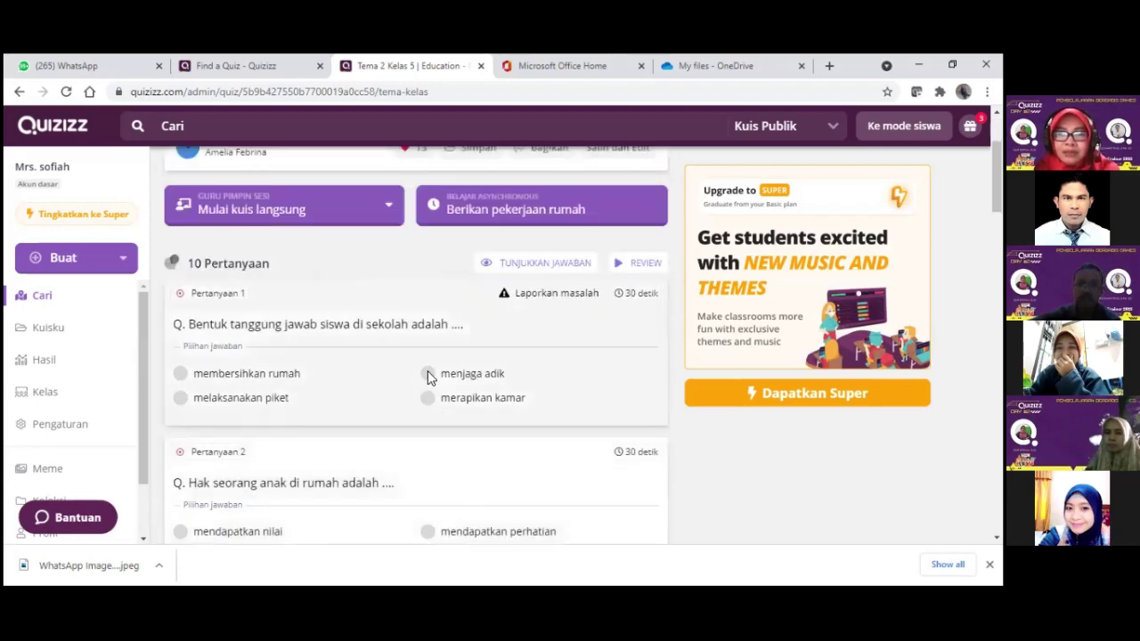
scroll(427, 376, "down", 3)
scroll(431, 380, "up", 4)
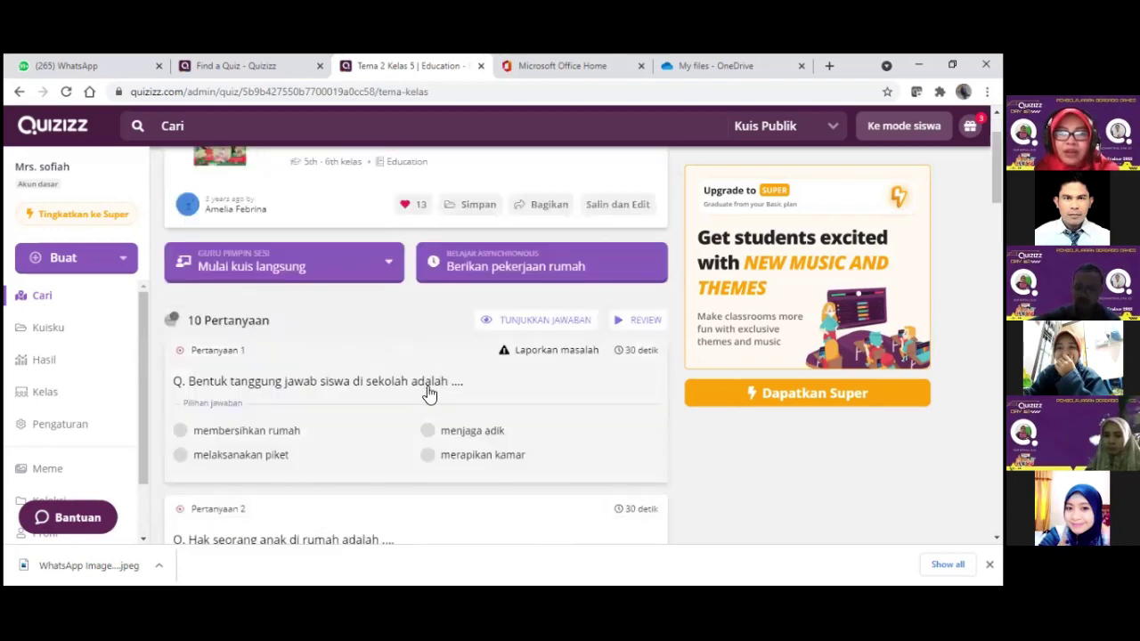
scroll(430, 389, "down", 1)
scroll(430, 392, "down", 3)
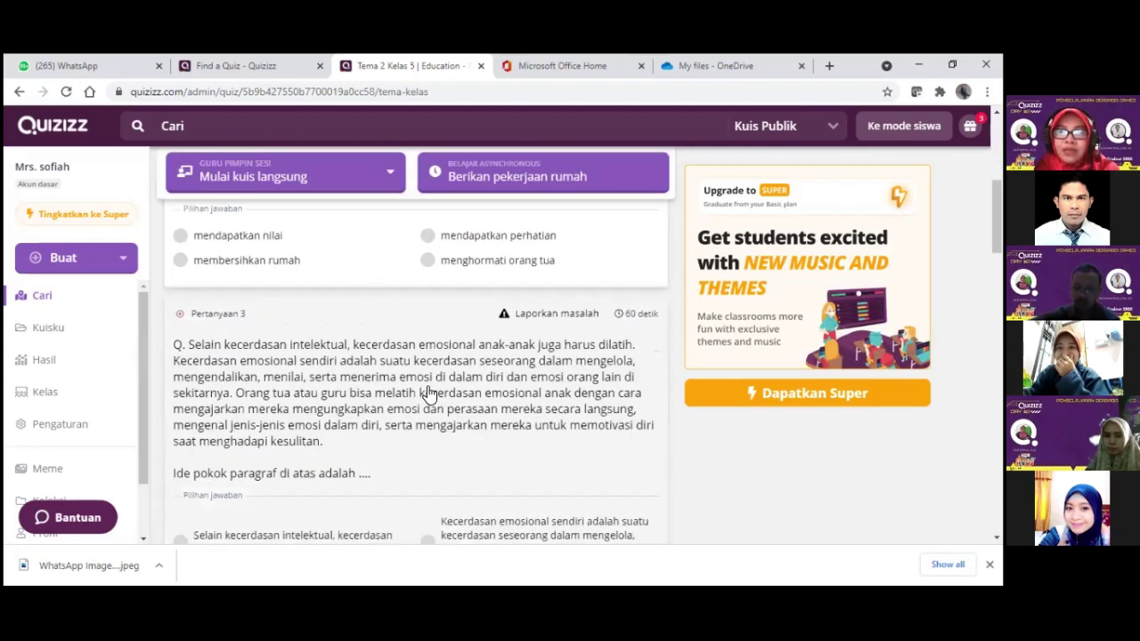
scroll(429, 393, "down", 1)
scroll(429, 394, "up", 4)
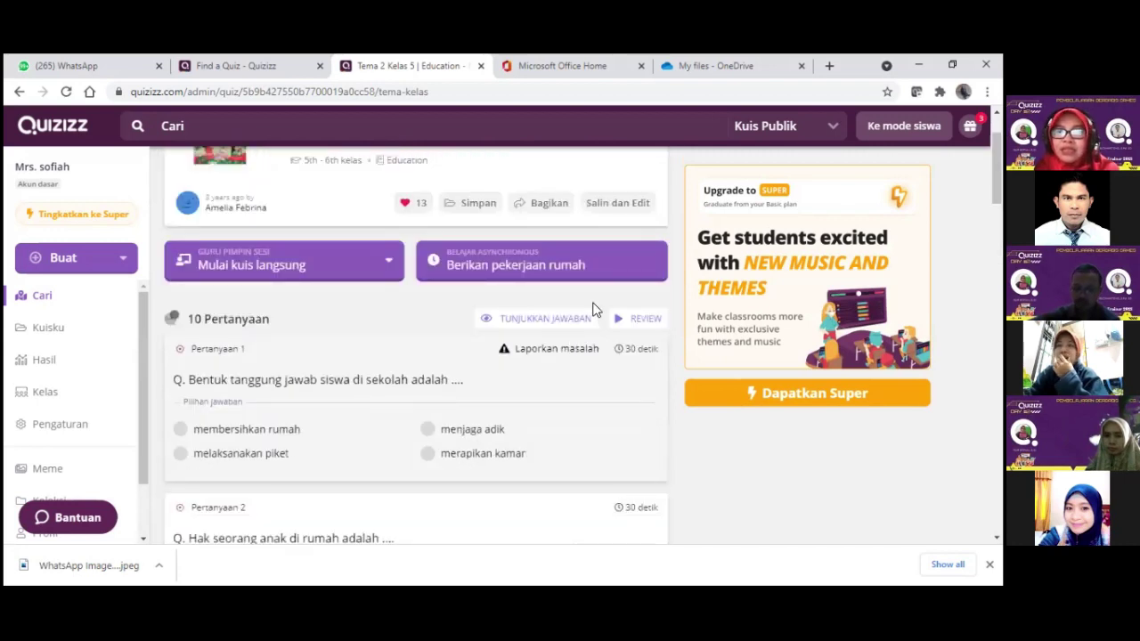
scroll(593, 308, "up", 1)
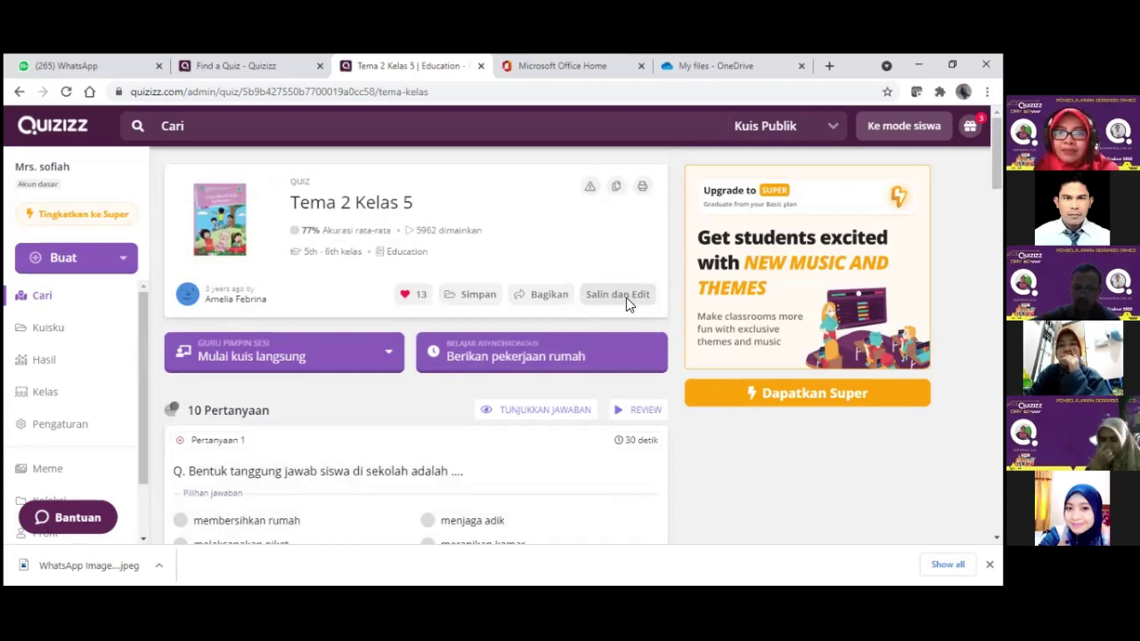
left_click(626, 297)
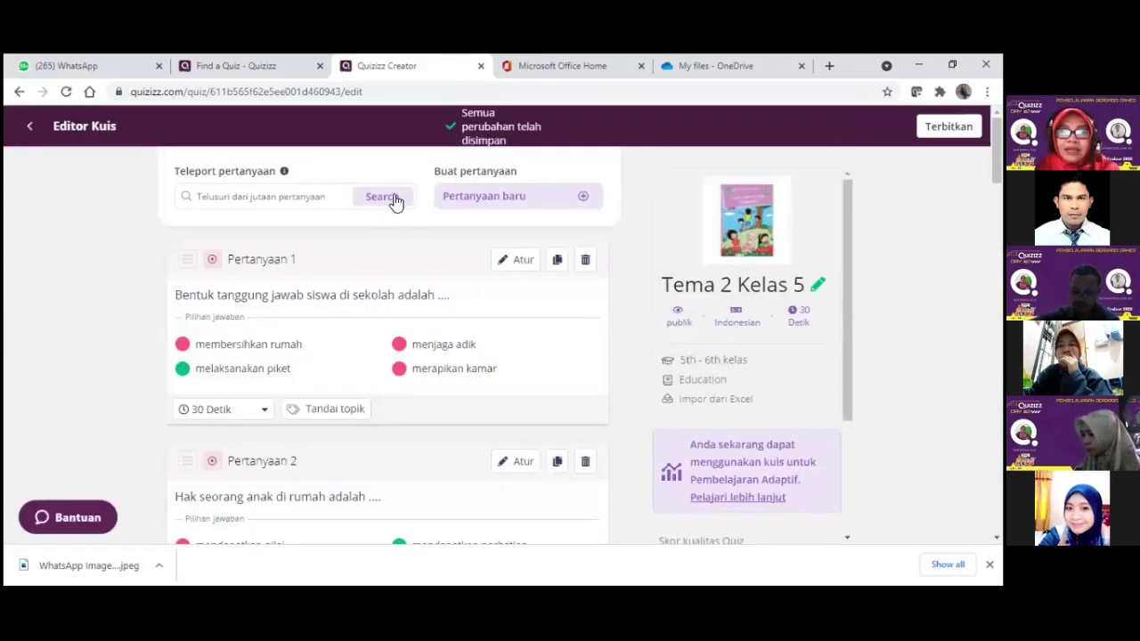
Delete question 3, the paragraph question about kecerdasan intelektual and emosional, from the copied quiz
scroll(383, 267, "down", 1)
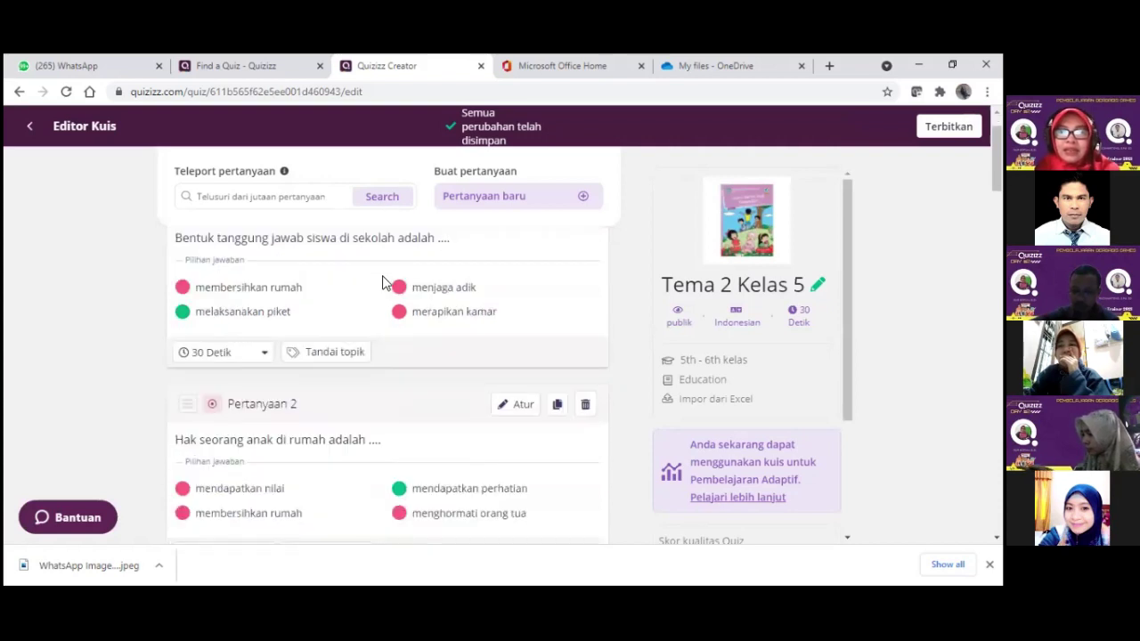
scroll(383, 284, "down", 3)
scroll(385, 295, "up", 2)
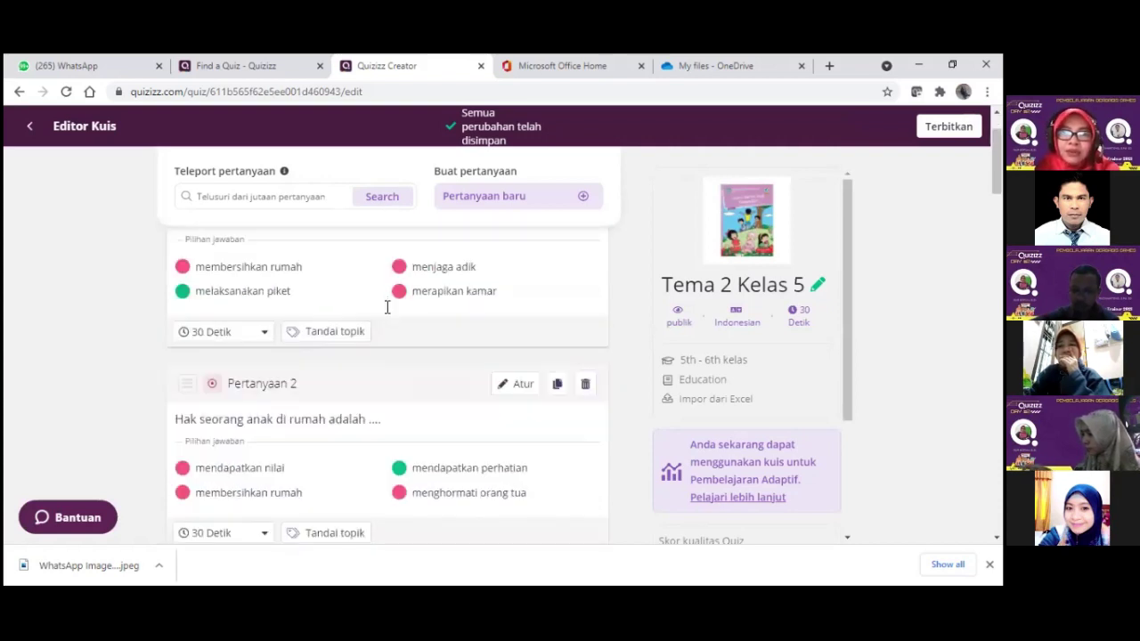
scroll(386, 307, "down", 2)
scroll(382, 362, "down", 1)
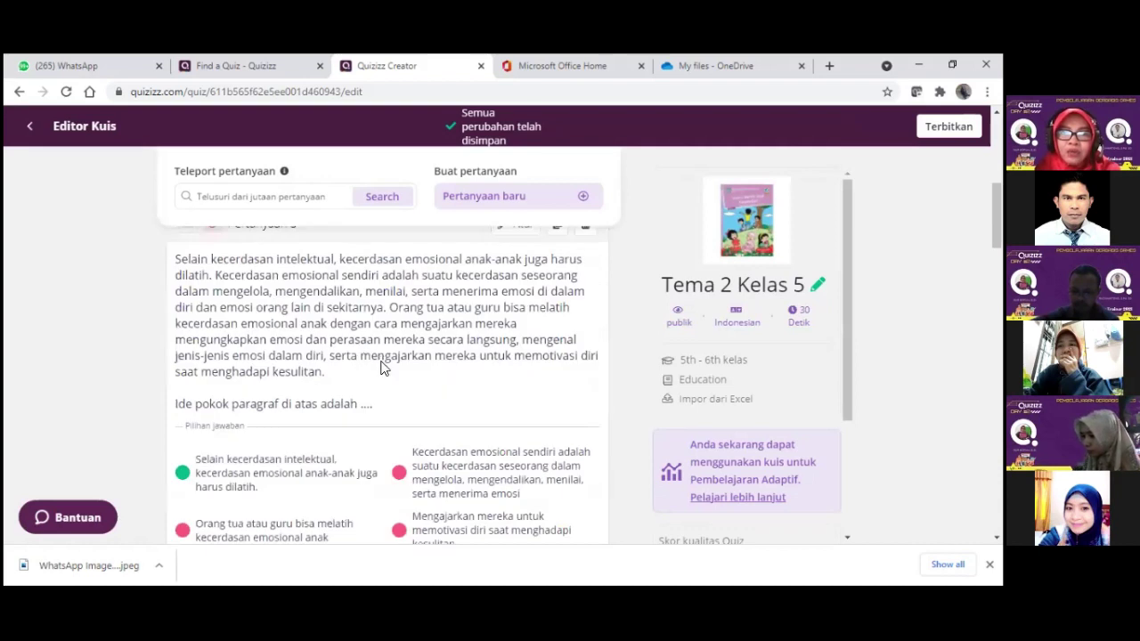
scroll(381, 369, "down", 1)
scroll(381, 367, "up", 1)
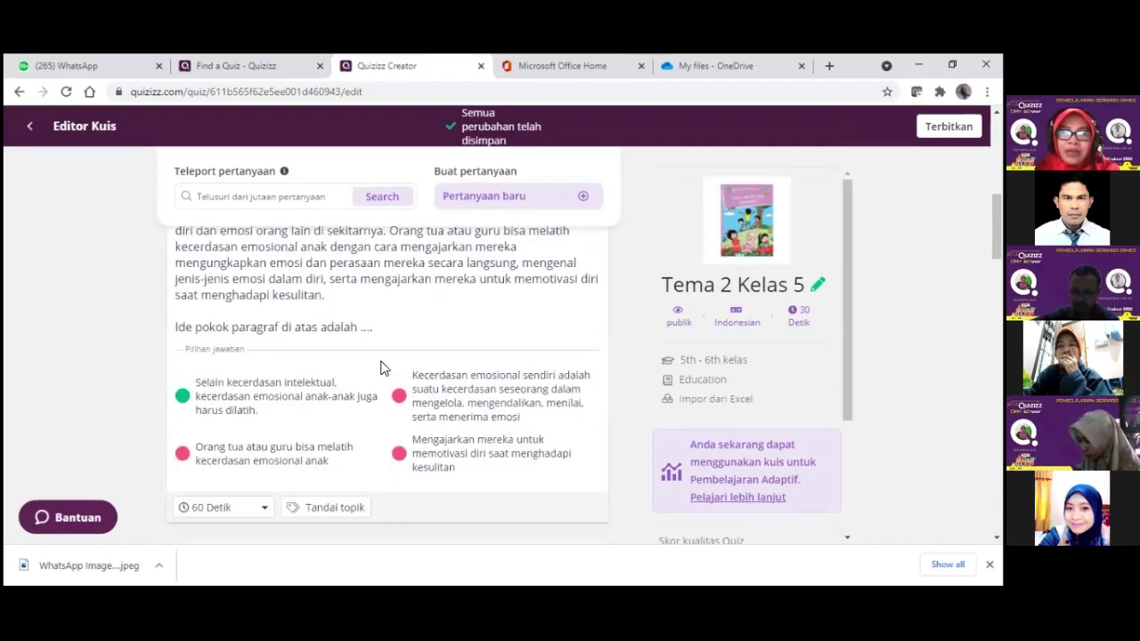
scroll(382, 368, "down", 1)
scroll(390, 373, "up", 1)
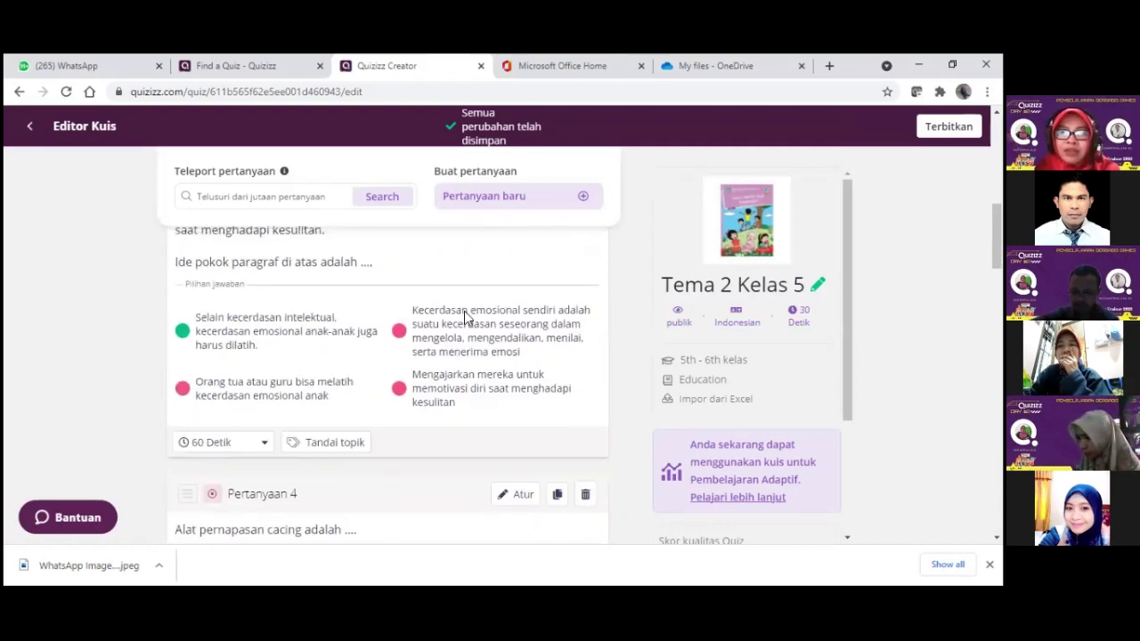
scroll(621, 326, "up", 3)
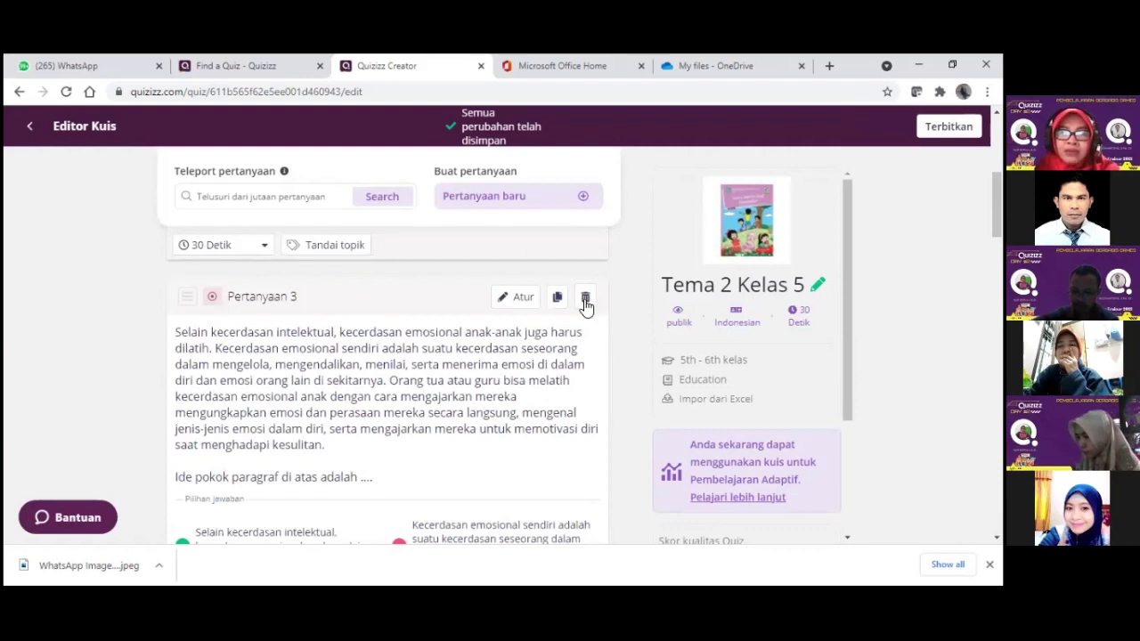
left_click(585, 298)
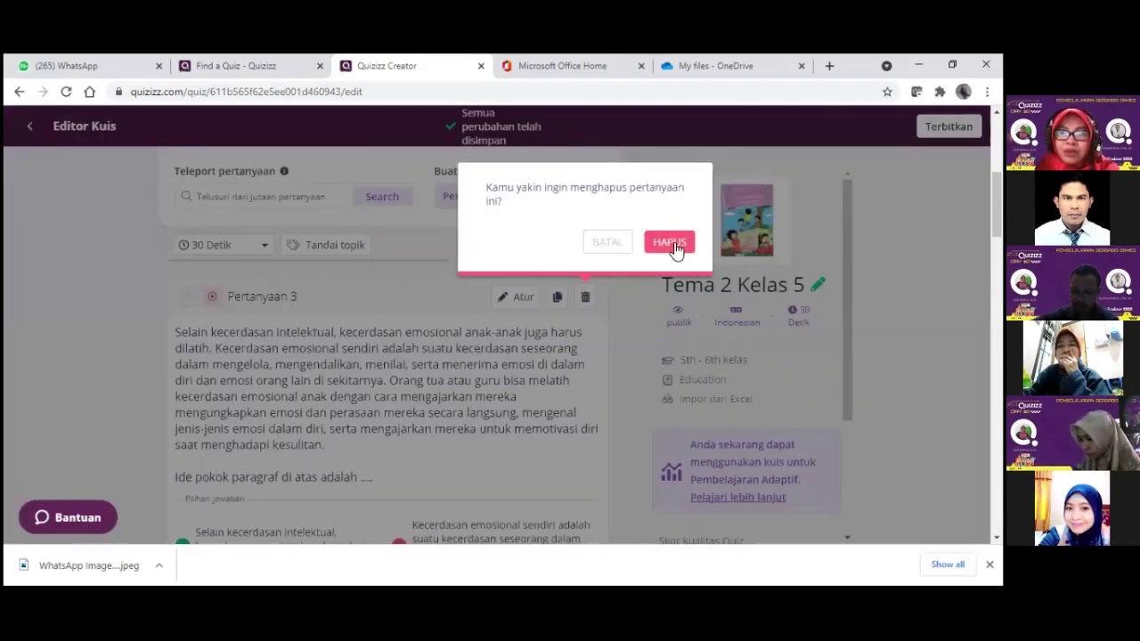
left_click(673, 244)
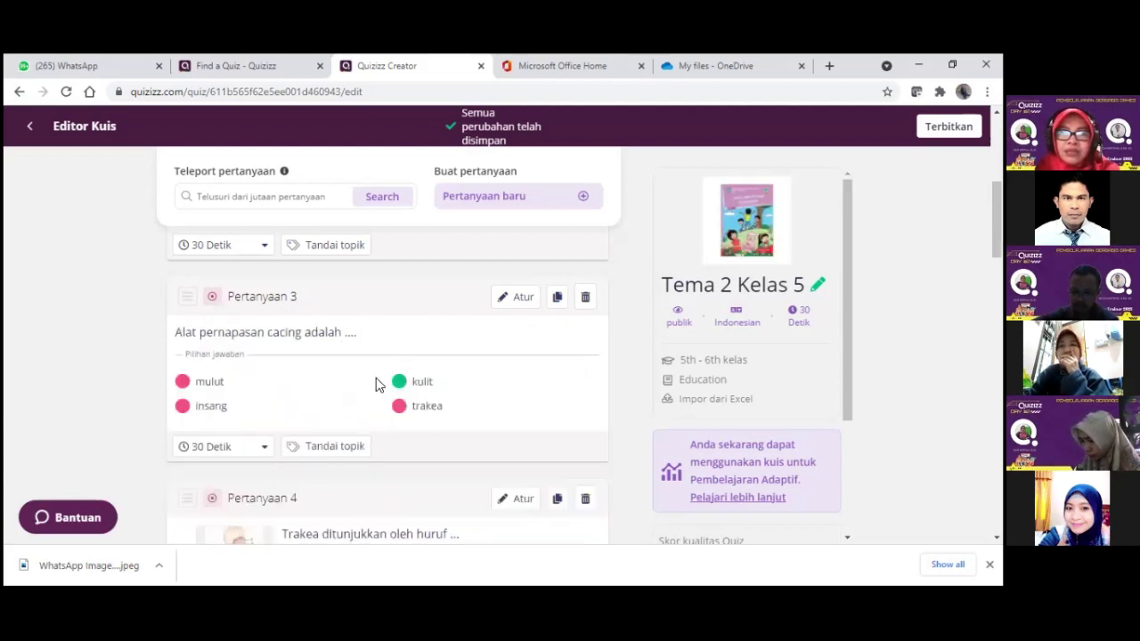
Review the remaining questions and marked answers of the copied quiz through to its end
scroll(376, 378, "down", 2)
scroll(376, 377, "down", 3)
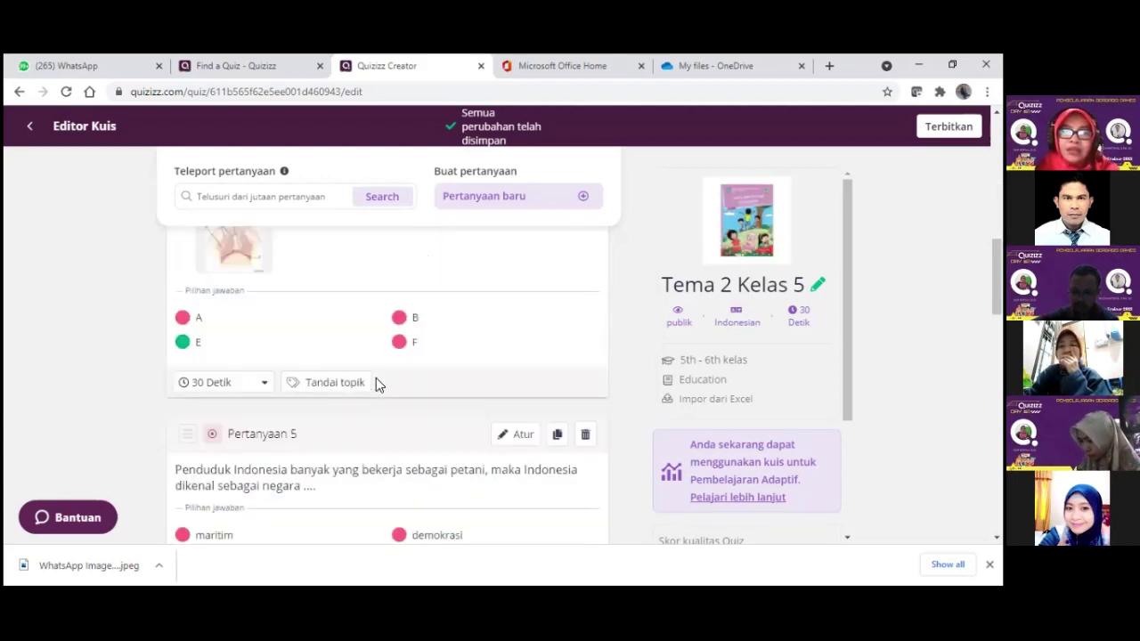
scroll(376, 378, "down", 6)
scroll(376, 385, "down", 4)
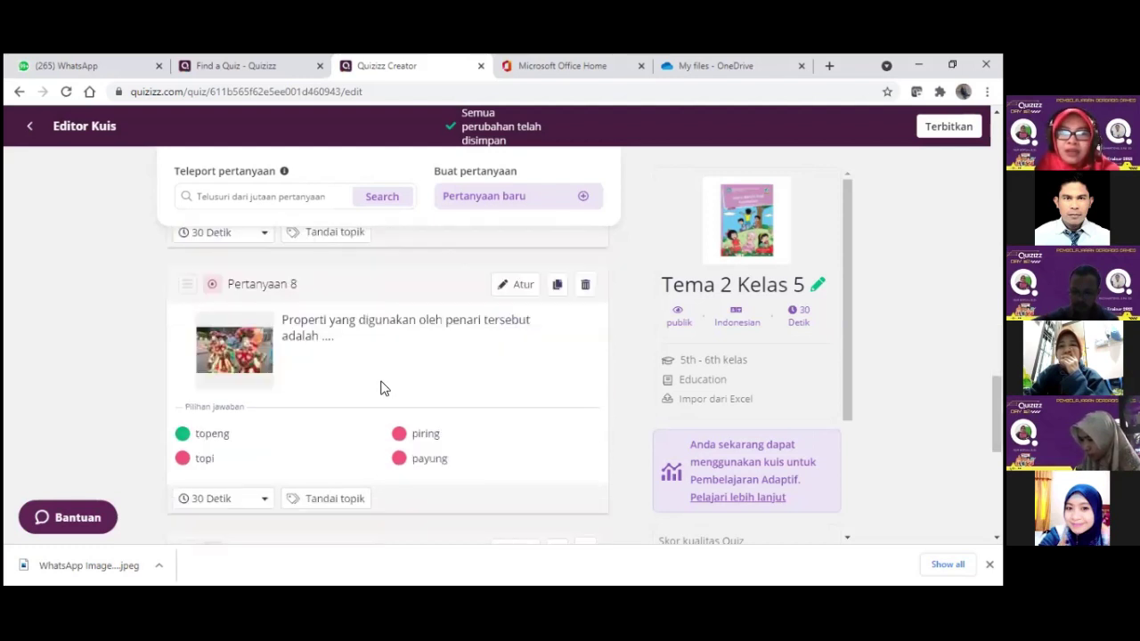
scroll(379, 386, "down", 2)
scroll(385, 388, "down", 5)
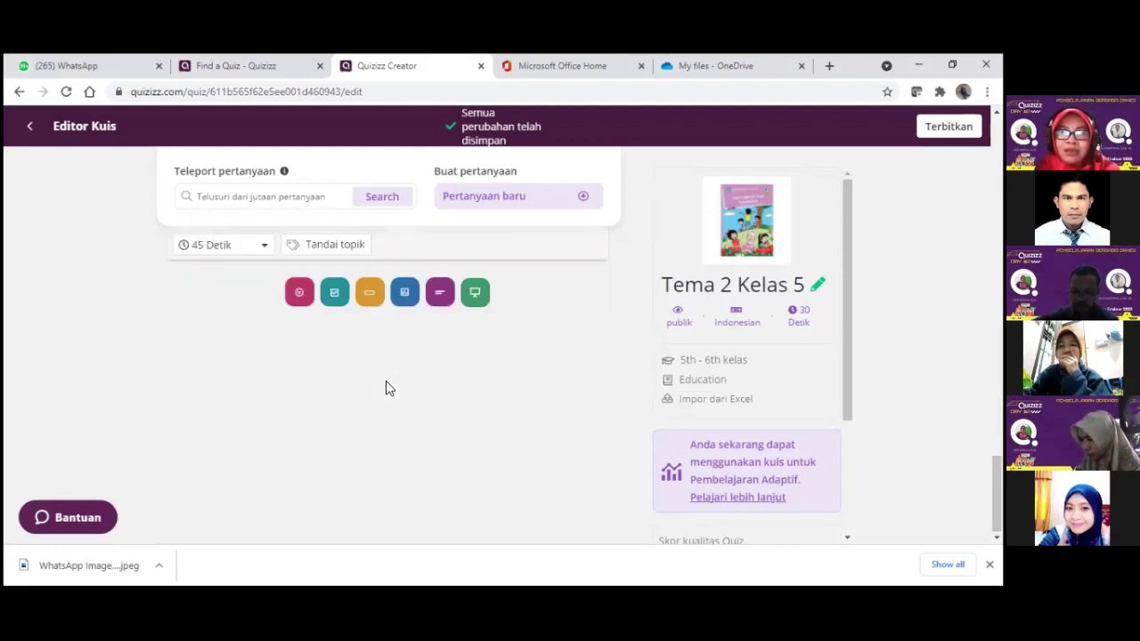
scroll(385, 388, "up", 4)
scroll(385, 388, "up", 5)
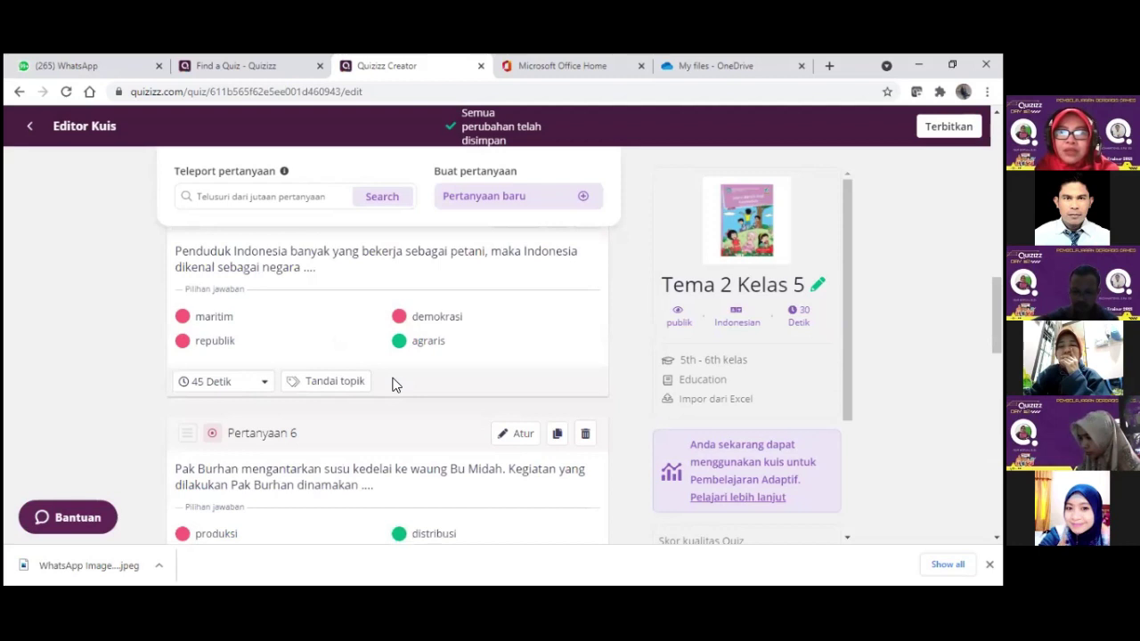
scroll(395, 384, "up", 10)
scroll(395, 385, "up", 1)
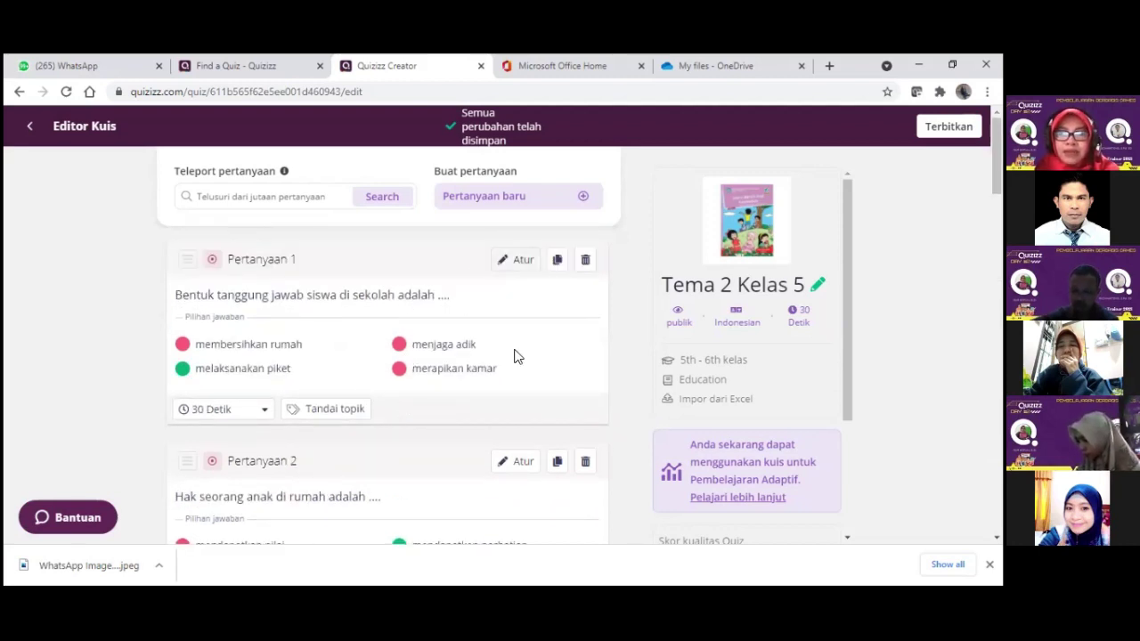
Replace the title image in the quiz details with Picture1.jpg from the Downloads folder
scroll(387, 356, "down", 5)
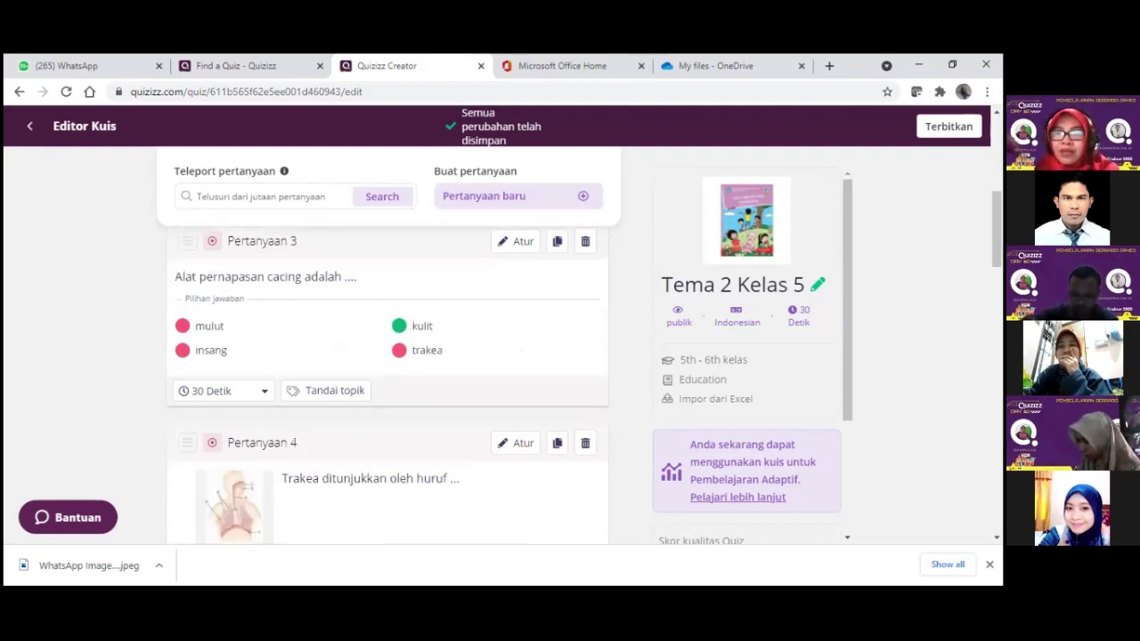
scroll(387, 382, "down", 1)
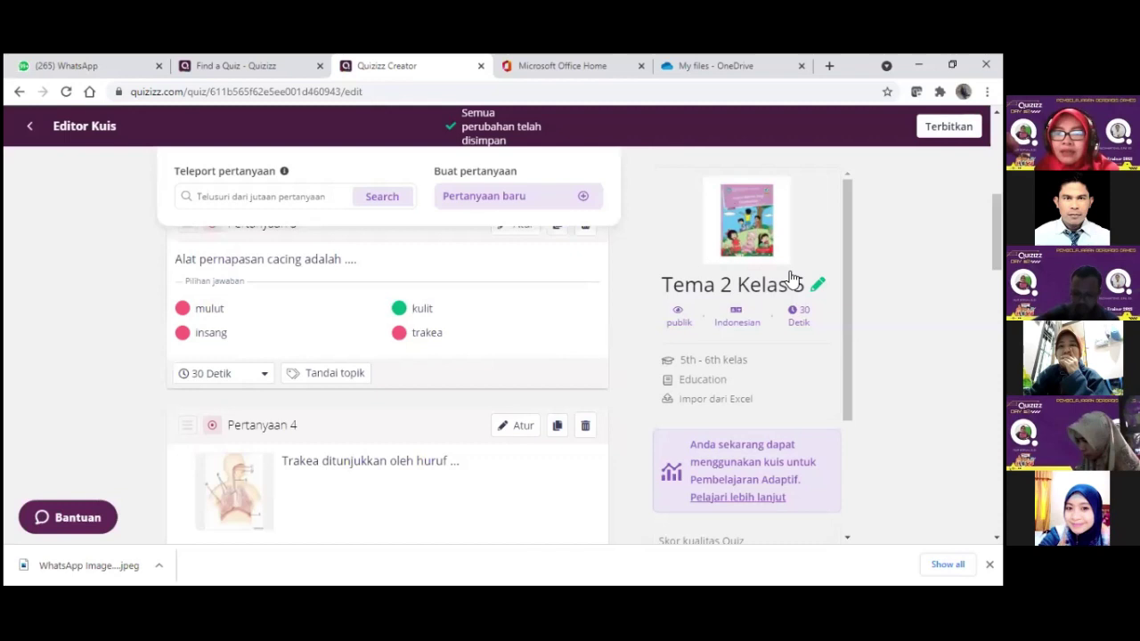
scroll(792, 276, "down", 3)
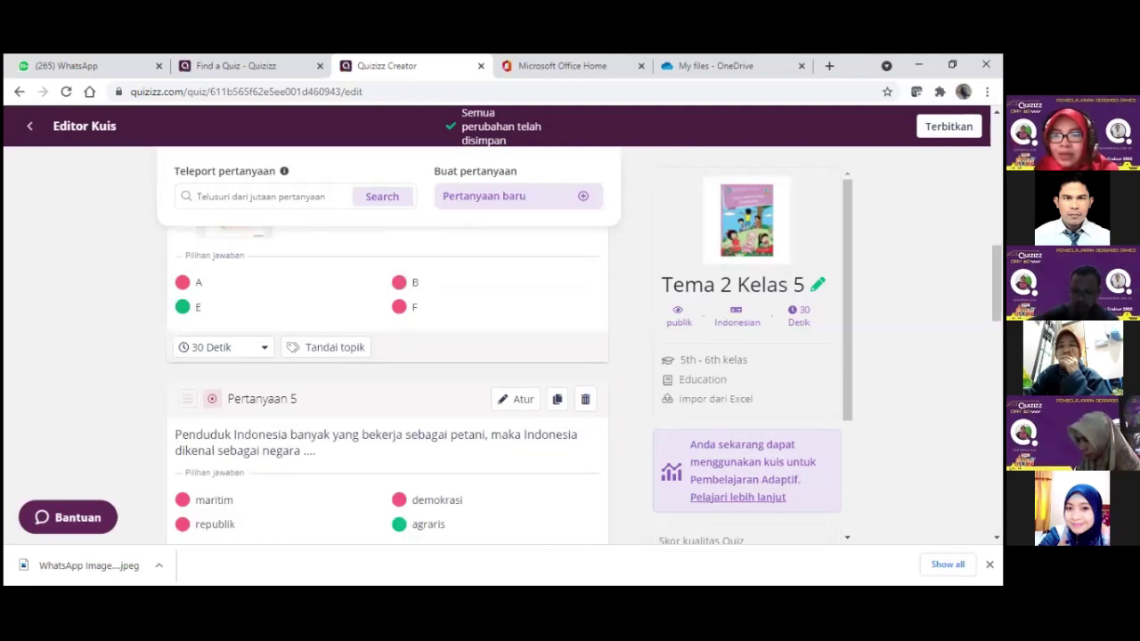
scroll(753, 356, "down", 2)
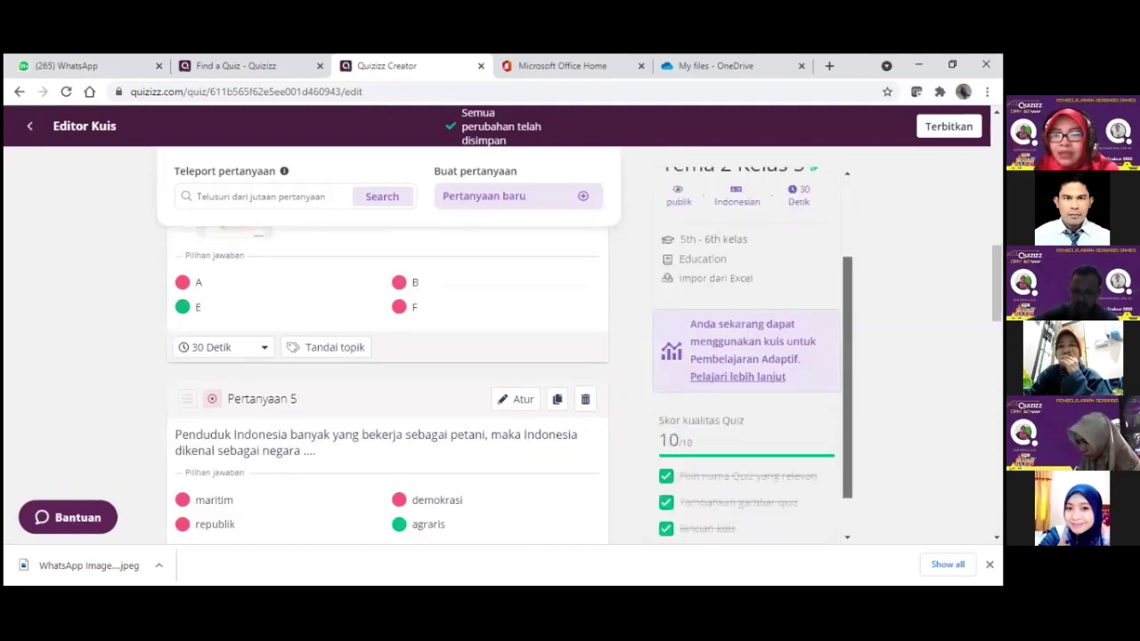
scroll(752, 355, "up", 1)
scroll(730, 276, "up", 2)
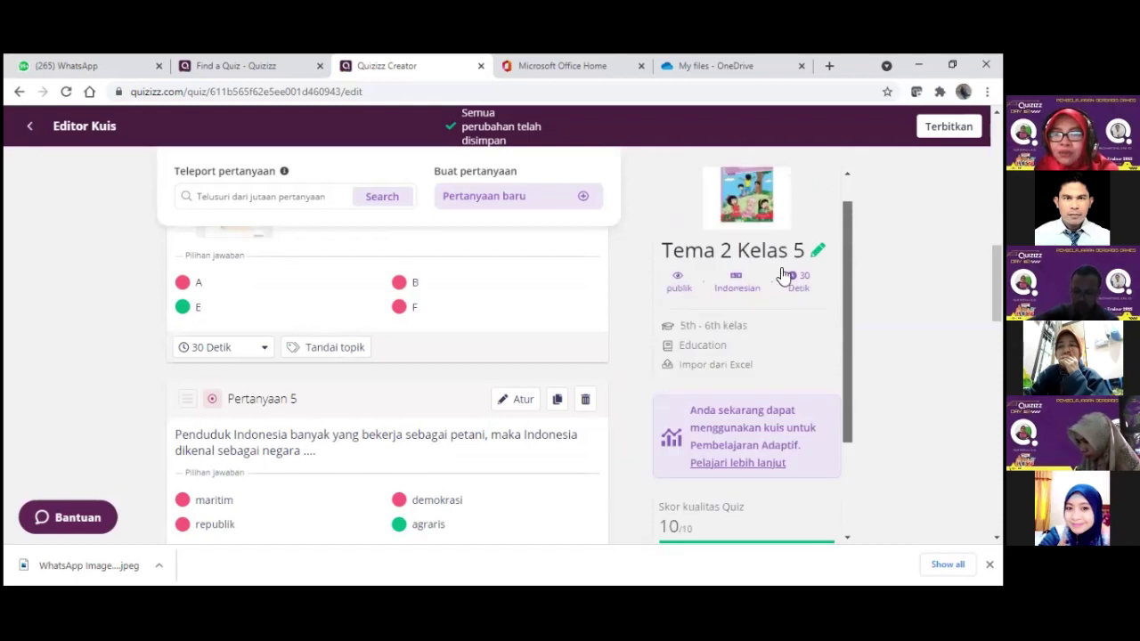
left_click(762, 209)
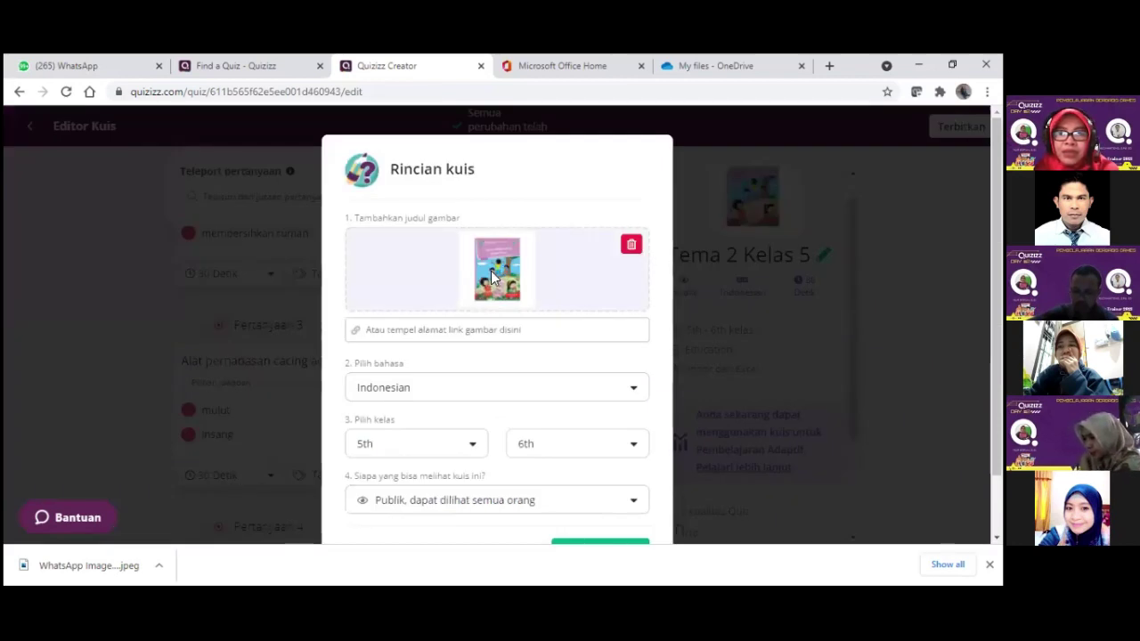
left_click(514, 312)
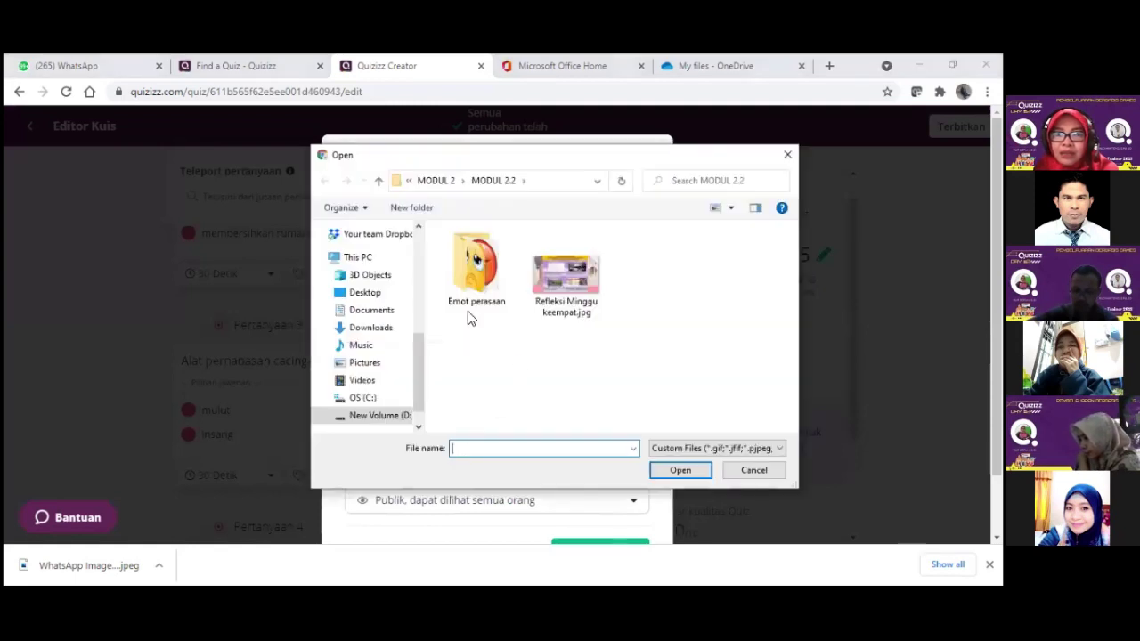
left_click(396, 328)
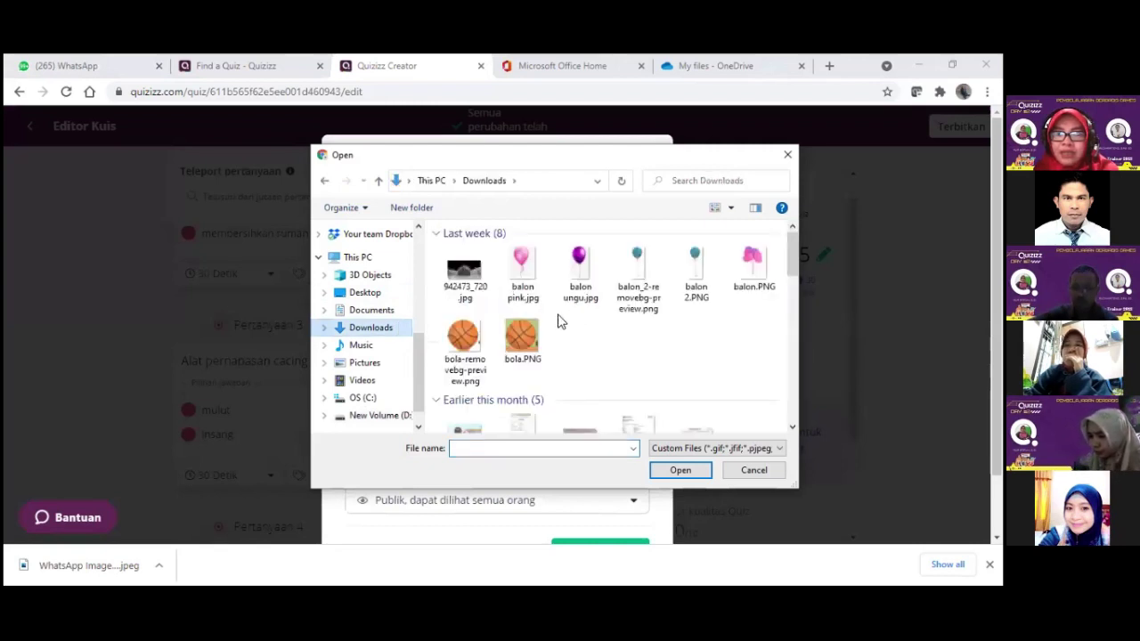
left_click(524, 271)
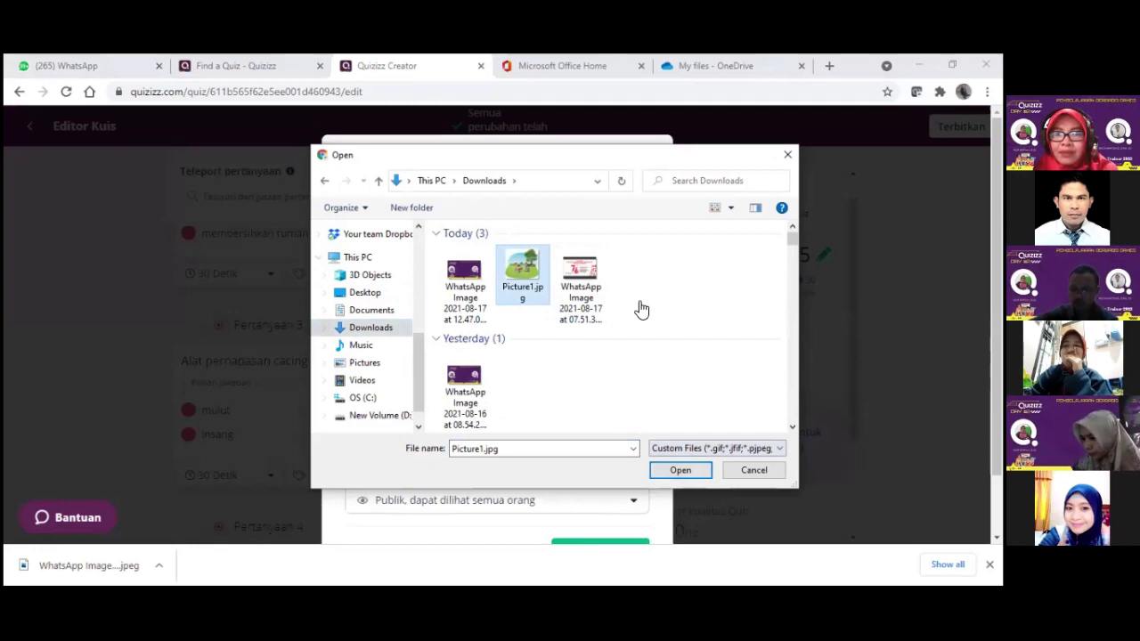
key("Return")
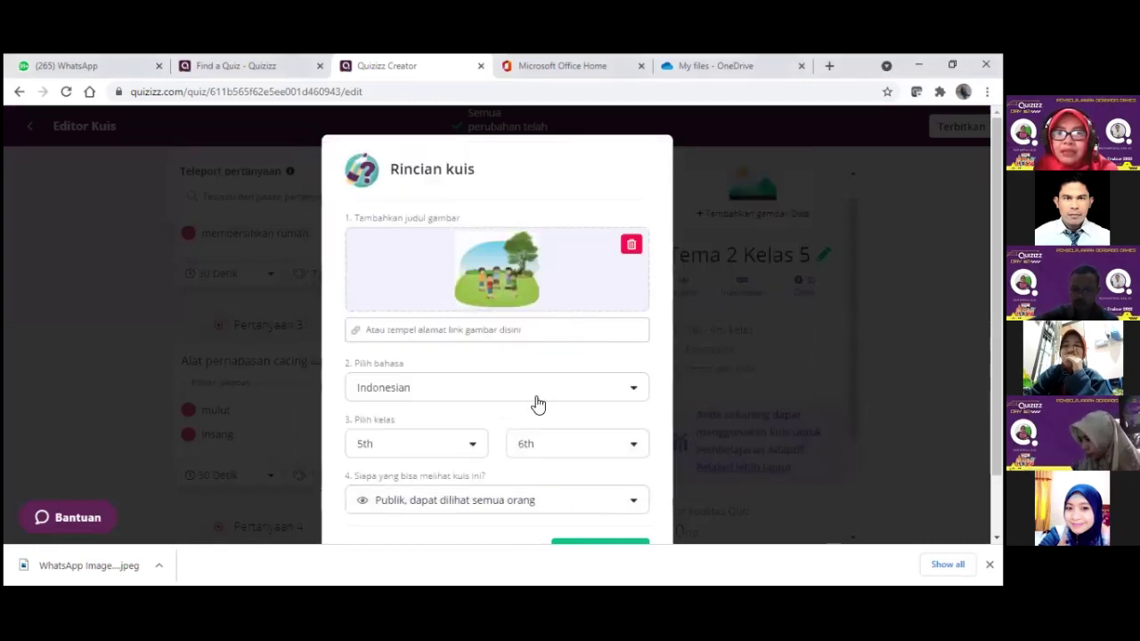
Examine the grade options available for the upper end of the quiz's class range, from KG to Professional Development
scroll(535, 402, "down", 2)
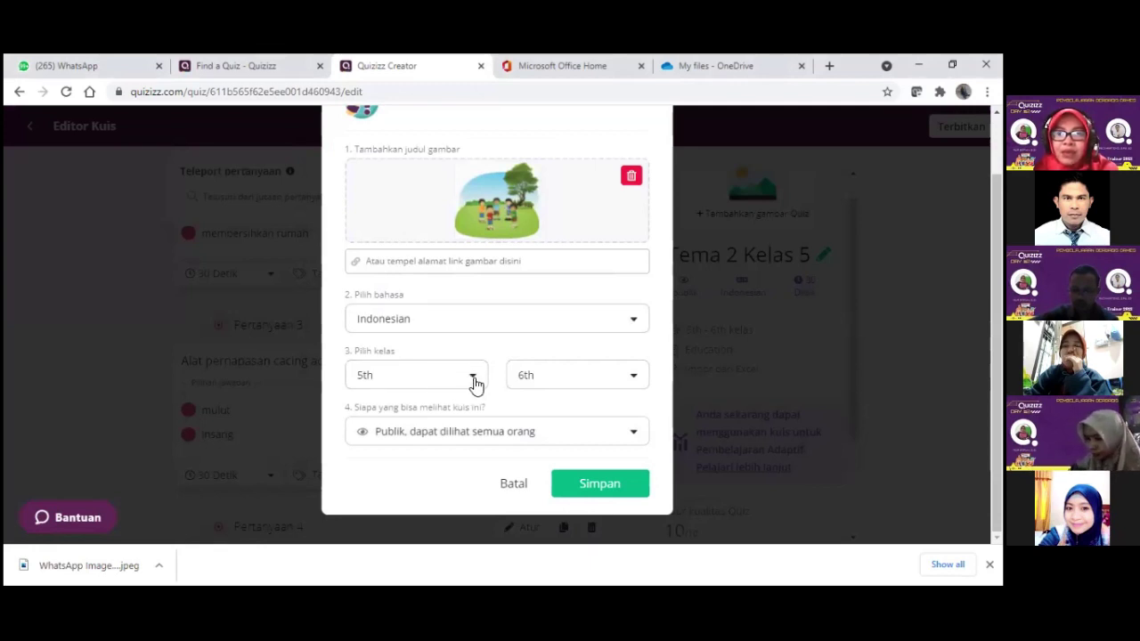
left_click(633, 378)
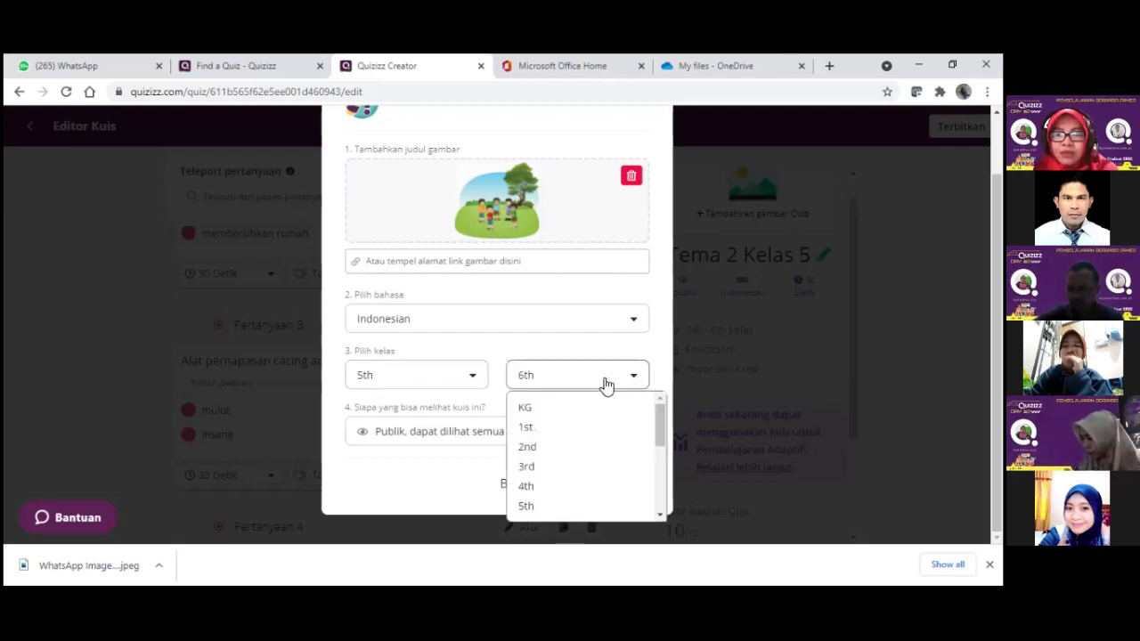
scroll(596, 418, "up", 1)
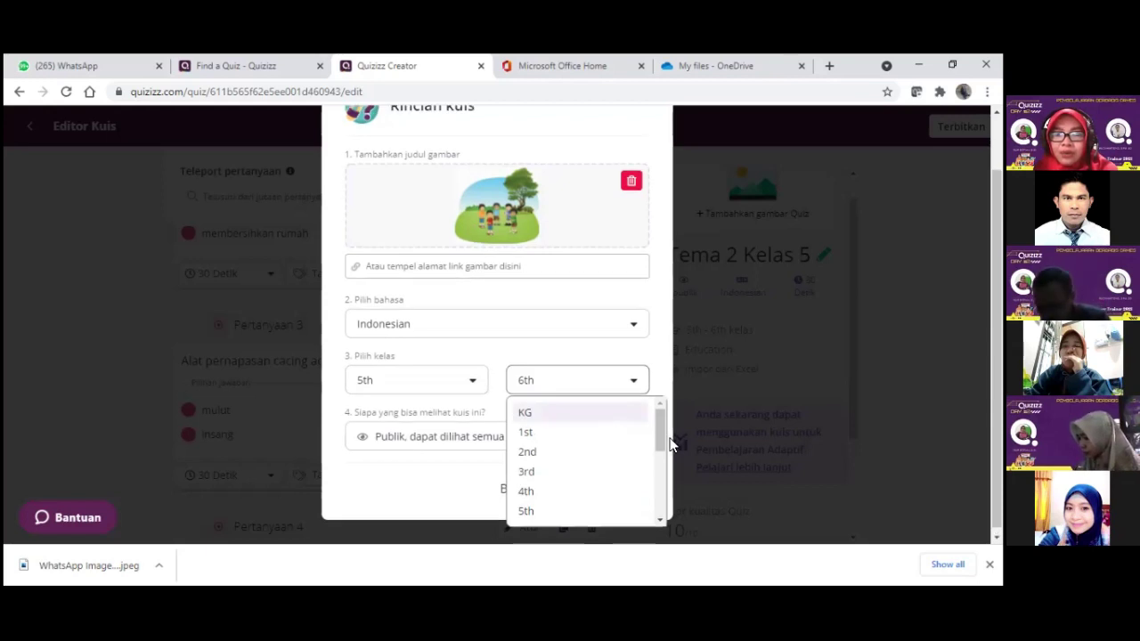
scroll(659, 434, "down", 1)
scroll(656, 433, "down", 3)
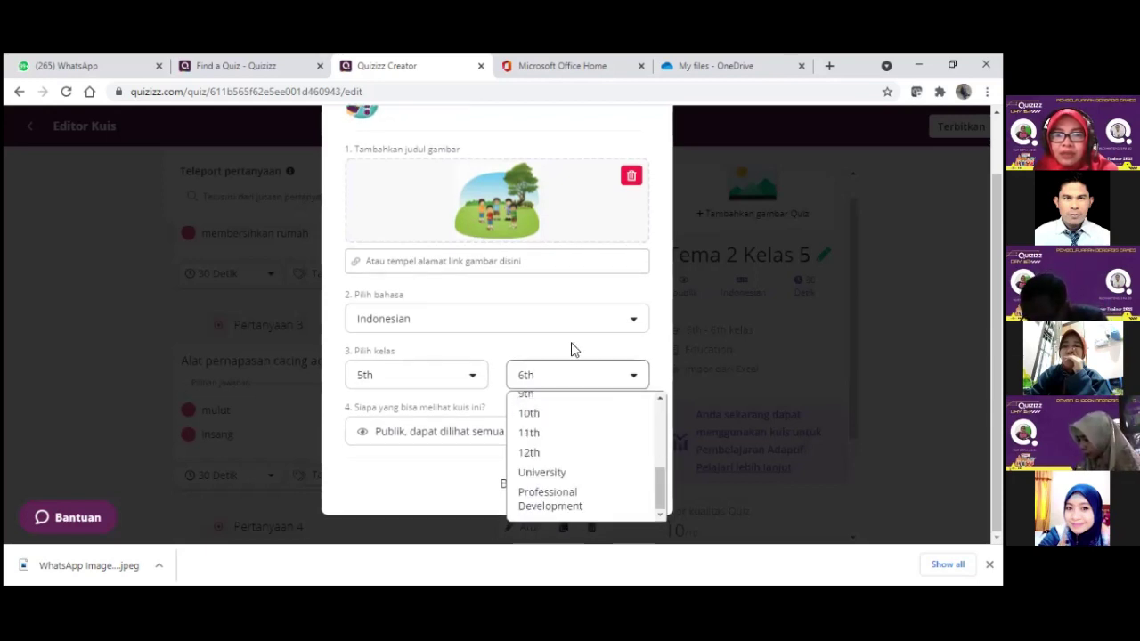
left_click(500, 415)
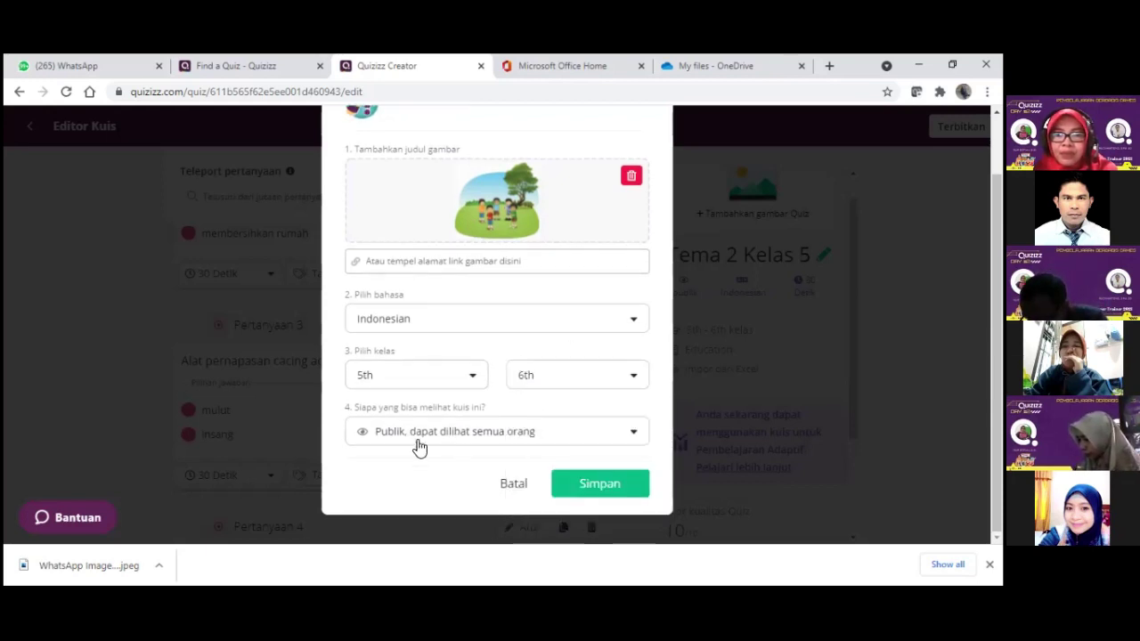
Save the quiz details and publish the edited Tema 2 Kelas 5 quiz
left_click(605, 486)
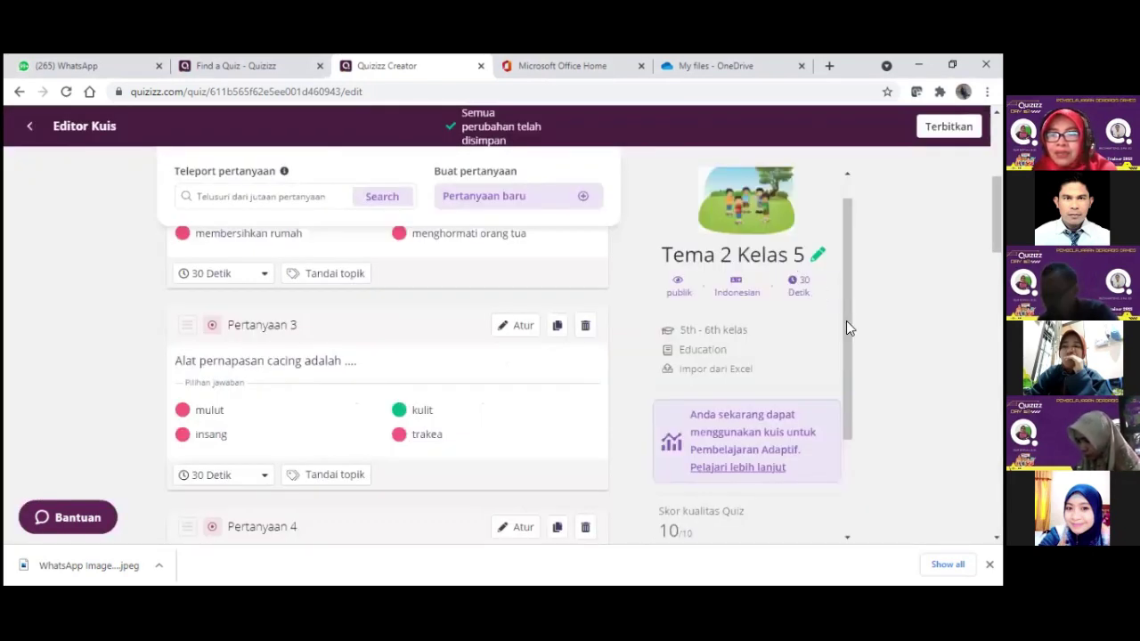
scroll(834, 319, "down", 2)
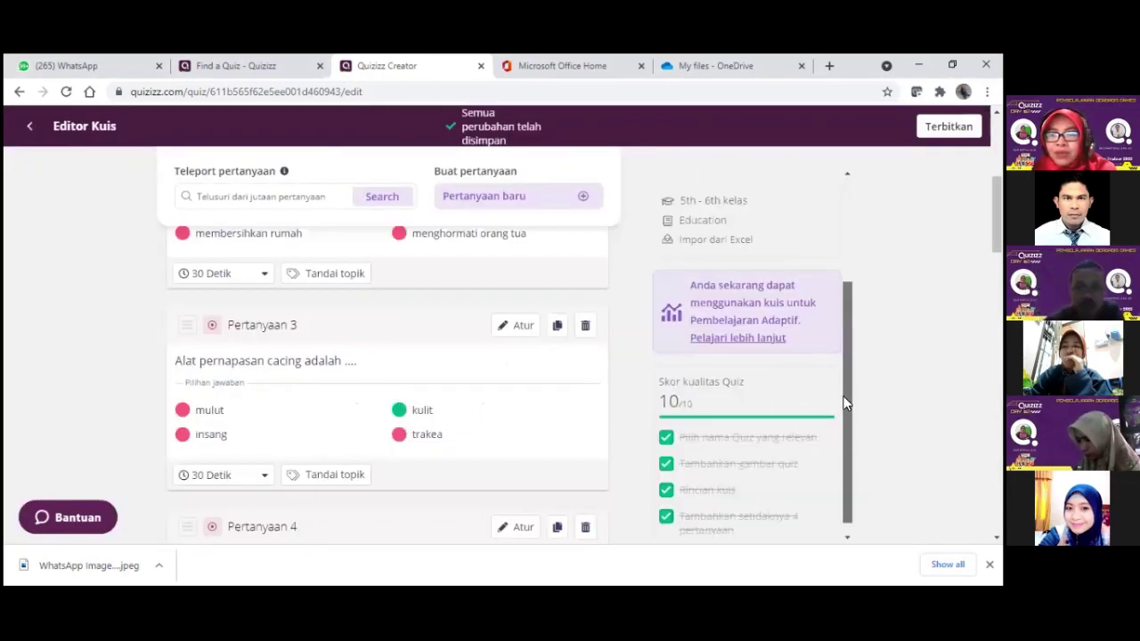
scroll(748, 347, "up", 2)
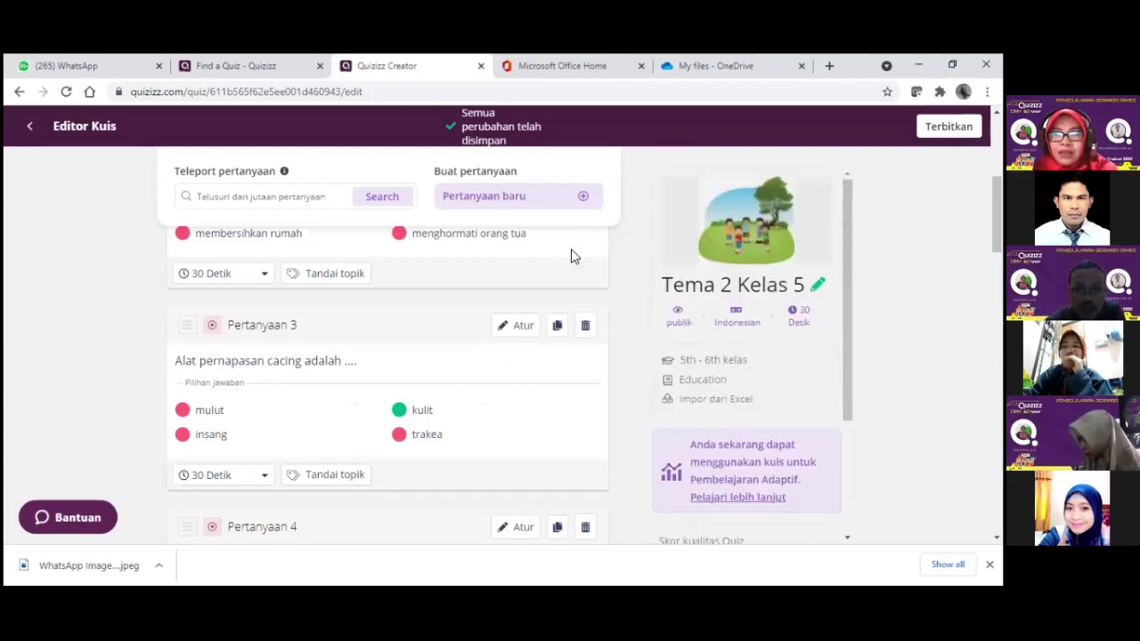
scroll(574, 257, "up", 3)
scroll(387, 383, "up", 1)
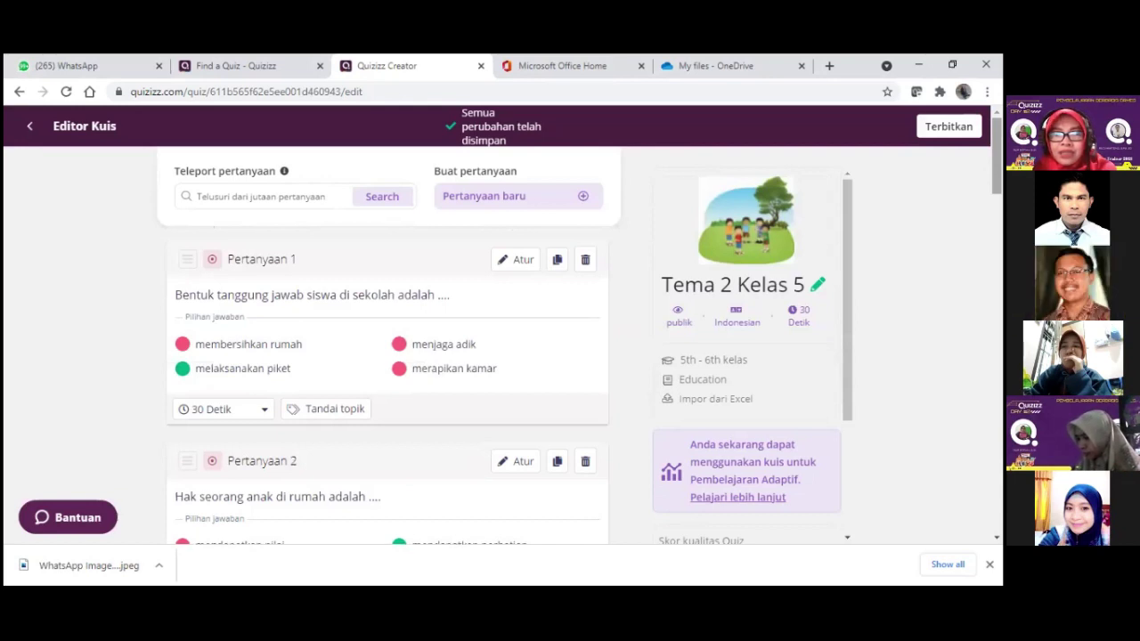
left_click(948, 125)
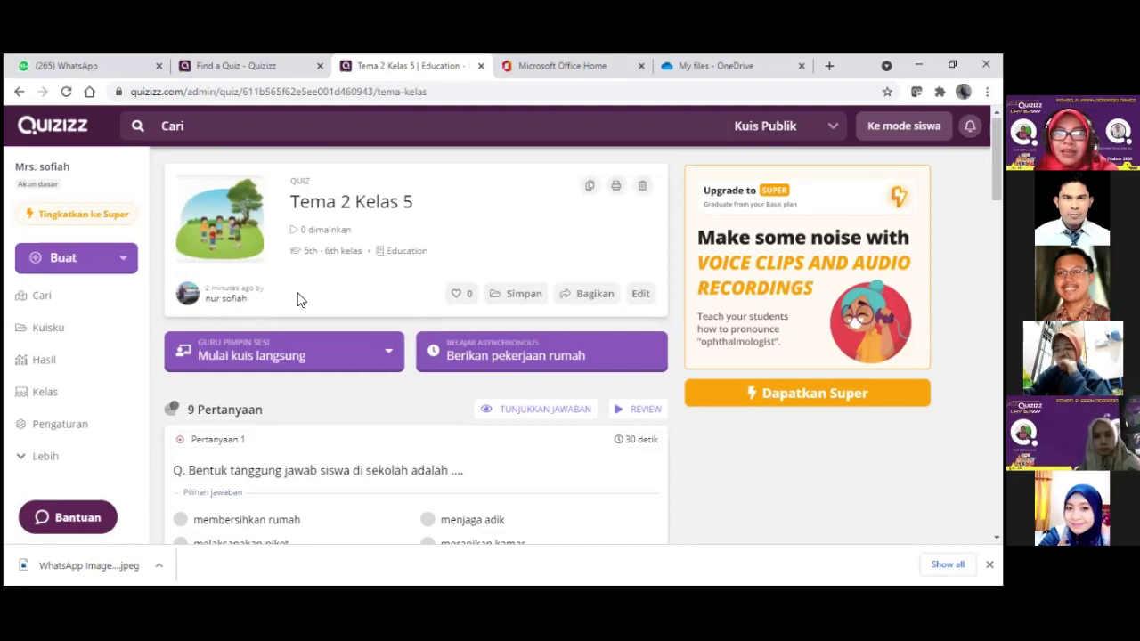
Create a new collection named MAtematika while saving the Tema 2 Kelas 5 quiz to a collection
left_click(521, 297)
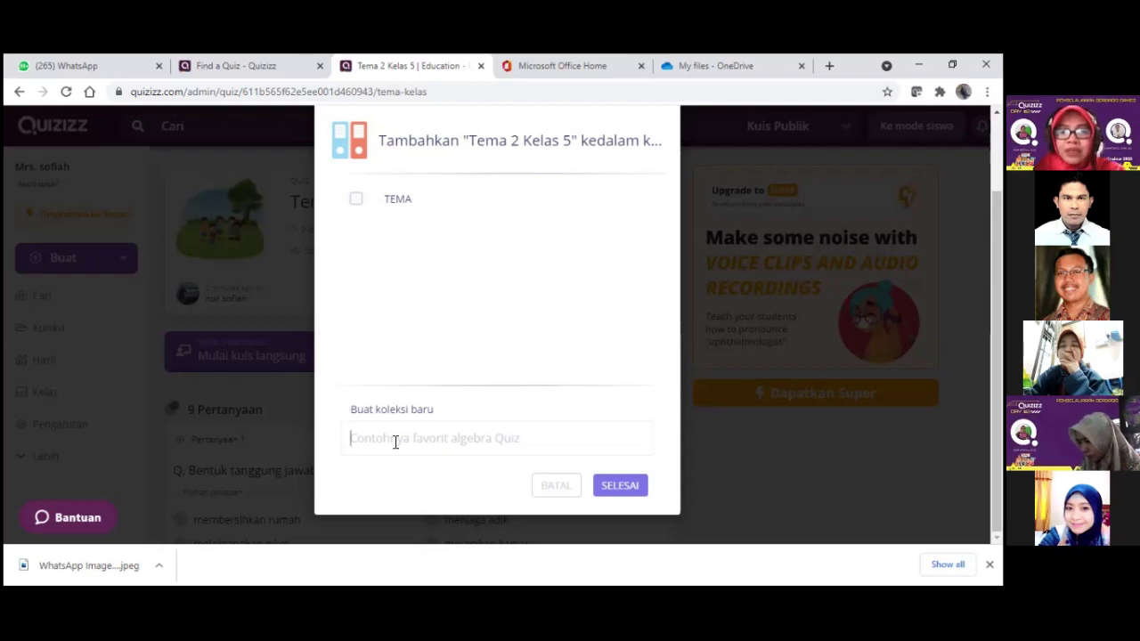
type("MAtematika")
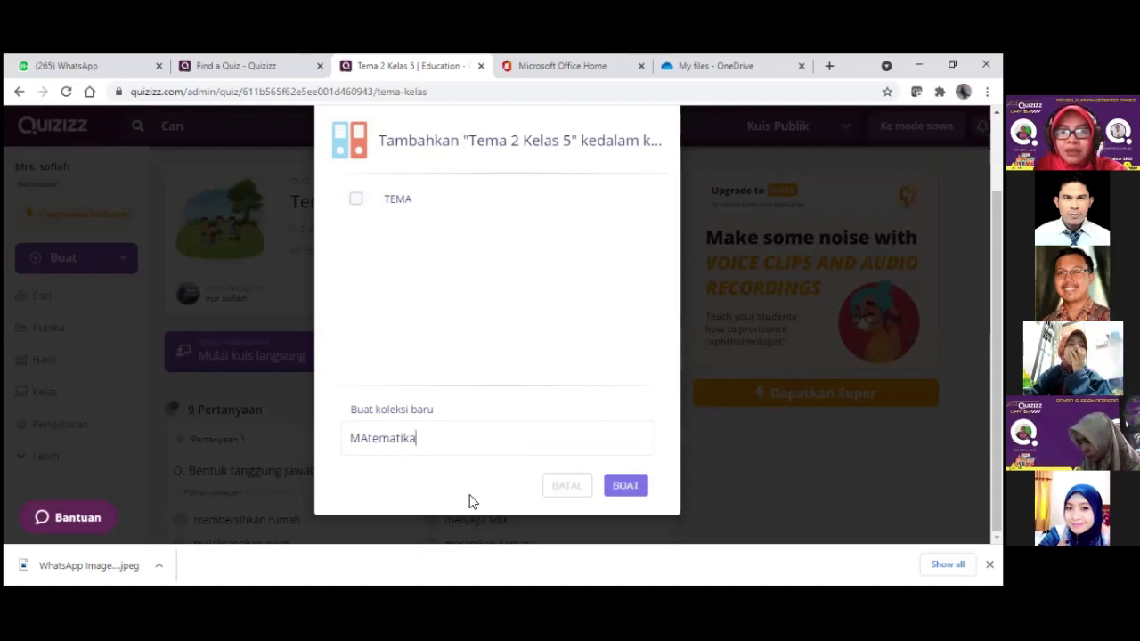
left_click(626, 486)
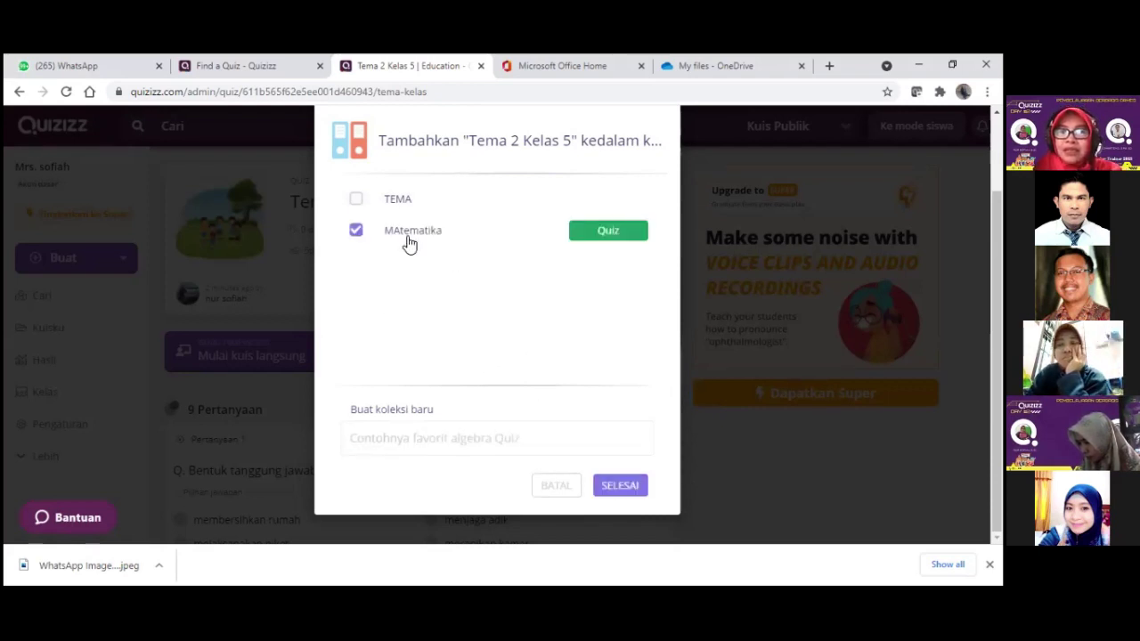
Assign the quiz to the TEMA collection instead of MAtematika and finish the collection selection
left_click(357, 204)
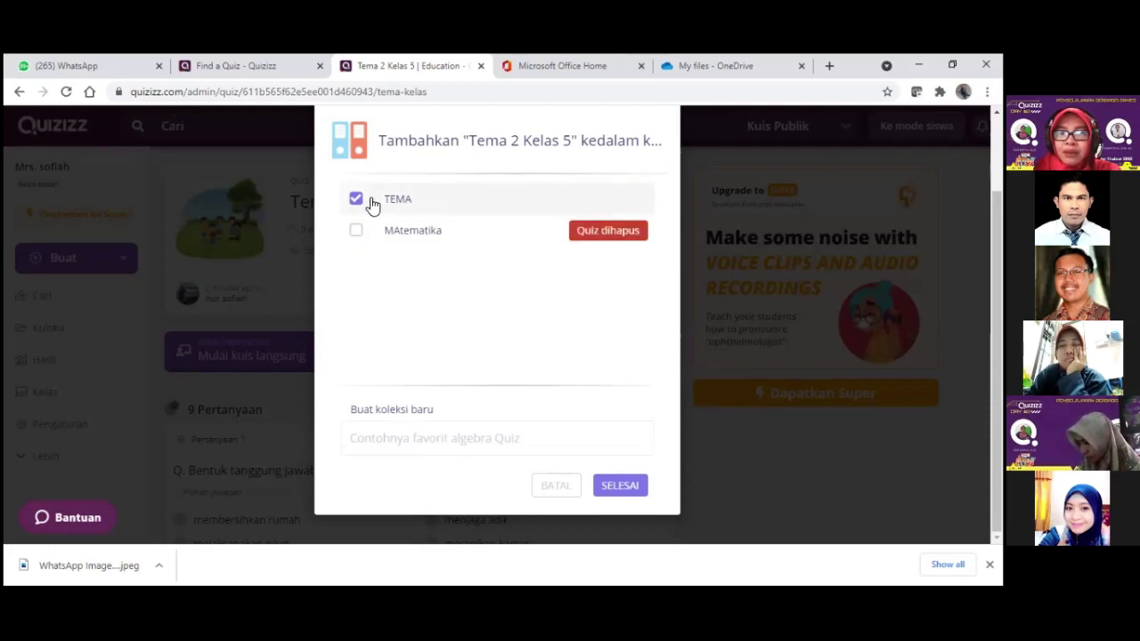
left_click(409, 210)
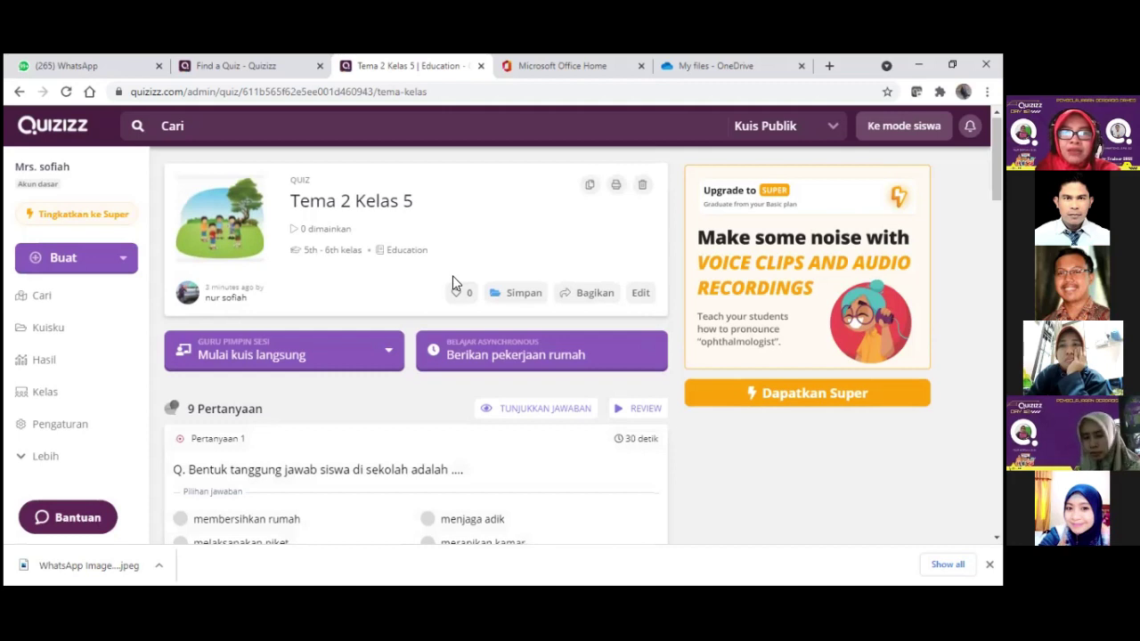
scroll(157, 315, "down", 2)
scroll(86, 395, "up", 2)
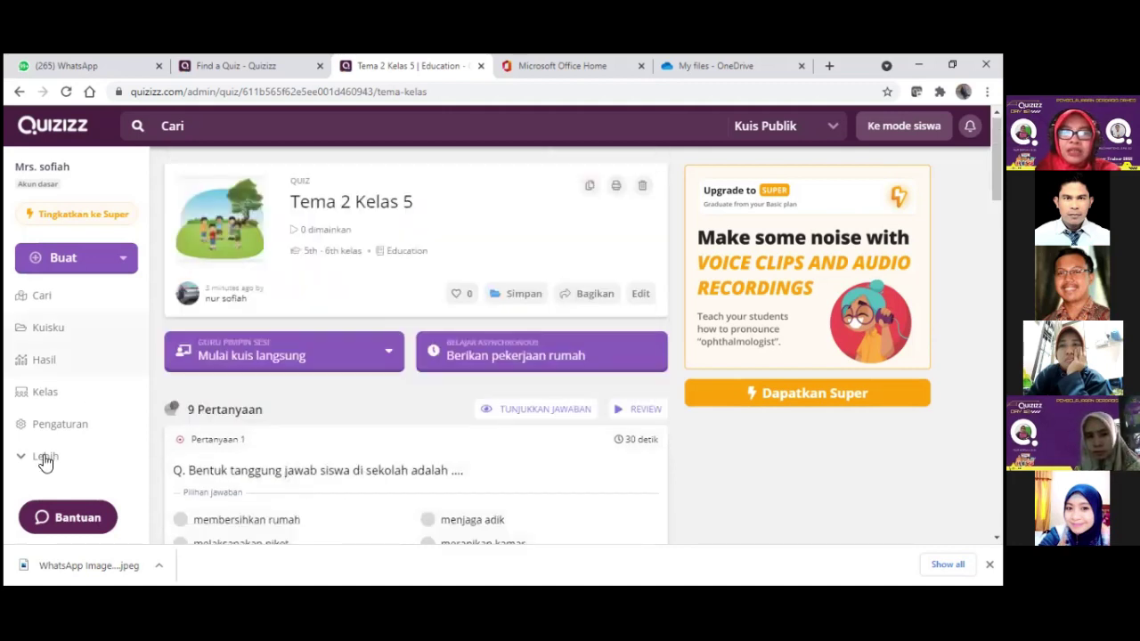
Open the list of collections and view the quizzes stored in the TEMA collection
left_click(45, 459)
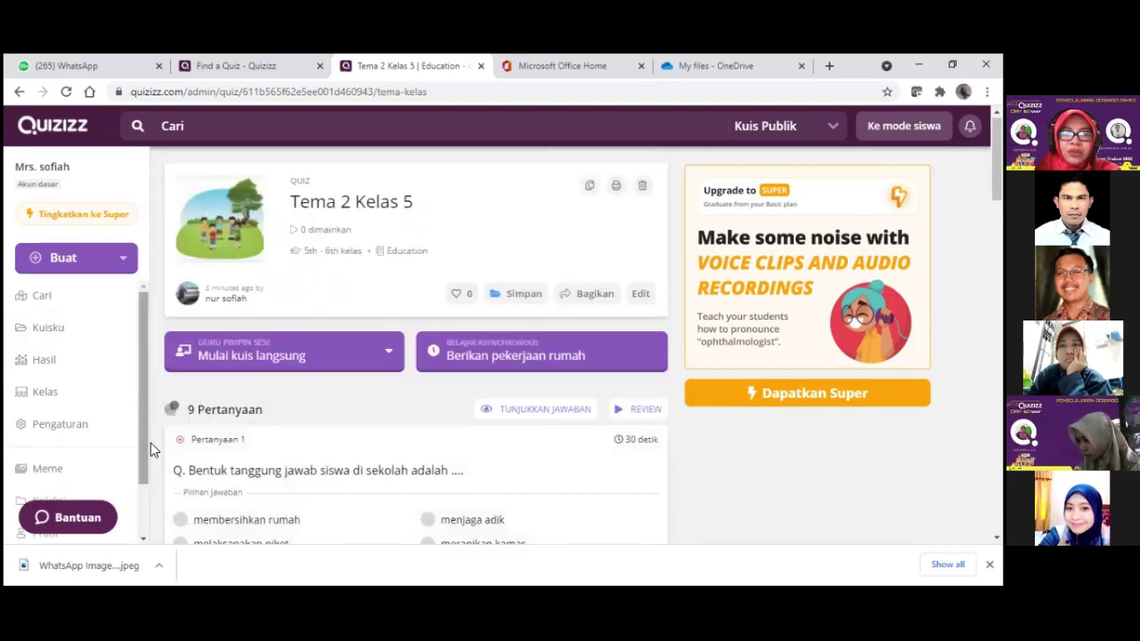
scroll(144, 347, "down", 1)
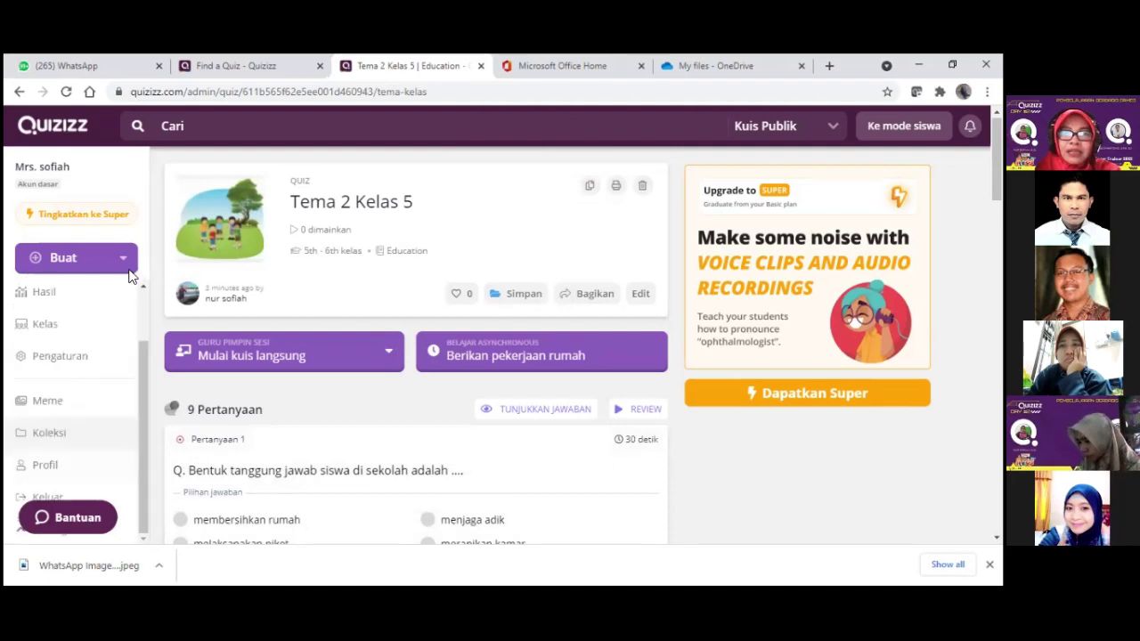
left_click(58, 434)
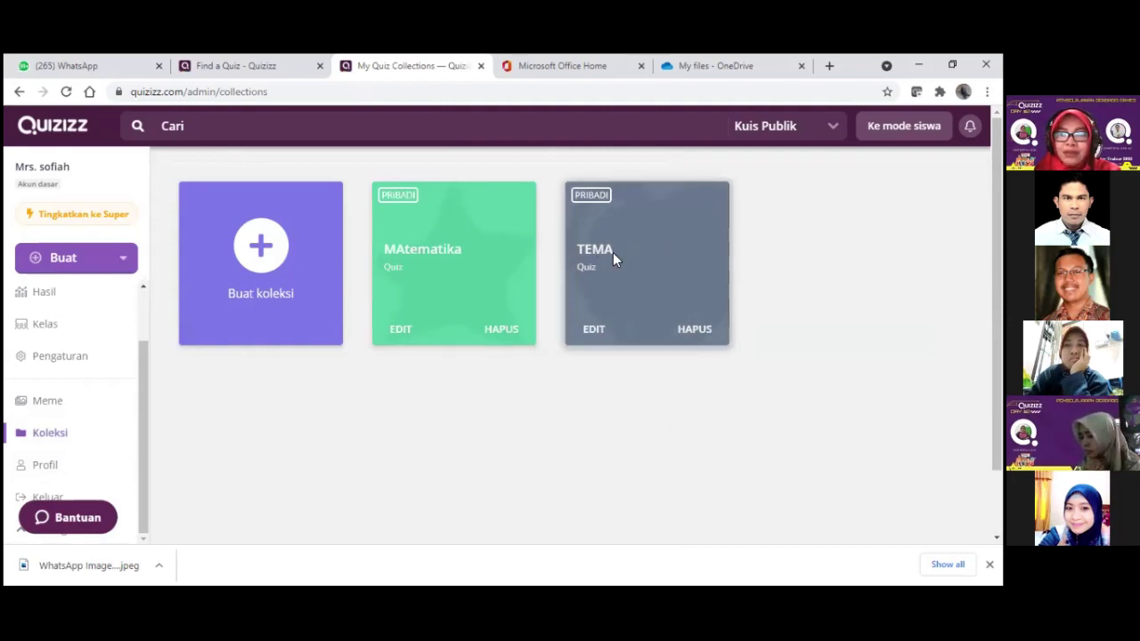
left_click(613, 252)
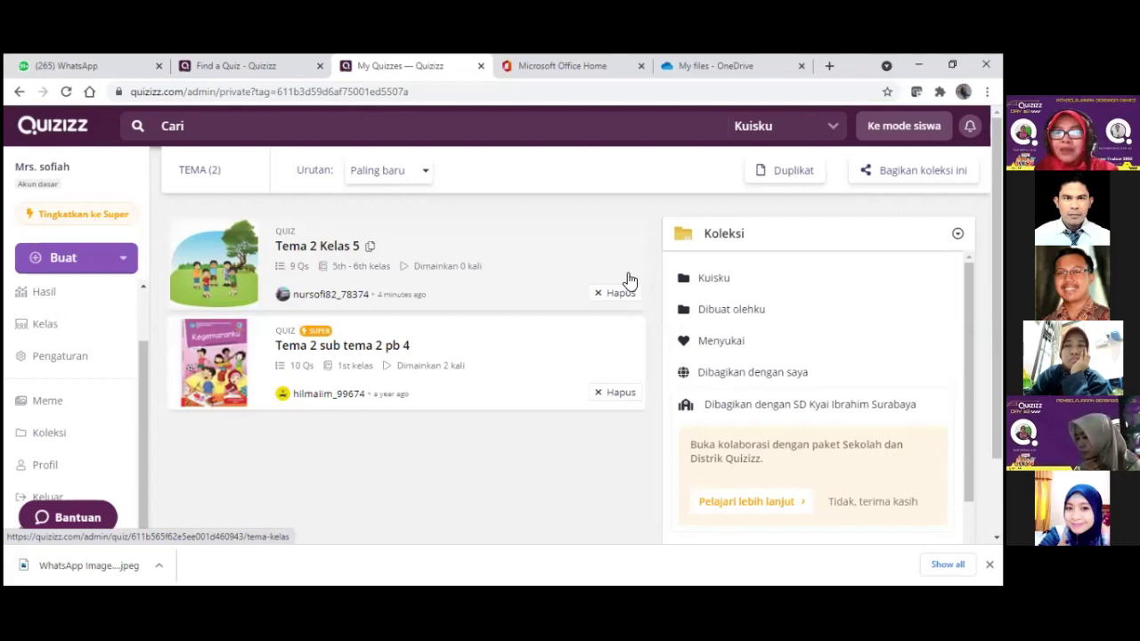
Create a new public collection named Perkalian from the collections overview
left_click(52, 434)
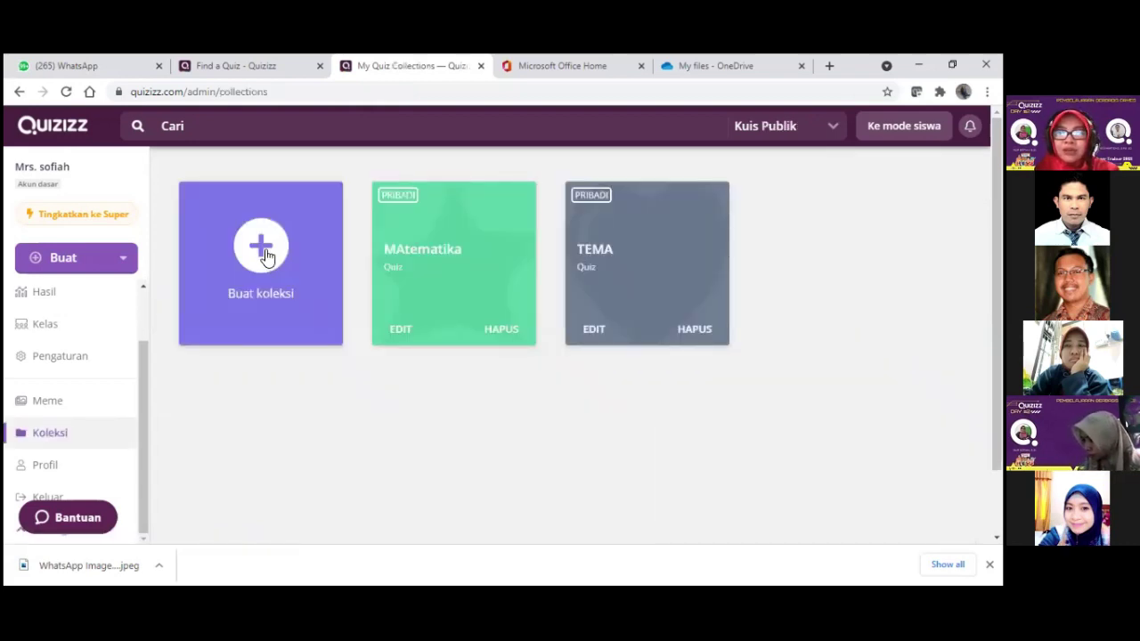
left_click(340, 257)
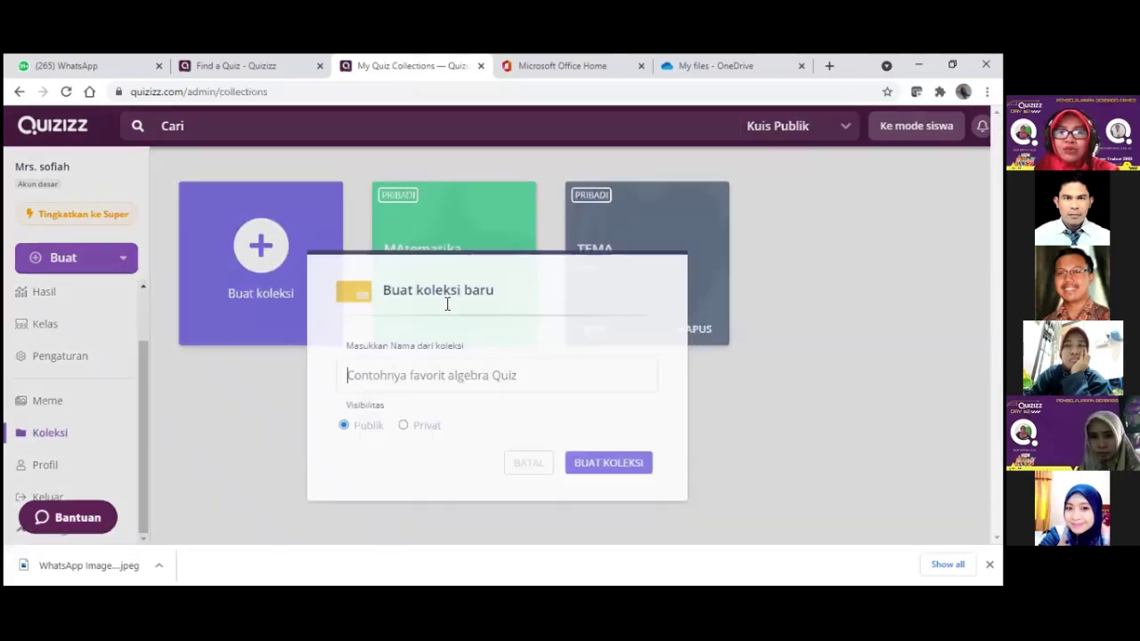
type("Perkalian")
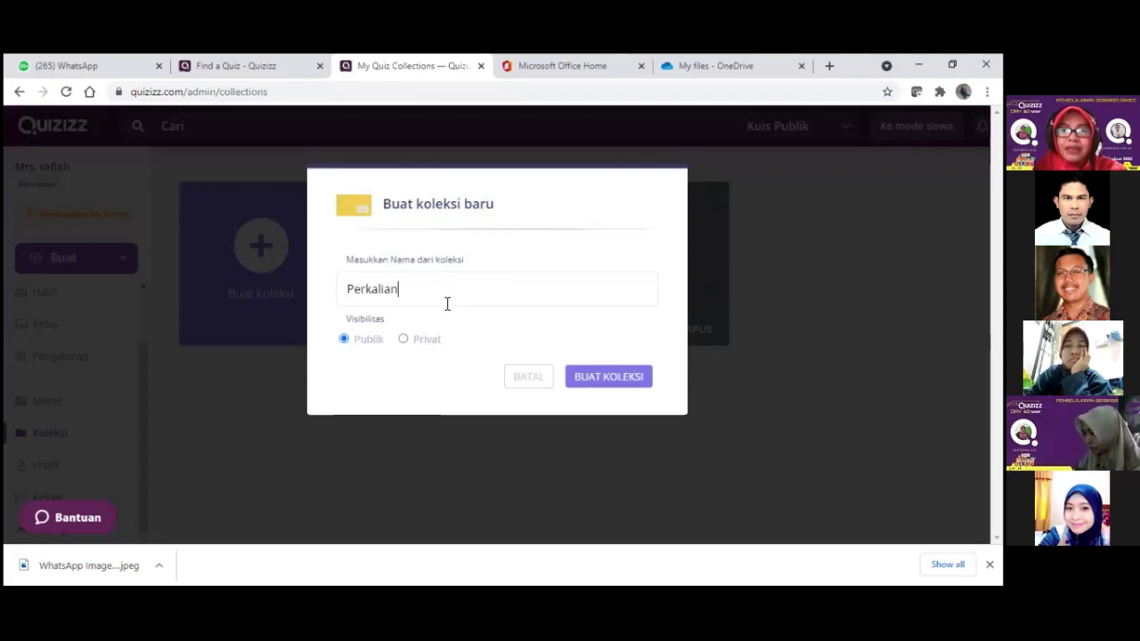
left_click(595, 388)
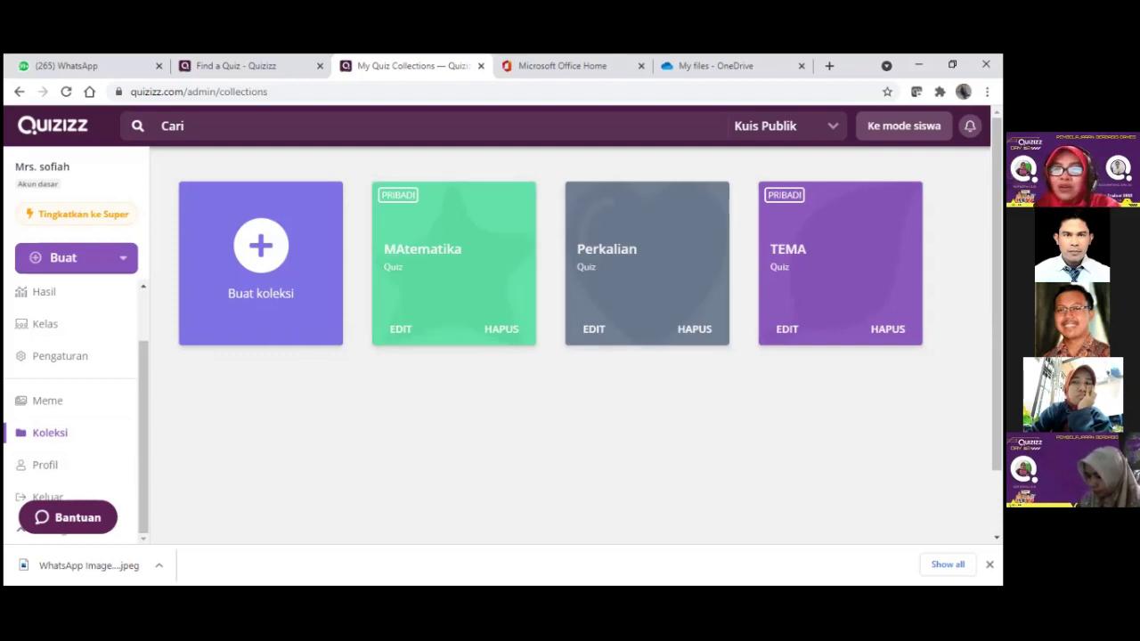
Check the contents of the TEMA collection again and return to the collections overview
left_click(842, 267)
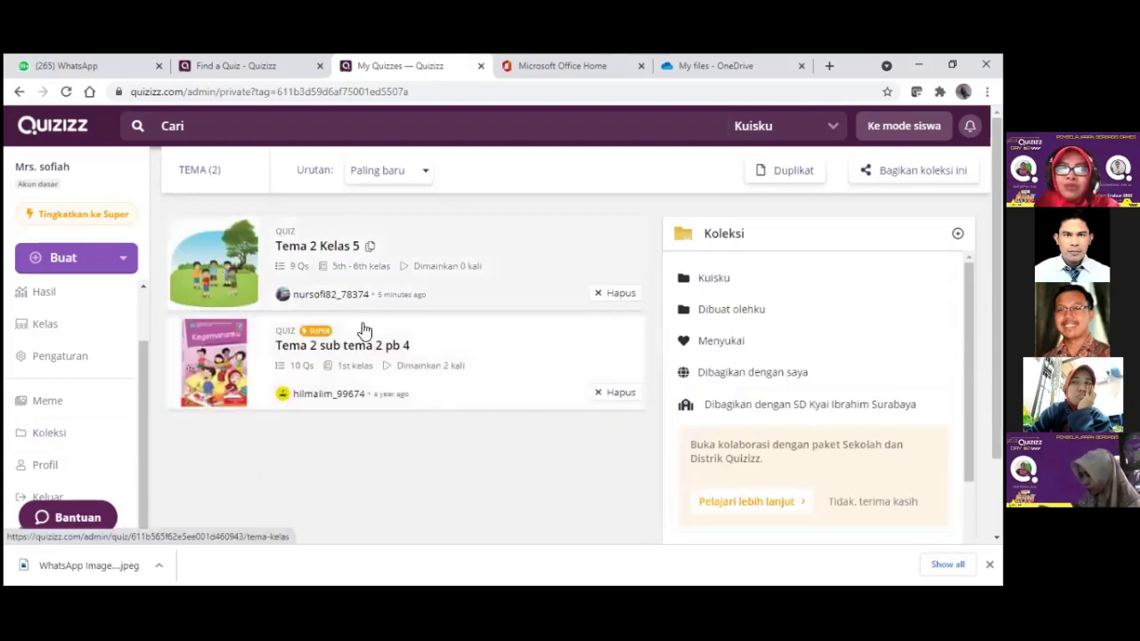
left_click(59, 438)
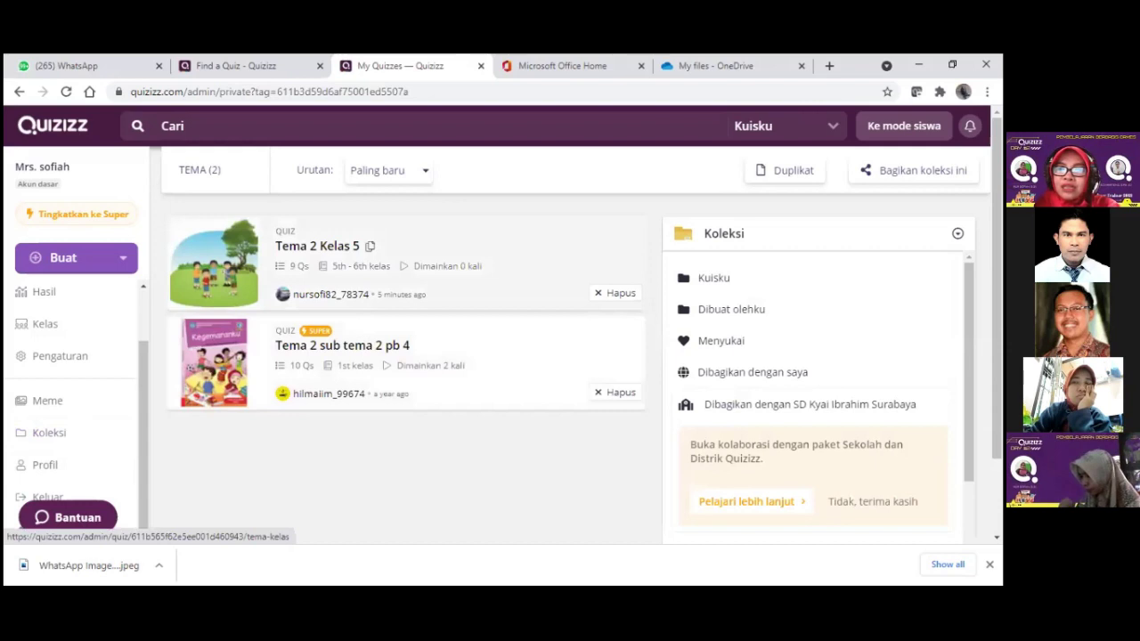
left_click(835, 269)
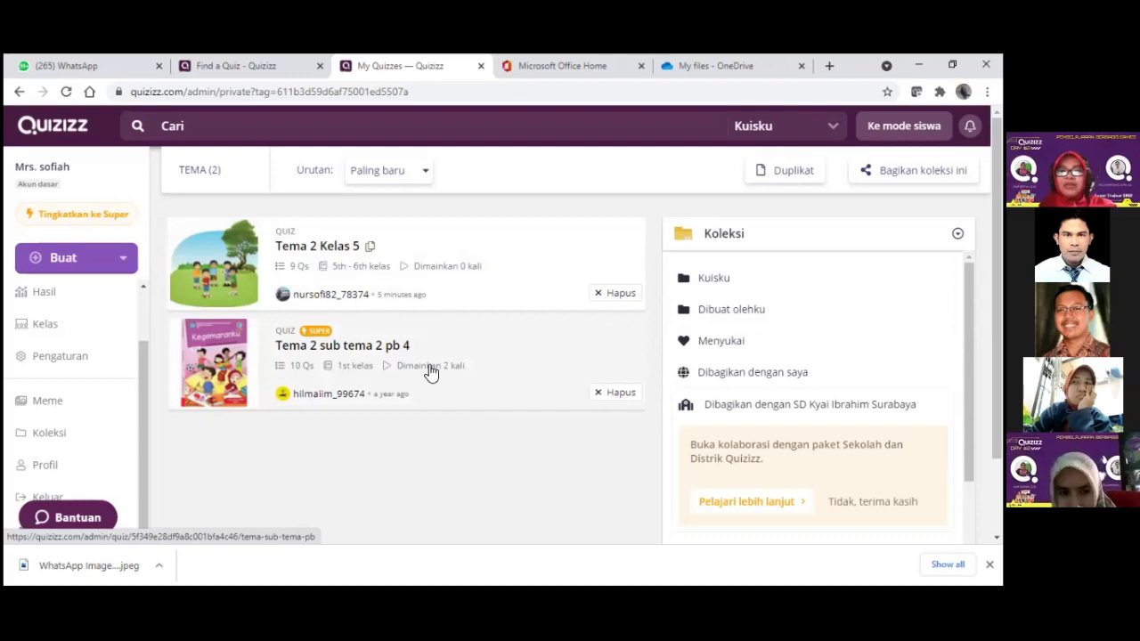
left_click(45, 433)
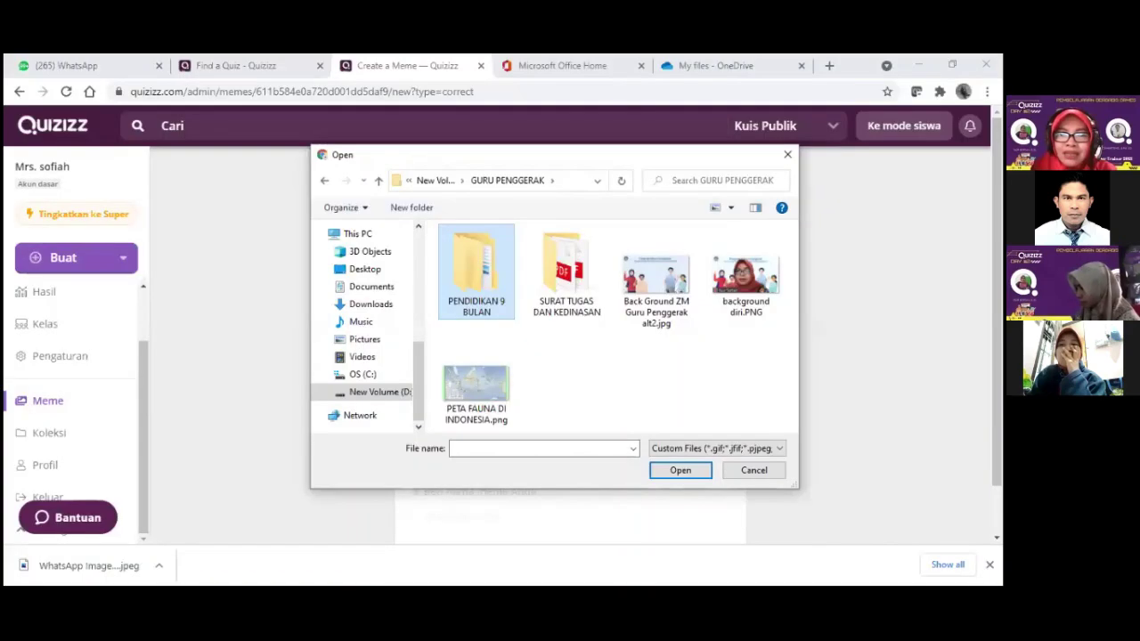
Choose senang.jpg from the Emot perasaan folder inside MODUL 2.2 as the new meme's image
double_click(489, 271)
double_click(486, 267)
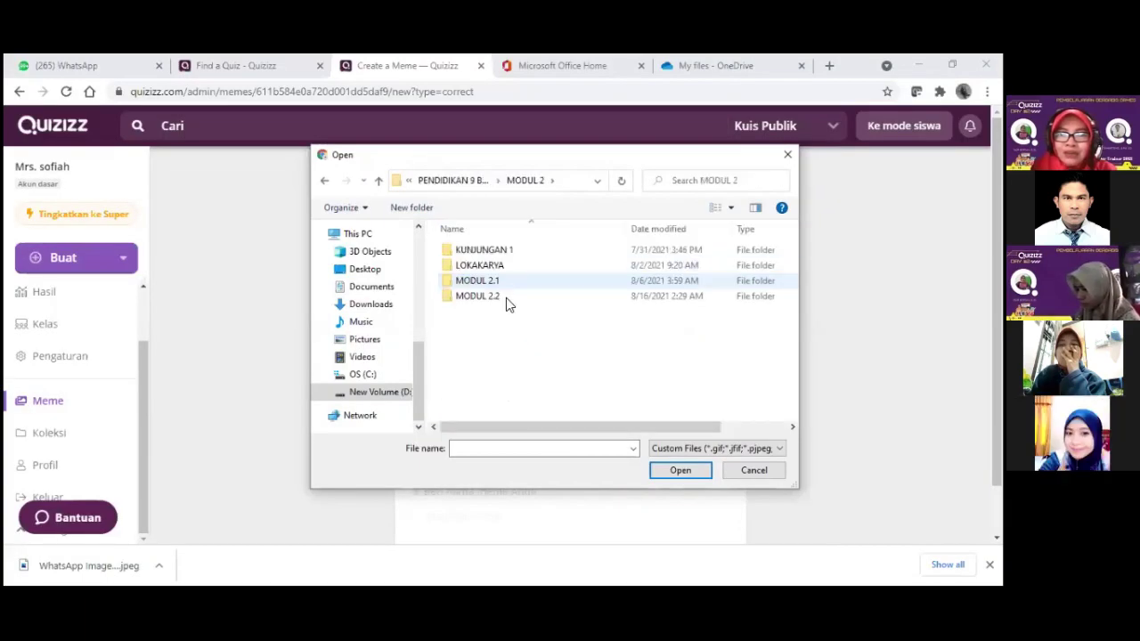
left_click(505, 299)
double_click(505, 299)
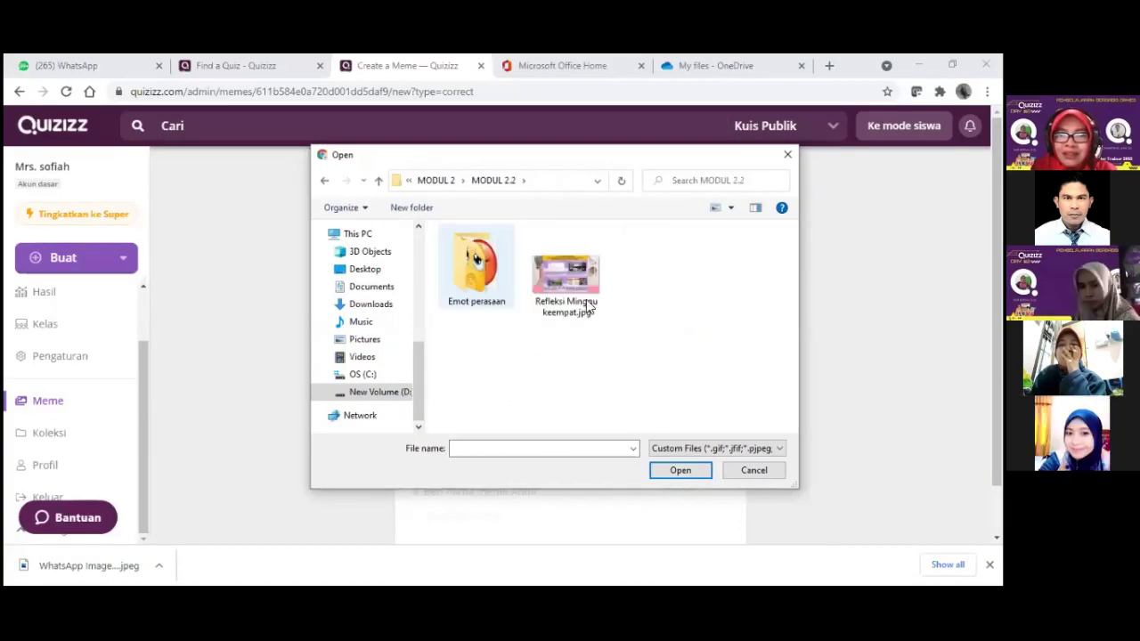
double_click(475, 258)
left_click(753, 276)
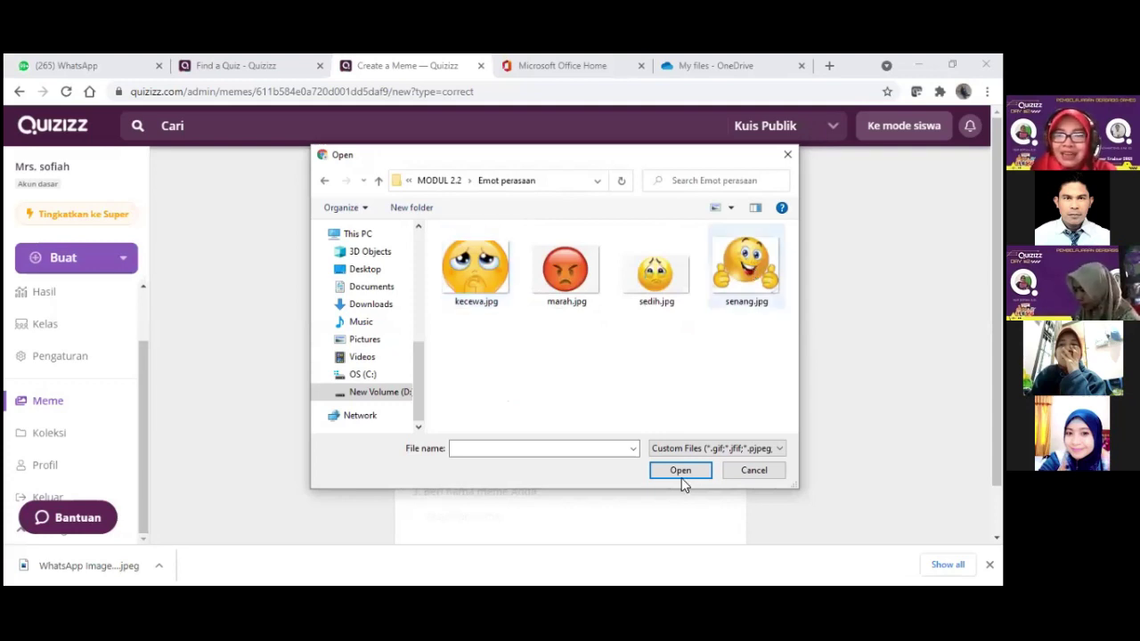
left_click(682, 469)
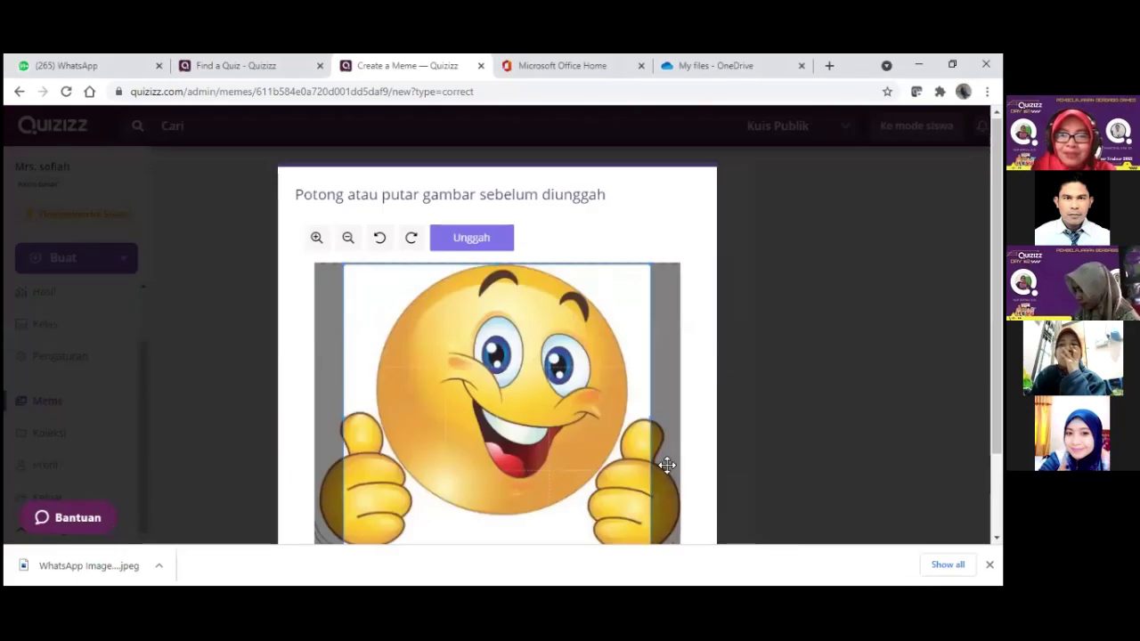
Widen the crop area slightly around the smiley image and upload it to the meme
scroll(667, 460, "down", 2)
left_click_drag(648, 470, 684, 483)
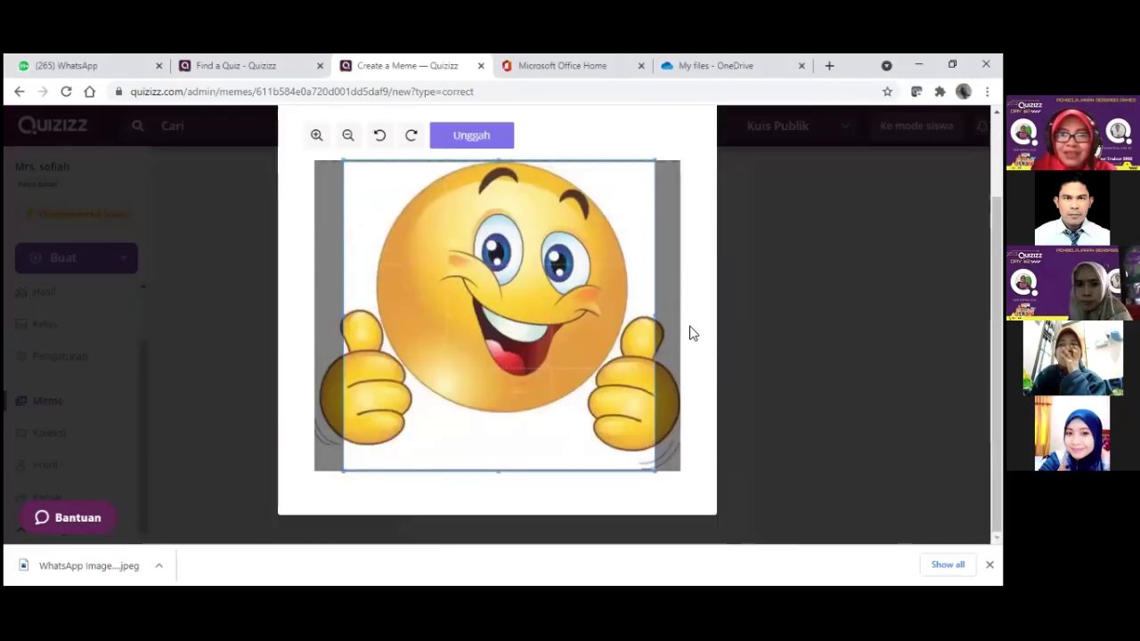
left_click(472, 137)
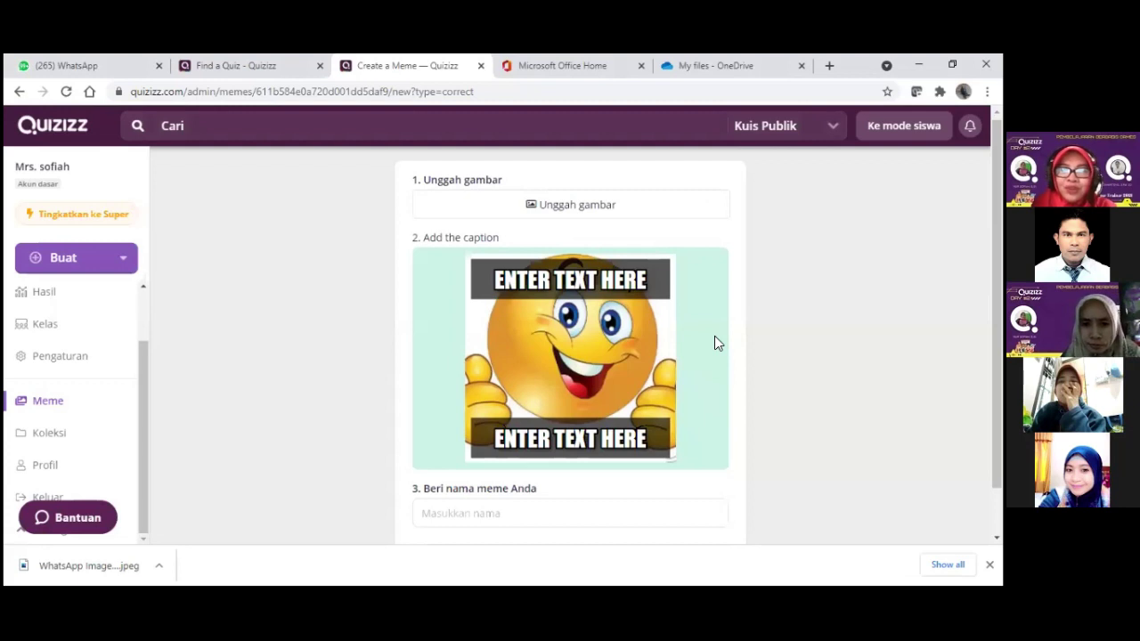
Caption the meme with "HOREEE" above the smiley and "YES!" below it
scroll(704, 343, "down", 1)
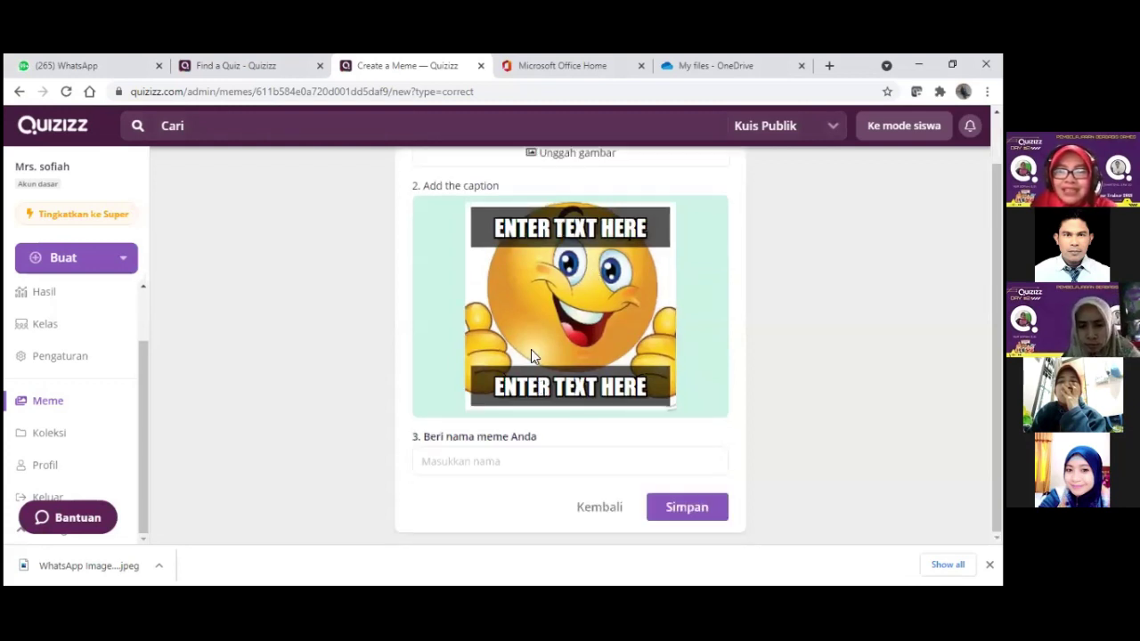
left_click(567, 233)
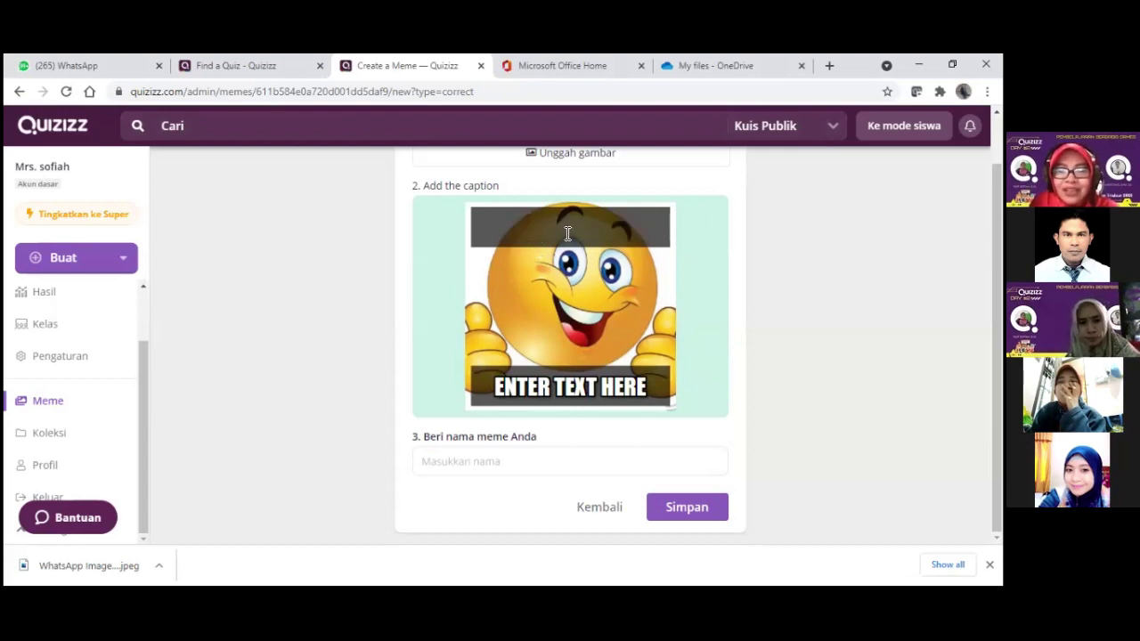
type("HOREEE")
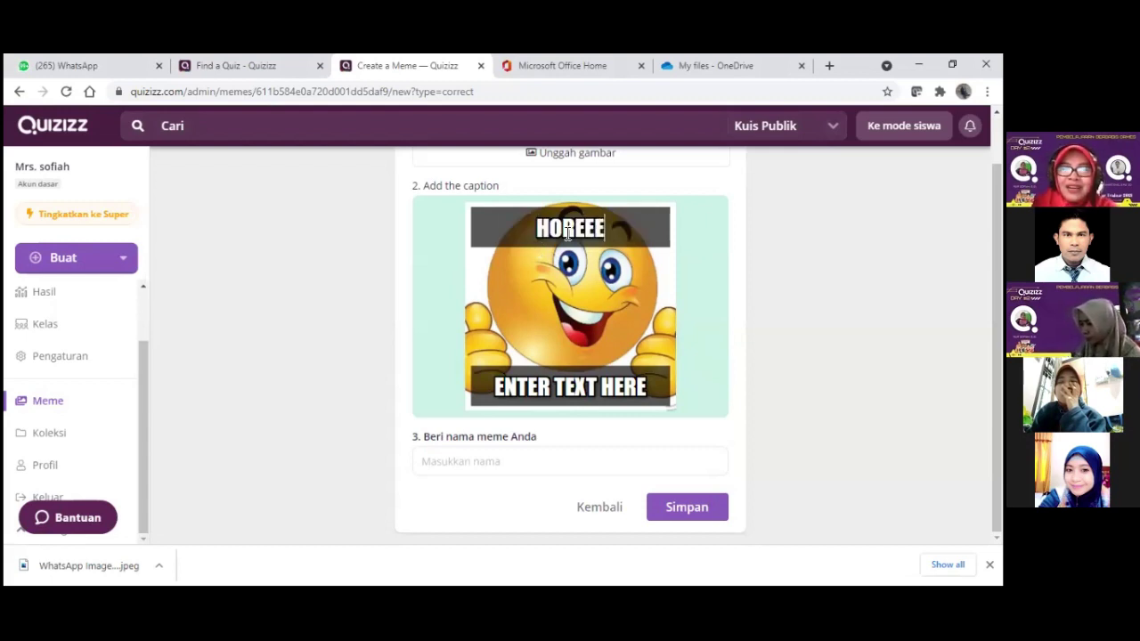
left_click(587, 382)
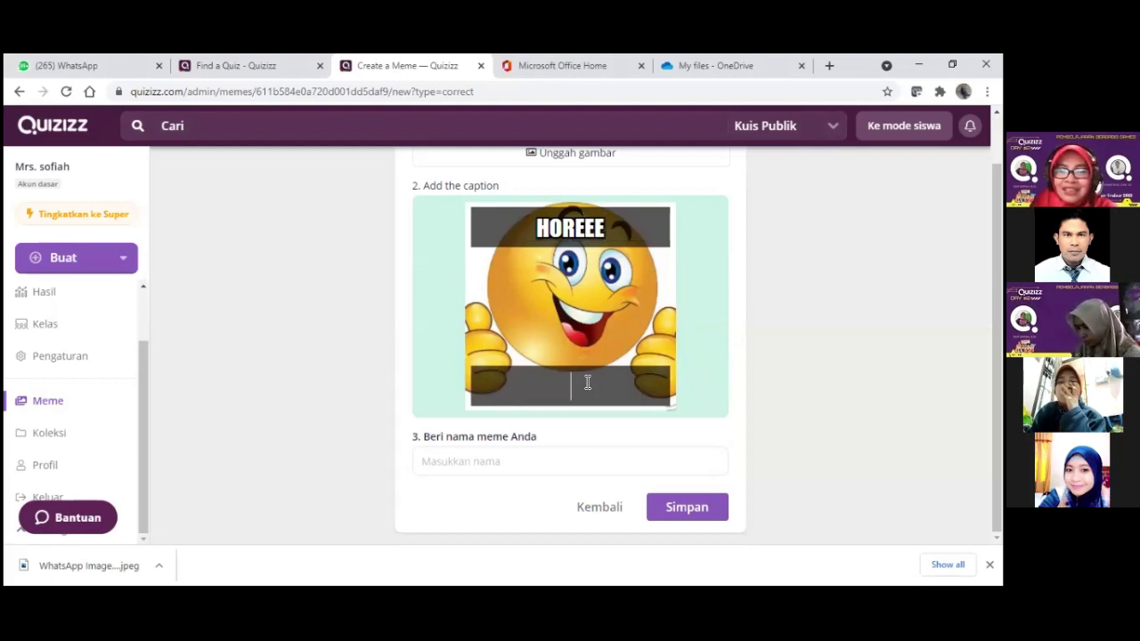
type("YES")
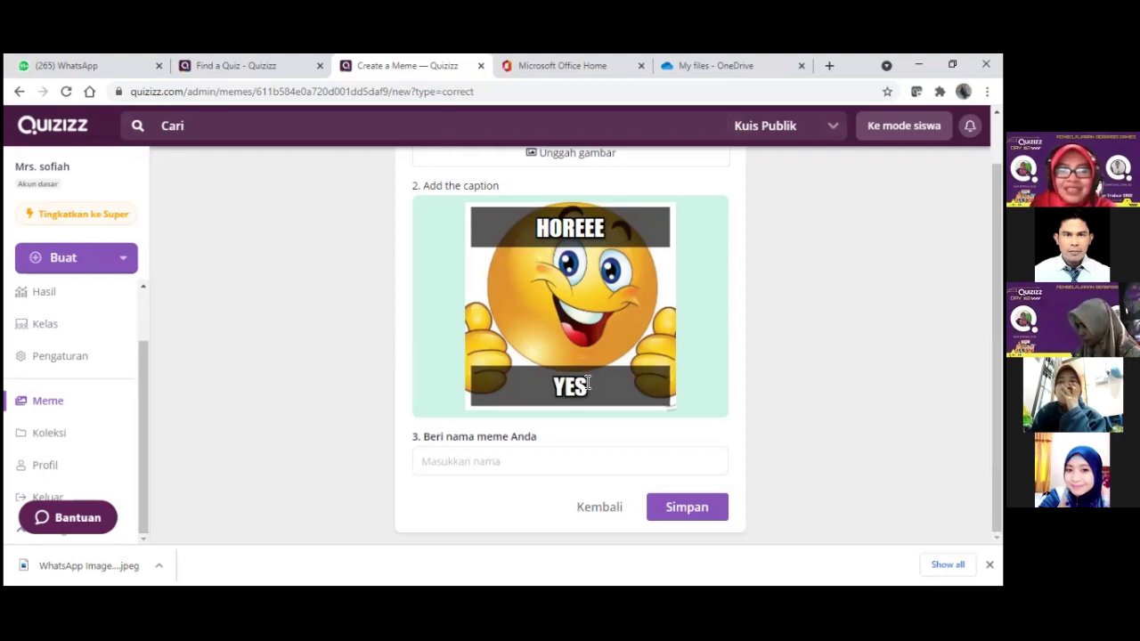
type("!")
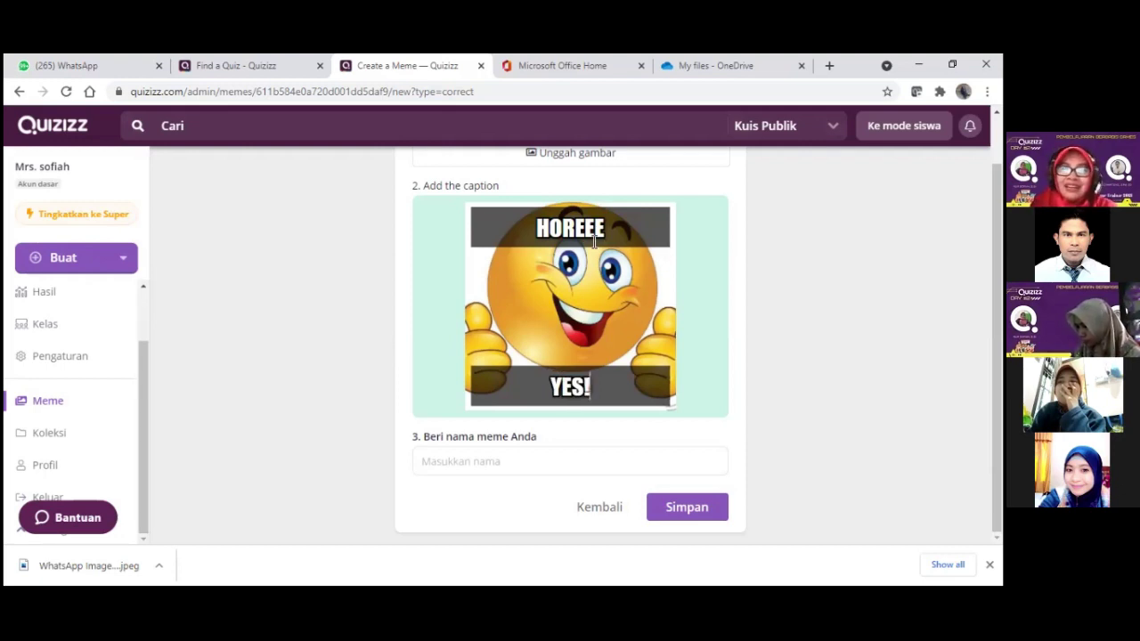
Name the smiley meme "Happy" and save it to the Senang set
left_click(528, 465)
type("Happy")
left_click(695, 508)
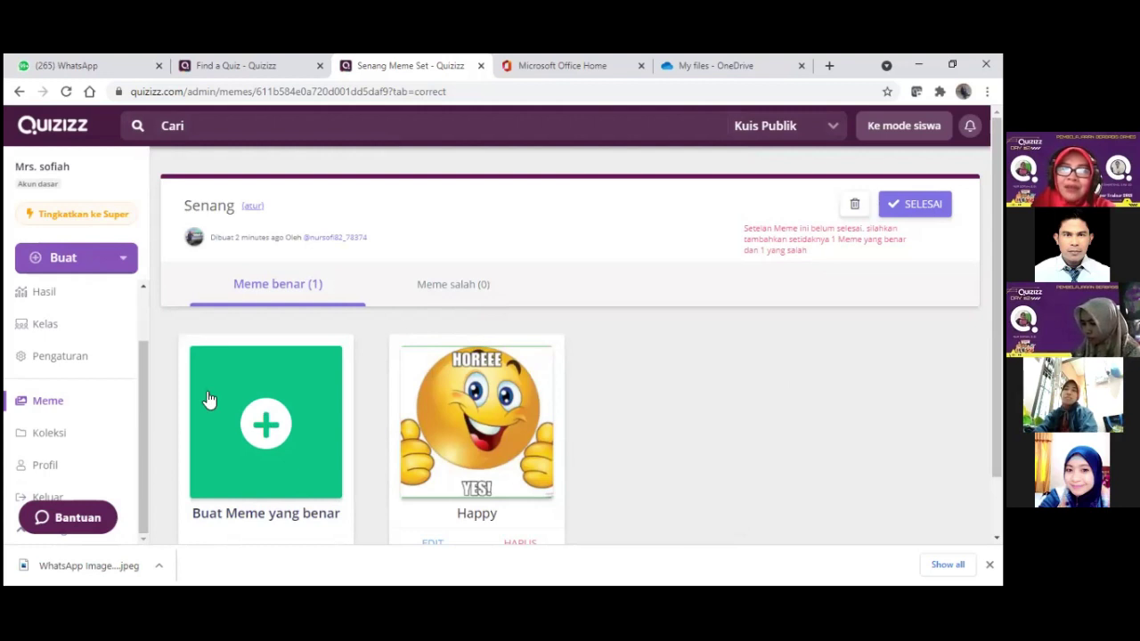
Start a new meme for wrong answers in the Senang set and upload sedih.jpg as its image with the default crop
left_click(458, 285)
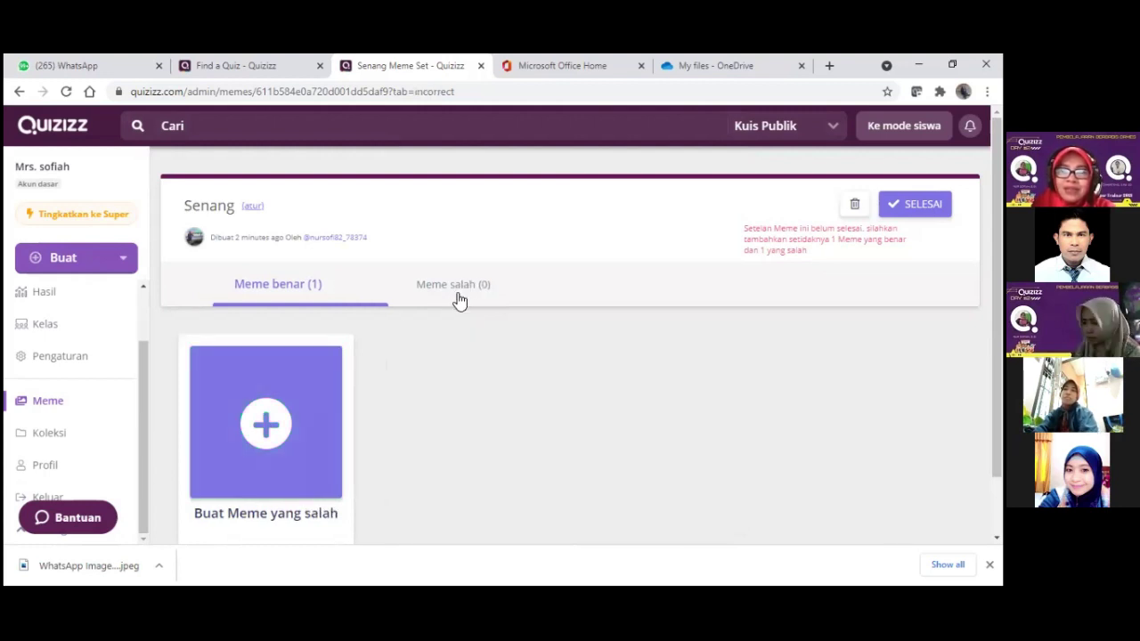
left_click(261, 428)
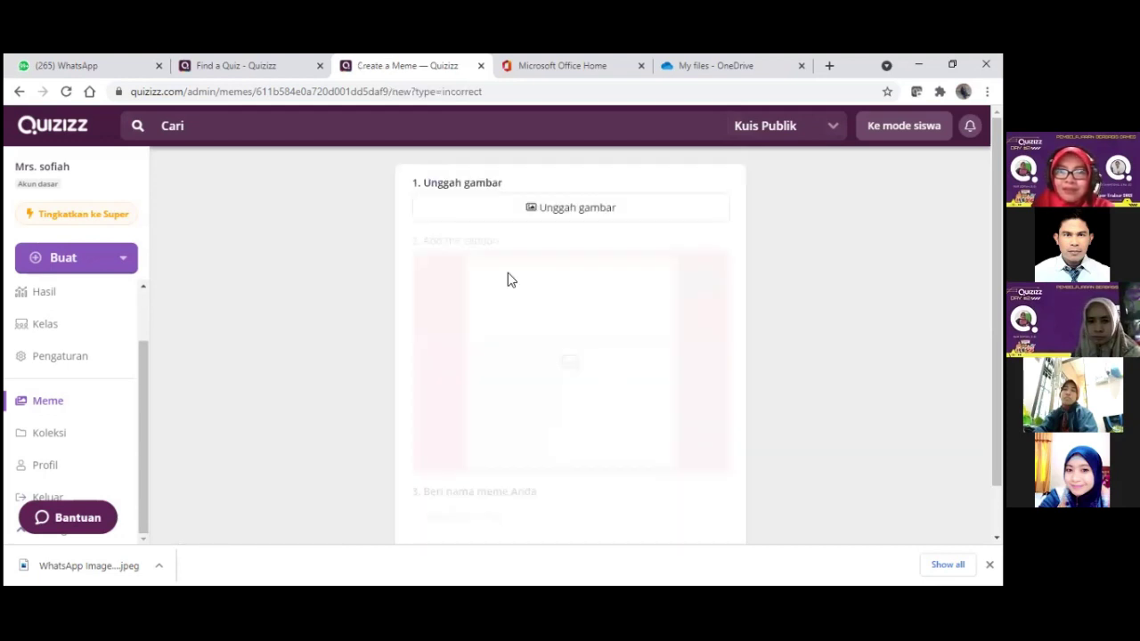
left_click(588, 216)
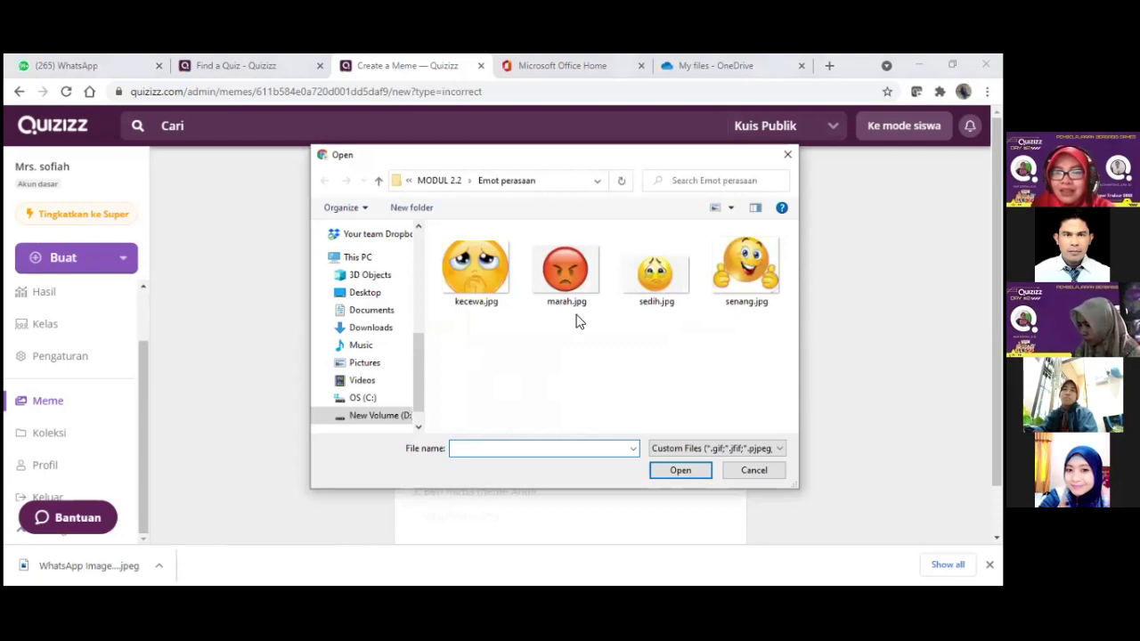
left_click(657, 278)
left_click(679, 470)
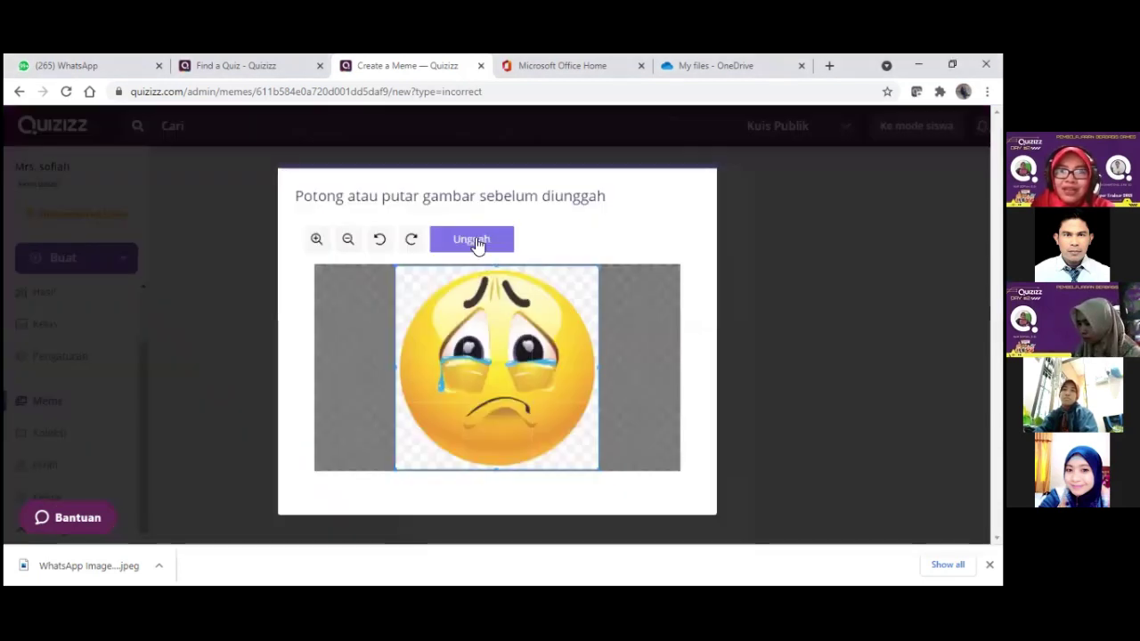
left_click(478, 243)
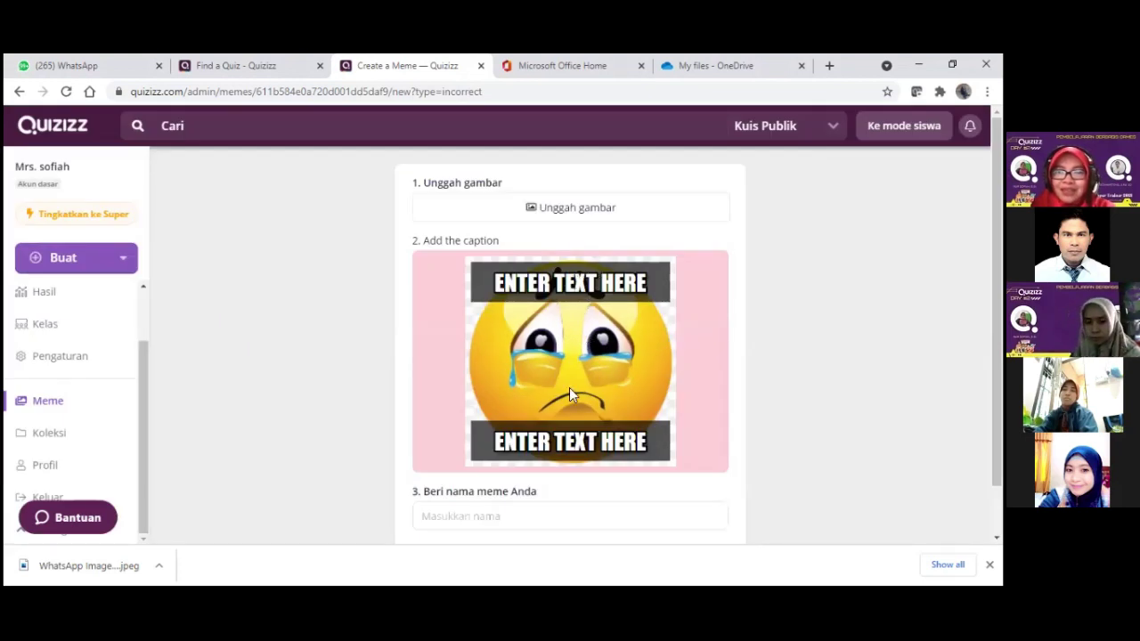
Caption the crying-face meme with "YA, SALAH..." above the face and "SEMANGAT, COBA LAGI" below it
left_click(548, 283)
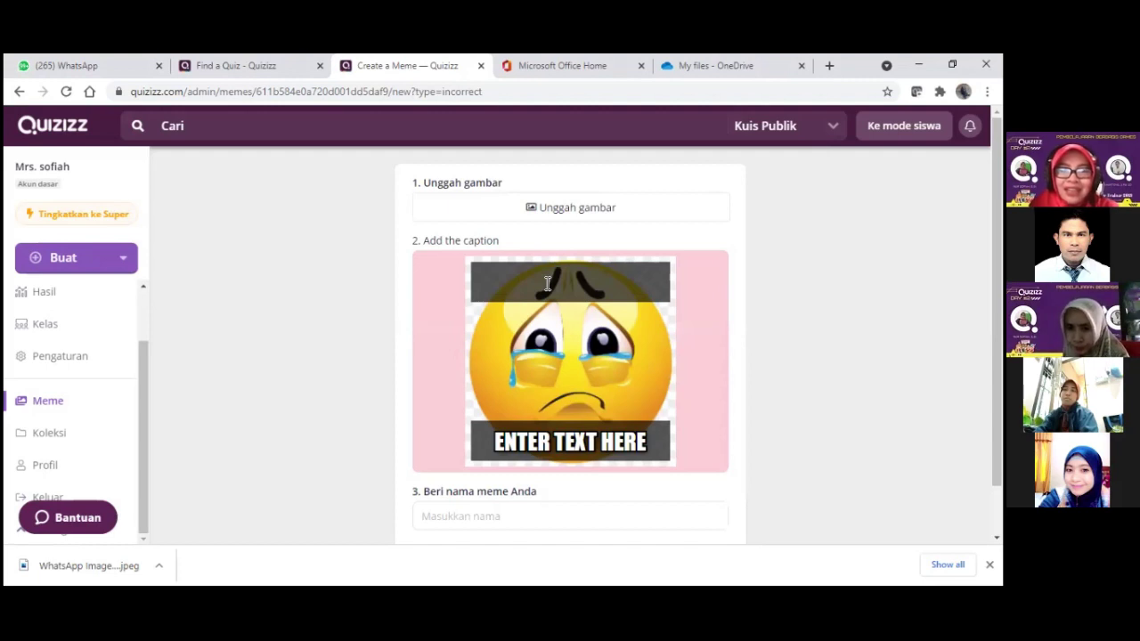
type("YA")
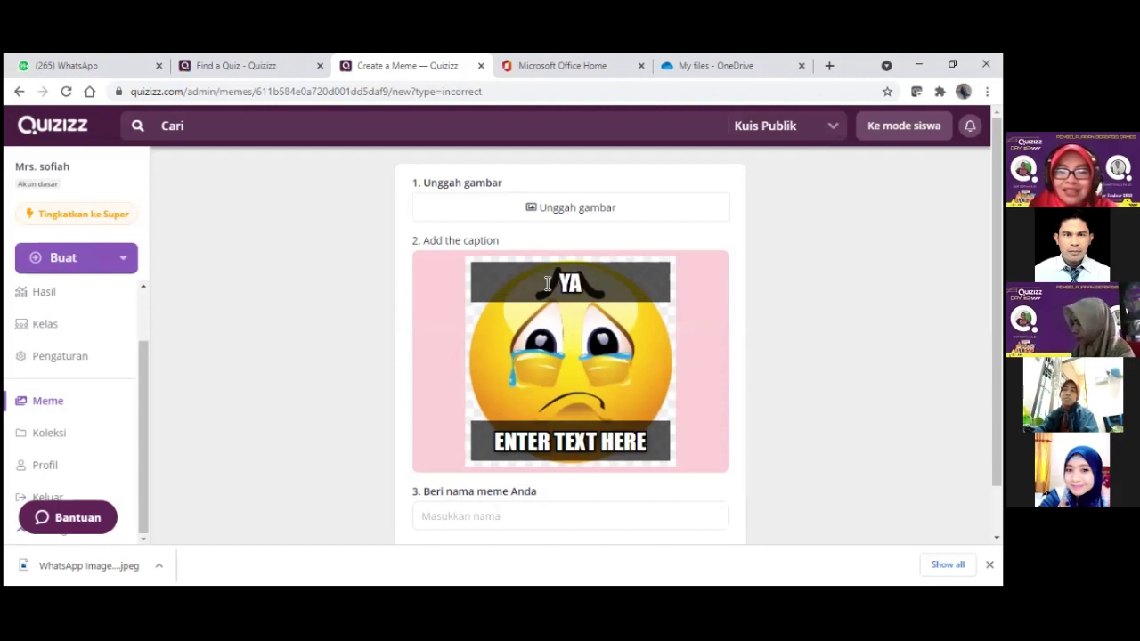
type(", SALAH")
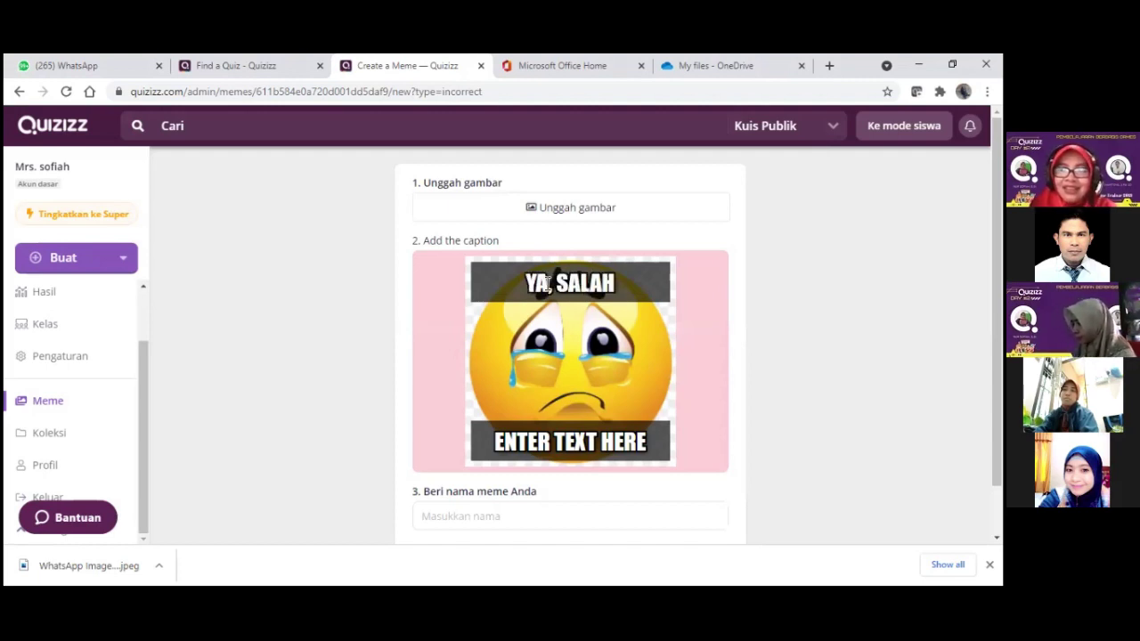
type("...")
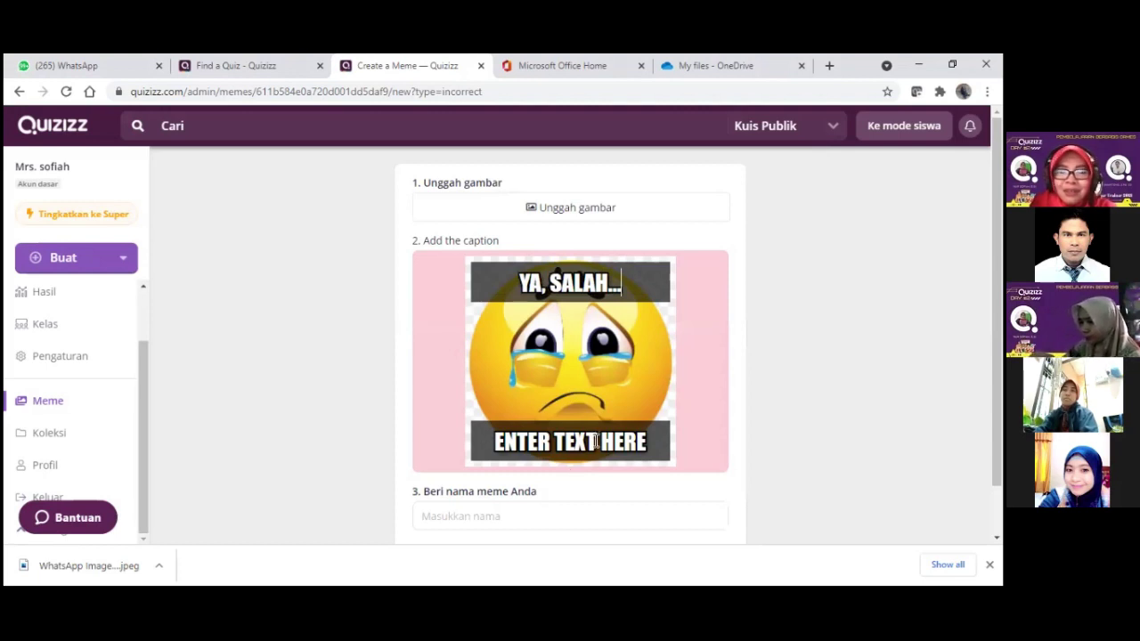
left_click(595, 440)
type("SEMANG")
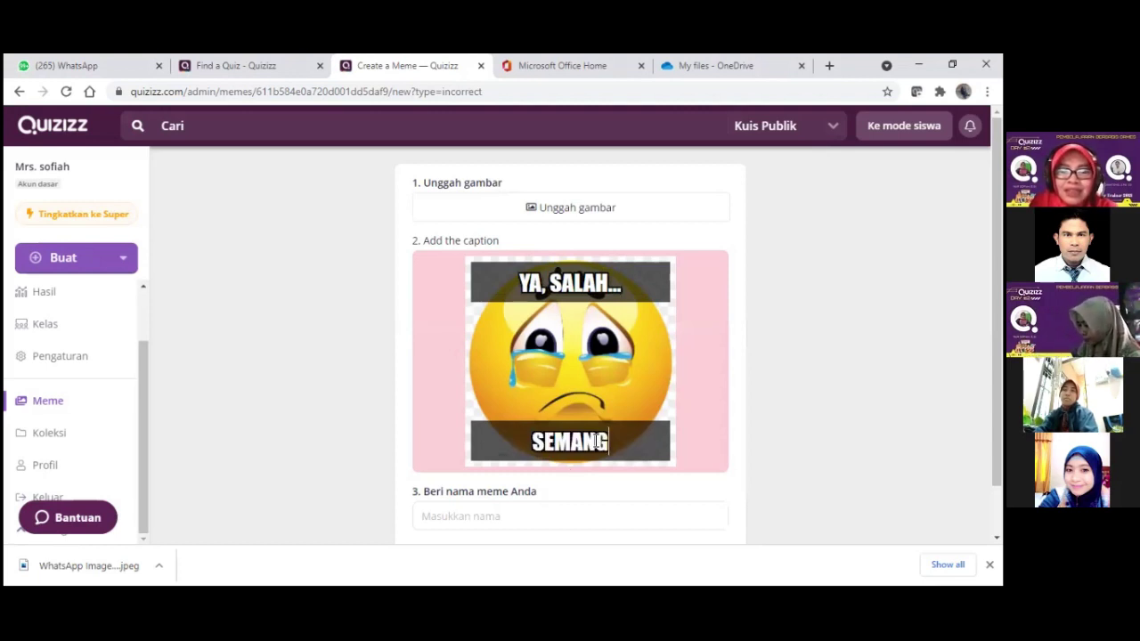
type("AT")
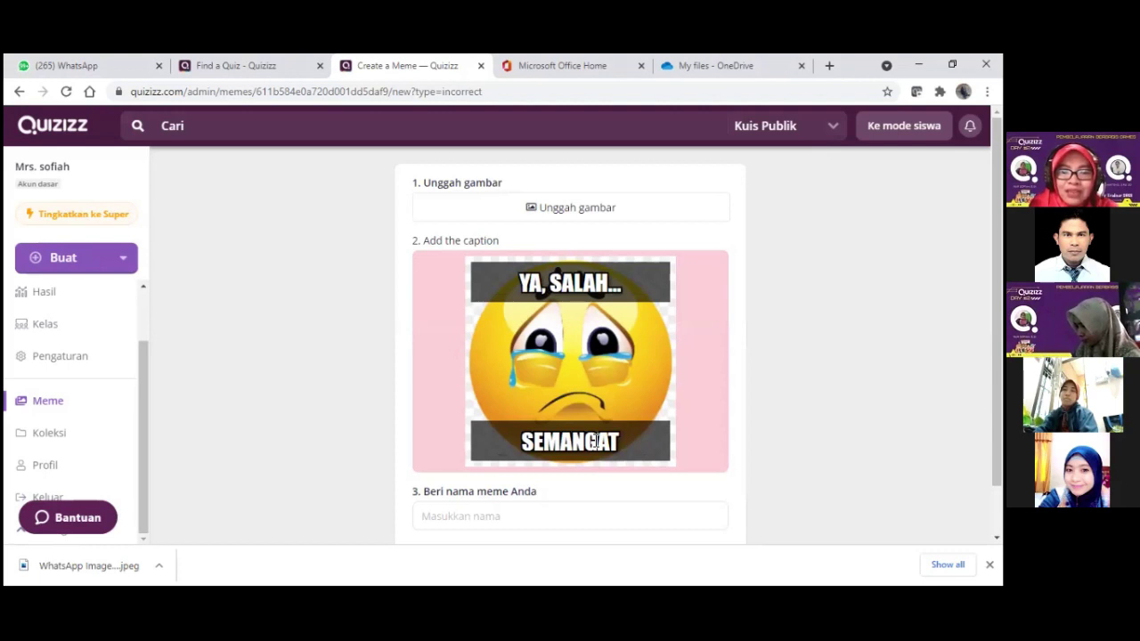
type(", COBA LAG")
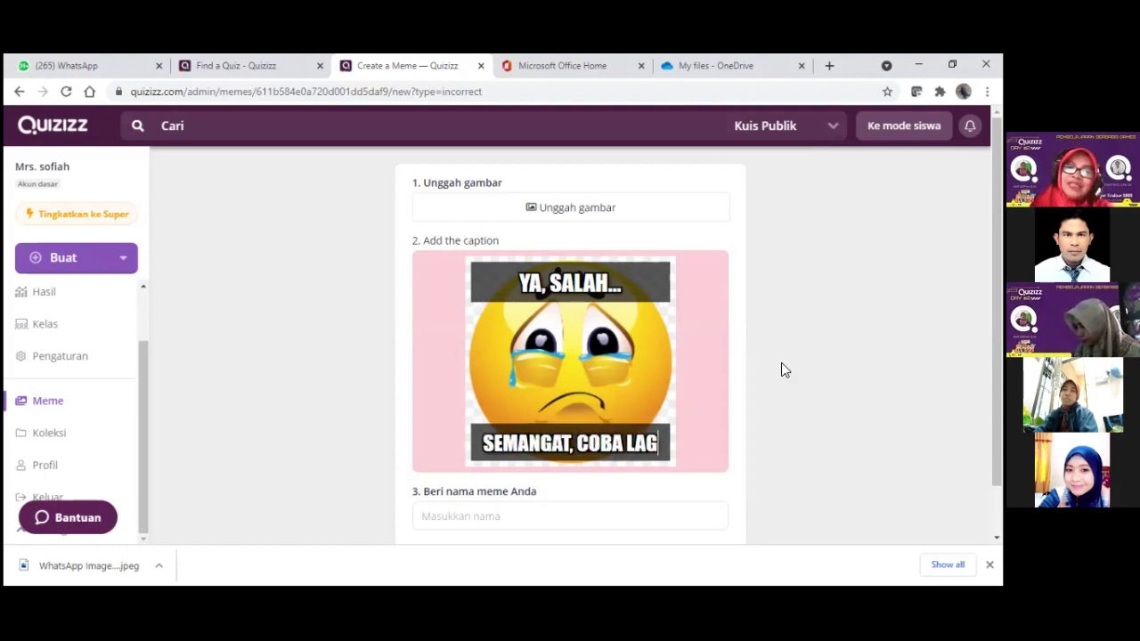
type("I")
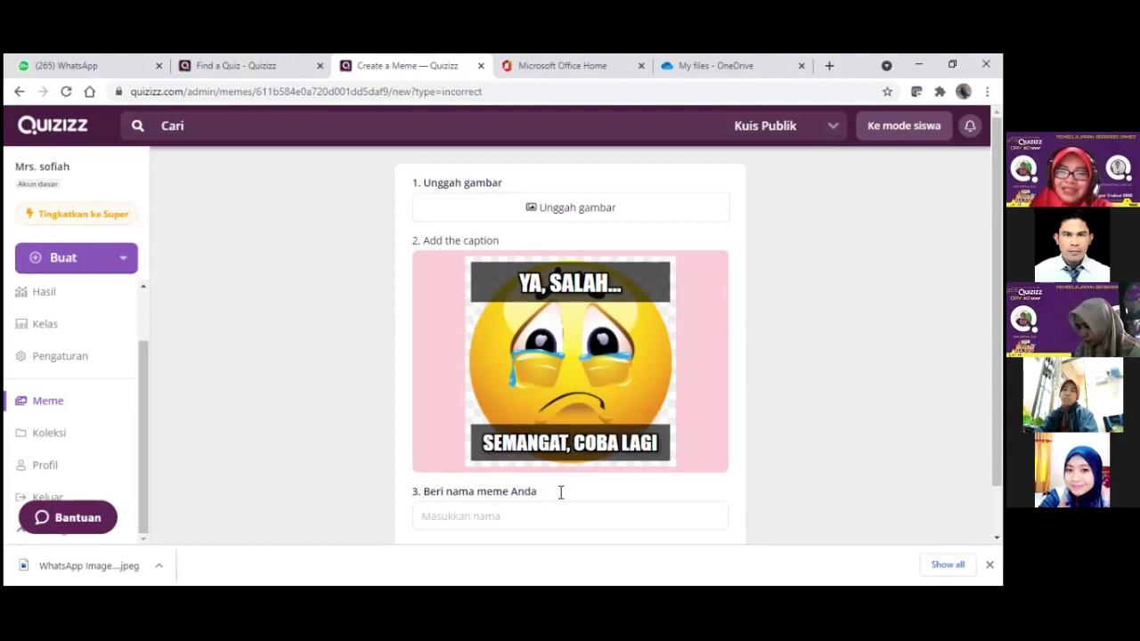
Name the crying-face meme "sedih" and save it to the set's wrong-answer memes
left_click(531, 516)
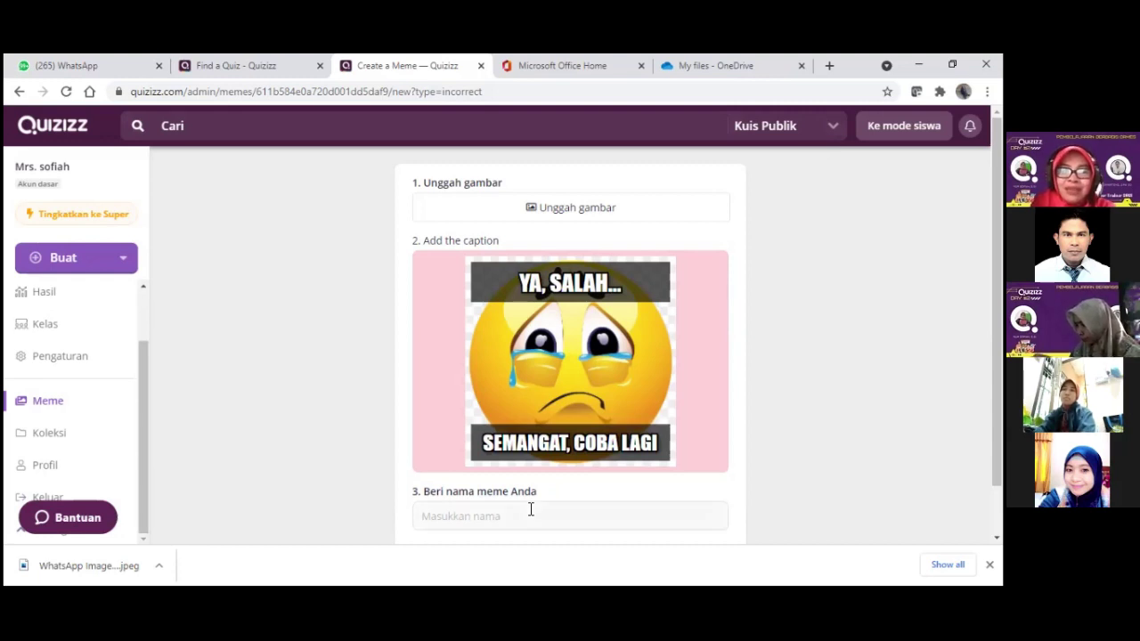
type("sedih")
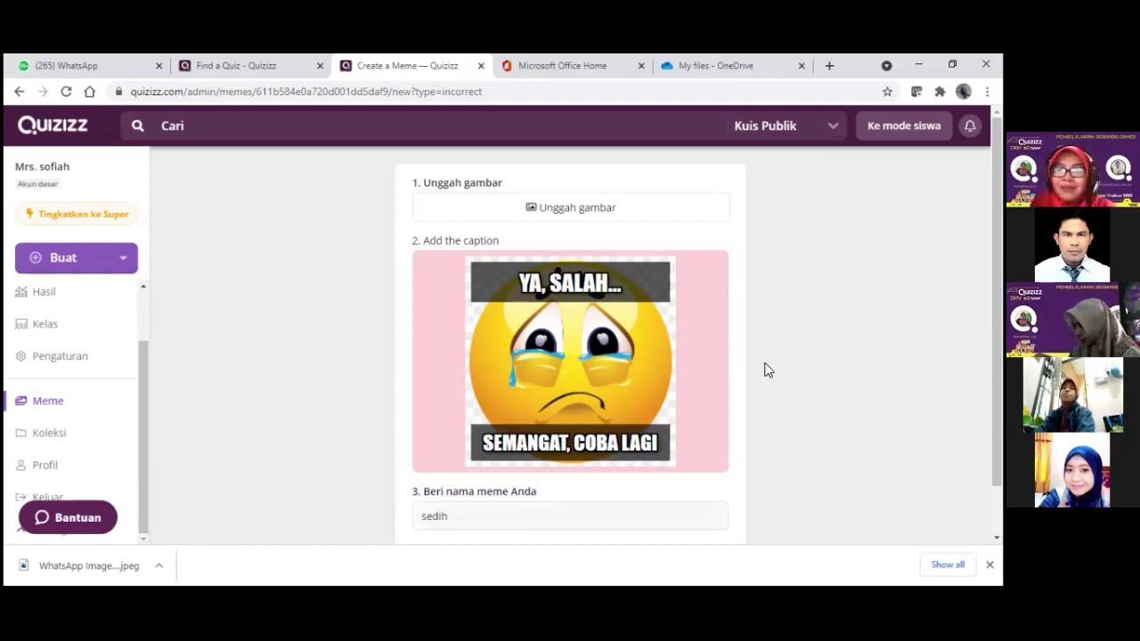
scroll(763, 368, "down", 1)
left_click(673, 500)
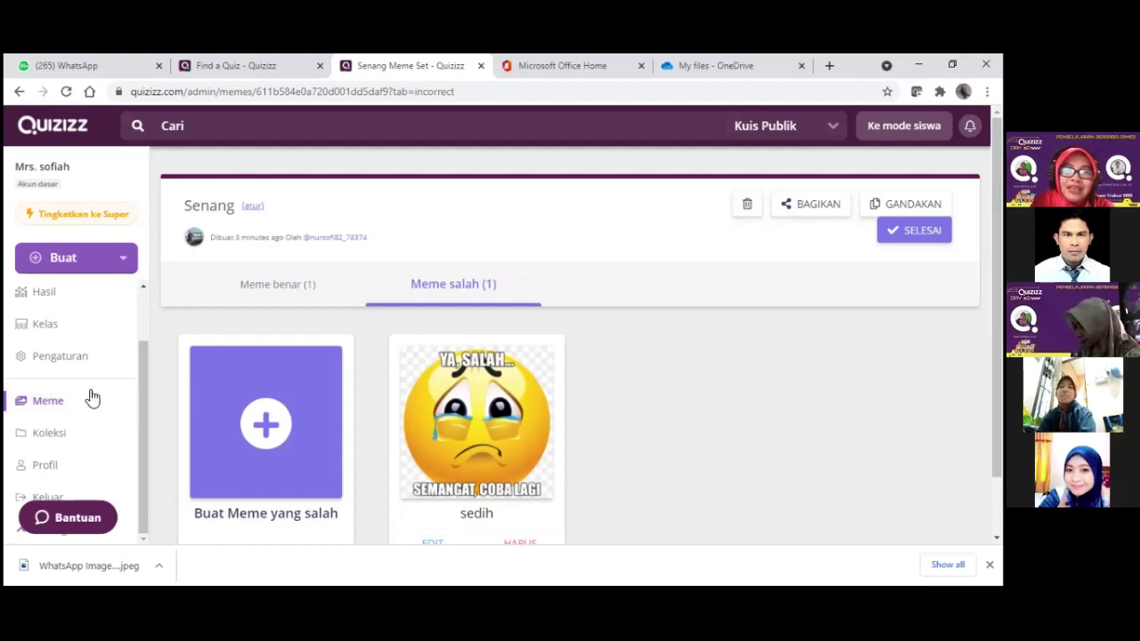
Leave the Senang meme set and open the account's own quiz list, Kuisku
scroll(89, 415, "up", 2)
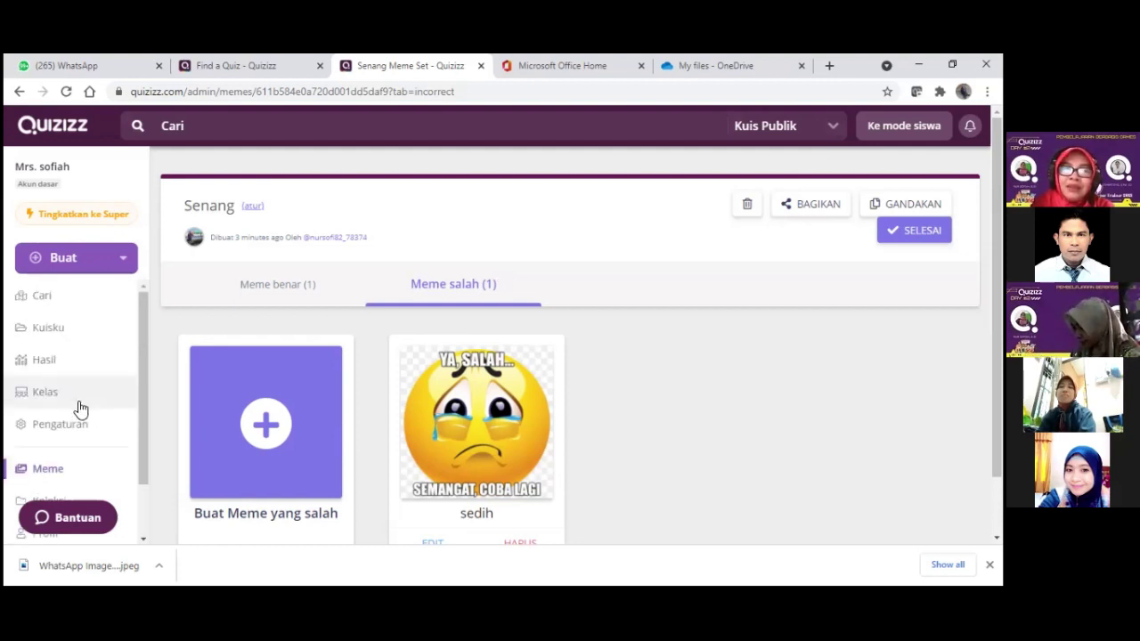
scroll(89, 414, "down", 2)
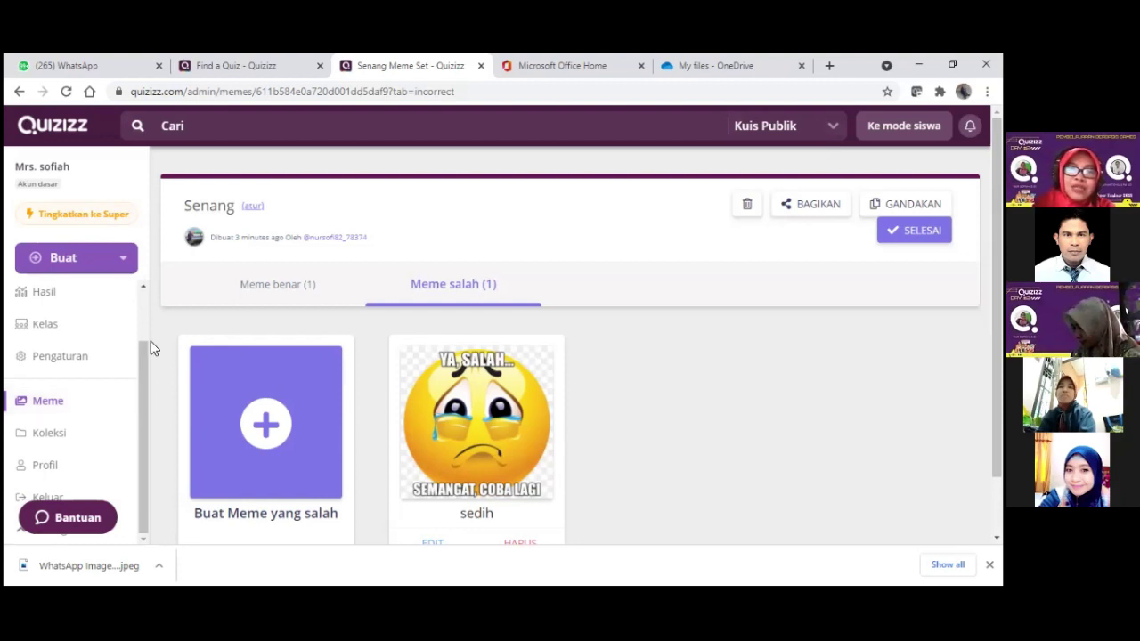
scroll(99, 339, "up", 2)
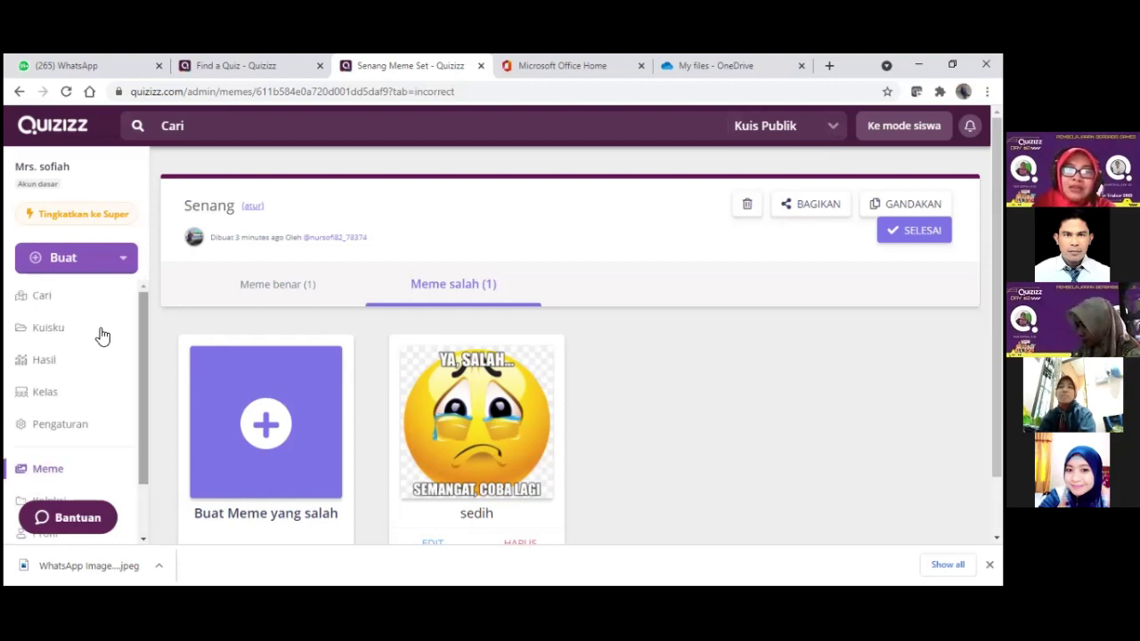
left_click(54, 328)
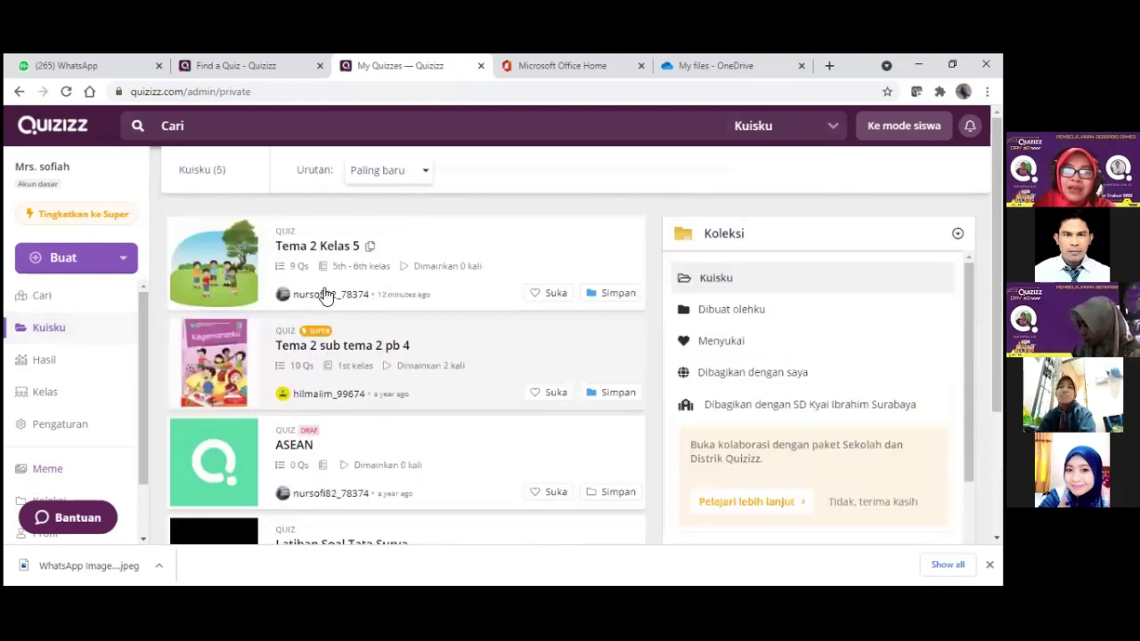
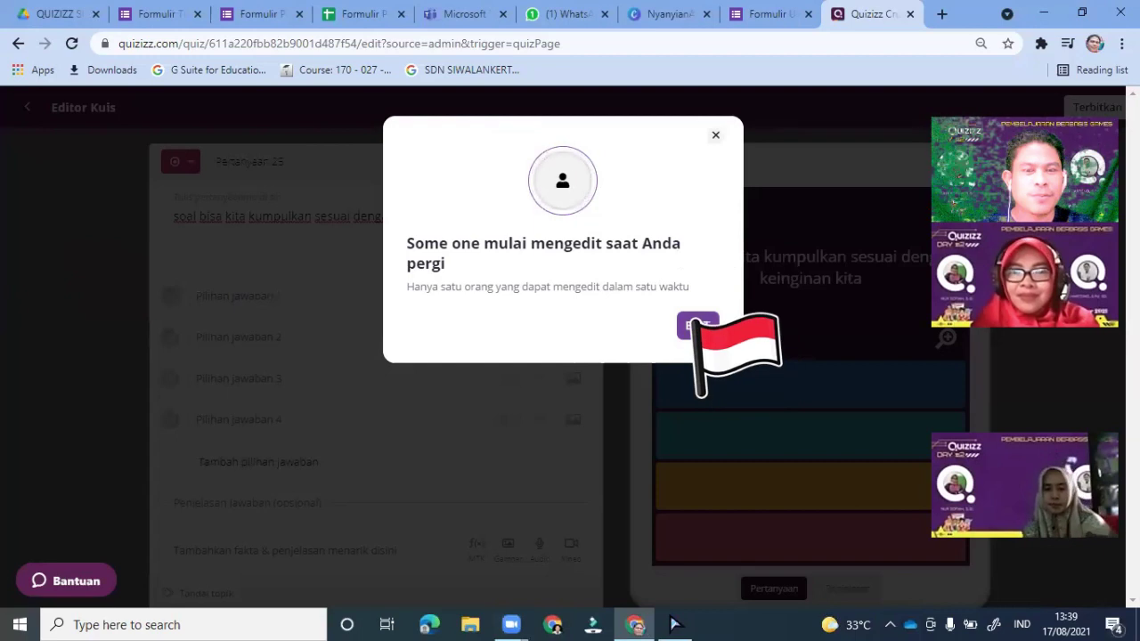
Leave the quiz editor and review the assignment form's screenshot upload questions in Google Forms
left_click(641, 133)
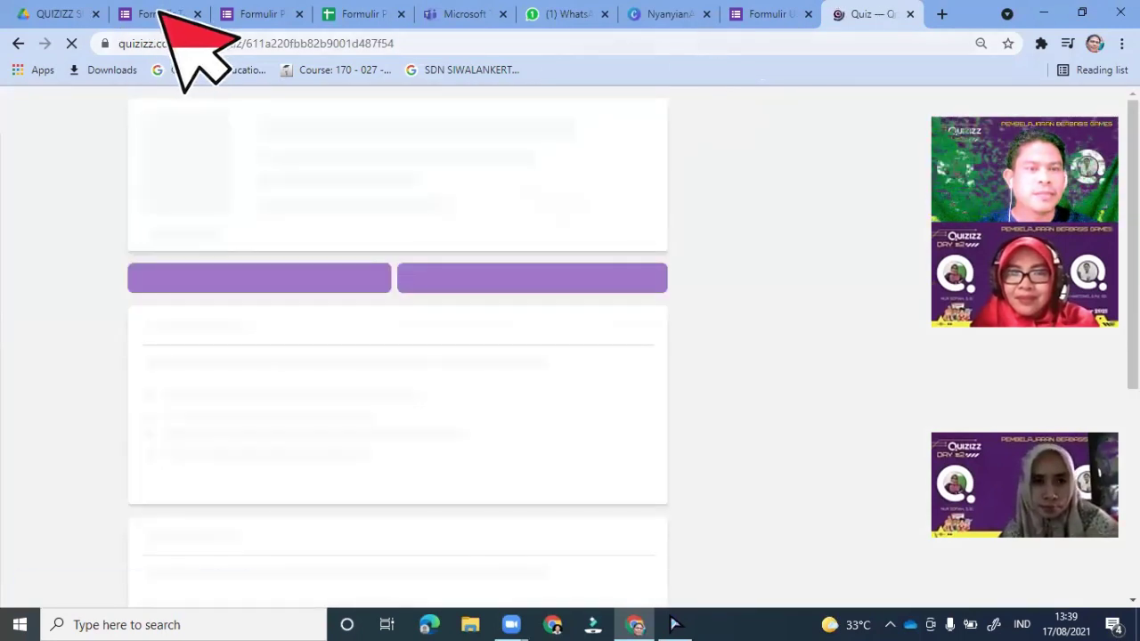
left_click(162, 12)
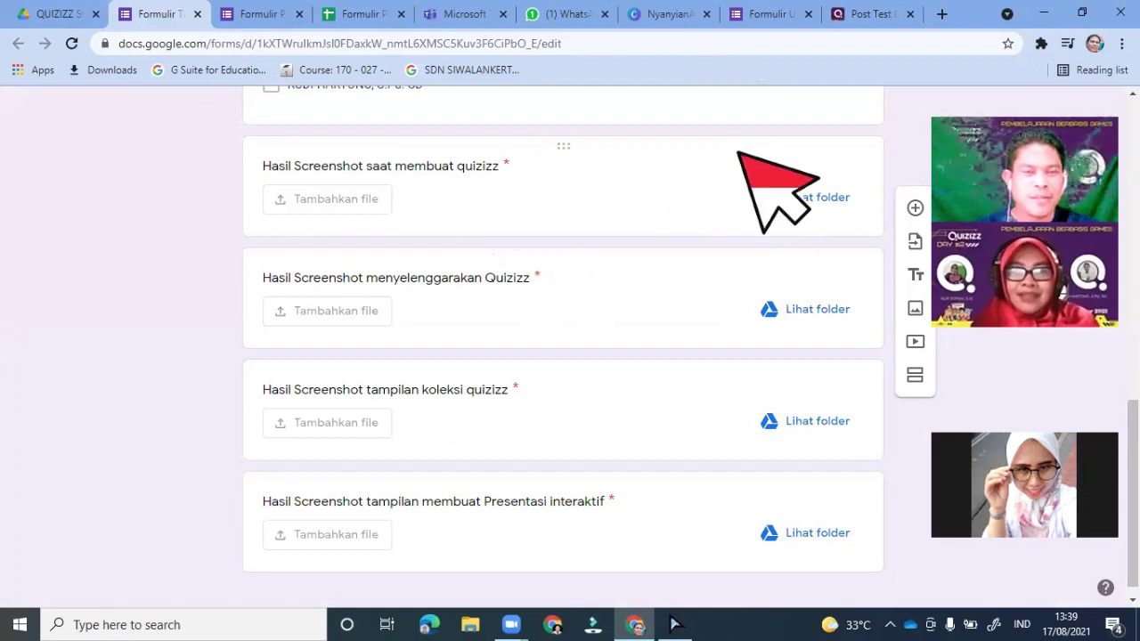
scroll(736, 160, "down", 1)
scroll(736, 161, "up", 1)
scroll(606, 239, "down", 1)
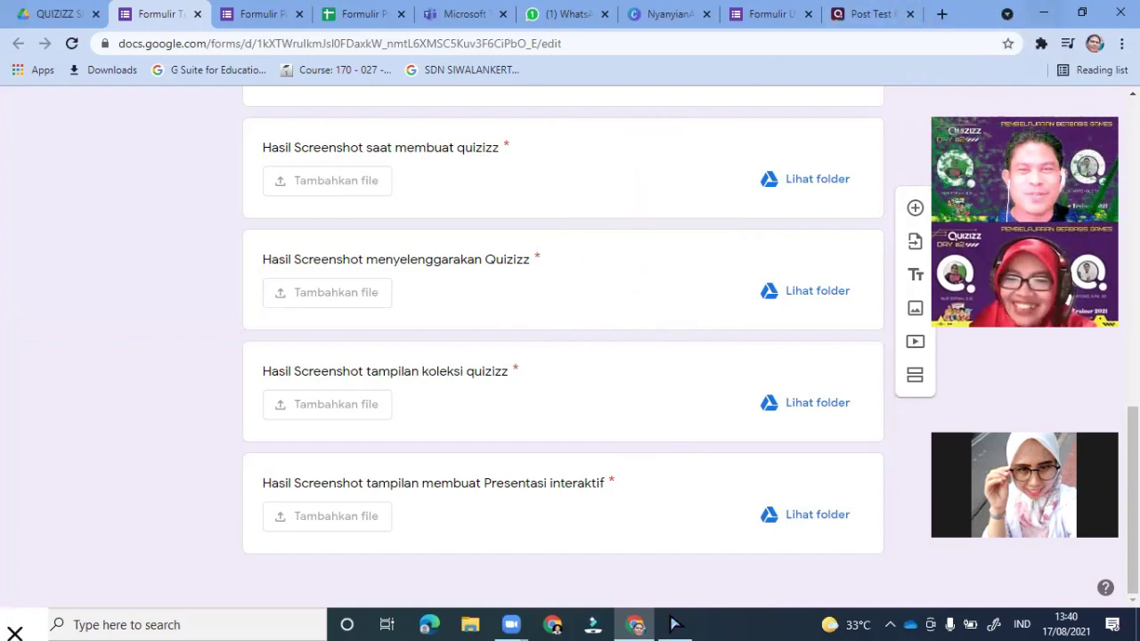
Minimise the form's browser window and open a separate, maximised Chrome window from the desktop with another profile
left_click(1042, 14)
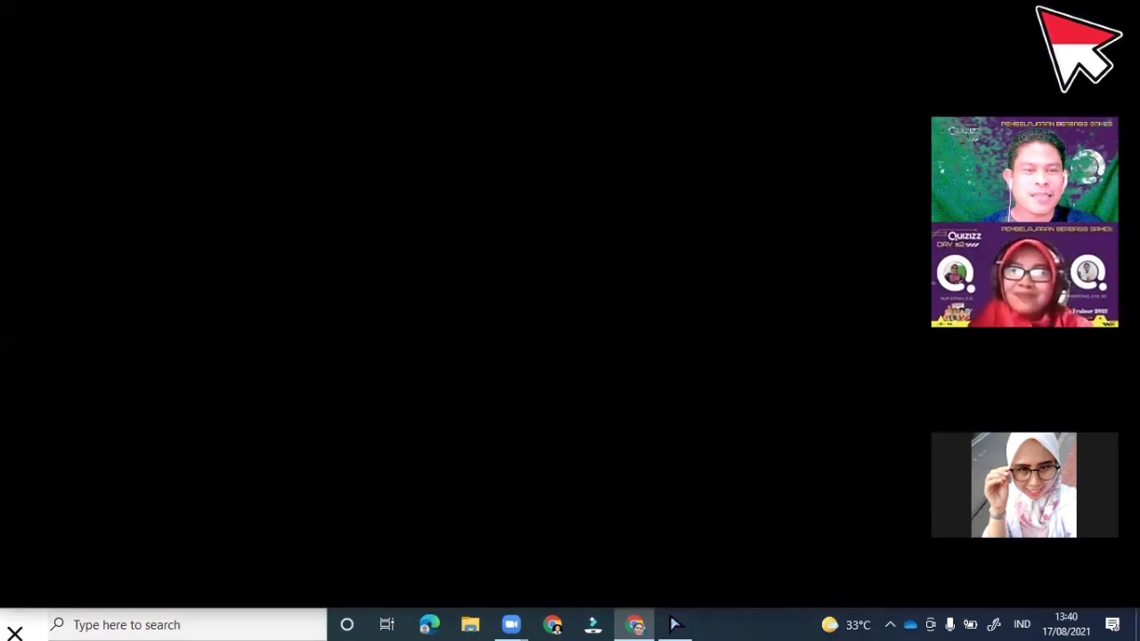
double_click(94, 530)
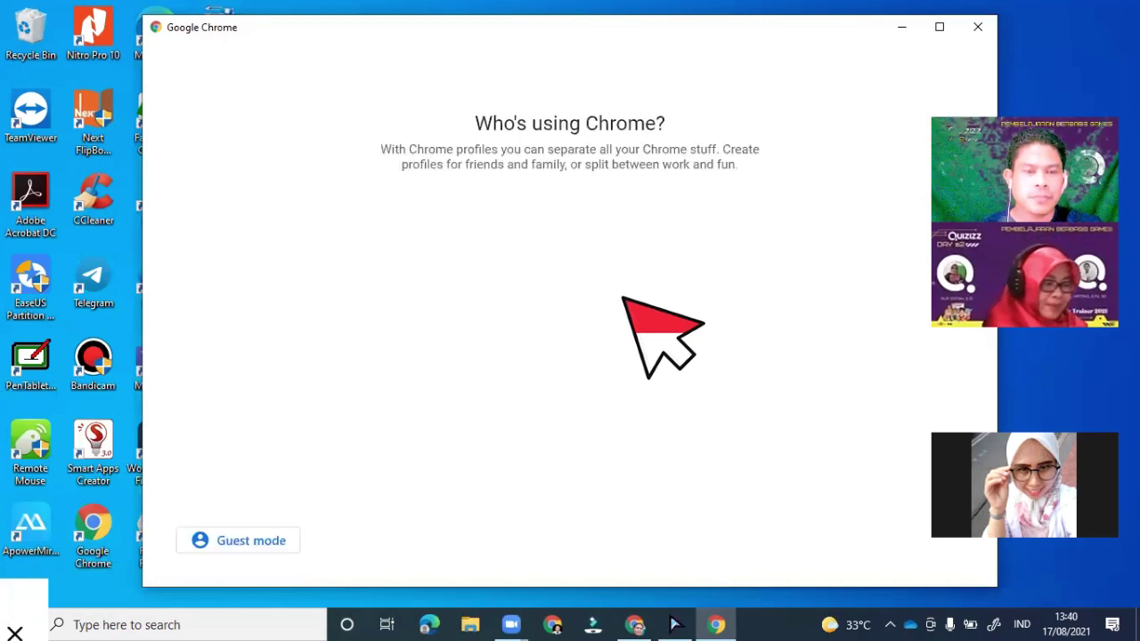
left_click(360, 269)
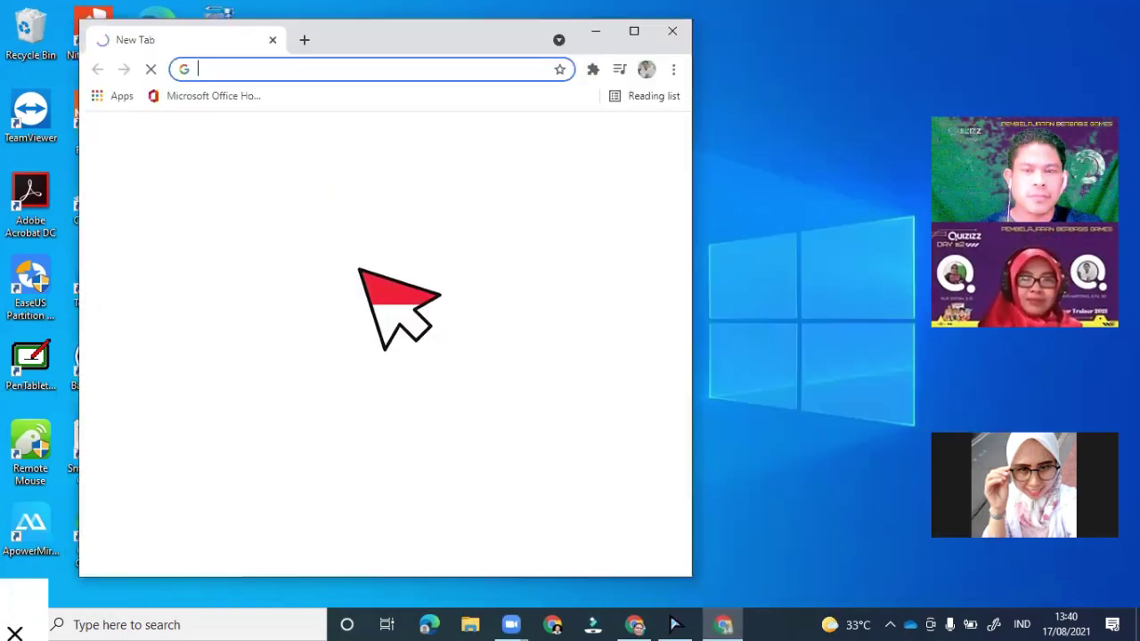
left_click(632, 32)
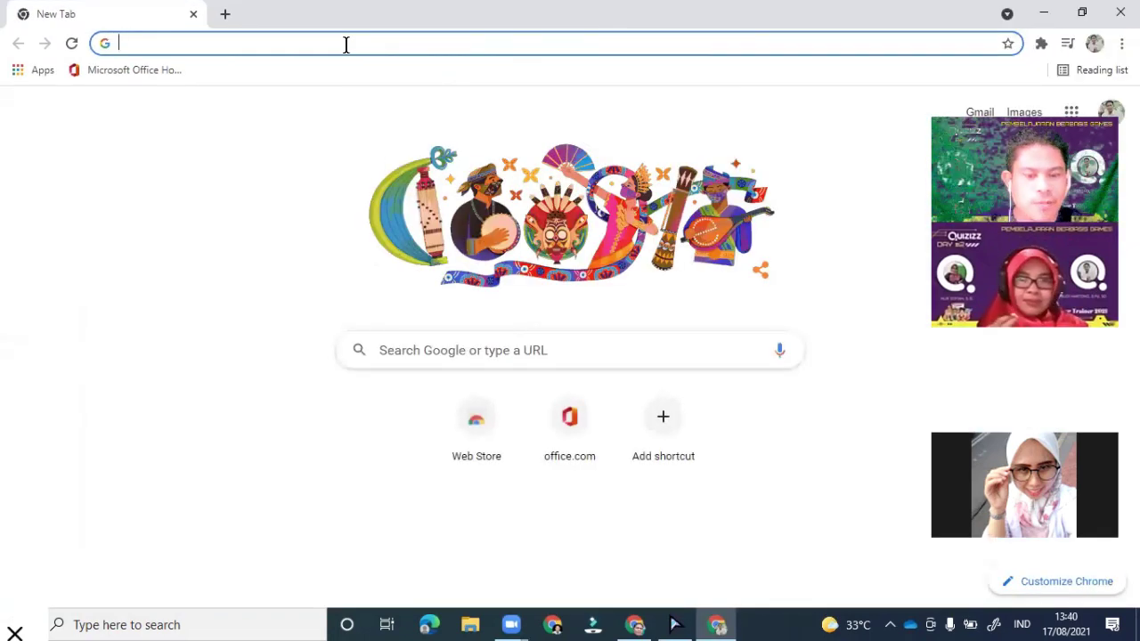
Search the web for quizizz and open the official Quizizz website
type("quizz")
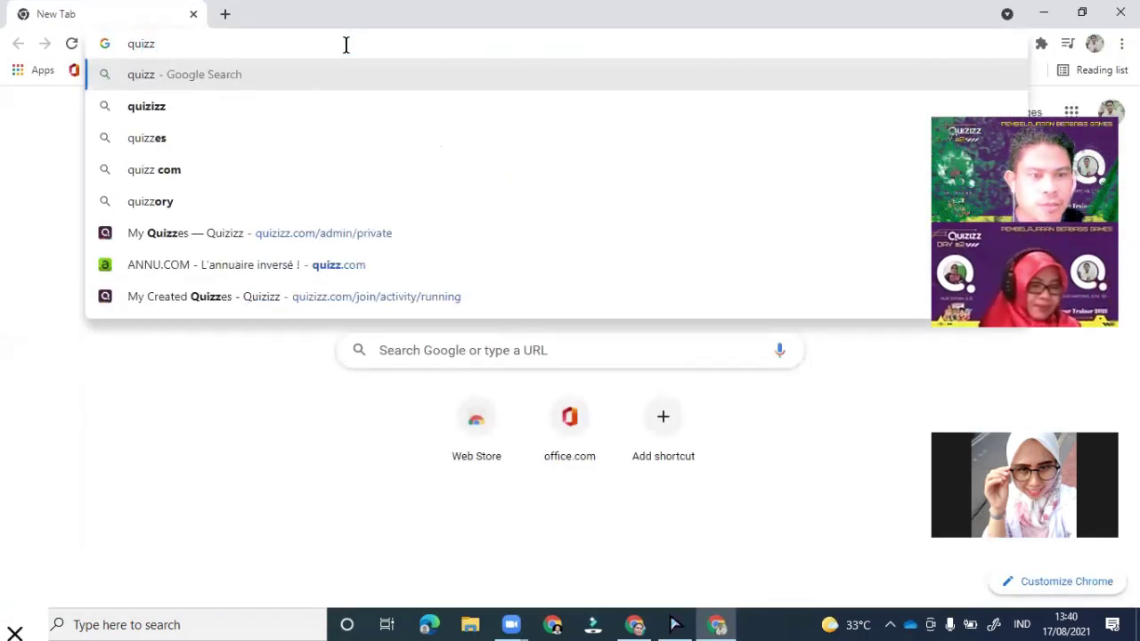
left_click(225, 100)
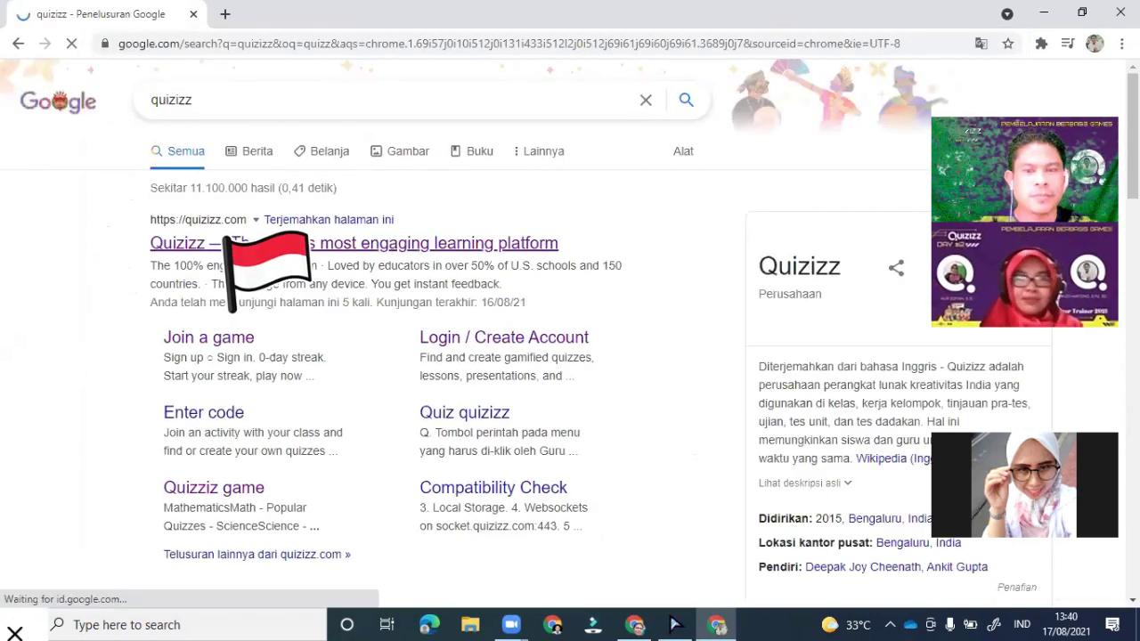
left_click(229, 240)
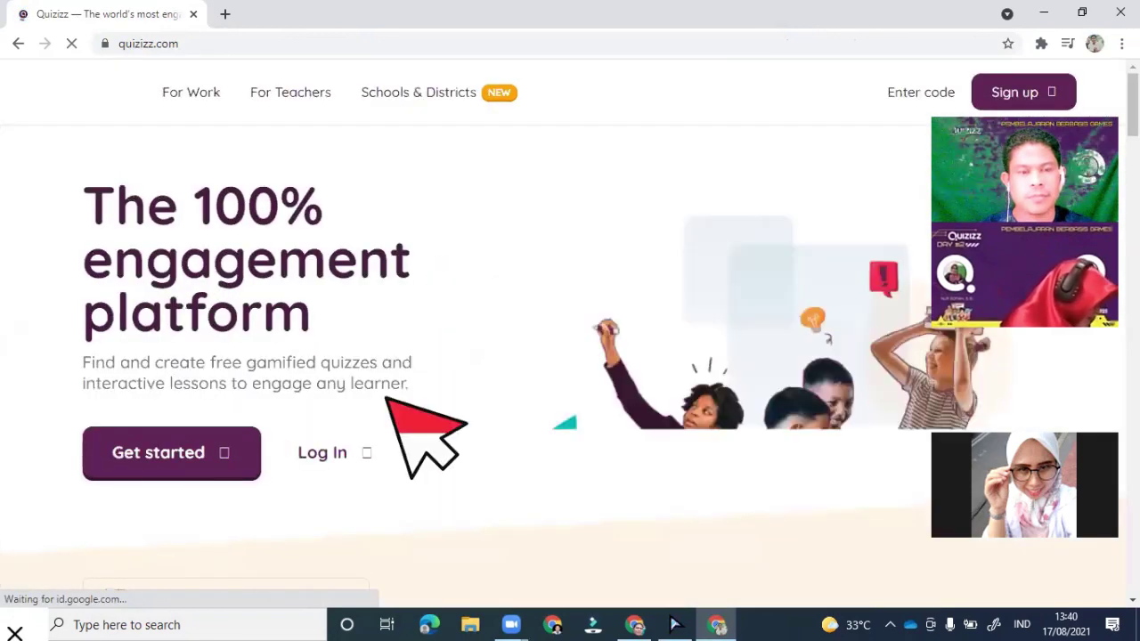
Log in to Quizizz through Google with the second account listed in the account chooser
left_click(317, 453)
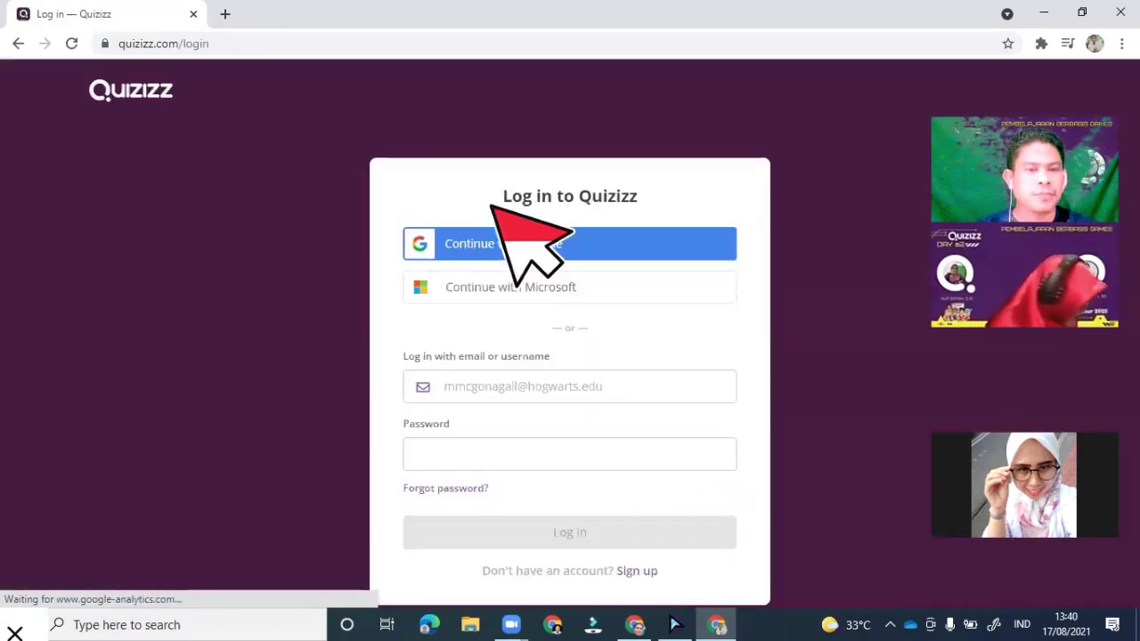
left_click(566, 244)
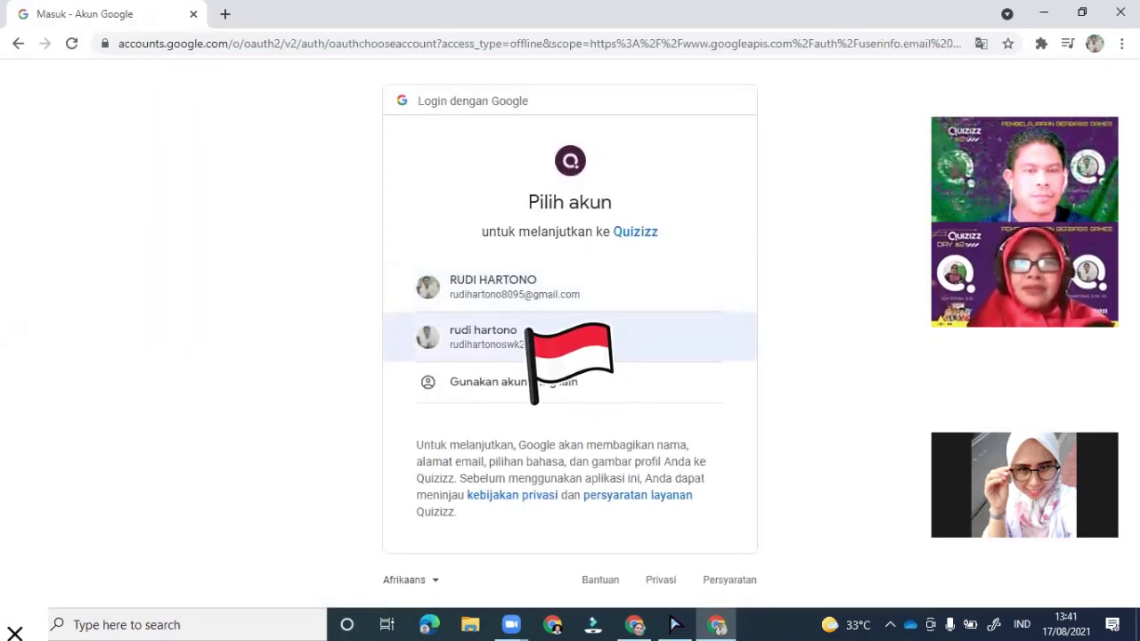
left_click(529, 343)
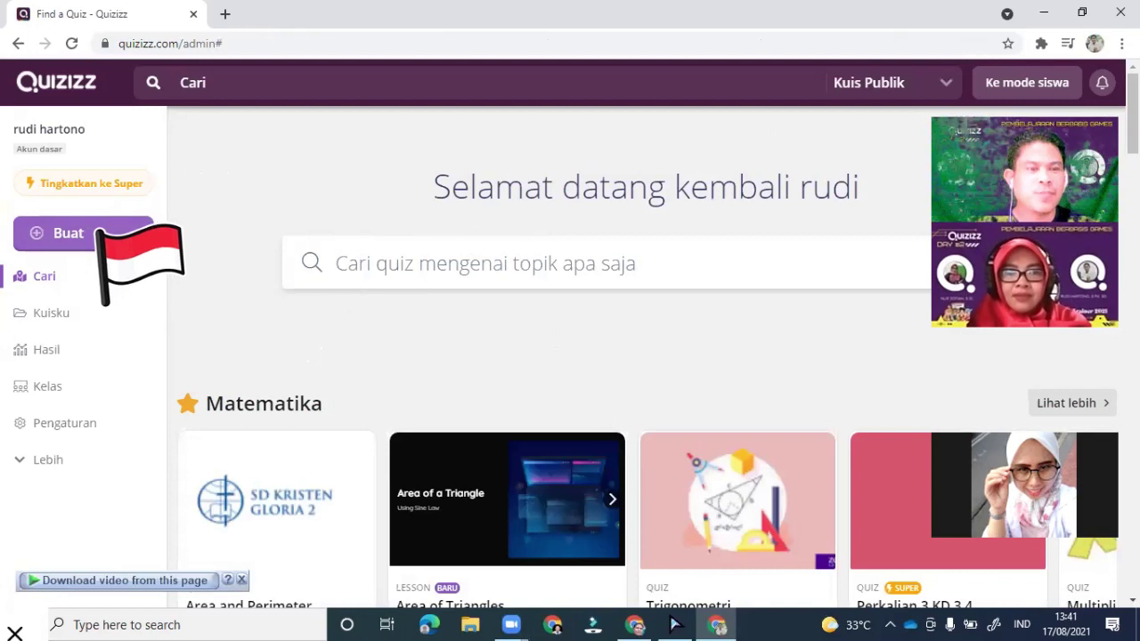
Create a new lesson named "PERKEMBANGBIAKAN TUMBUHAN" with Science as the subject and open it in the lesson editor
left_click(68, 233)
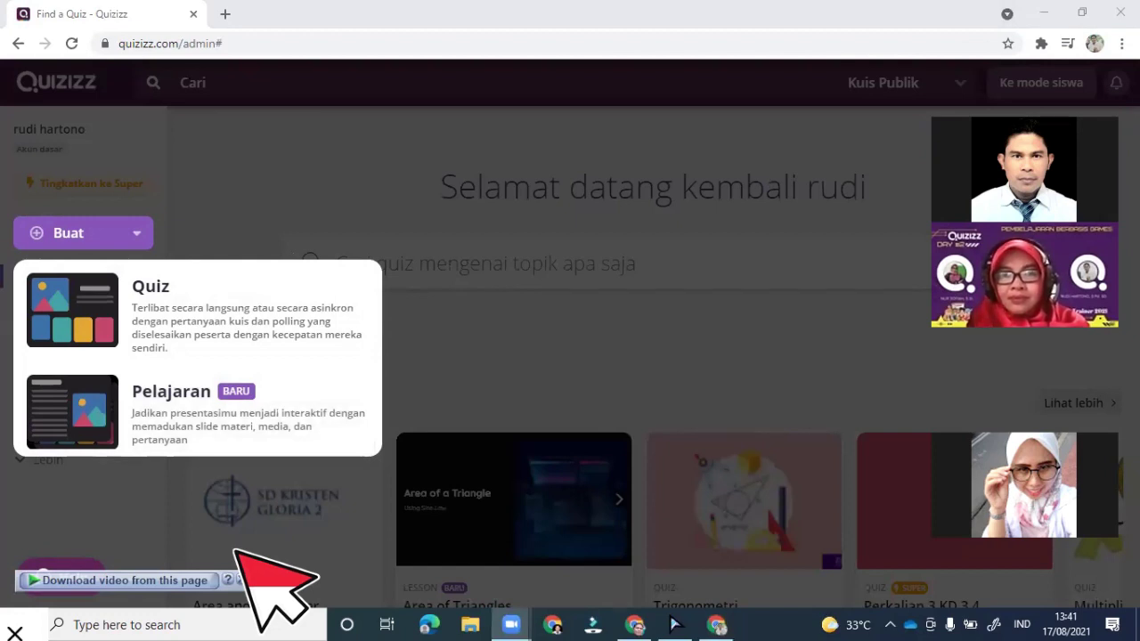
left_click(89, 412)
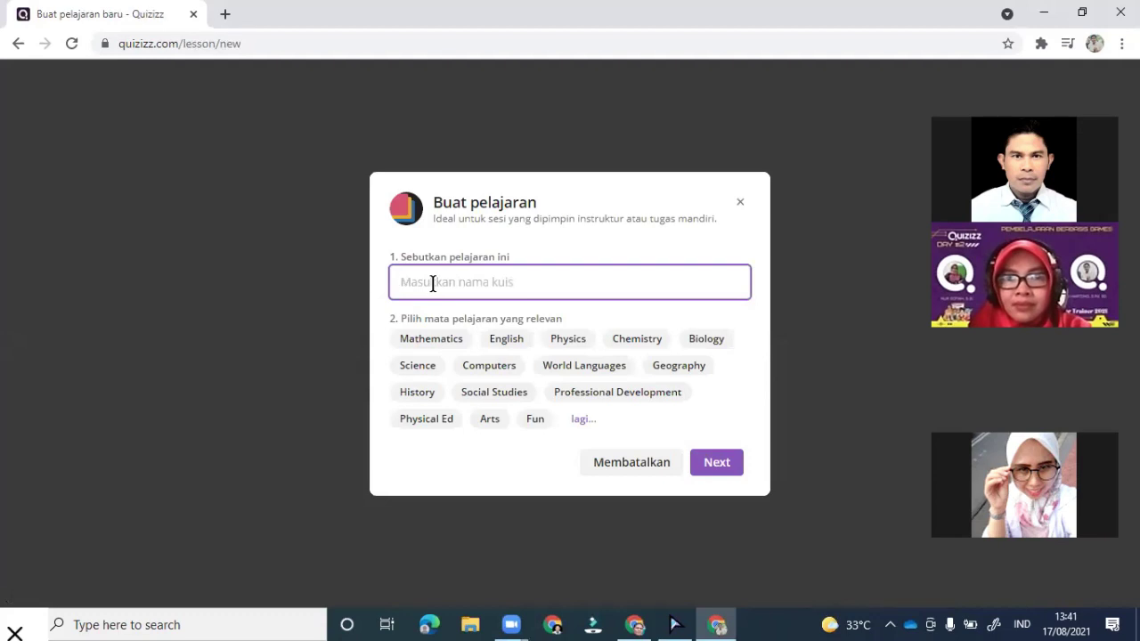
key("Caps_Lock")
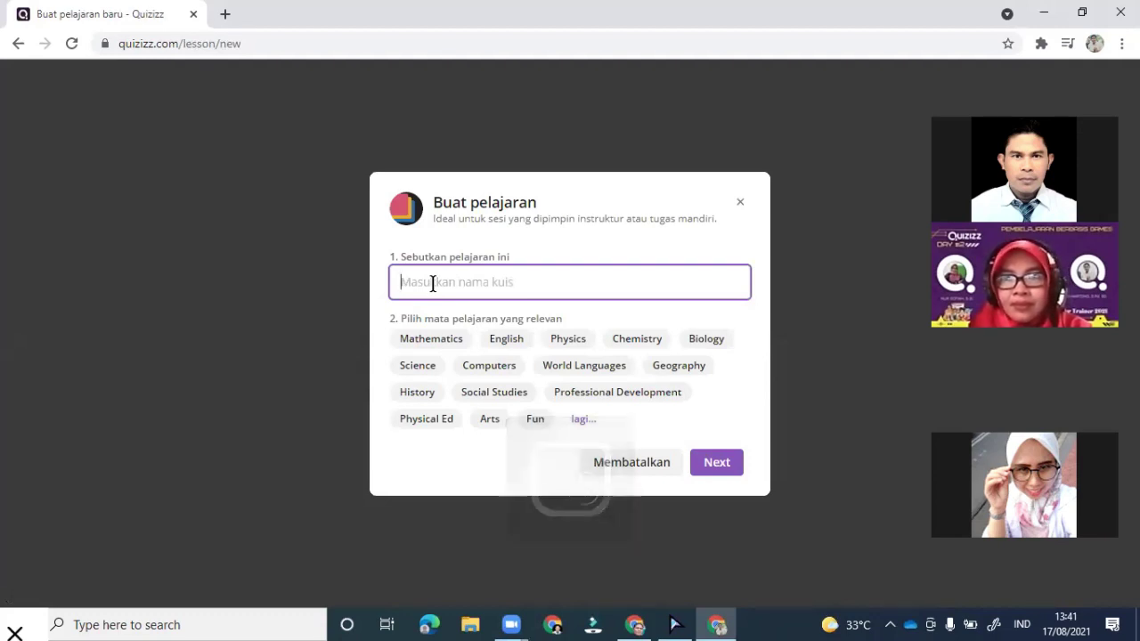
type("PERKEMBANGBIAKAN TUMBUHAN")
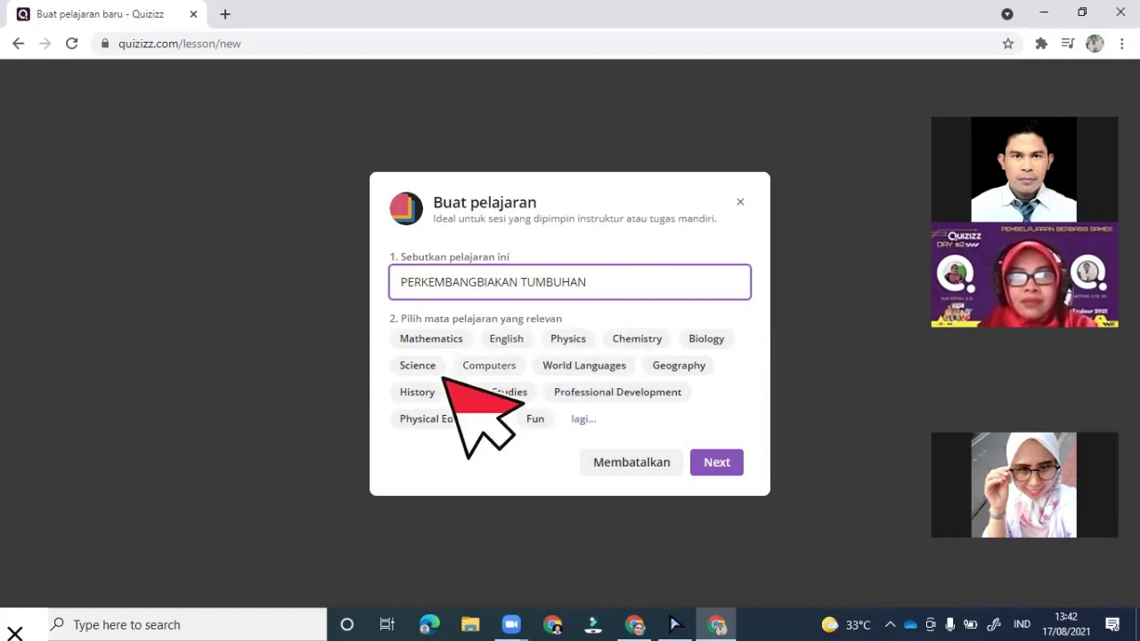
left_click(417, 365)
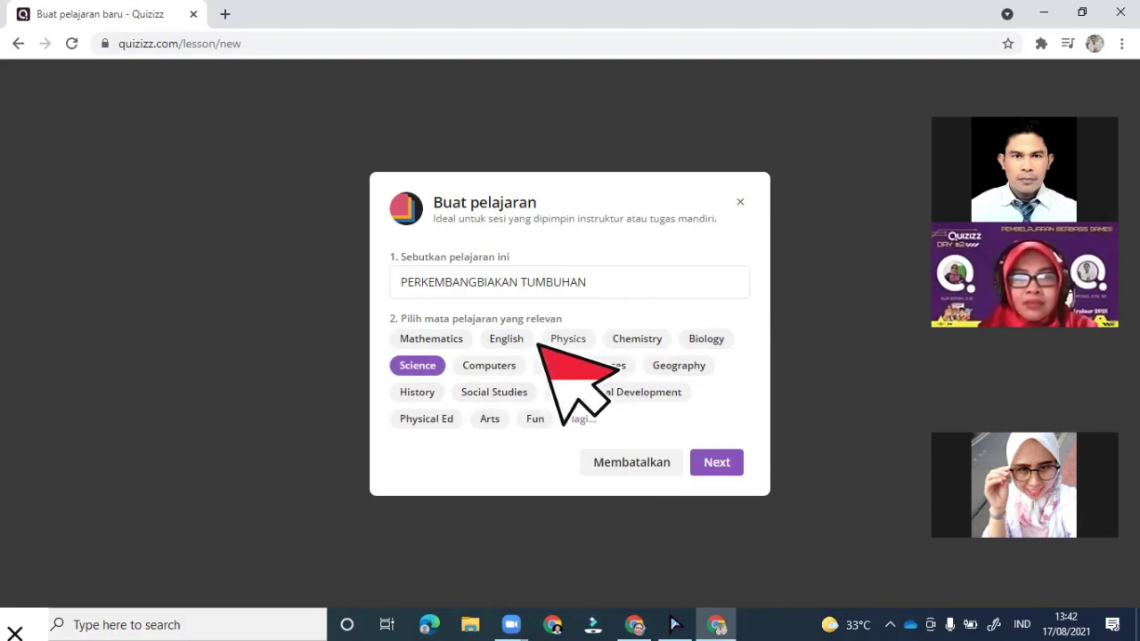
left_click(583, 420)
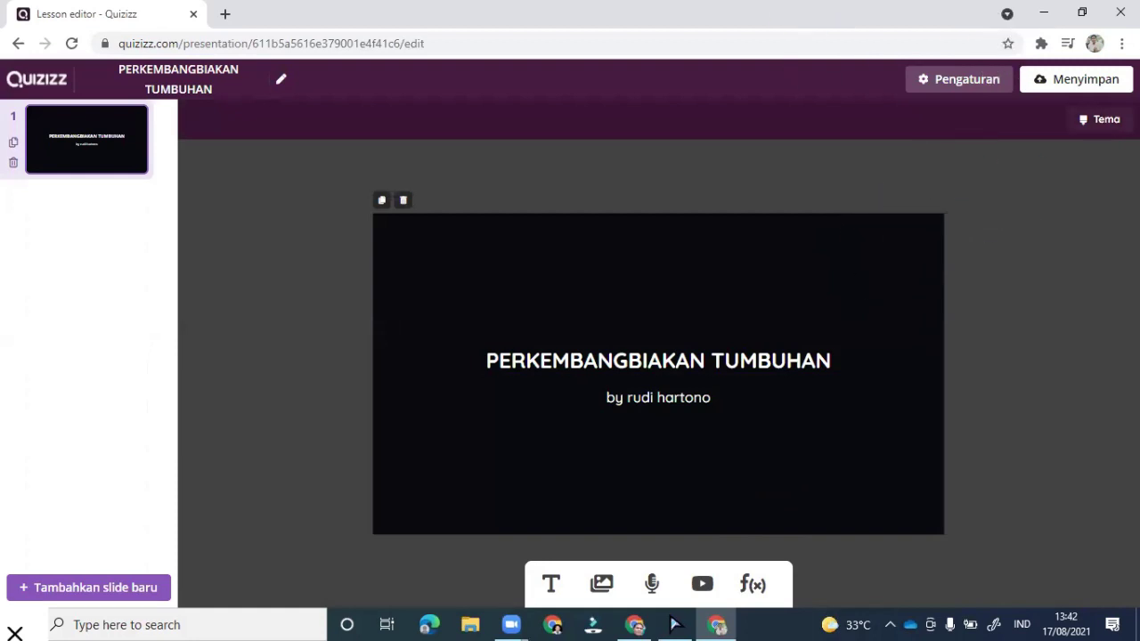
Try out the basic and animated themes on the title slide, finishing with the purple sunset animated theme
left_click(1099, 119)
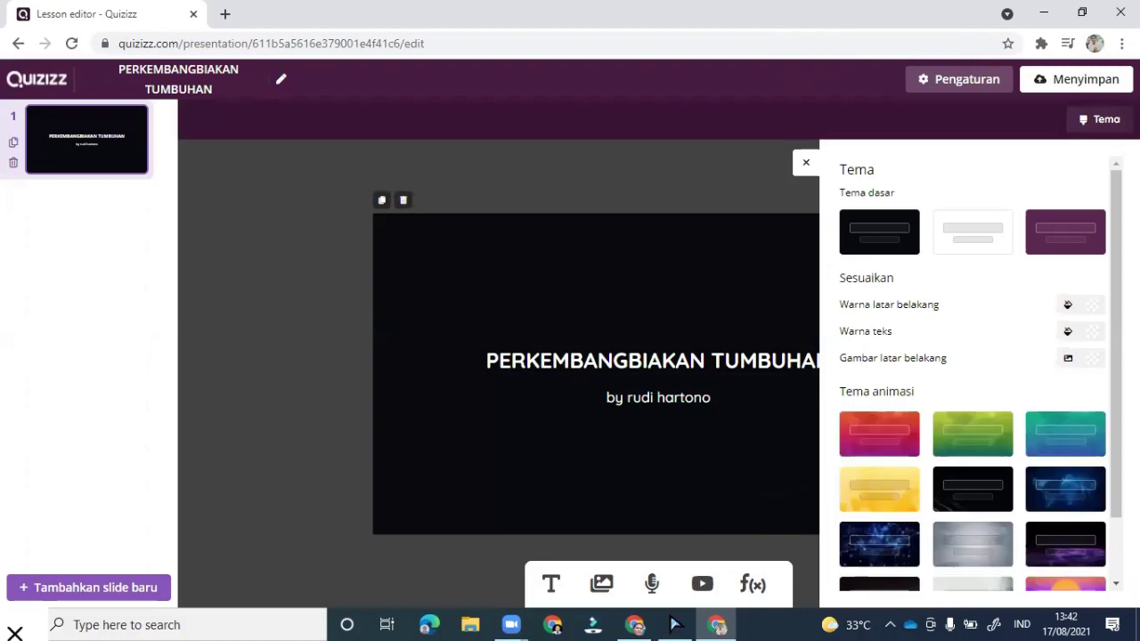
left_click(974, 227)
left_click(1065, 231)
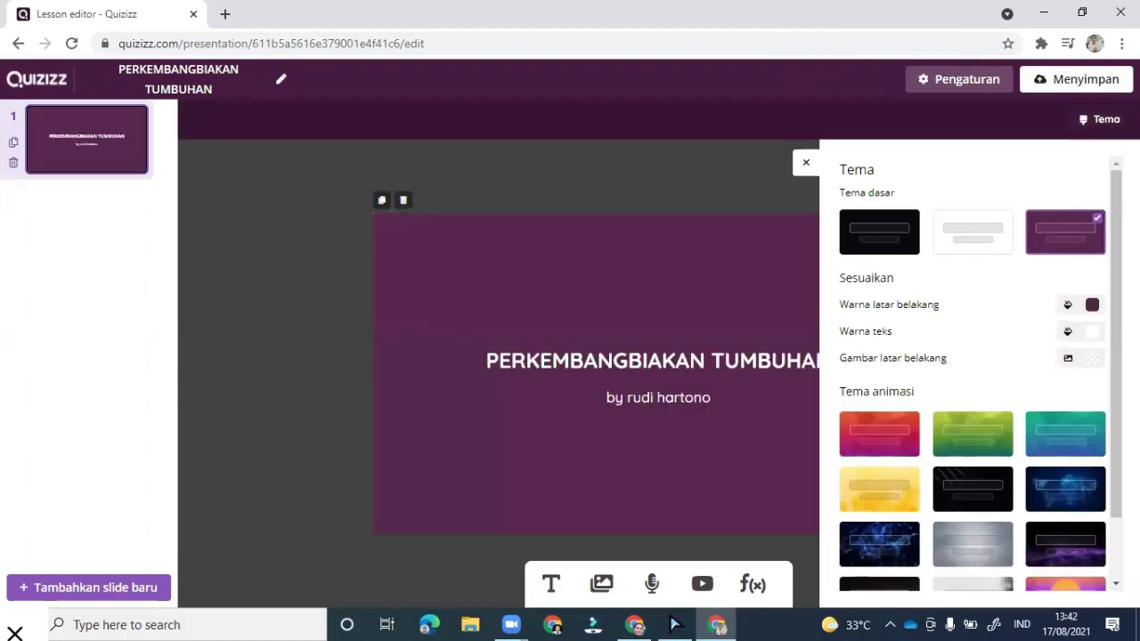
left_click(877, 433)
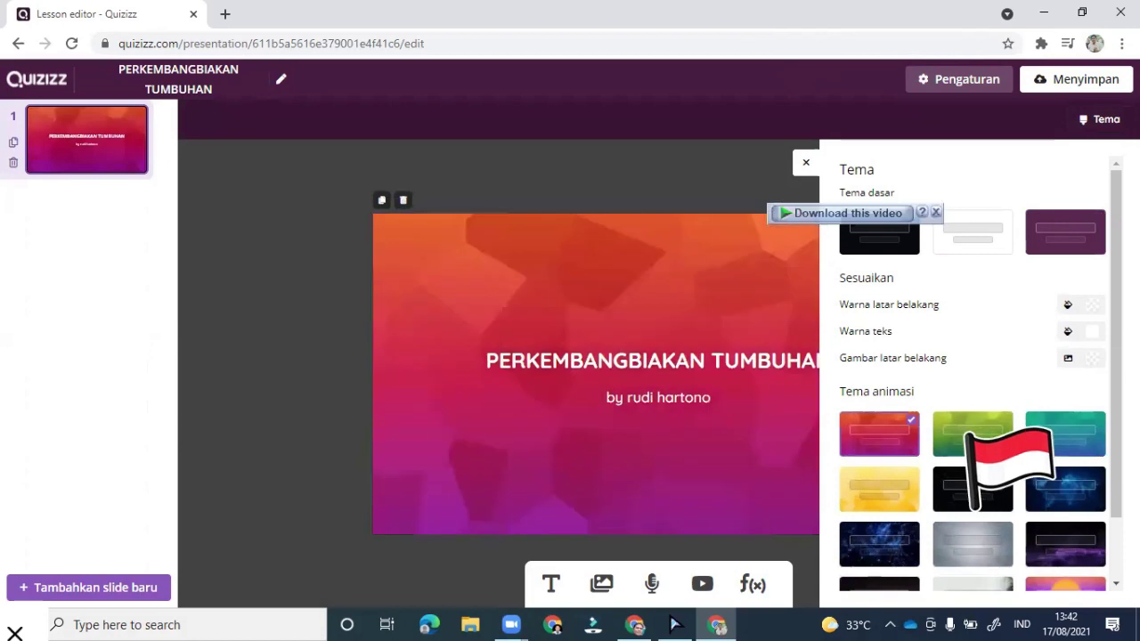
left_click(973, 432)
left_click(1033, 436)
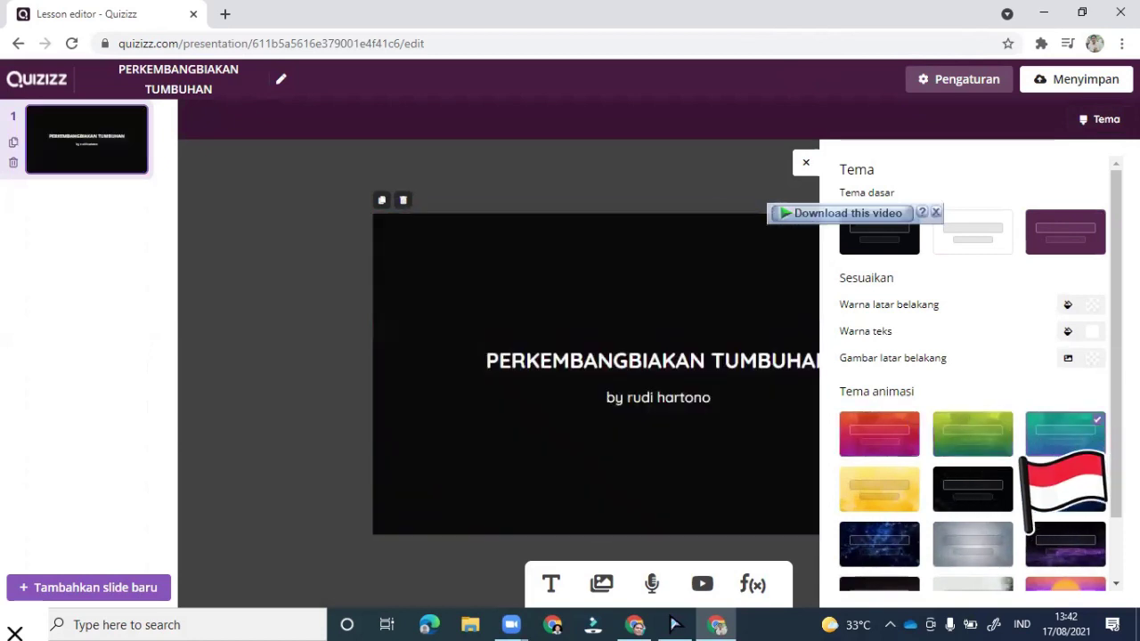
left_click(877, 490)
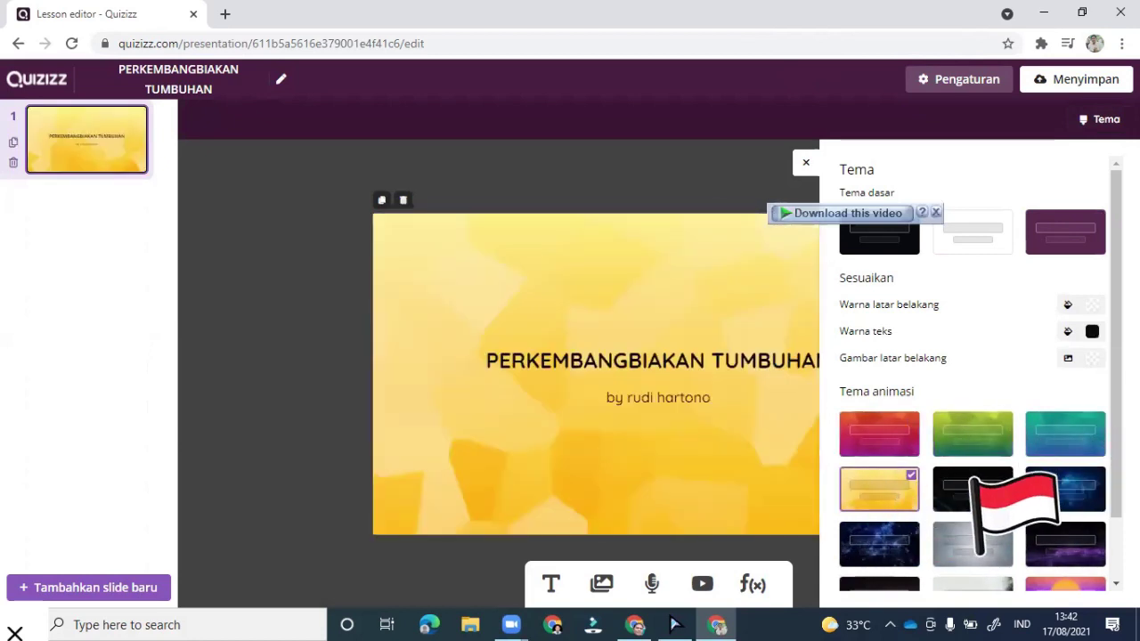
left_click(997, 490)
scroll(999, 481, "down", 2)
left_click(1033, 418)
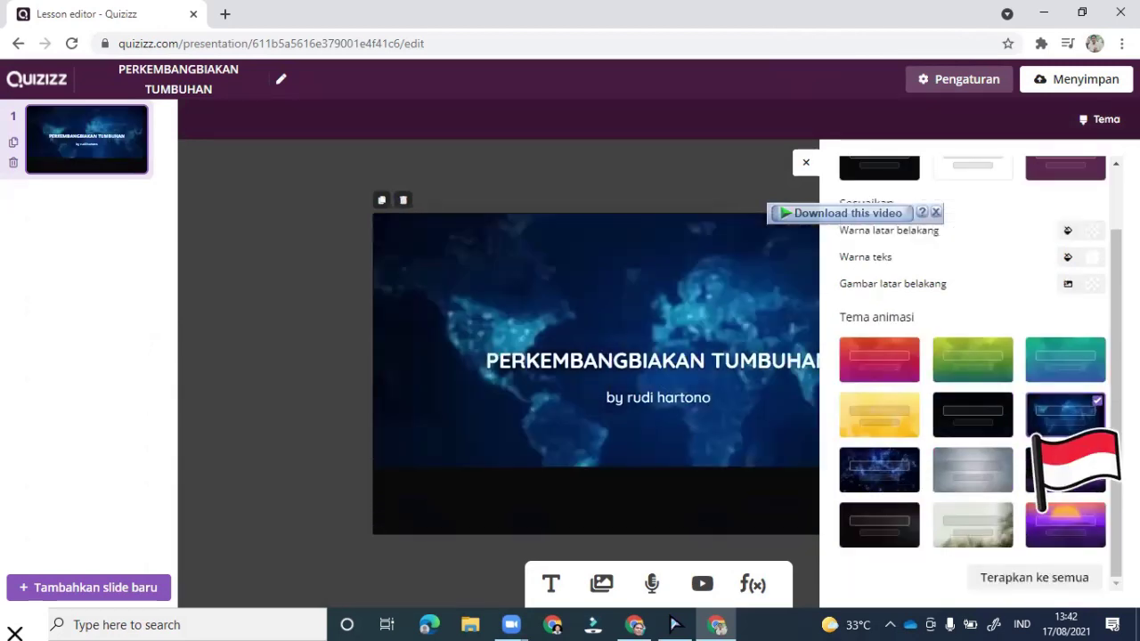
left_click(879, 469)
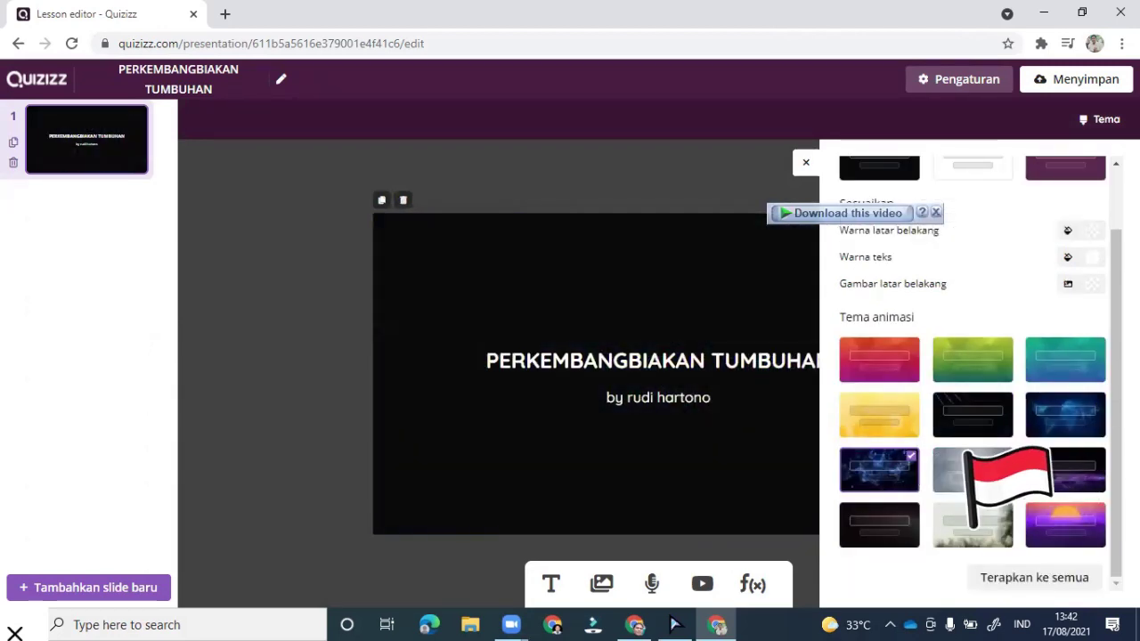
left_click(972, 469)
left_click(879, 524)
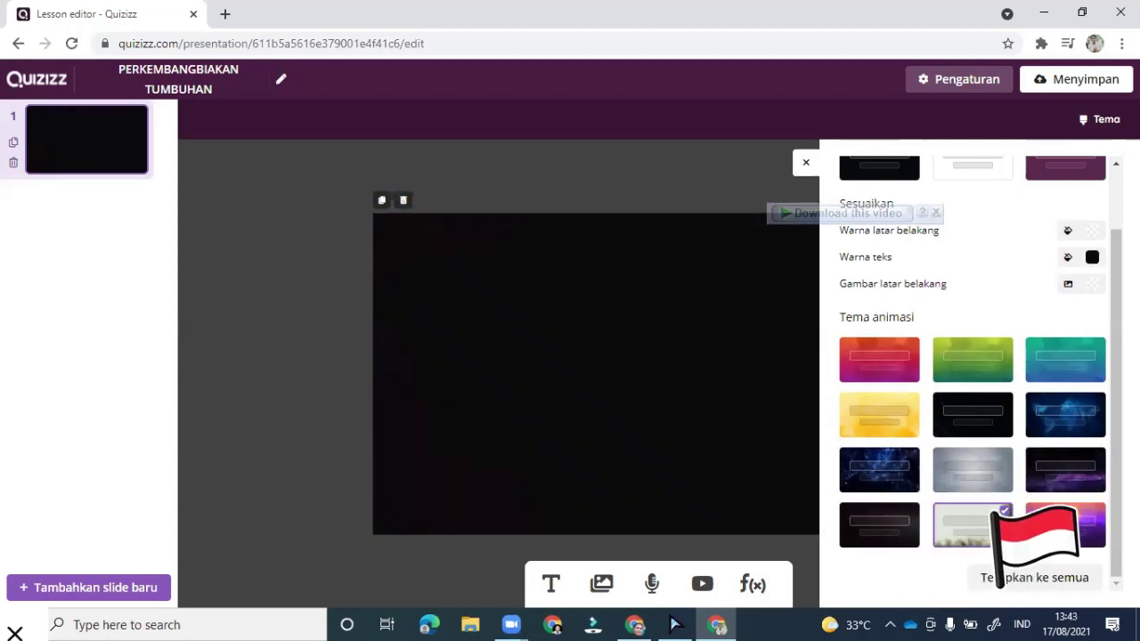
left_click(972, 525)
left_click(1065, 524)
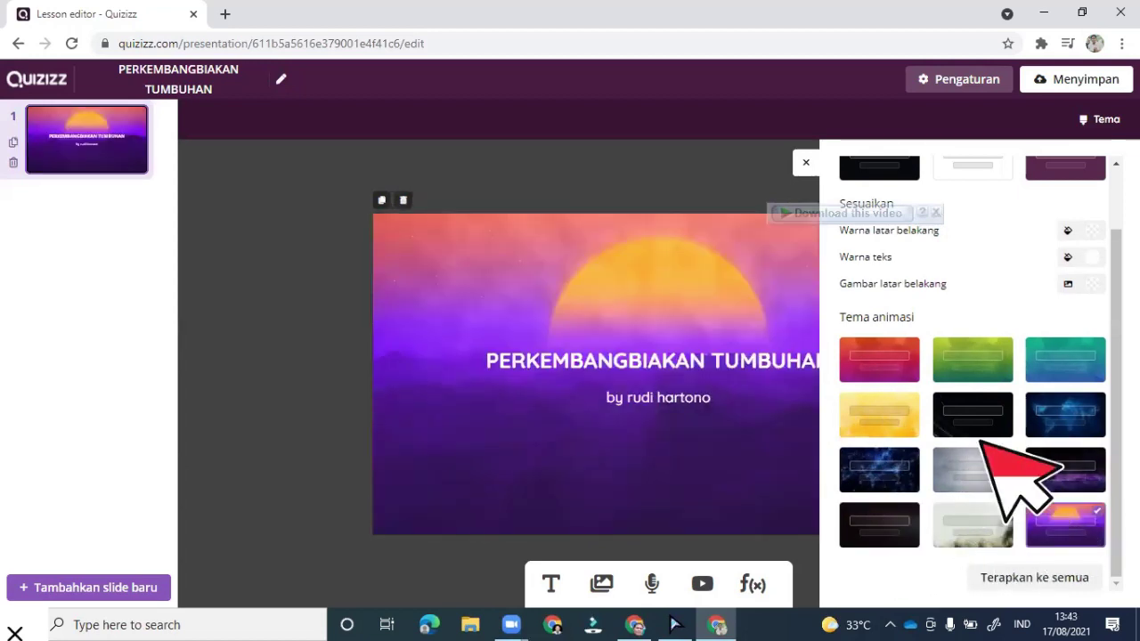
Try black, red and other text colours on the title slide, finishing with light grey
scroll(988, 369, "up", 1)
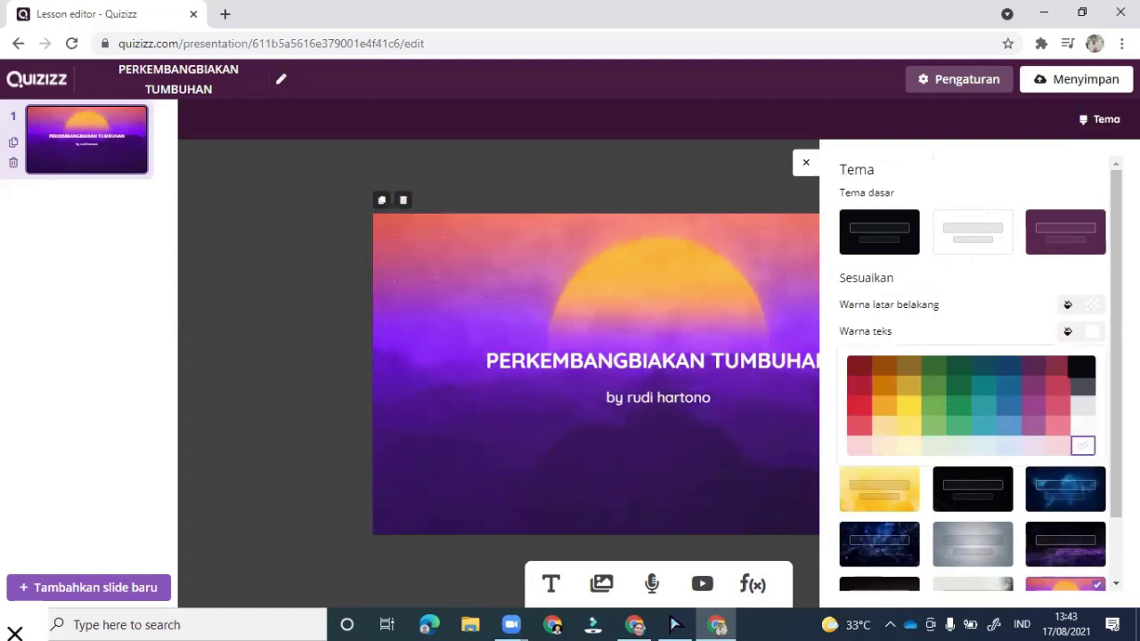
left_click(1082, 366)
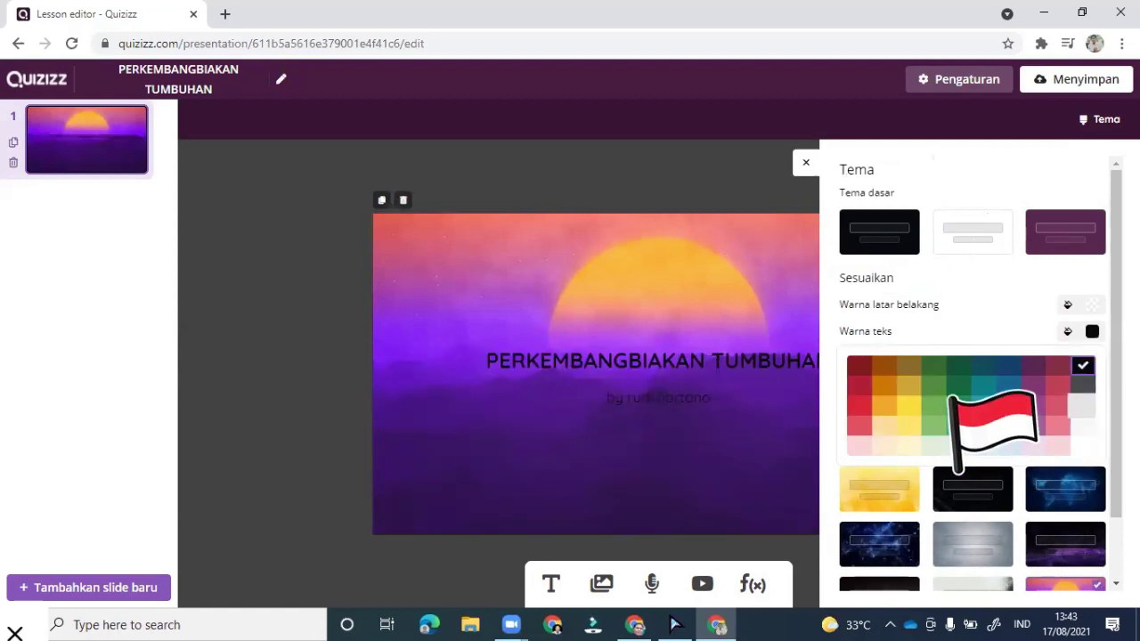
left_click(859, 385)
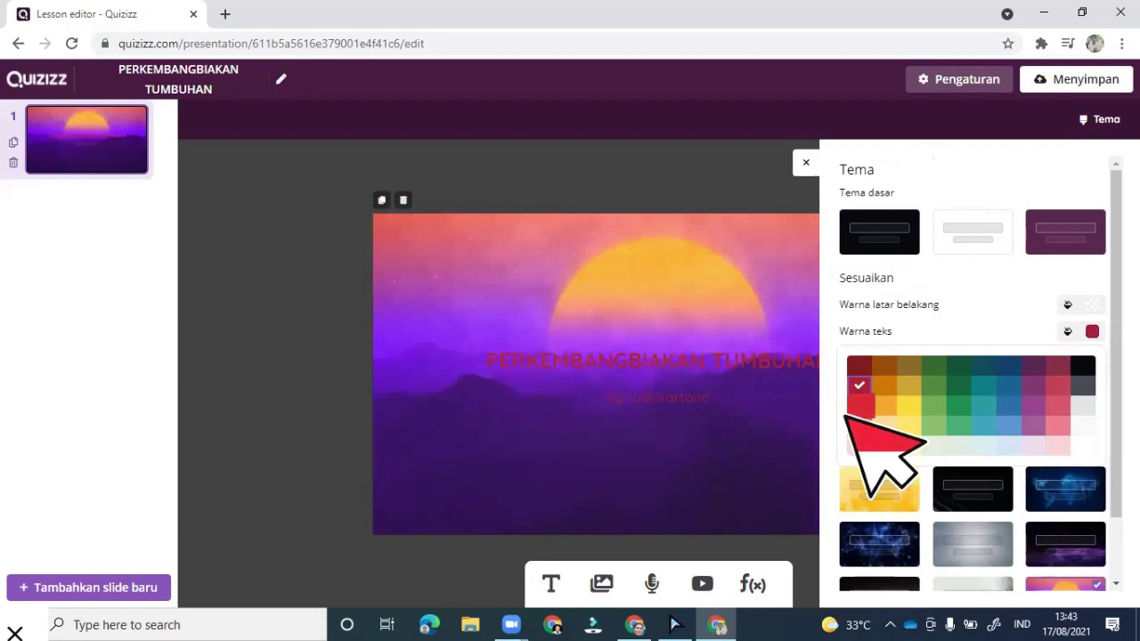
left_click(982, 423)
left_click(1032, 405)
left_click(1081, 406)
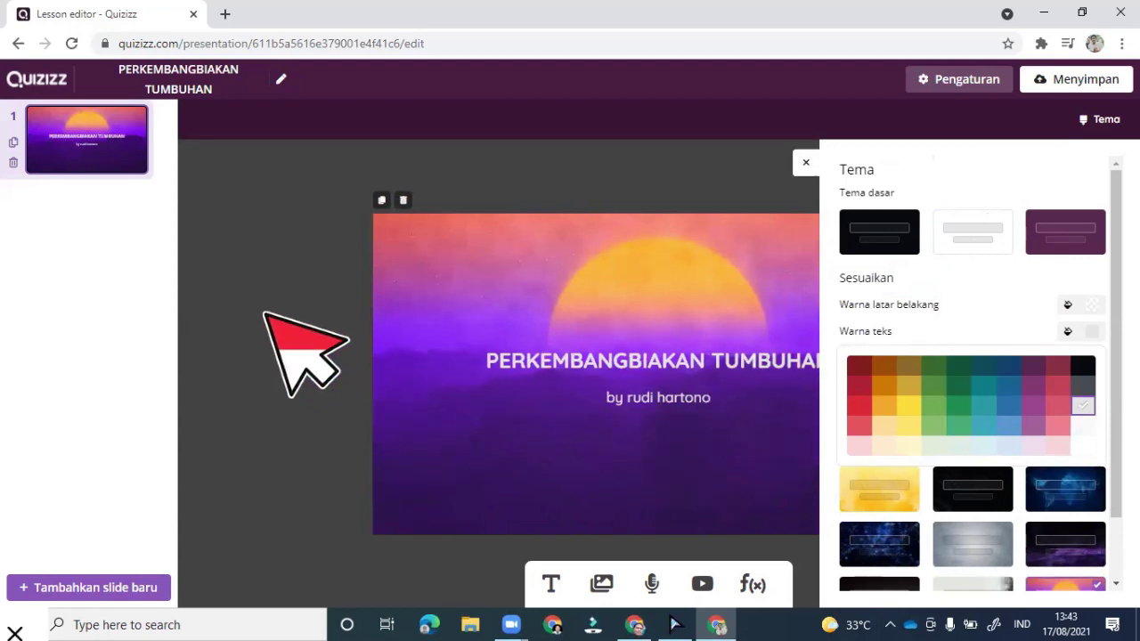
left_click(294, 338)
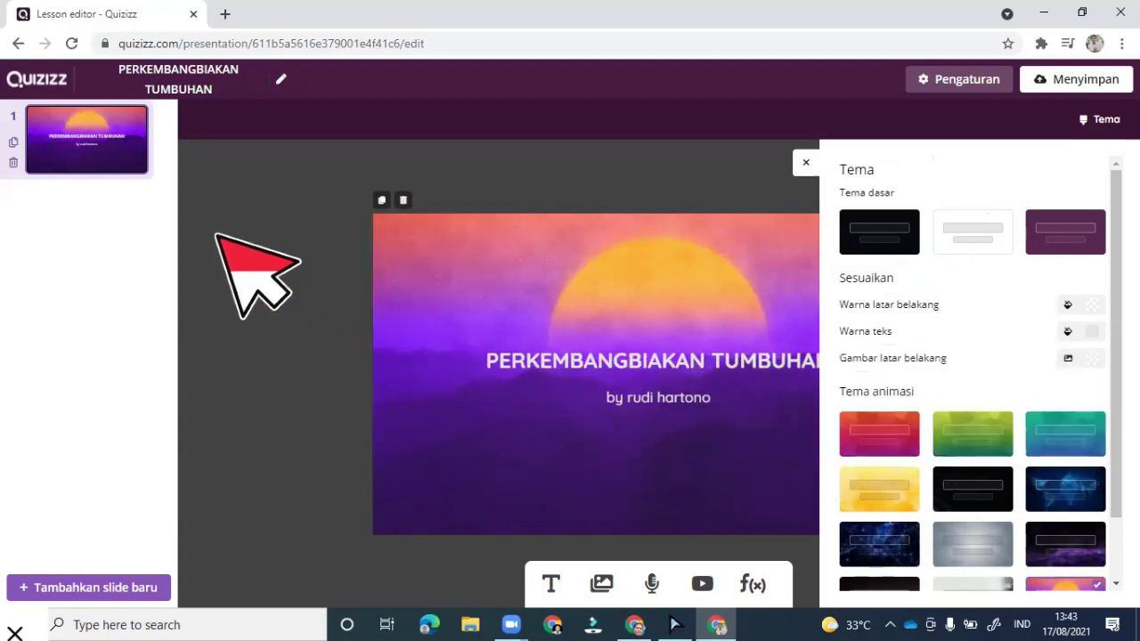
Add a second slide titled "2 PERKEMBANGBIAKAN TUMBUHAN" and widen the title box so the text fits on one line
left_click(99, 588)
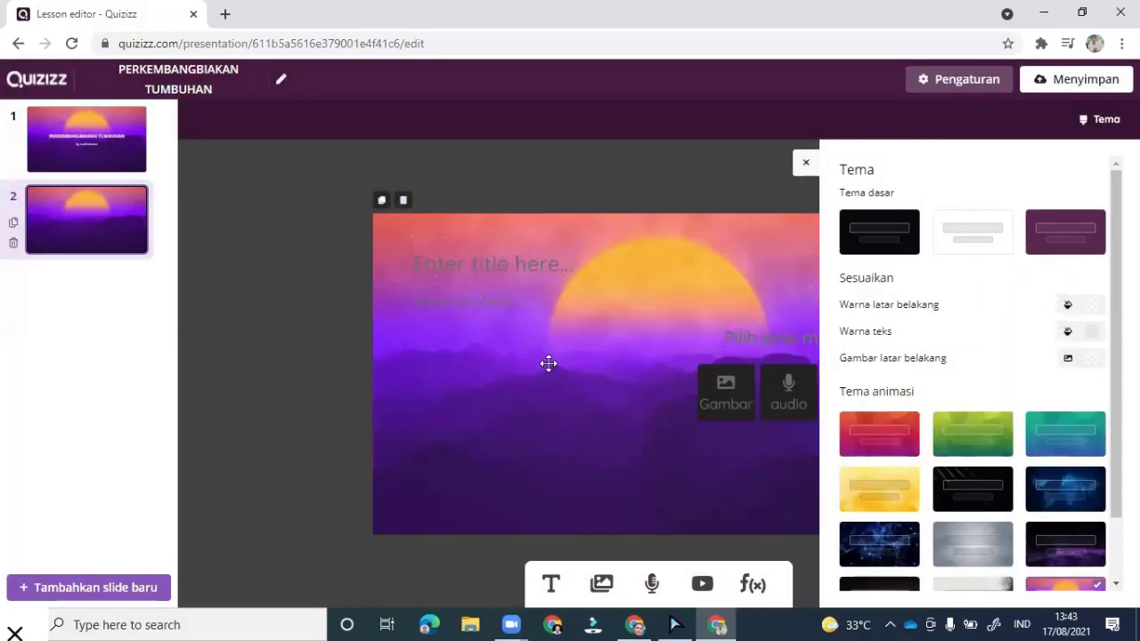
left_click(595, 322)
left_click(576, 264)
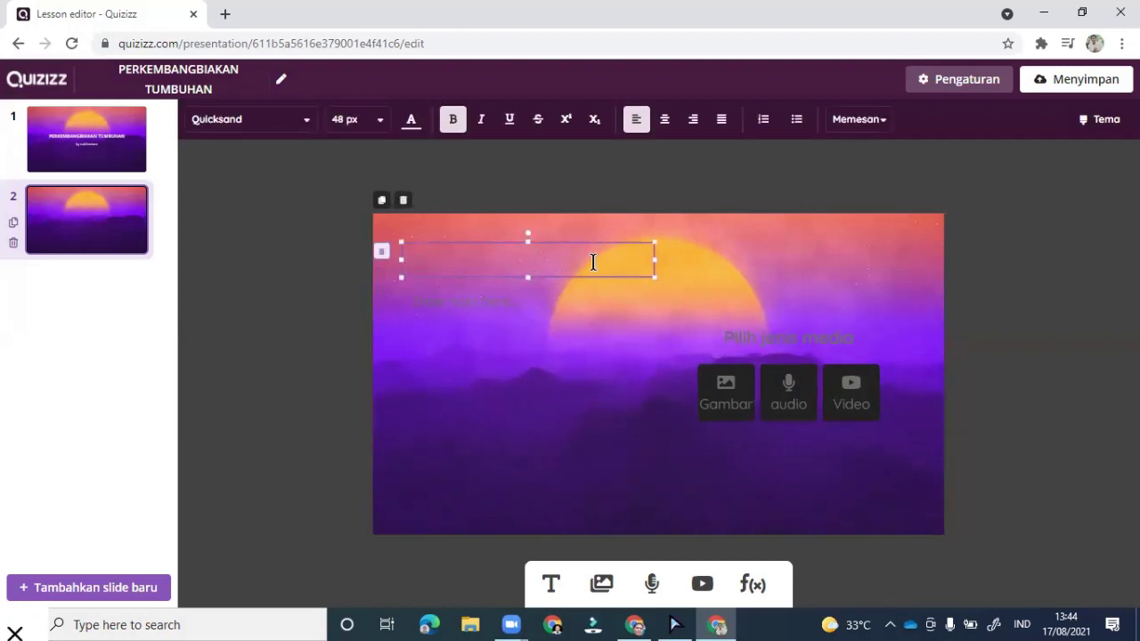
type("3")
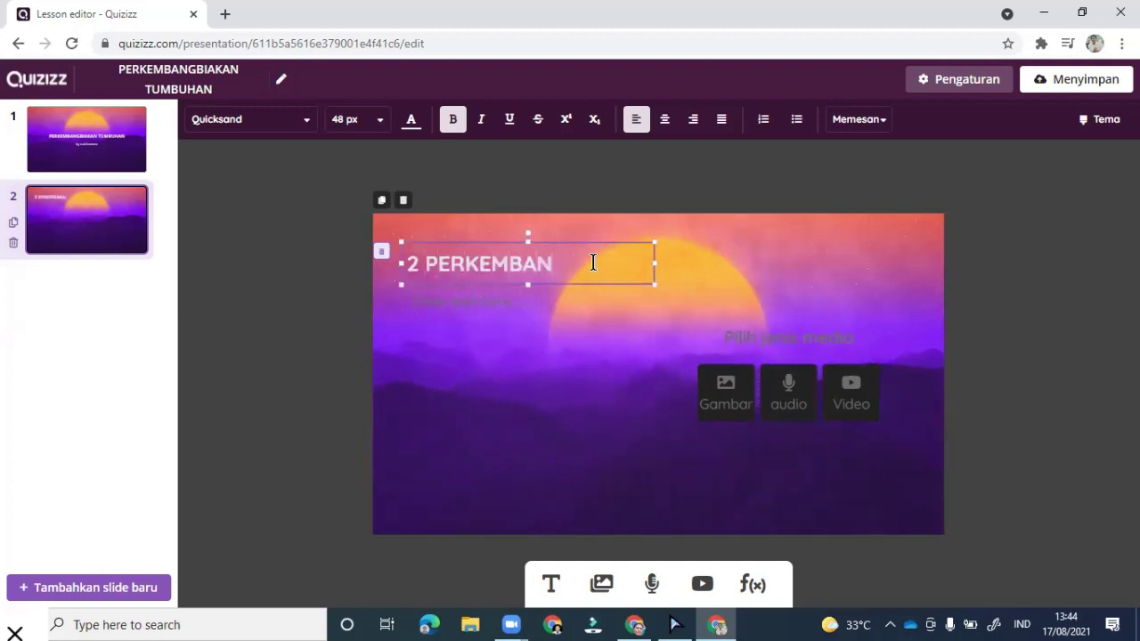
type("B")
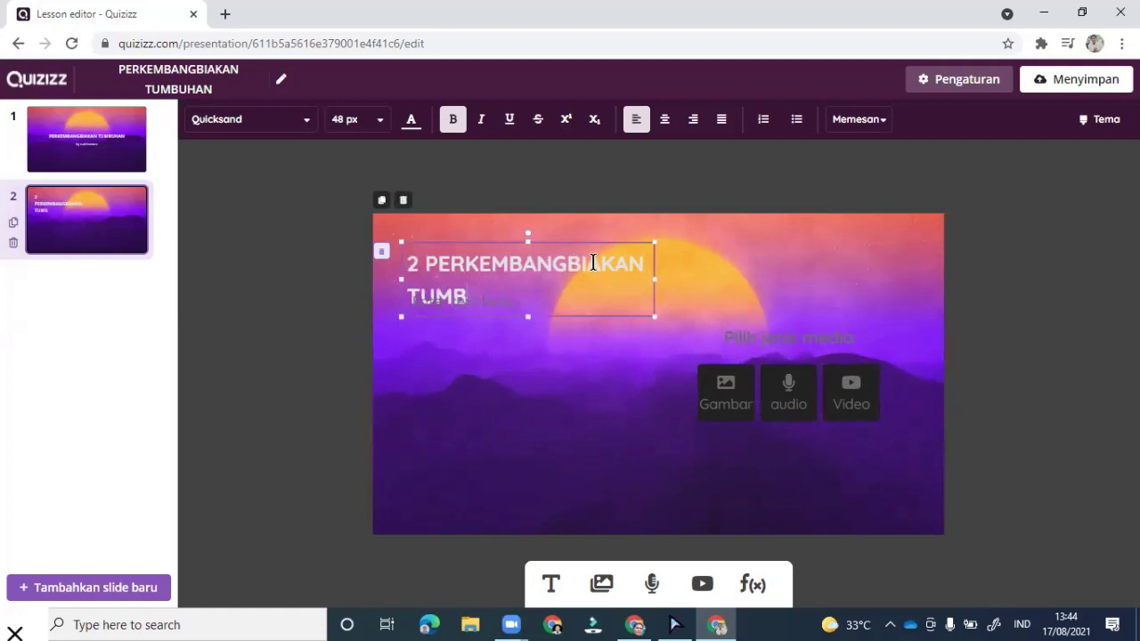
left_click(419, 348)
left_click(562, 266)
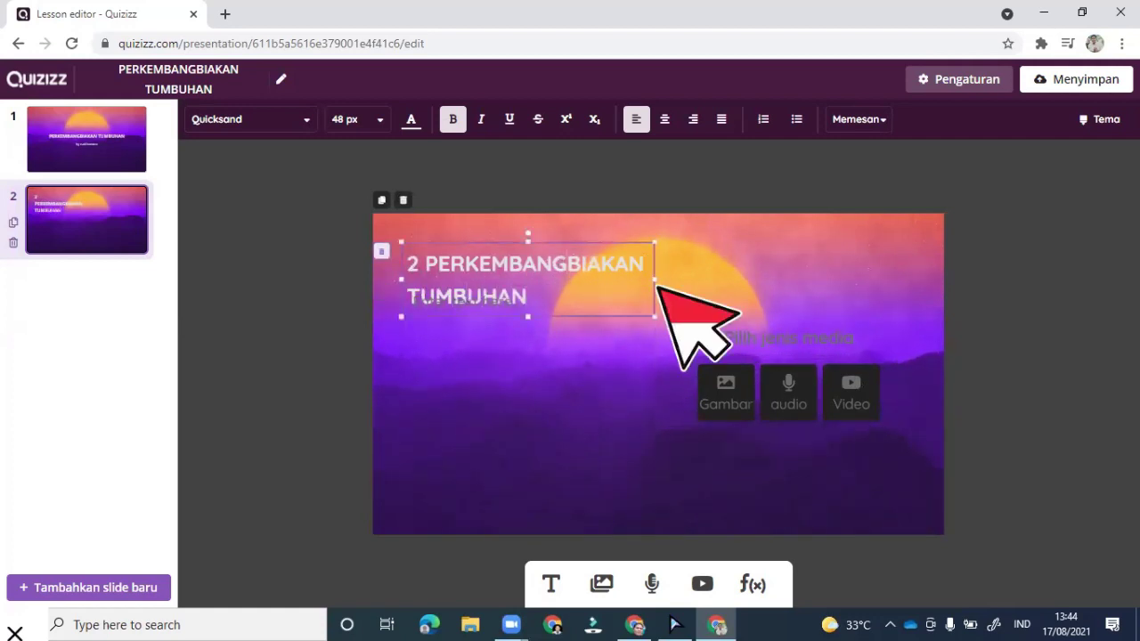
left_click_drag(656, 280, 798, 279)
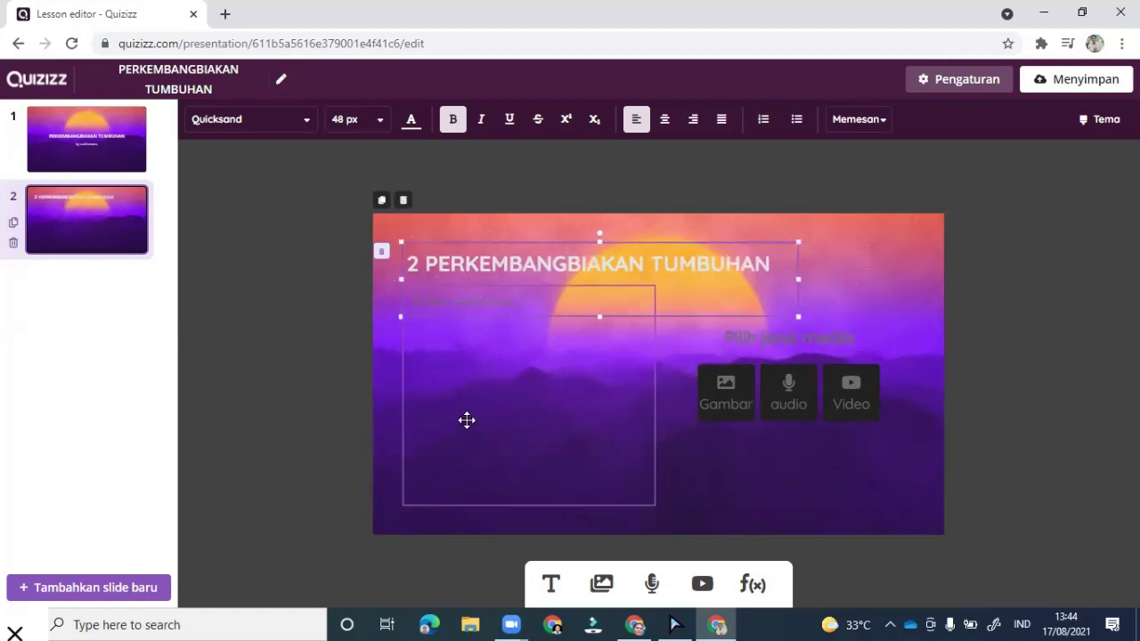
Enter "1. PERKEMBANGBIAKAN GENERATIF" and "2. PERKEMBANGBIAKAN VEGETATIF" as the second slide's body text and shorten its text box to fit
left_click(466, 304)
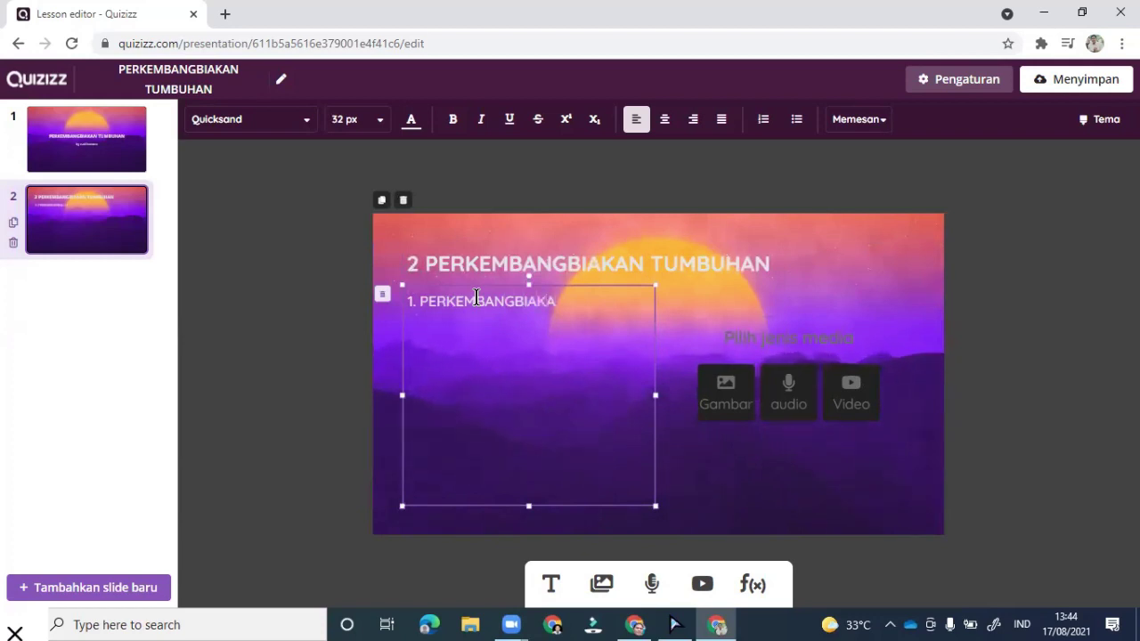
type("GENERATIF")
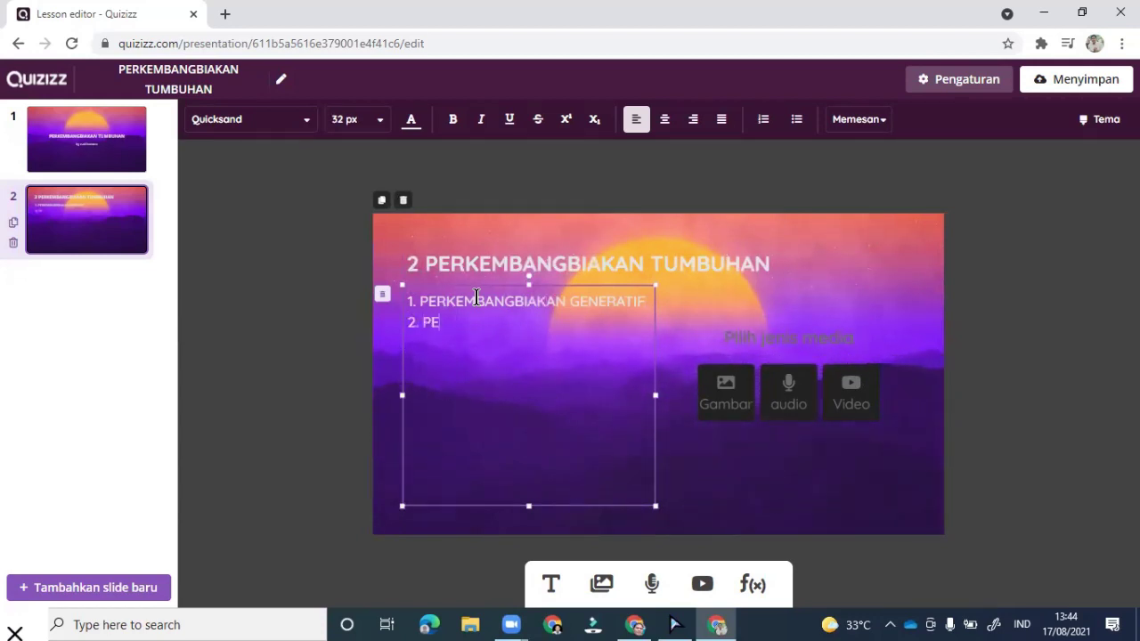
type("RKEMBANGBIAKAN VEGETATIF")
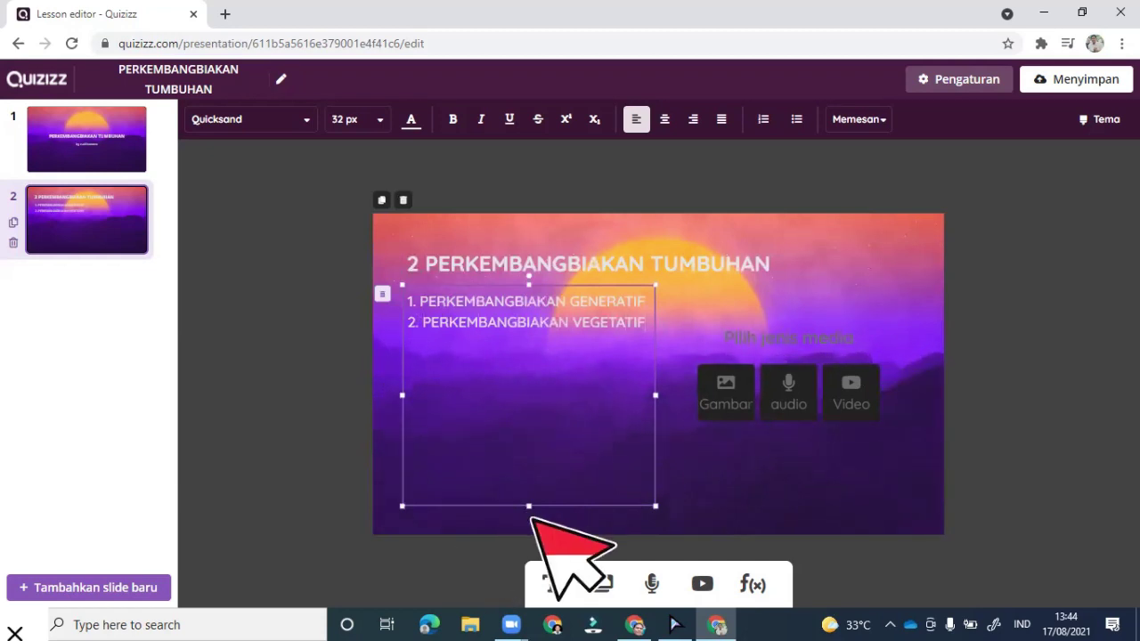
left_click_drag(529, 507, 529, 356)
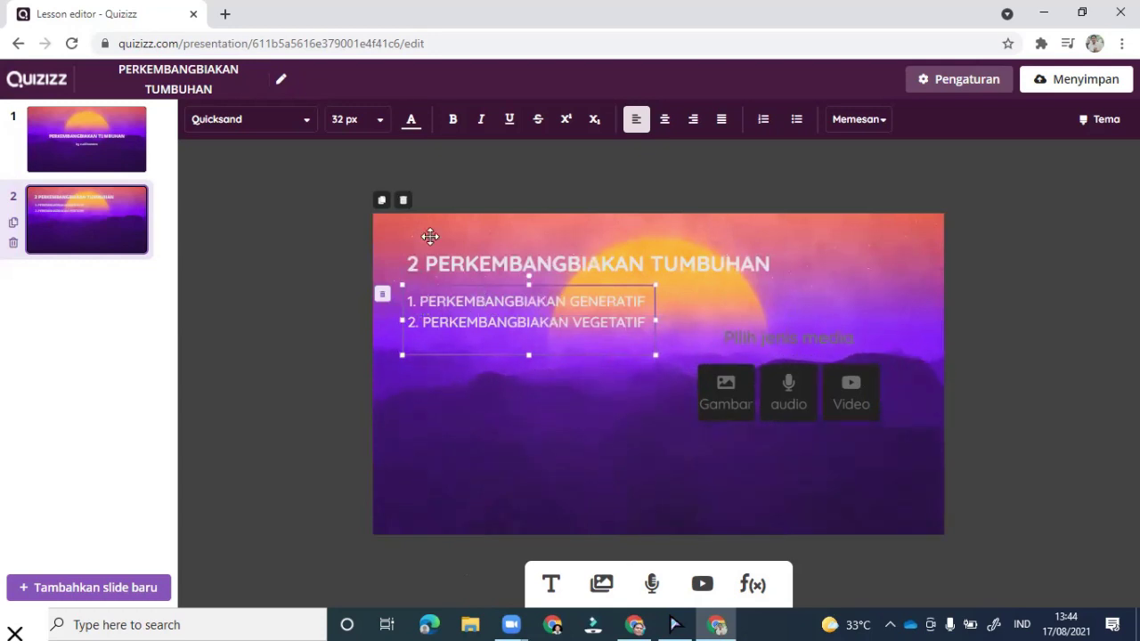
Look through the available fonts for the second slide's body text and choose a font size of 48 px
left_click(267, 119)
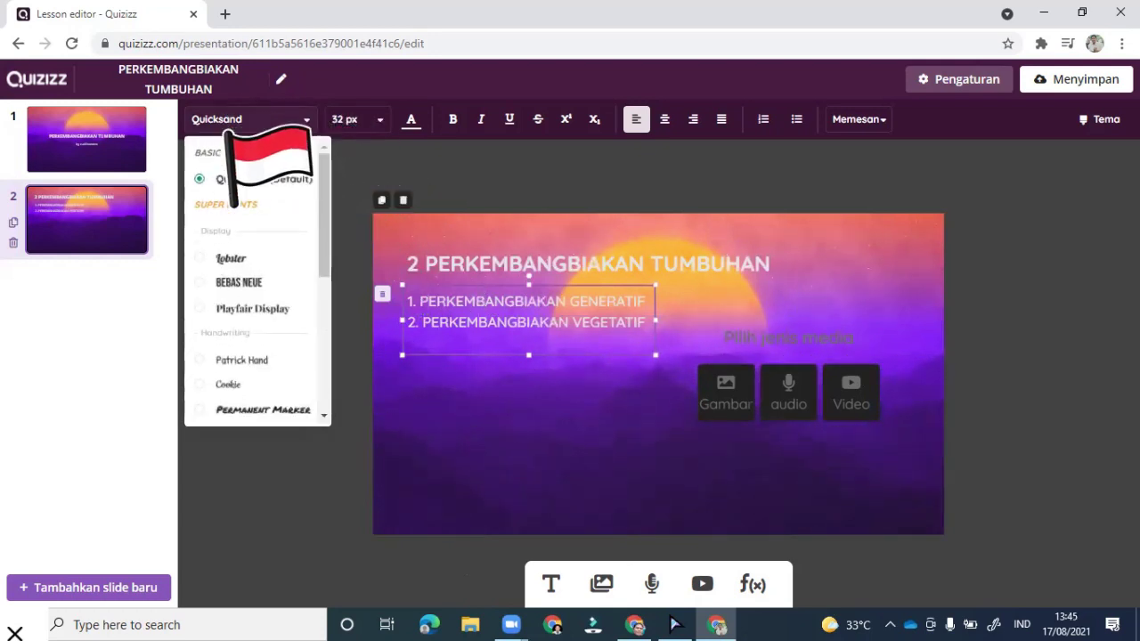
left_click(360, 146)
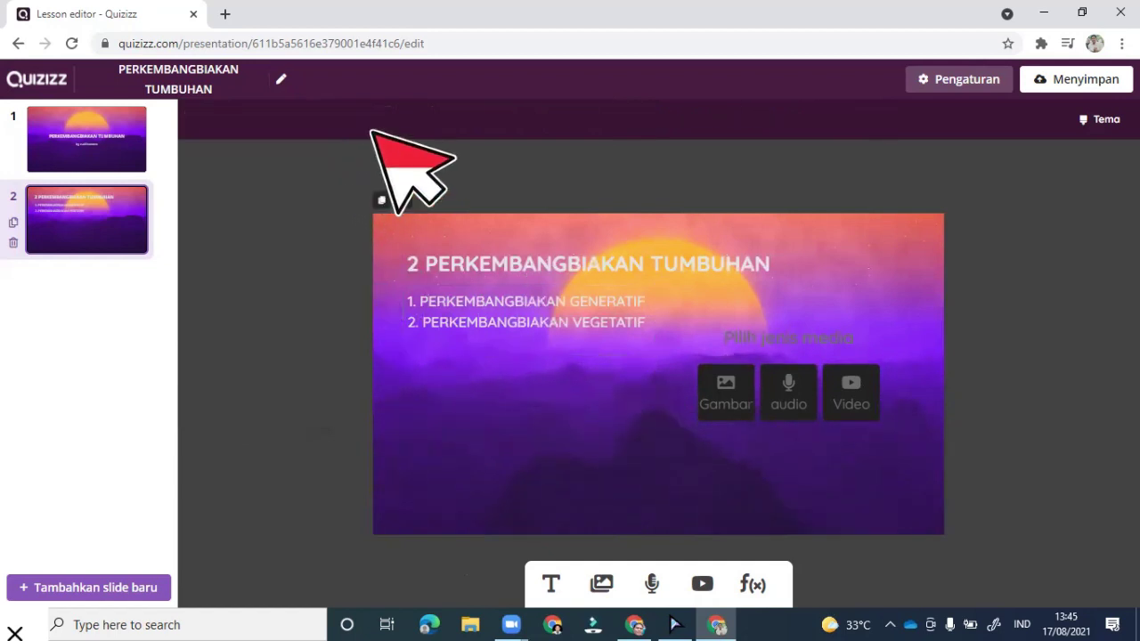
left_click(453, 297)
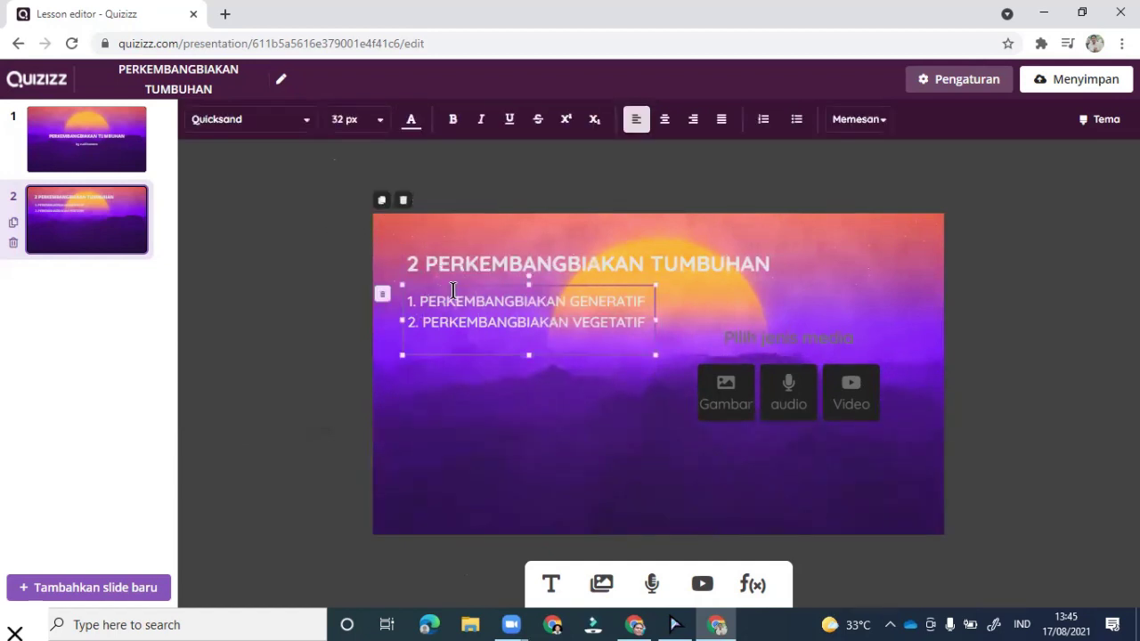
left_click(381, 119)
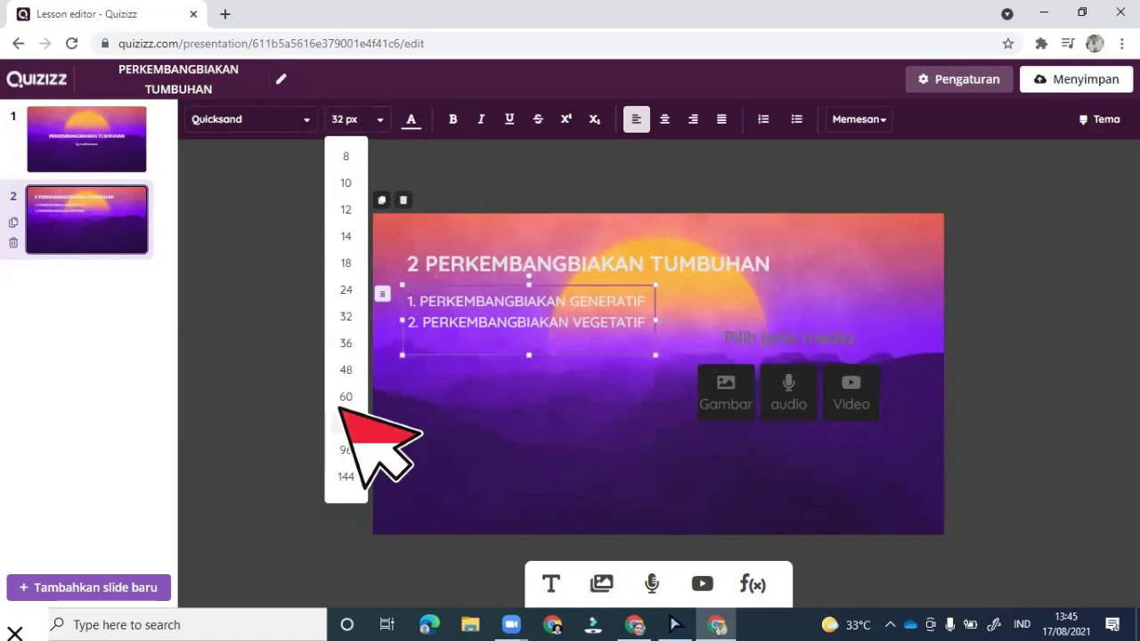
left_click(345, 369)
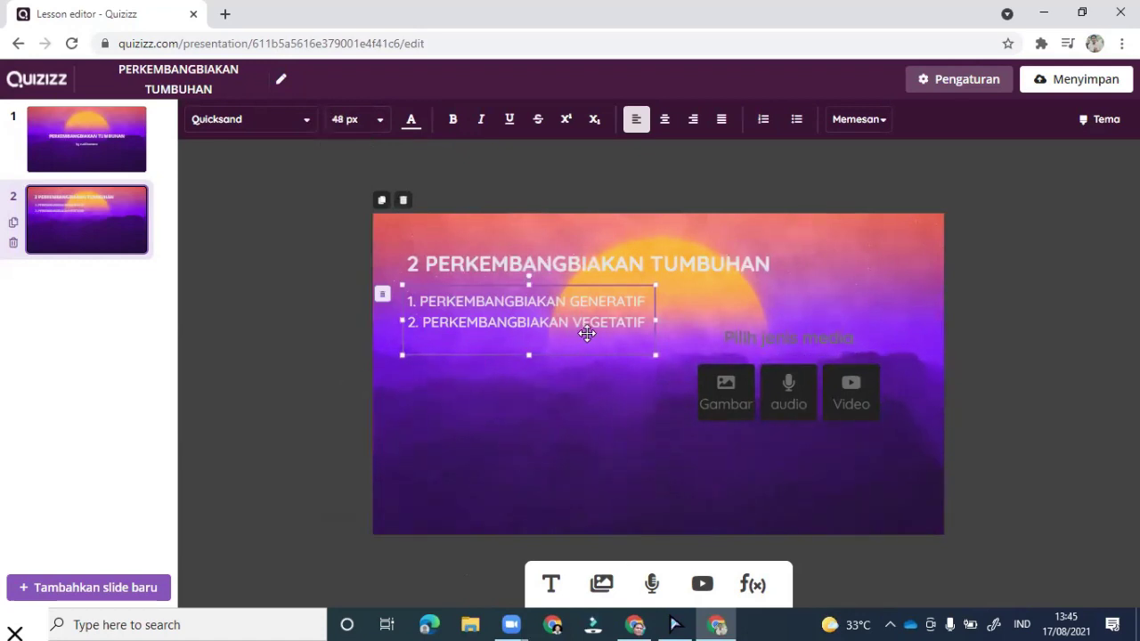
Try a 48 px font size on both body text lines of the second slide, then set them back to 32 px
left_click_drag(601, 313, 412, 296)
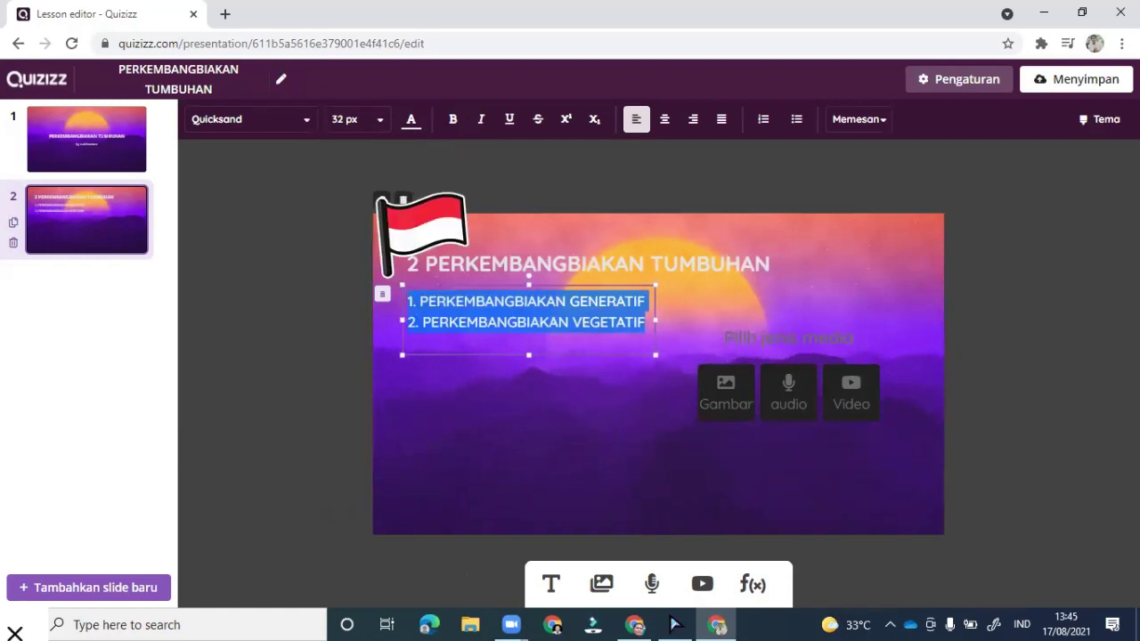
left_click(356, 118)
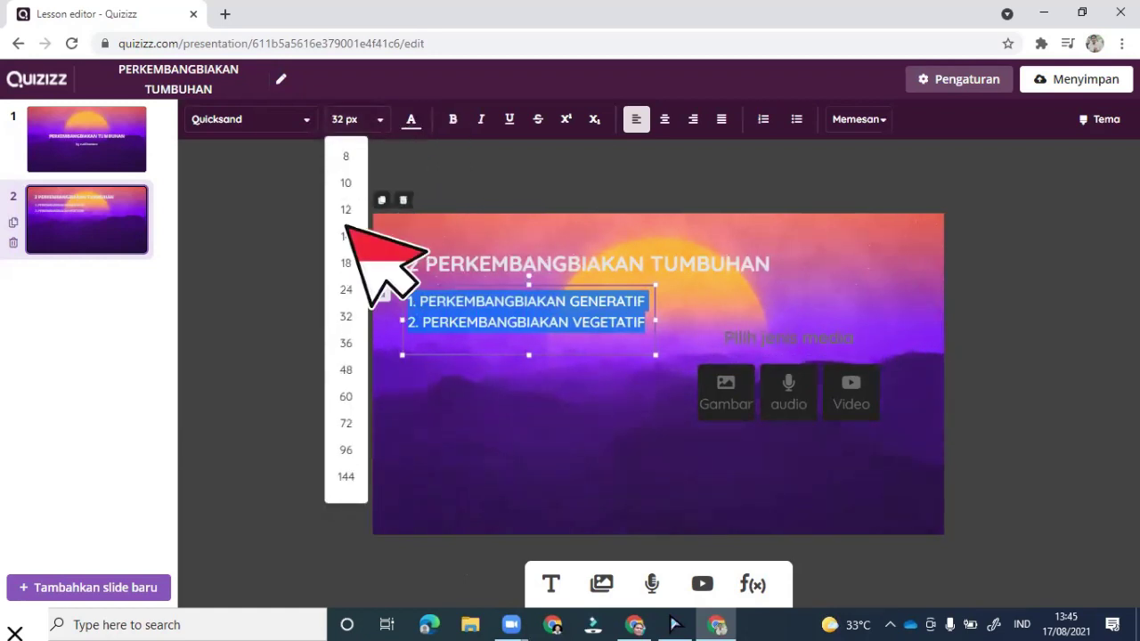
left_click(347, 313)
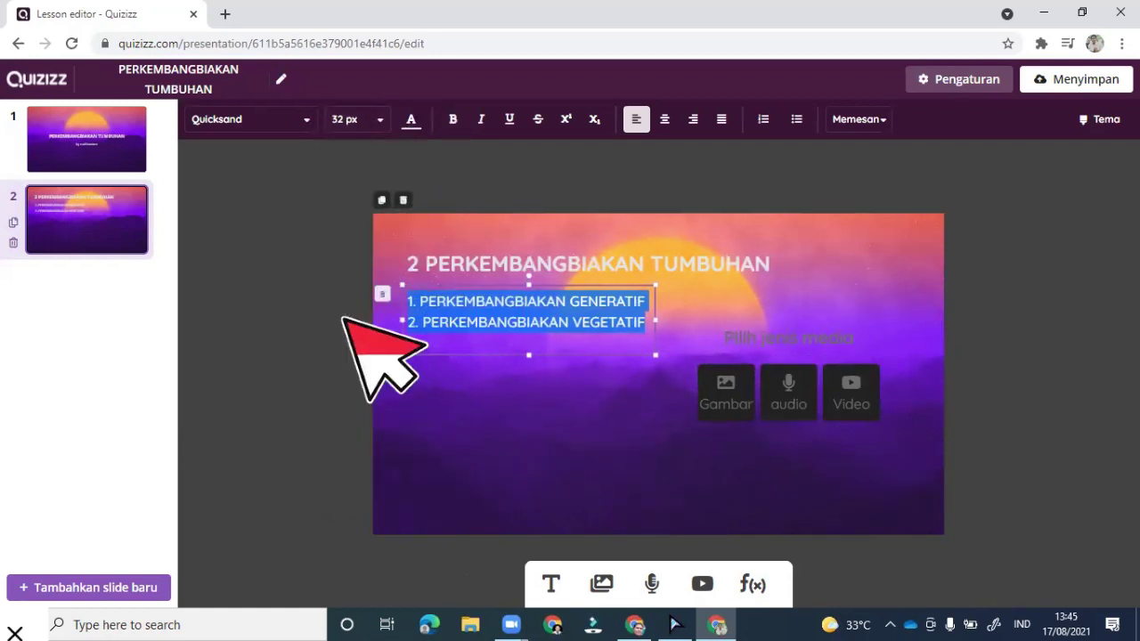
left_click(369, 119)
left_click(346, 370)
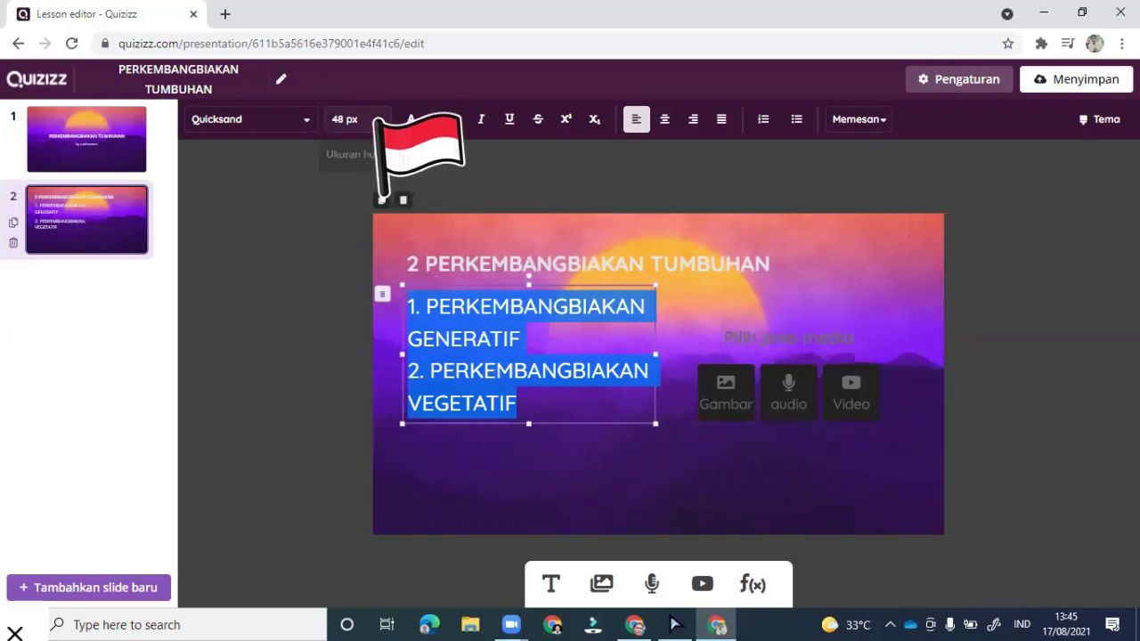
left_click(371, 120)
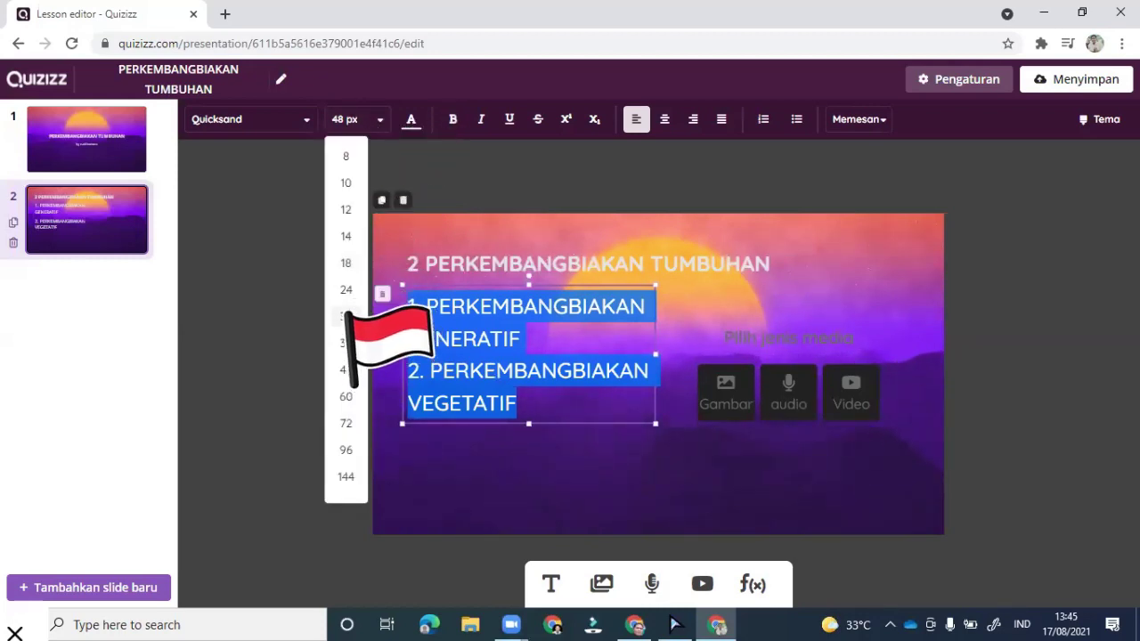
left_click(346, 314)
left_click(539, 434)
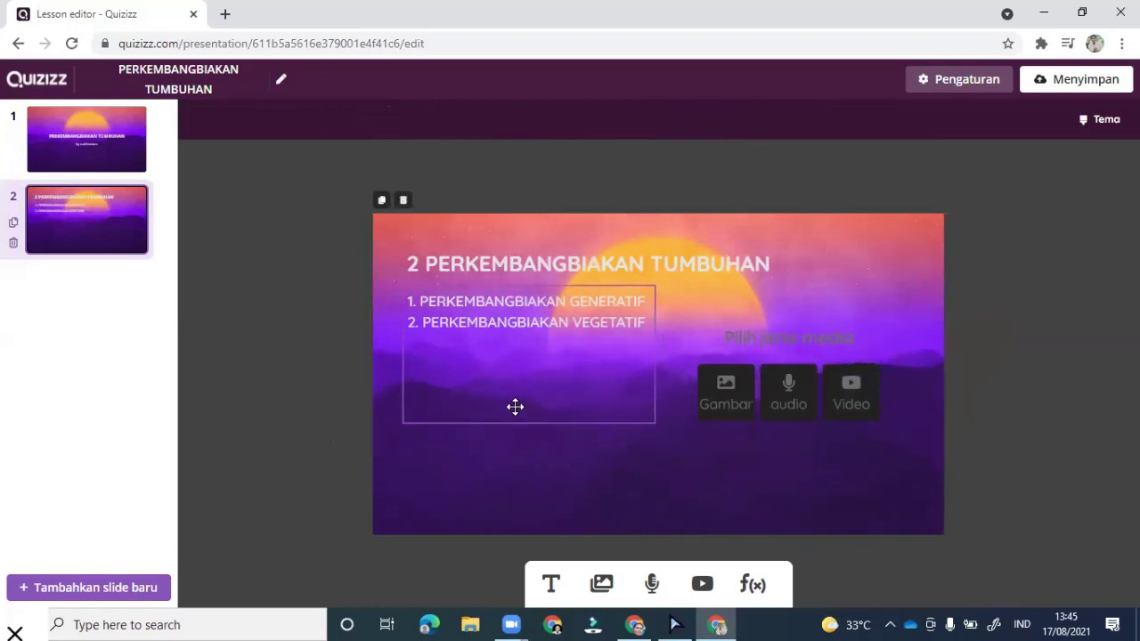
Start adding an image to the second slide's media placeholder and search online images for "PERKEMBANGBIAAKN GENERATIF"
left_click(732, 390)
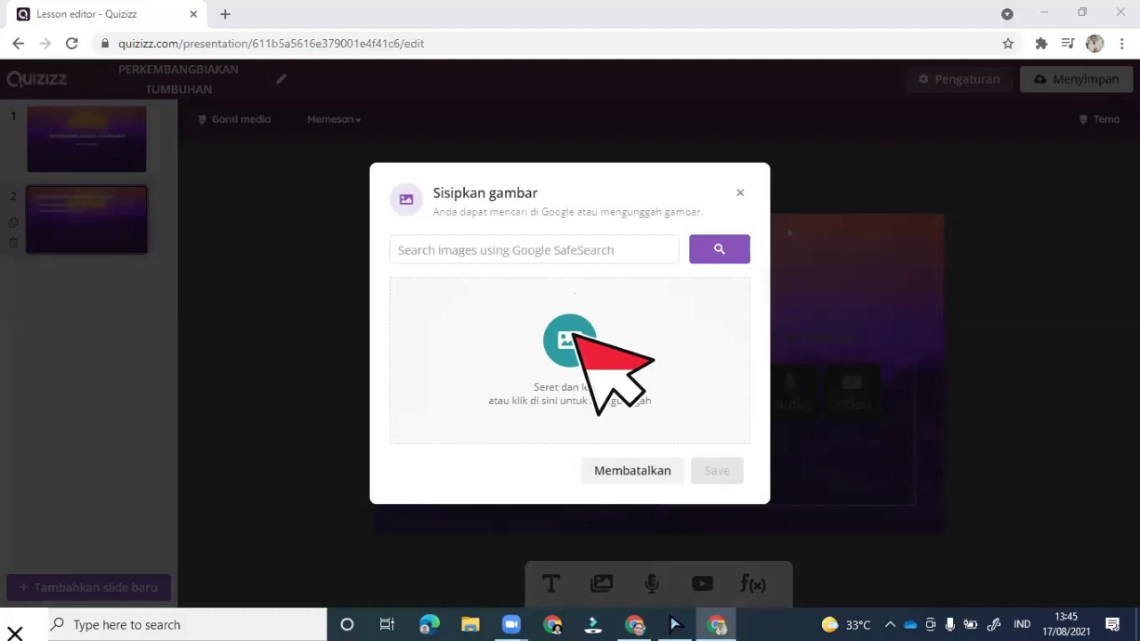
left_click(570, 340)
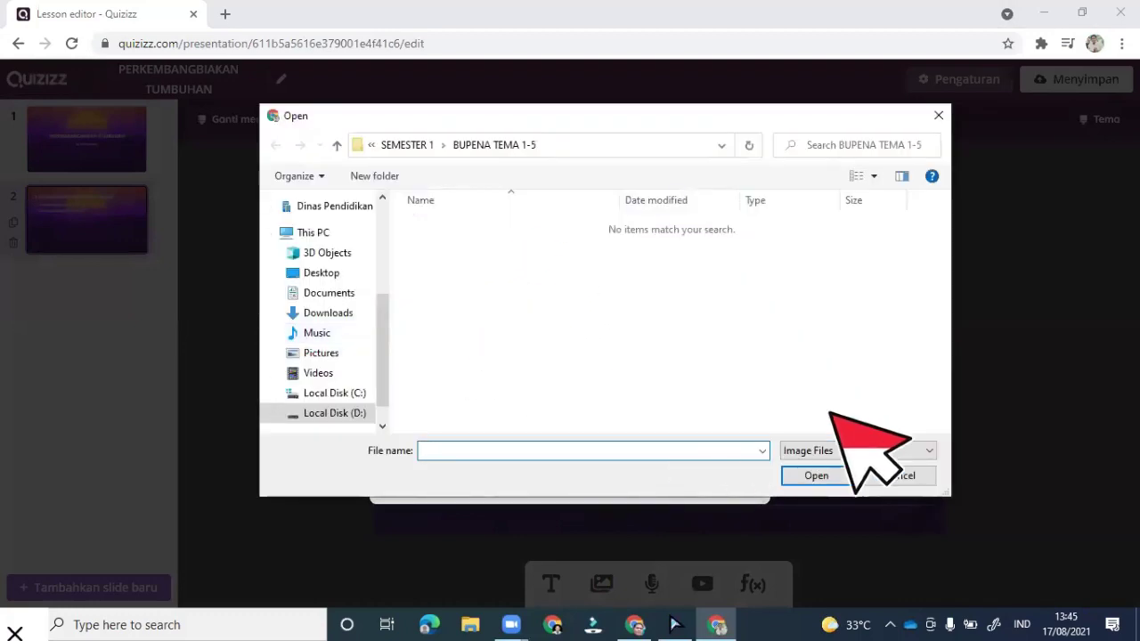
left_click(899, 476)
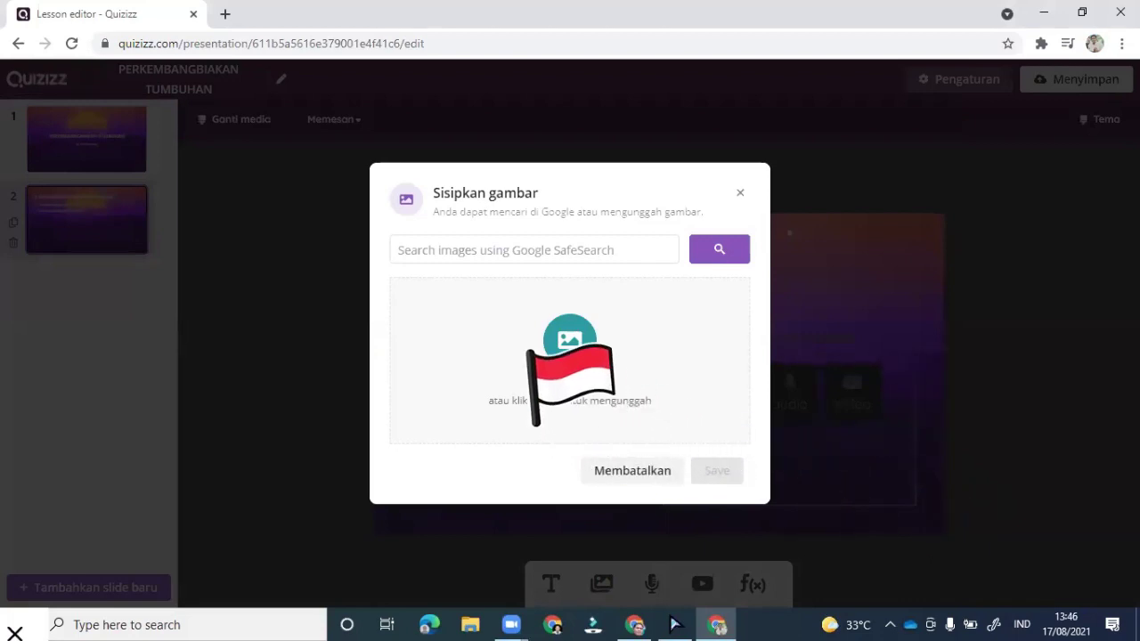
left_click(479, 248)
type("PERKEMBANGBIAAKN GENERATIF")
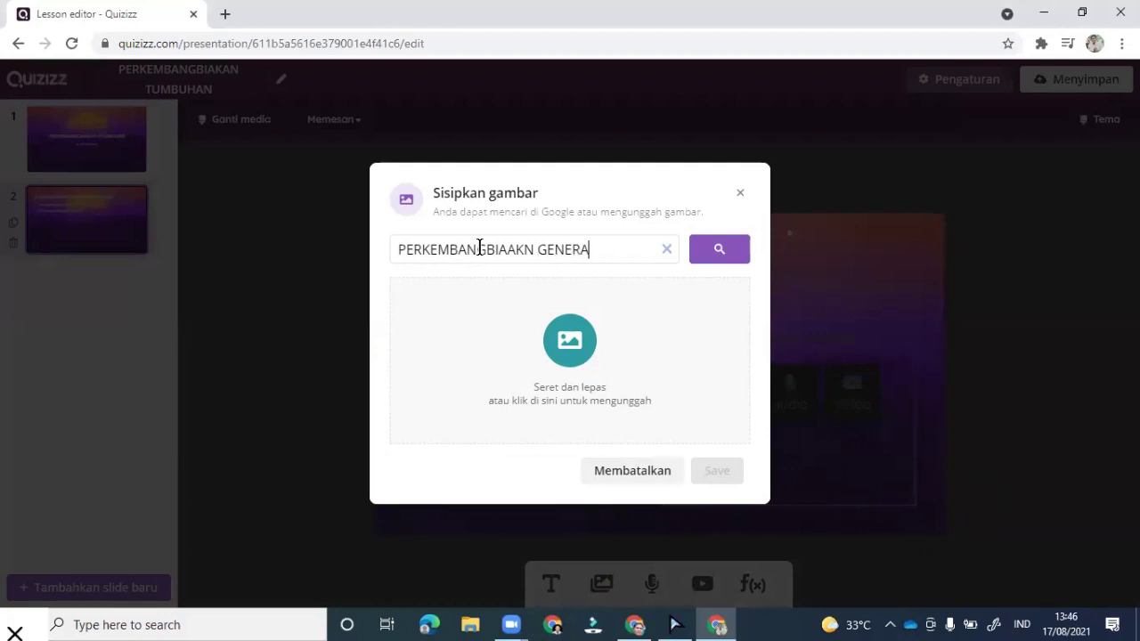
left_click(721, 250)
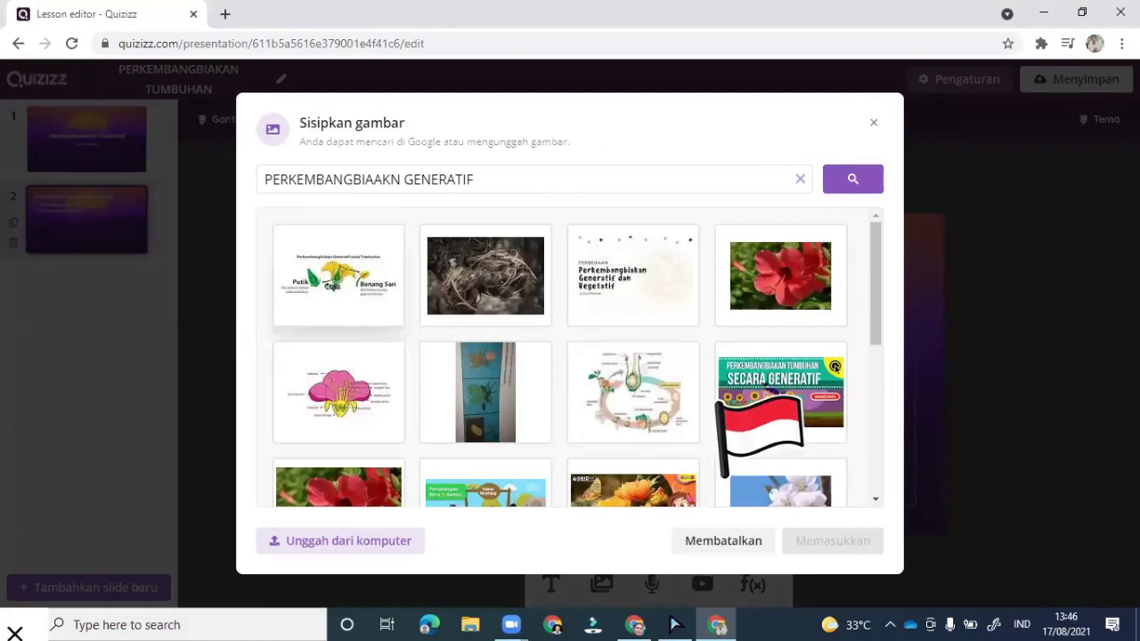
Insert the flower diagram titled "Perkembangbiakan Generatif pada Tumbuhan" and position it below the second slide's body text
left_click(303, 294)
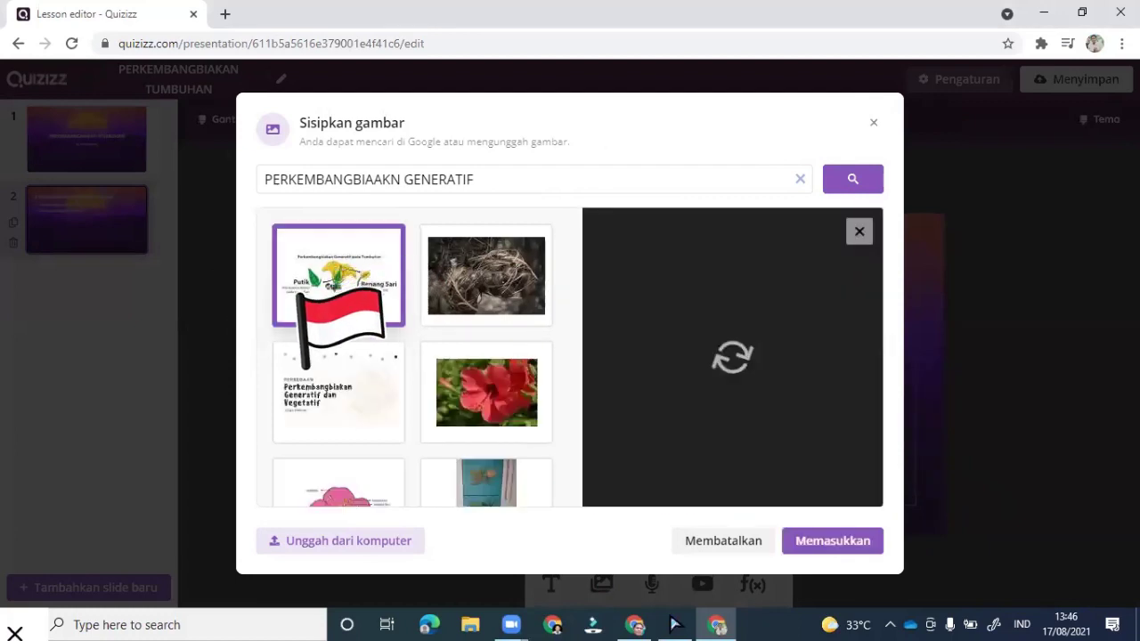
left_click(833, 541)
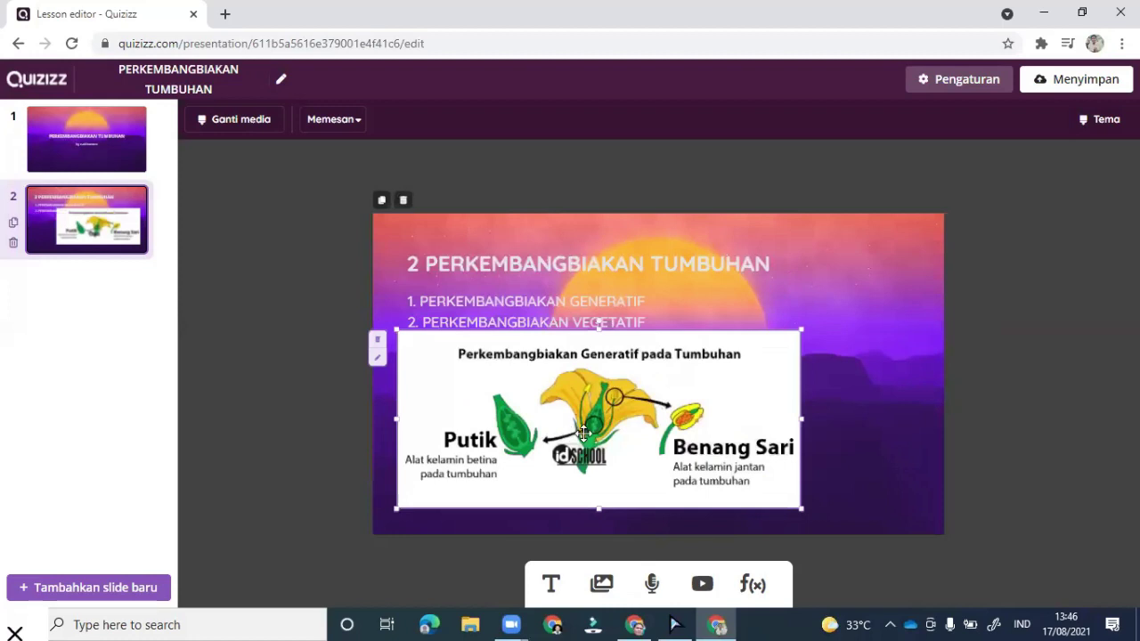
left_click_drag(583, 433, 743, 434)
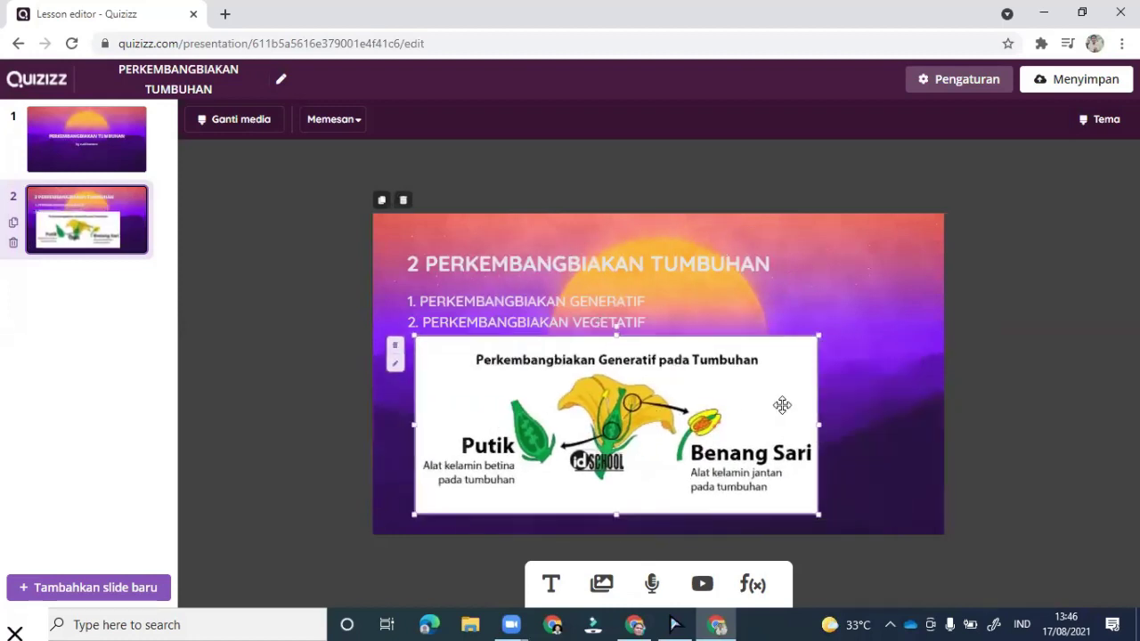
left_click(862, 386)
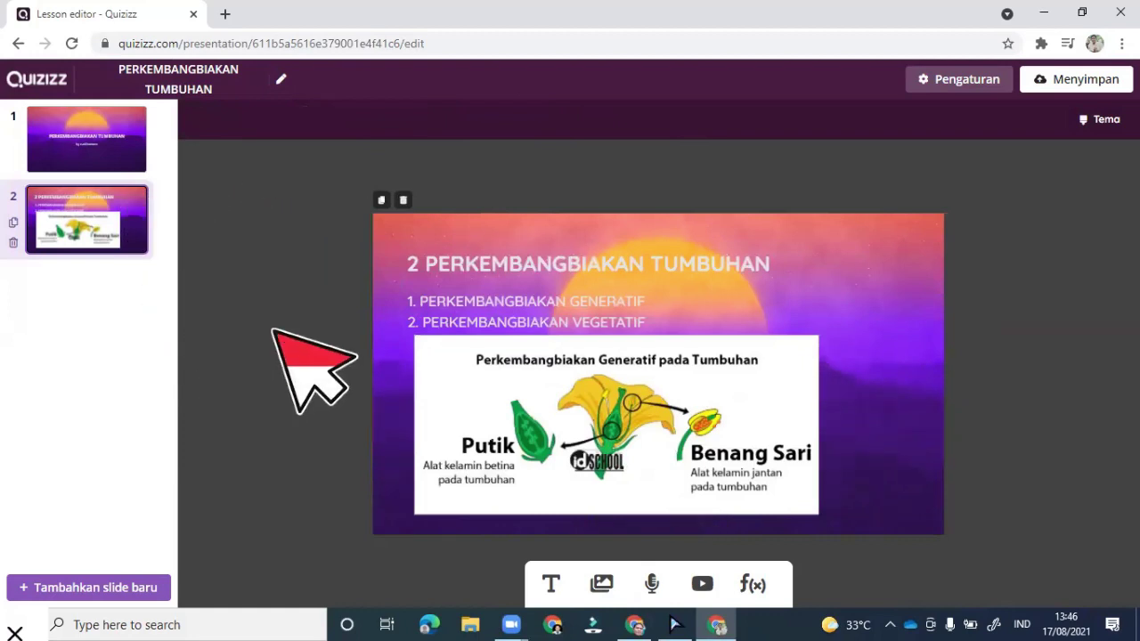
Add a third slide for a web page link and open its link entry dialog
left_click(94, 586)
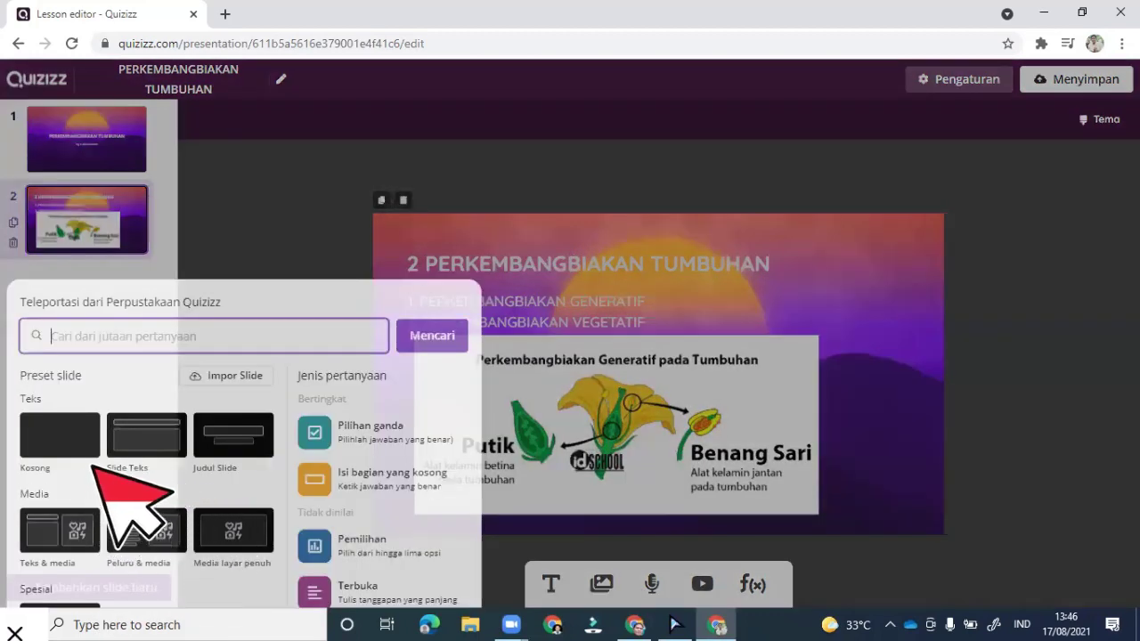
left_click(18, 580)
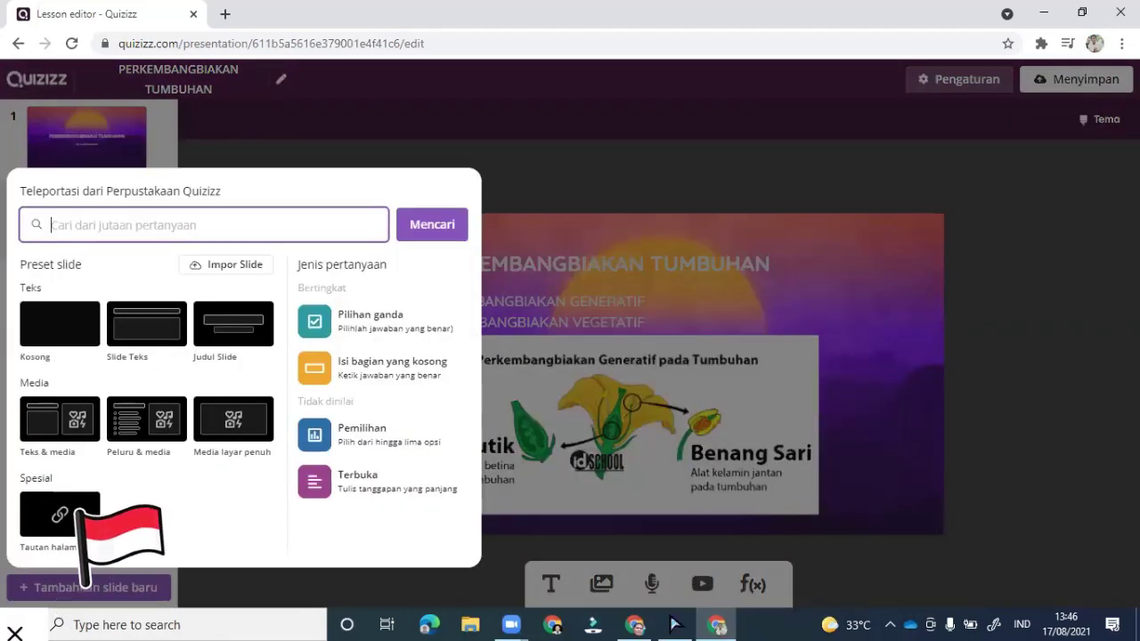
left_click(81, 516)
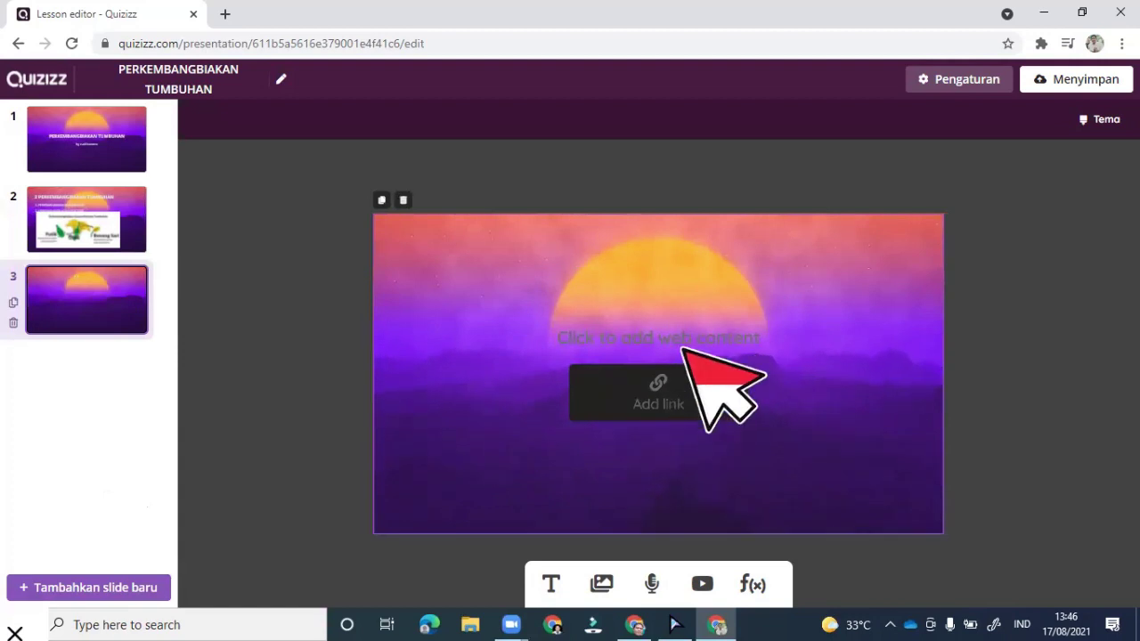
left_click(682, 381)
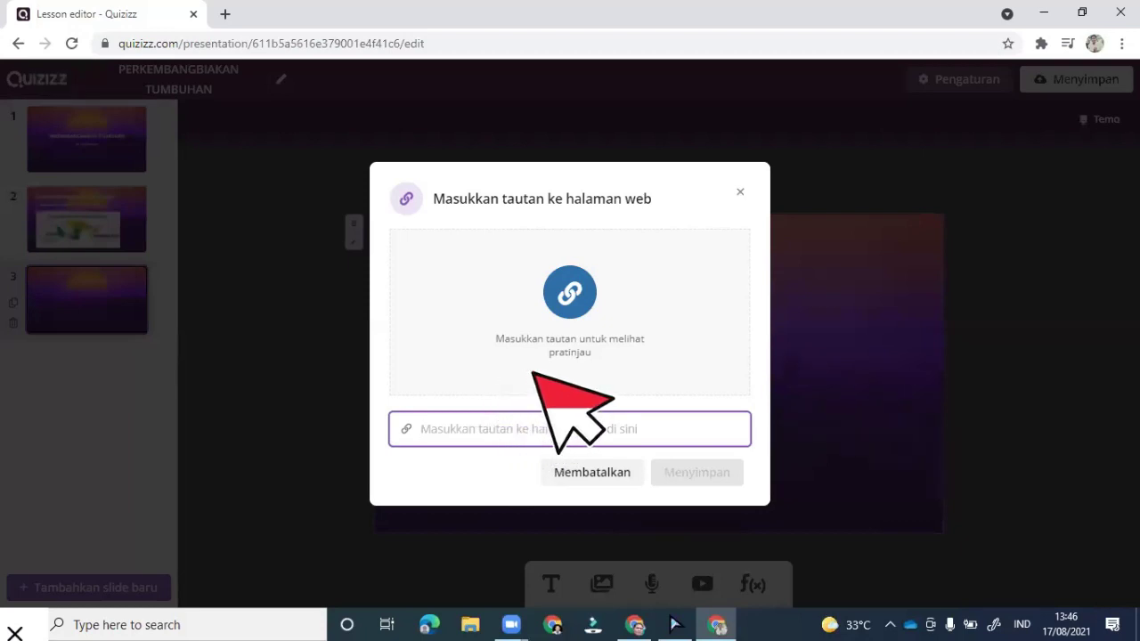
In a new browser tab, search for "rumah belajar kemendikbud" and open the Sumber Belajar page from the Portal Rumah Belajar site
left_click(225, 14)
left_click(265, 40)
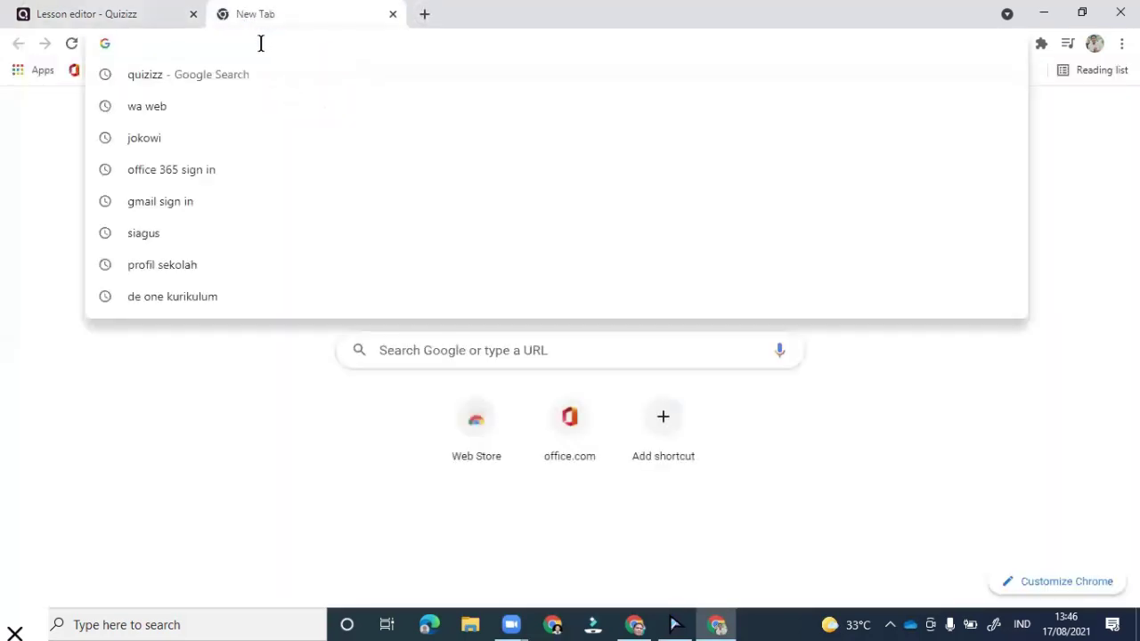
type("RUMAH B")
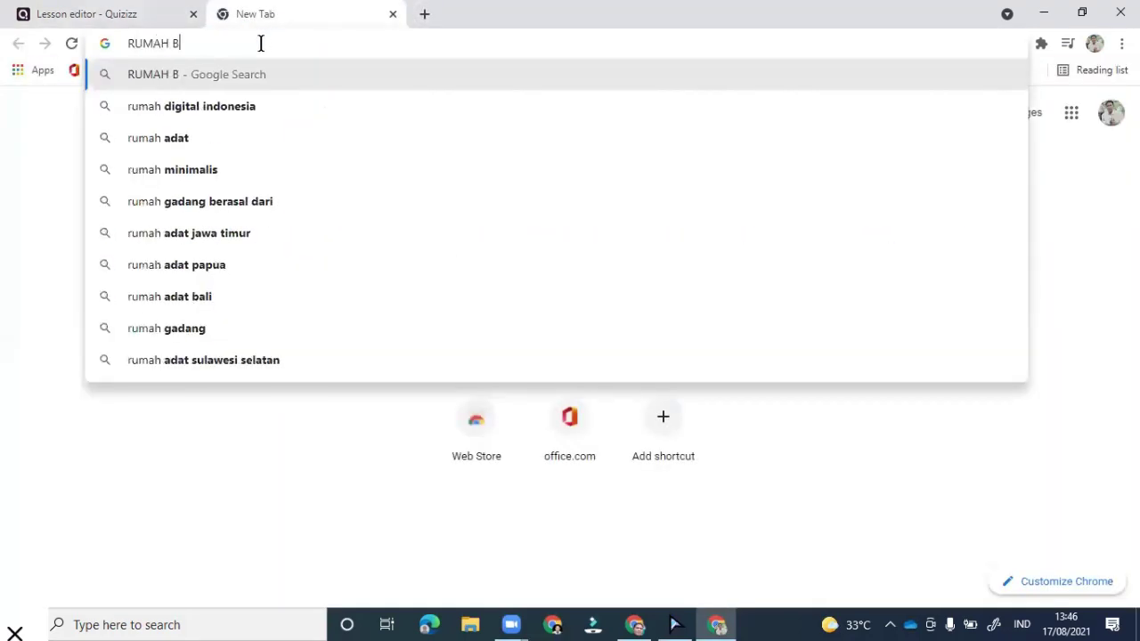
type("ELAJAR")
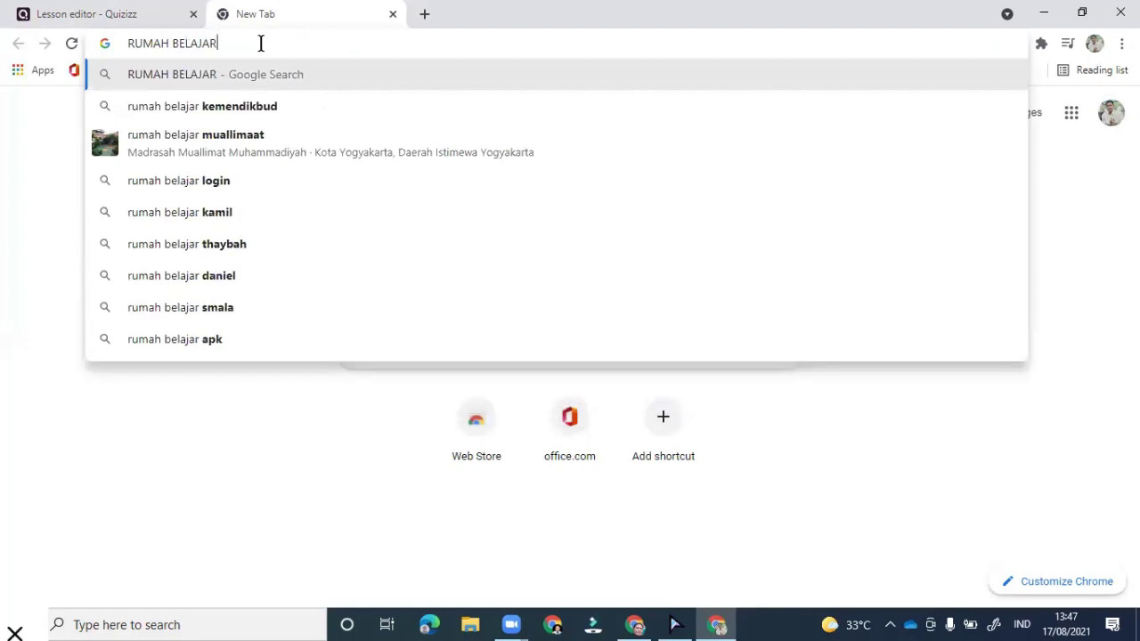
key("BackSpace")
key("BackSpace")
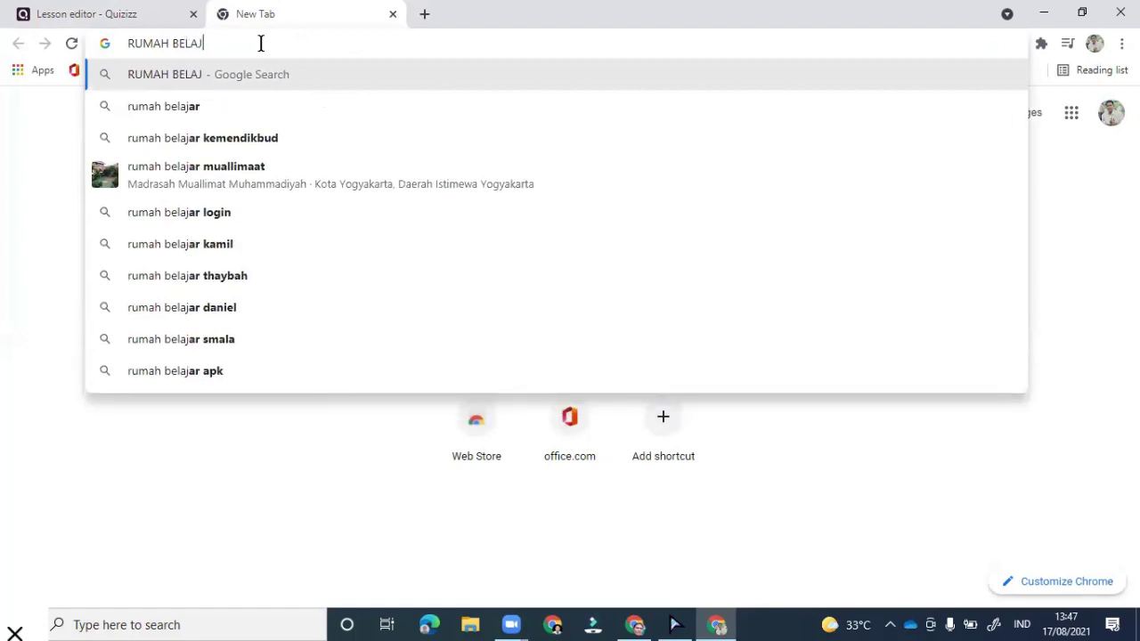
left_click(237, 141)
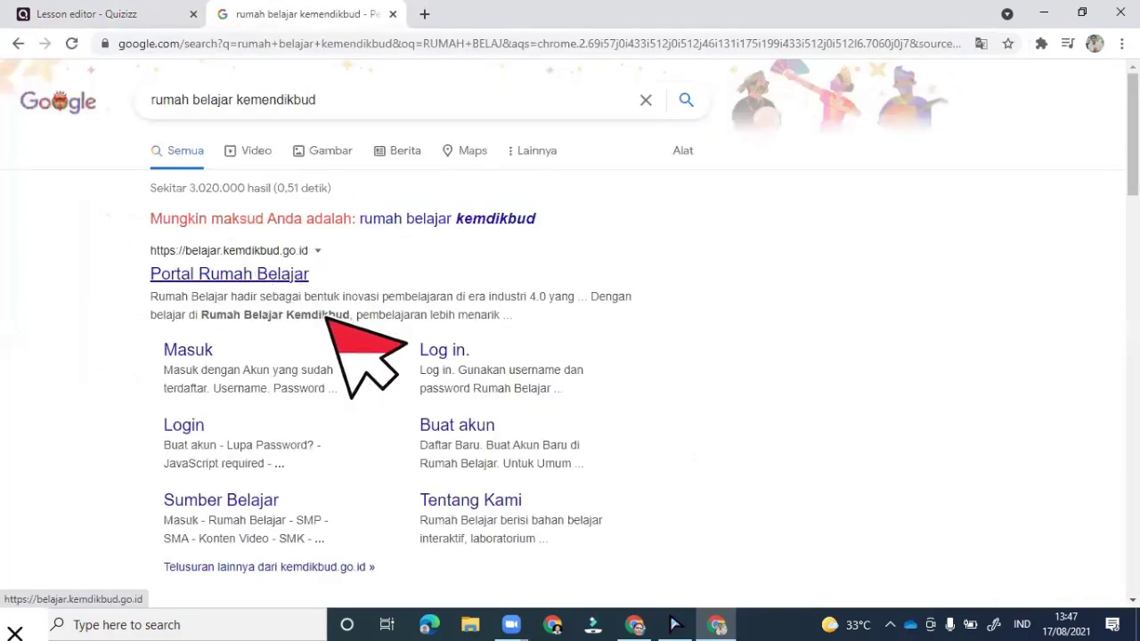
left_click(267, 274)
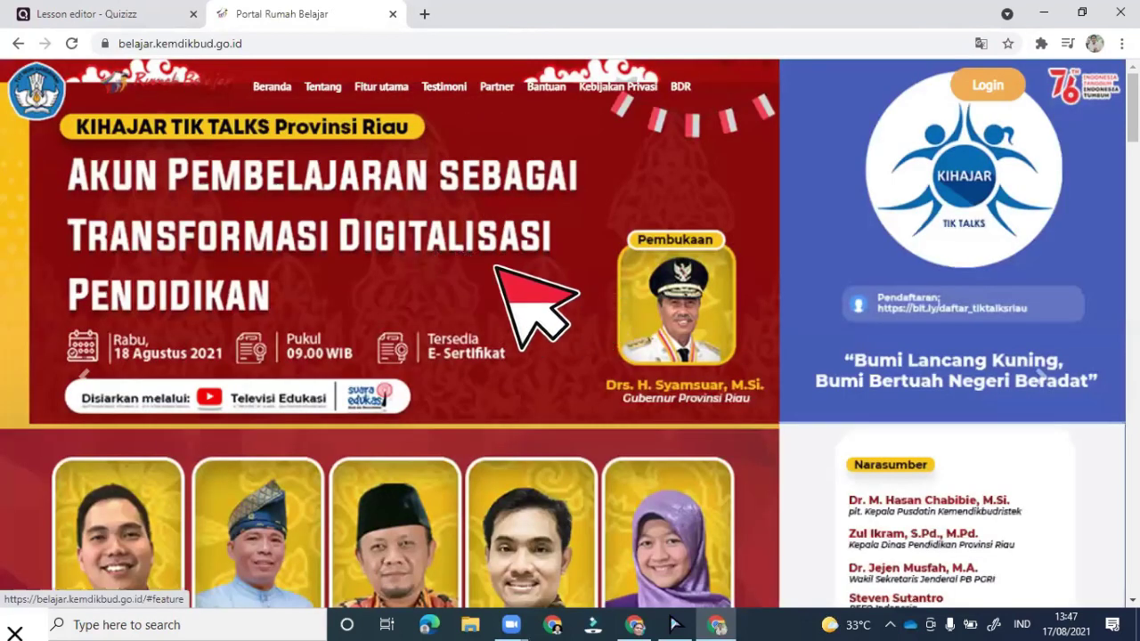
left_click(626, 316)
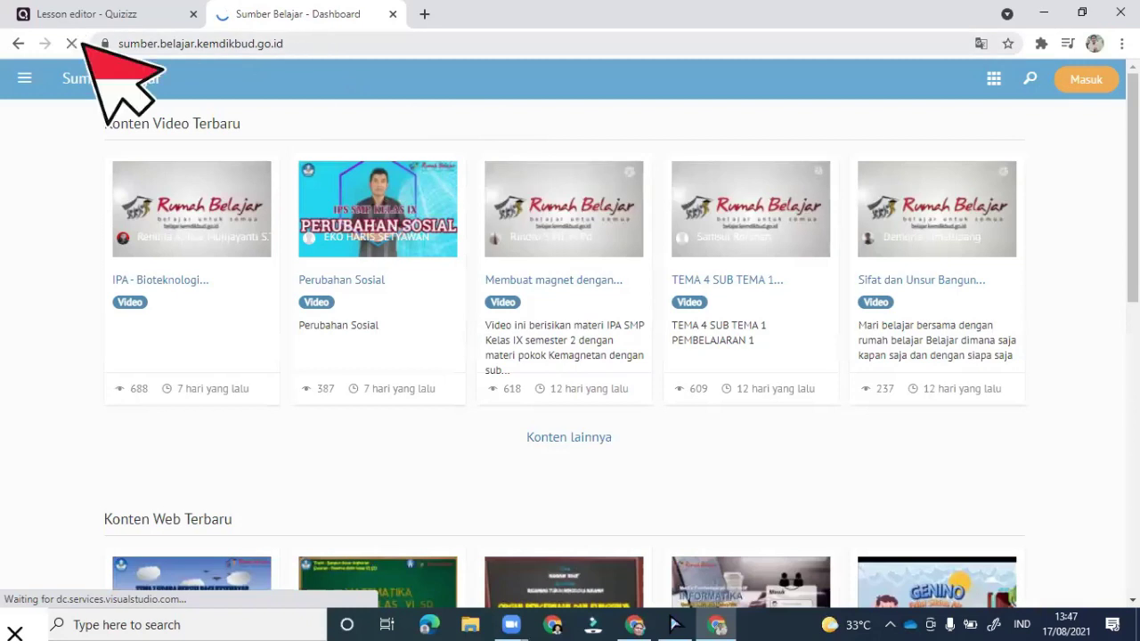
right_click(169, 42)
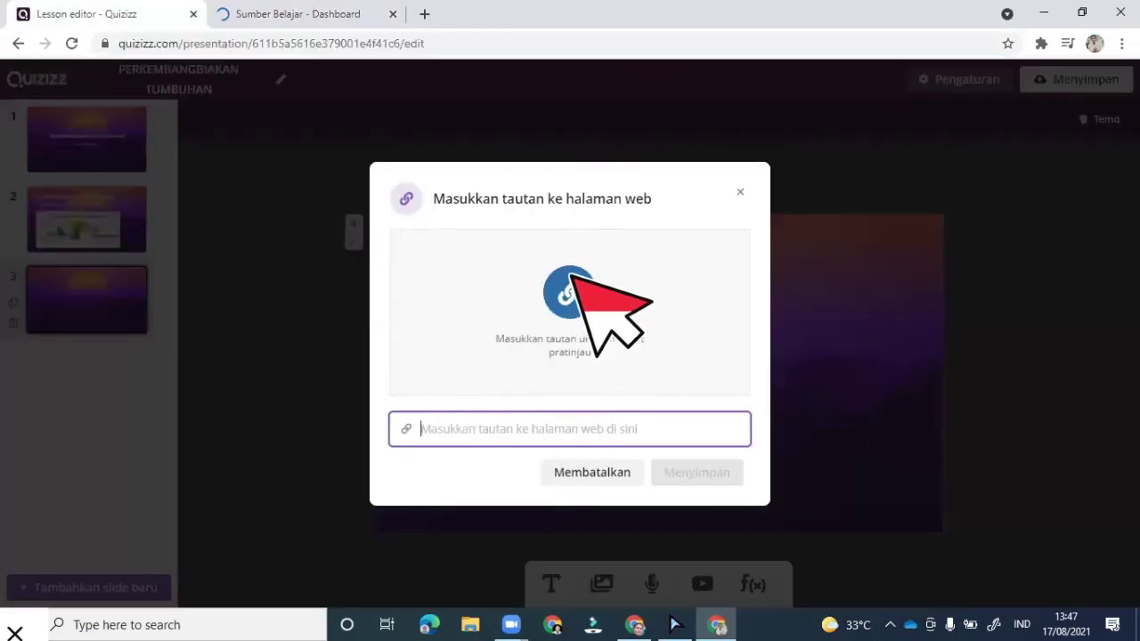
type("https://sumber.belajar.kemdikbud.go.id/")
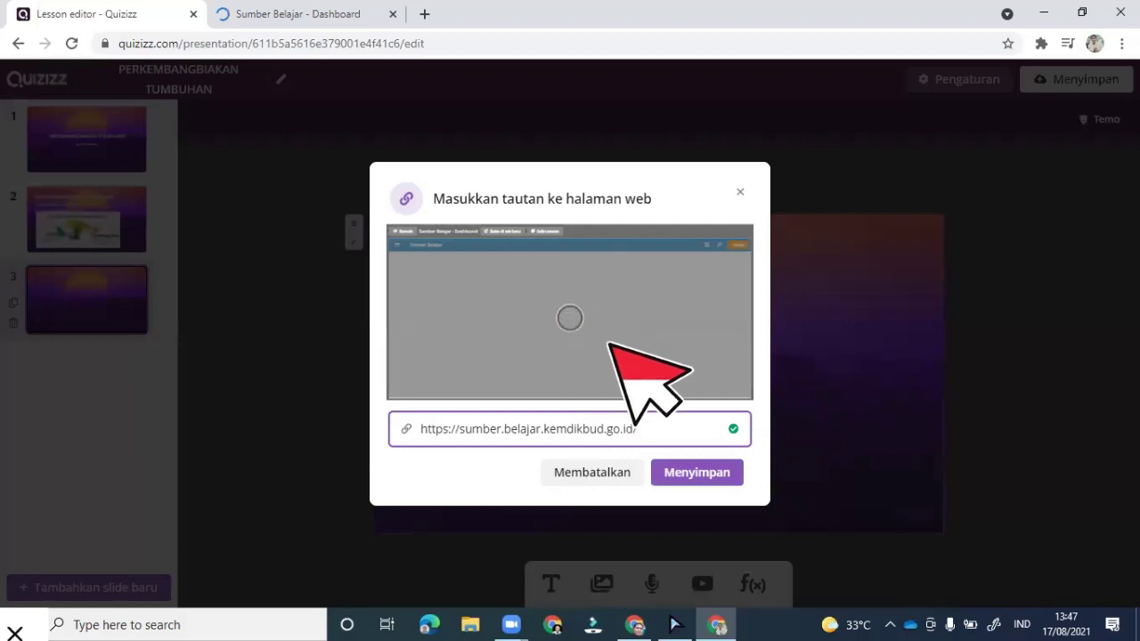
left_click(684, 470)
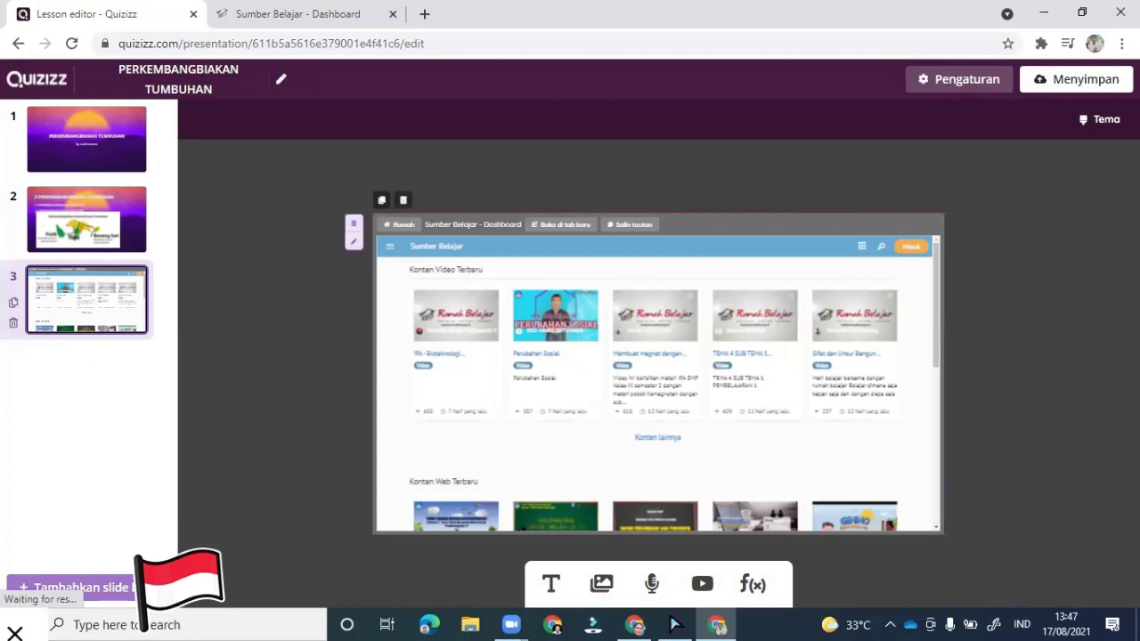
Search the Quizizz library for "PERKEMBANGBIAKAN TUMBUHAN" and preview the quiz on plant and animal reproduction
left_click(130, 586)
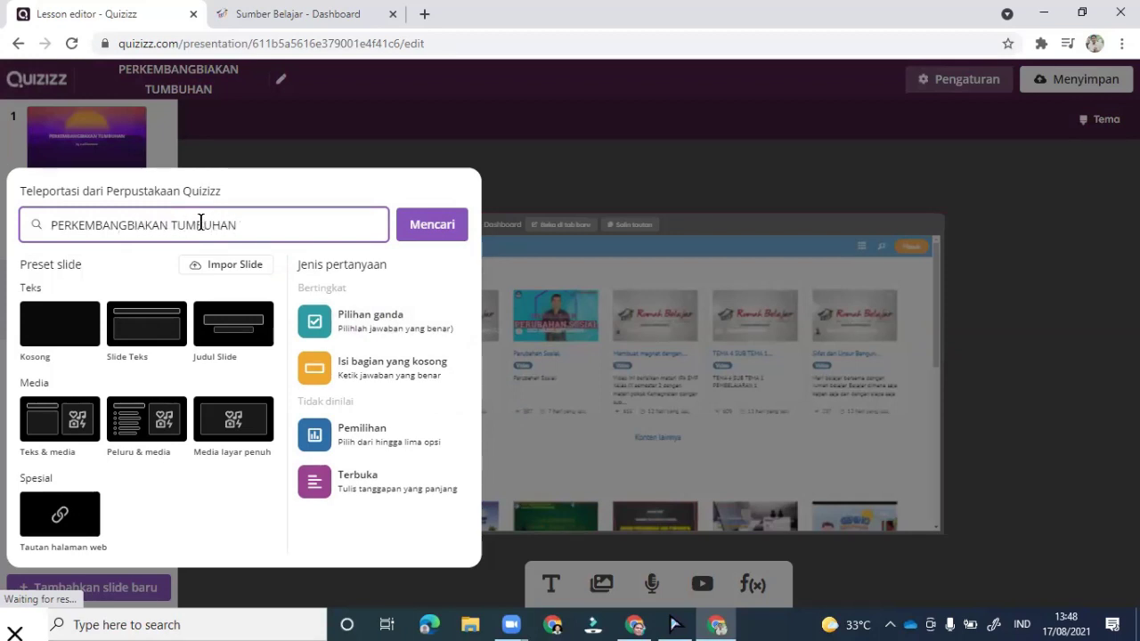
left_click(432, 218)
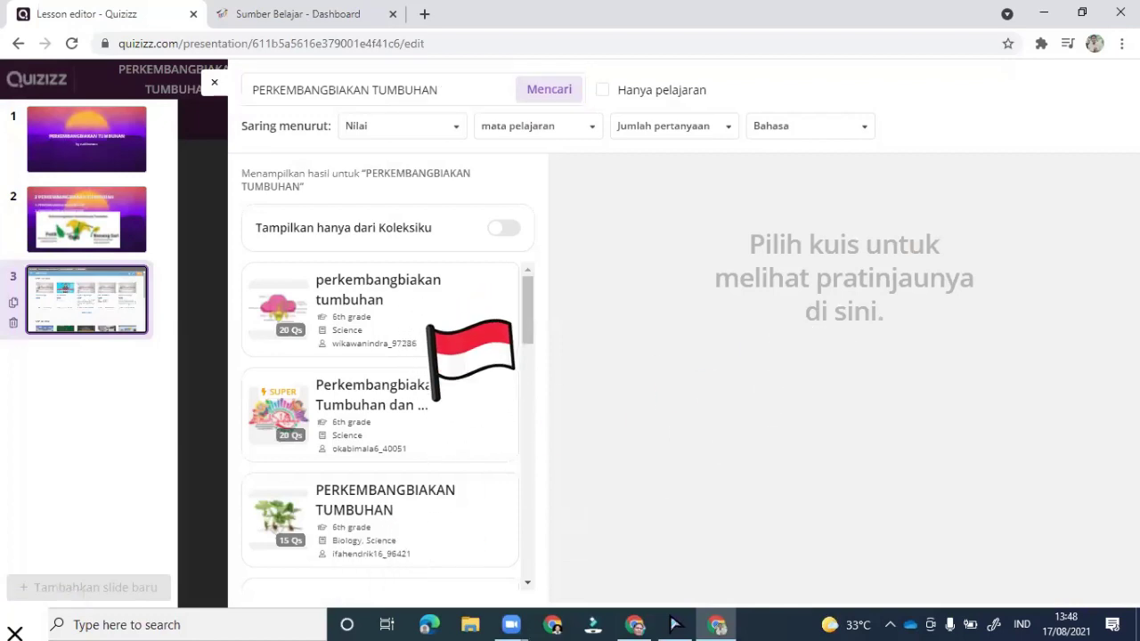
left_click(427, 312)
left_click(472, 383)
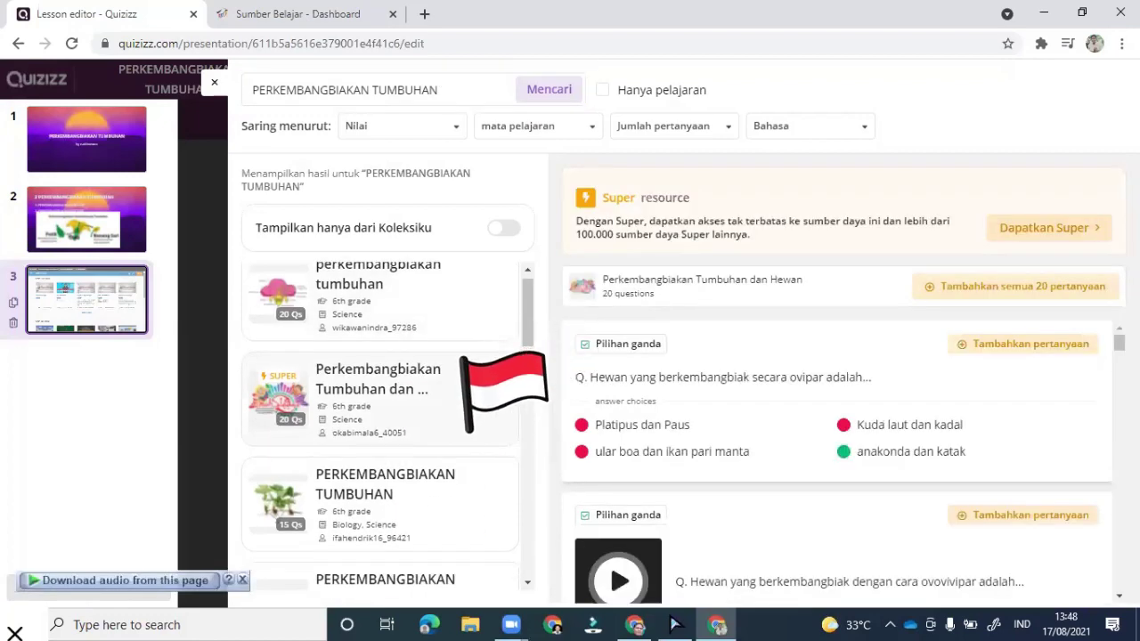
Select the 15-question "PERKEMBANGBIAKAN TUMBUHAN" quiz from the results and add all its questions to the lesson
scroll(445, 392, "down", 2)
left_click(418, 441)
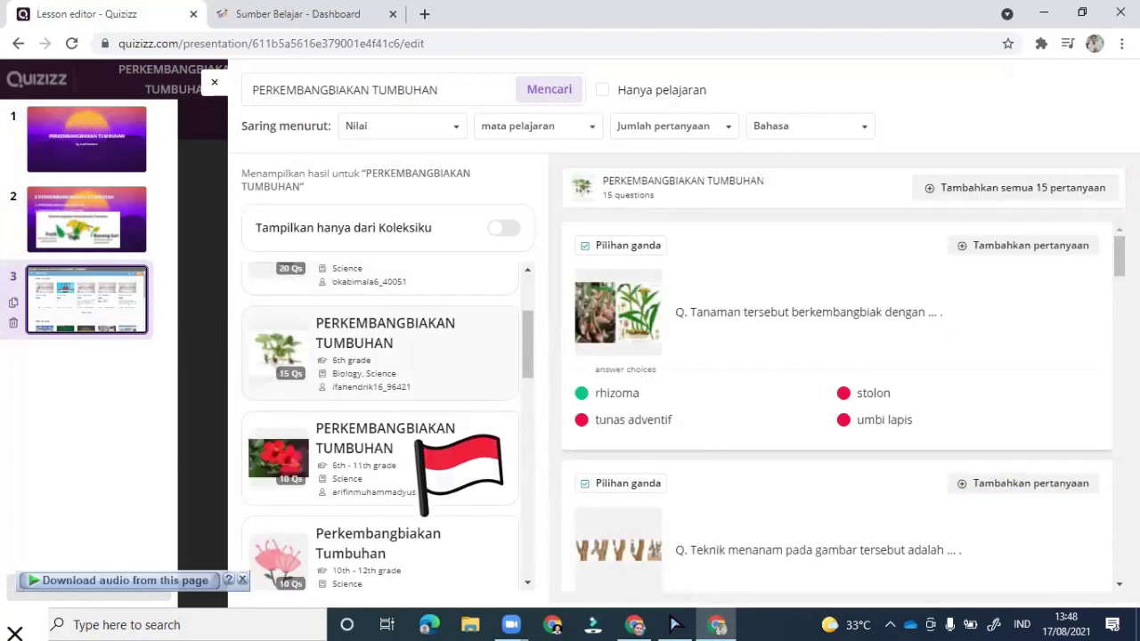
left_click(392, 338)
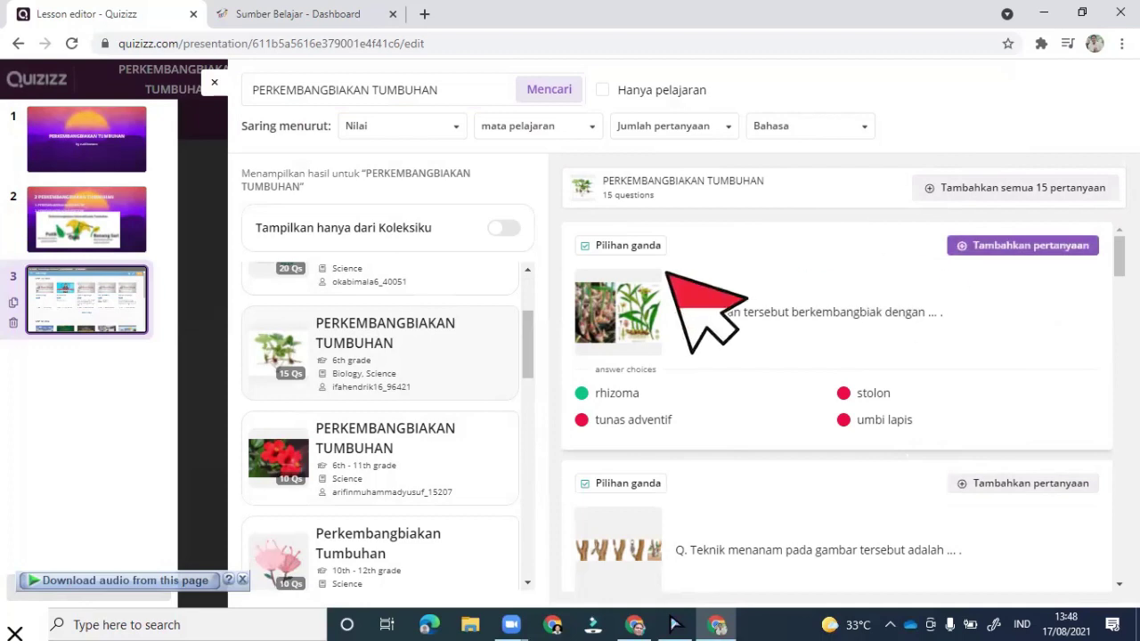
left_click(1029, 186)
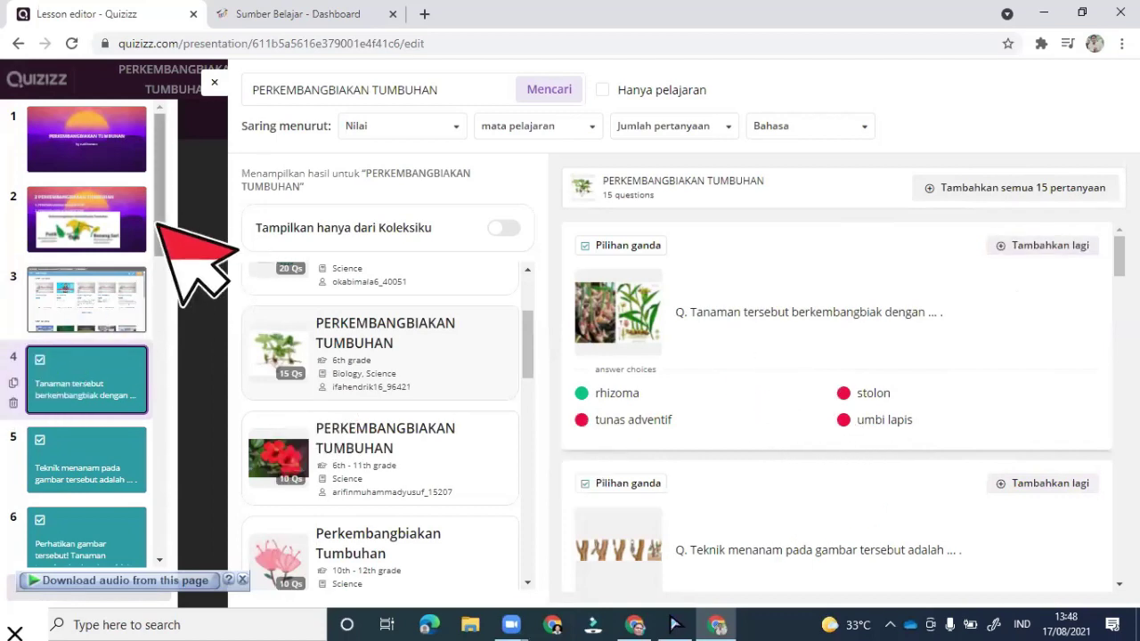
Look through the imported question slides in the slide list, from slide 4 down to slide 18
scroll(153, 249, "down", 1)
scroll(153, 251, "down", 3)
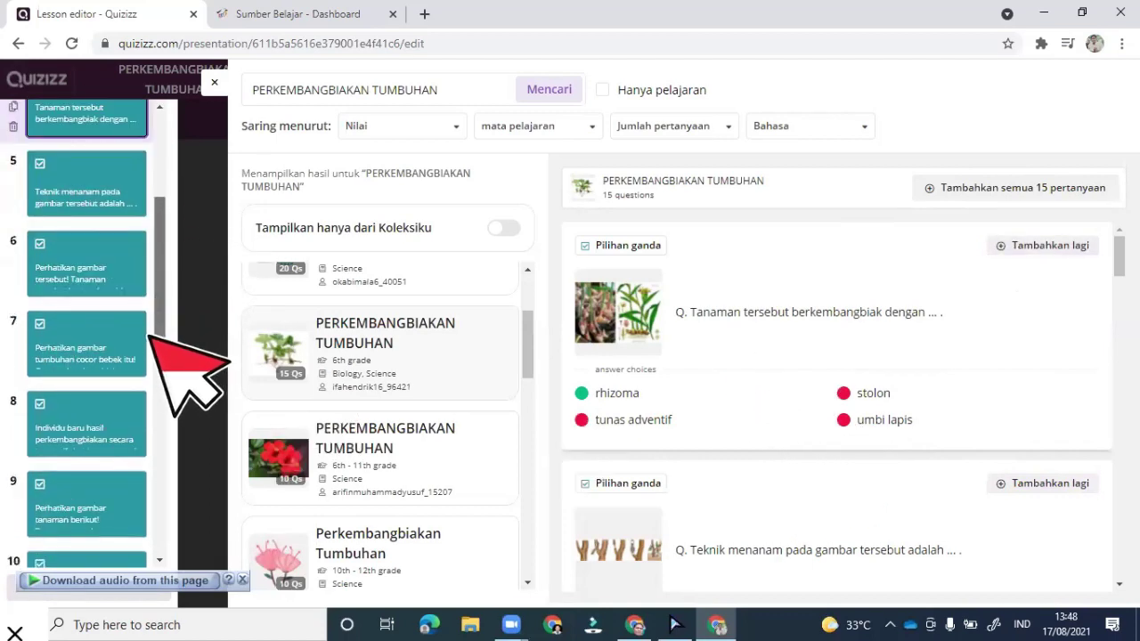
scroll(142, 383, "down", 8)
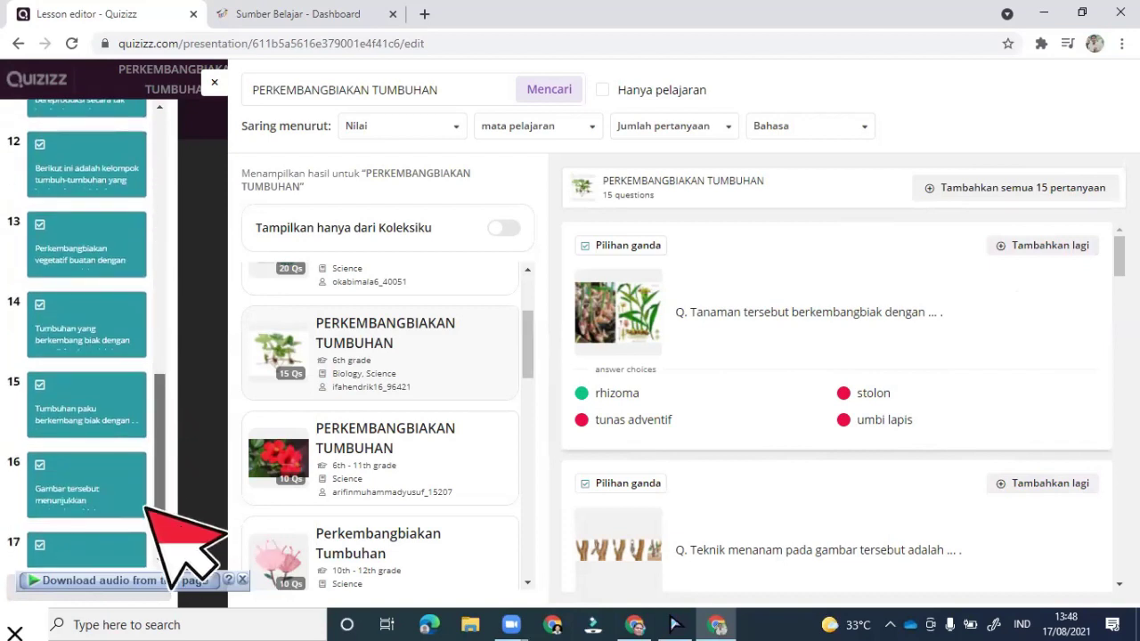
scroll(125, 552, "down", 3)
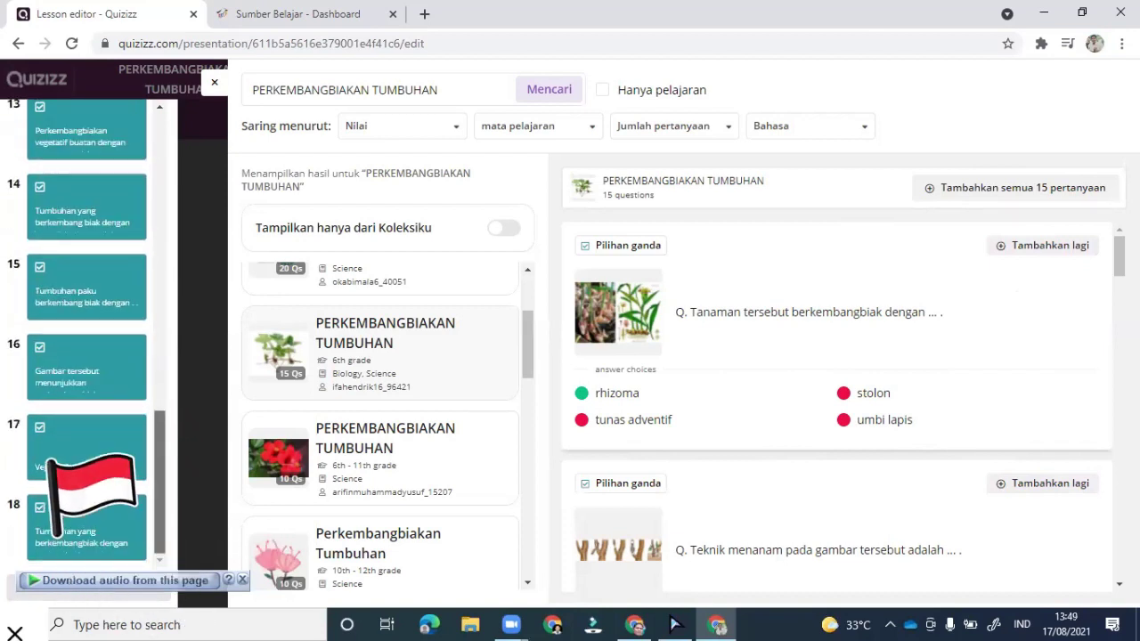
scroll(154, 223, "up", 9)
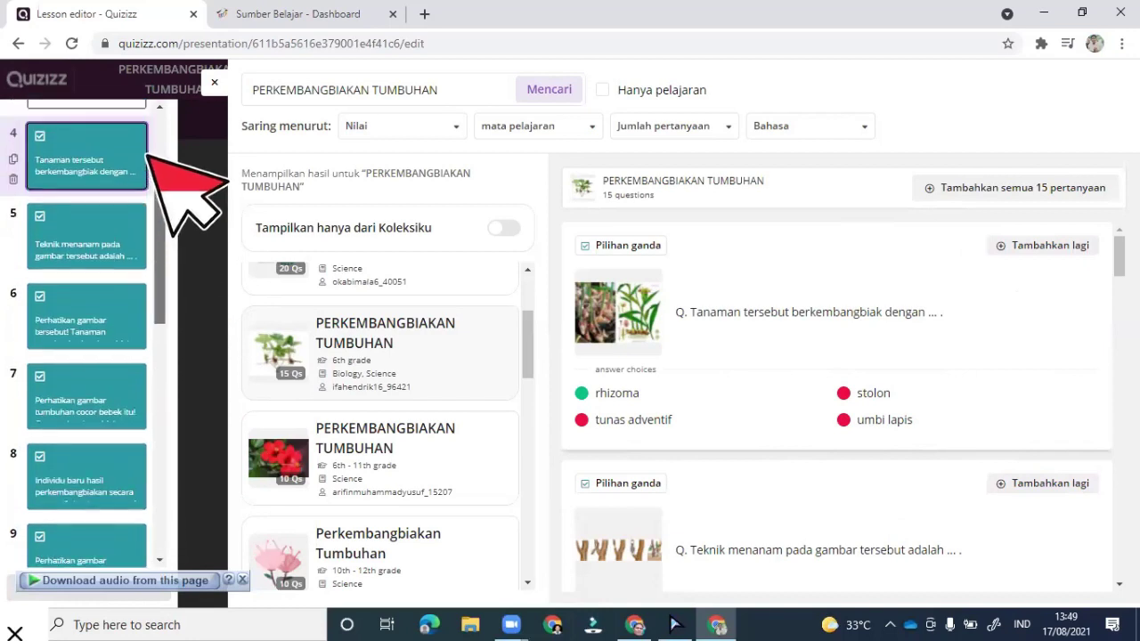
scroll(150, 155, "up", 3)
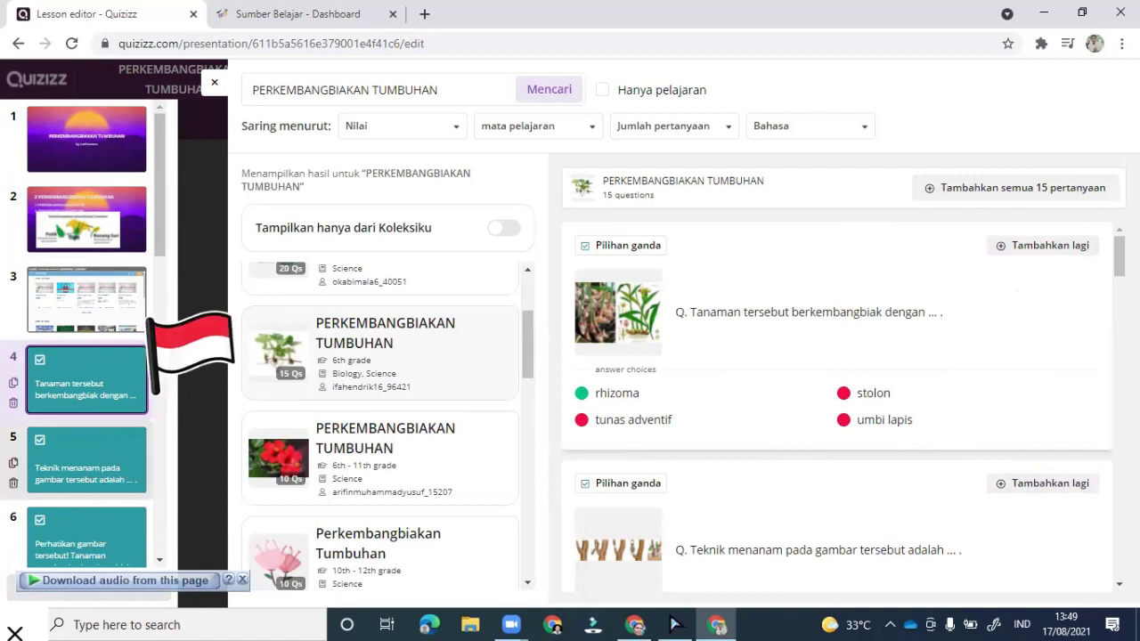
left_click_drag(157, 237, 190, 547)
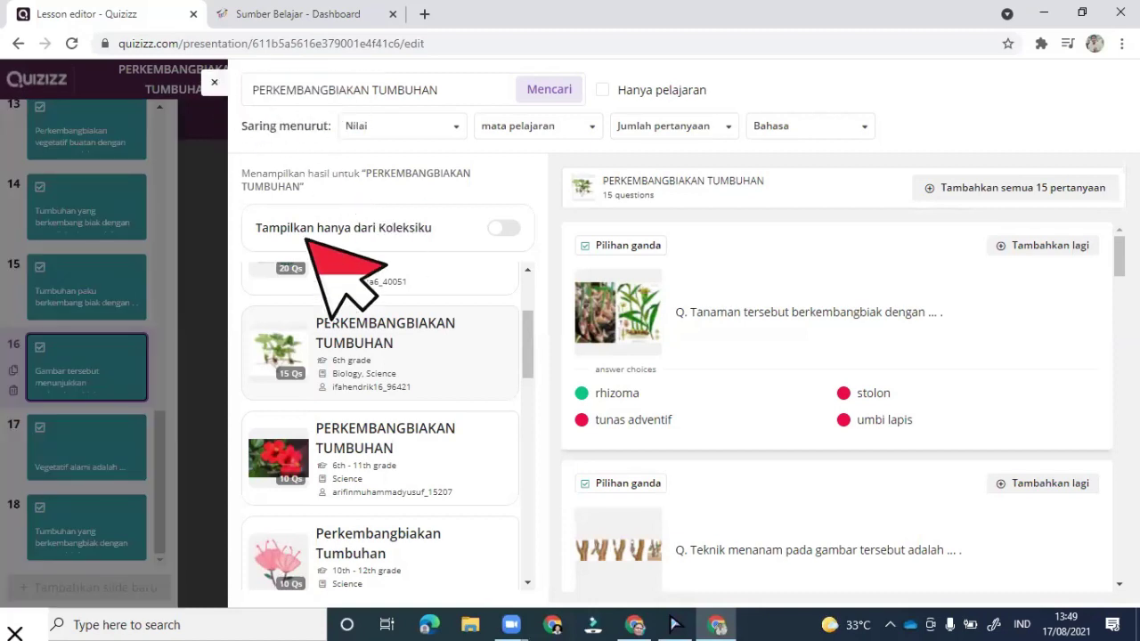
Close the question library and view the imported questions on slides 16, 17 and 18
left_click(133, 285)
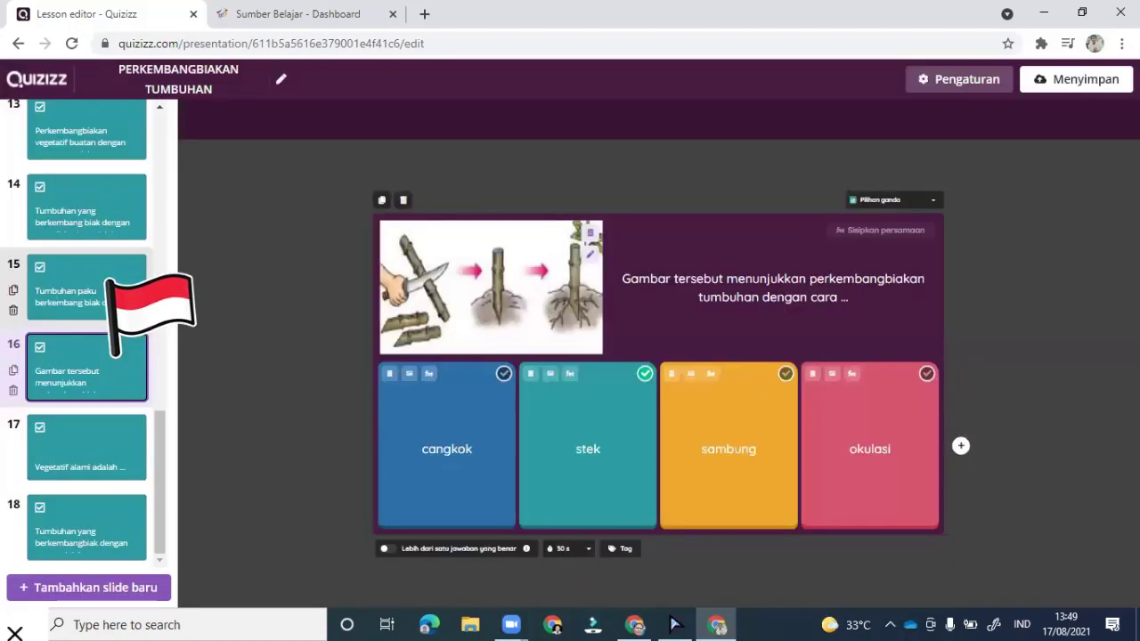
left_click(84, 367)
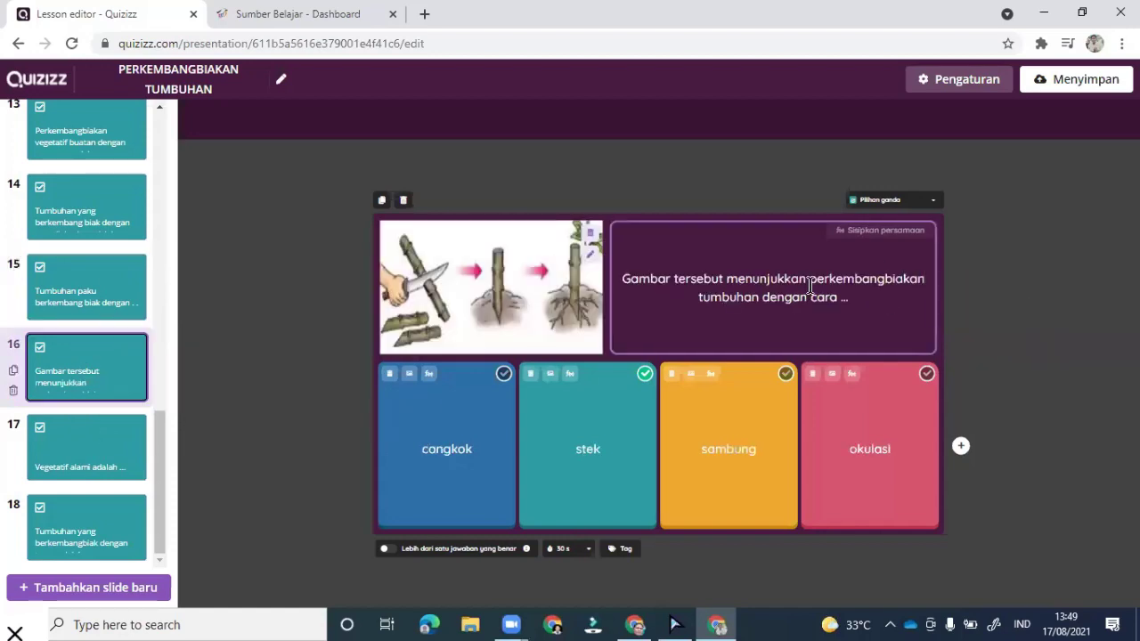
left_click(103, 447)
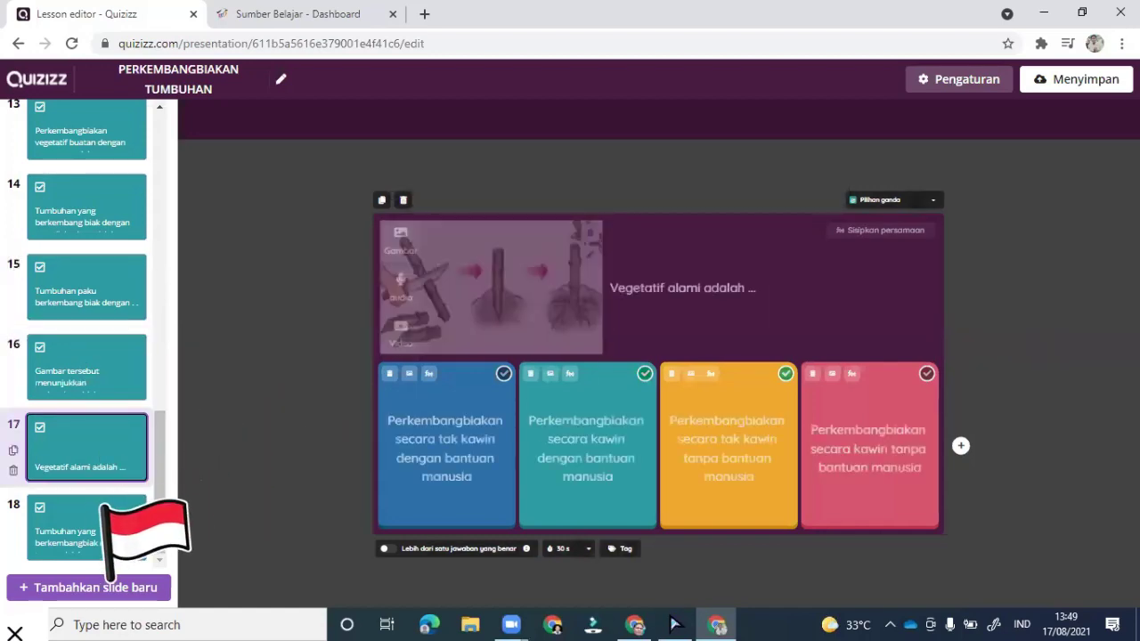
left_click(100, 514)
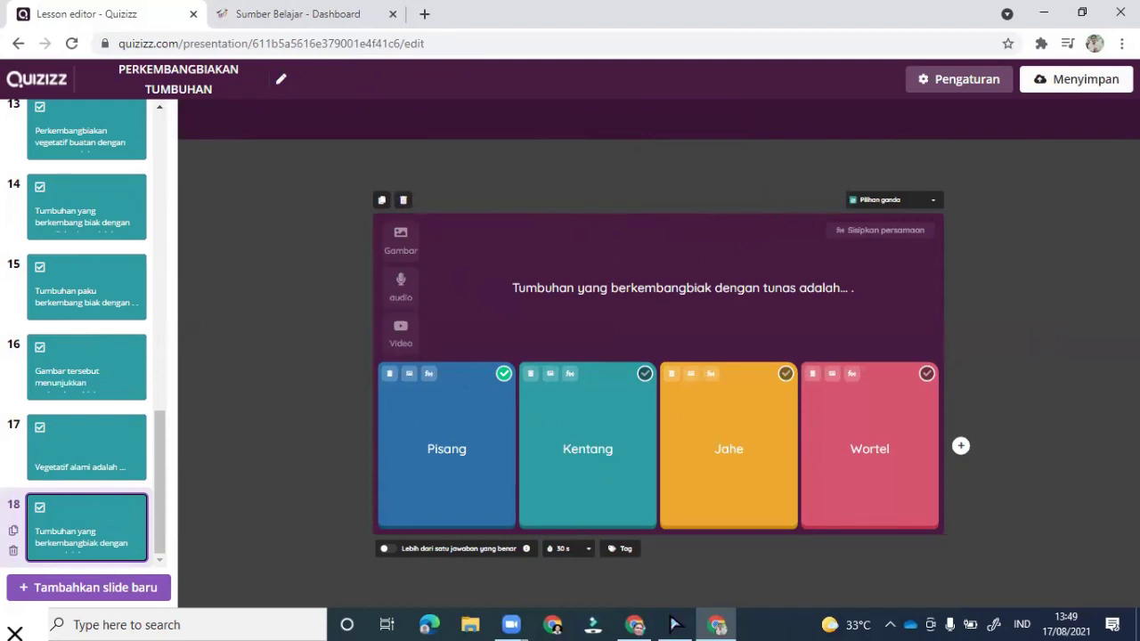
Start saving the lesson and upload the "kisspng-student-first-day-of-school" clip art from the ASSET > IMAGE folder as its title image
left_click(1075, 78)
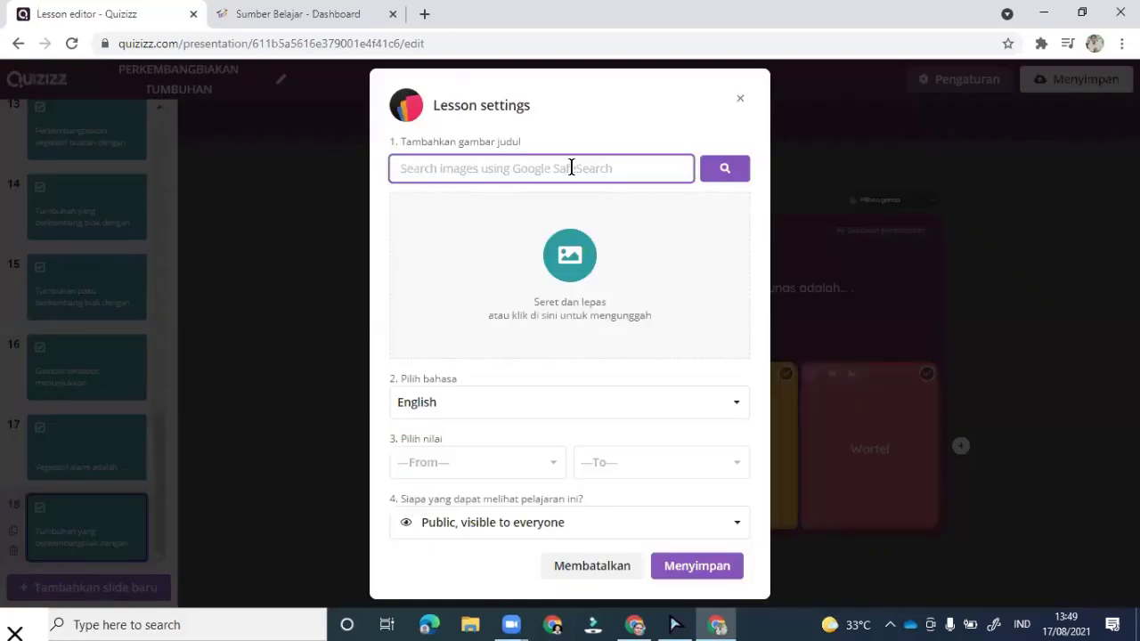
left_click(570, 256)
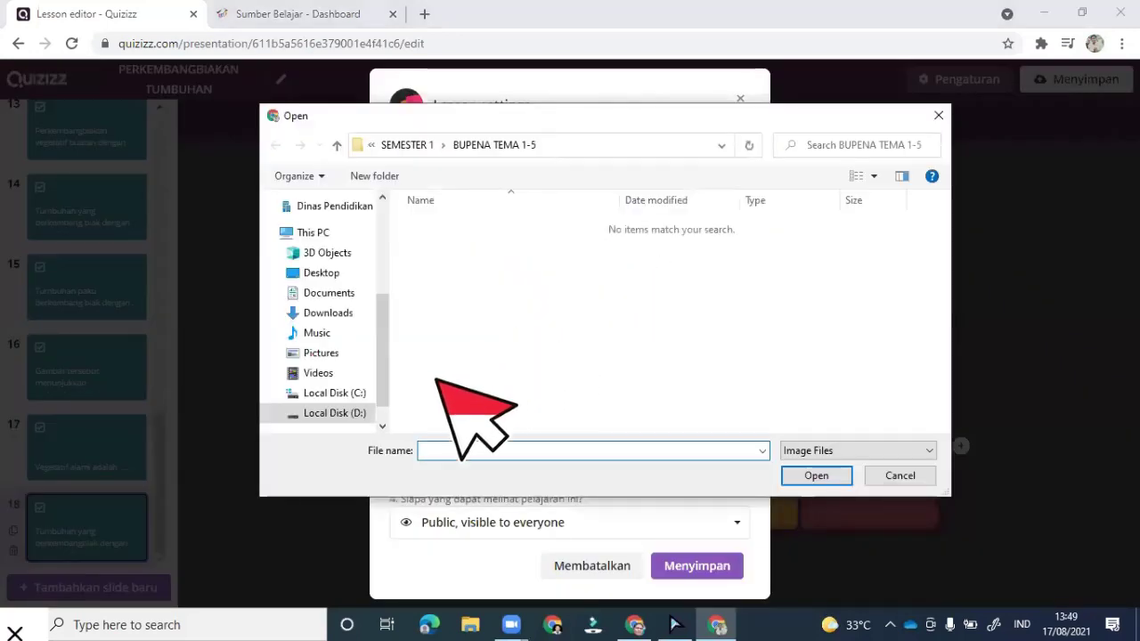
left_click(321, 352)
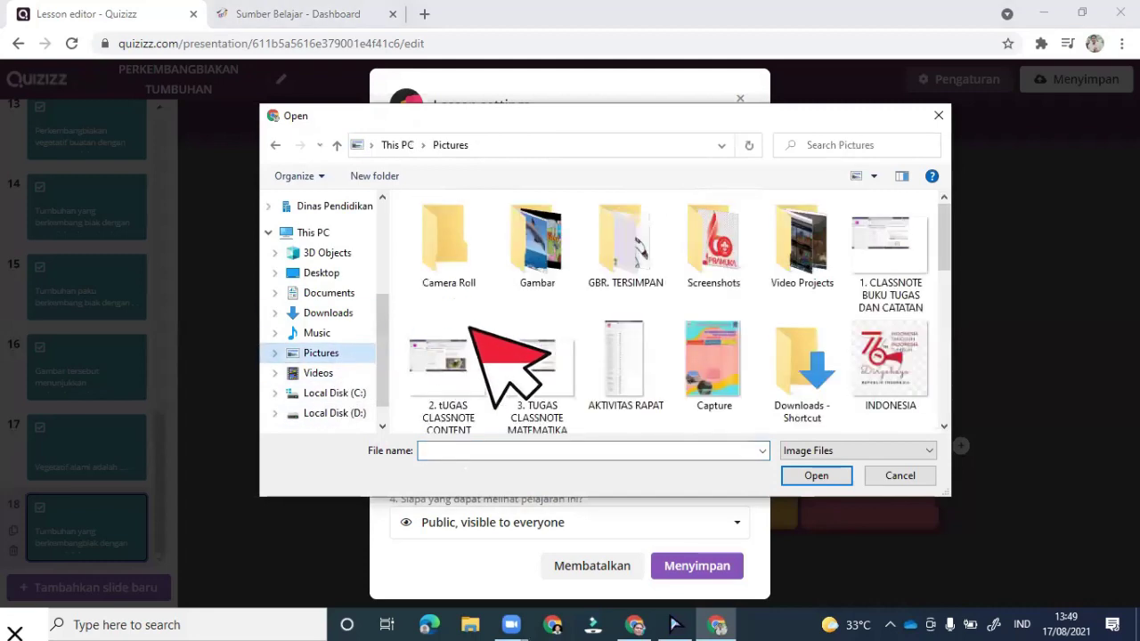
double_click(527, 242)
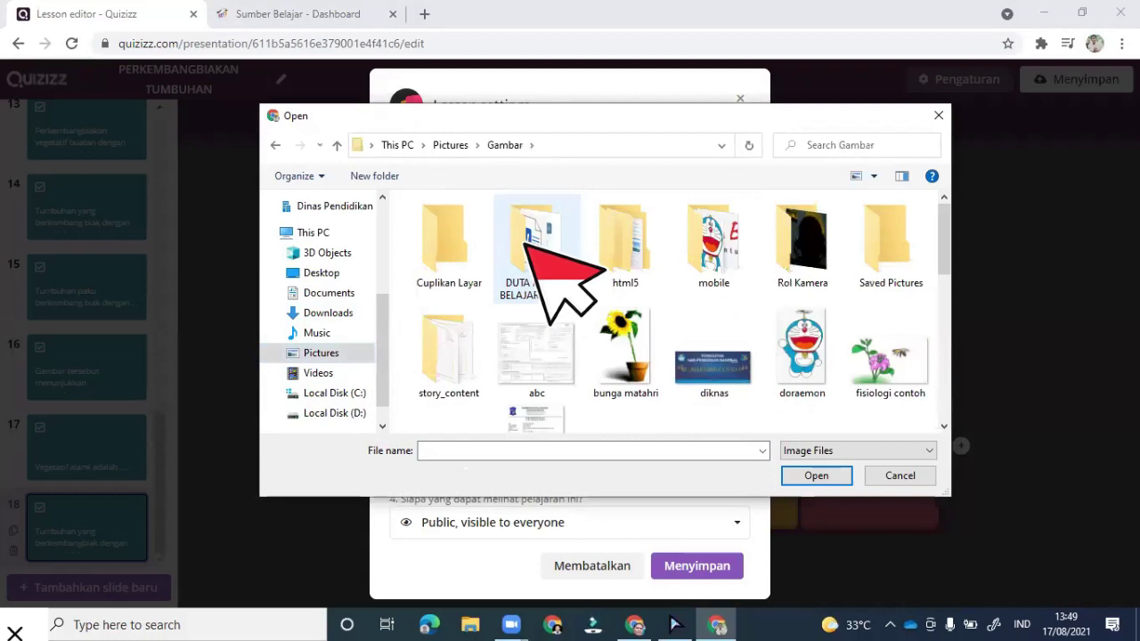
double_click(527, 245)
double_click(448, 249)
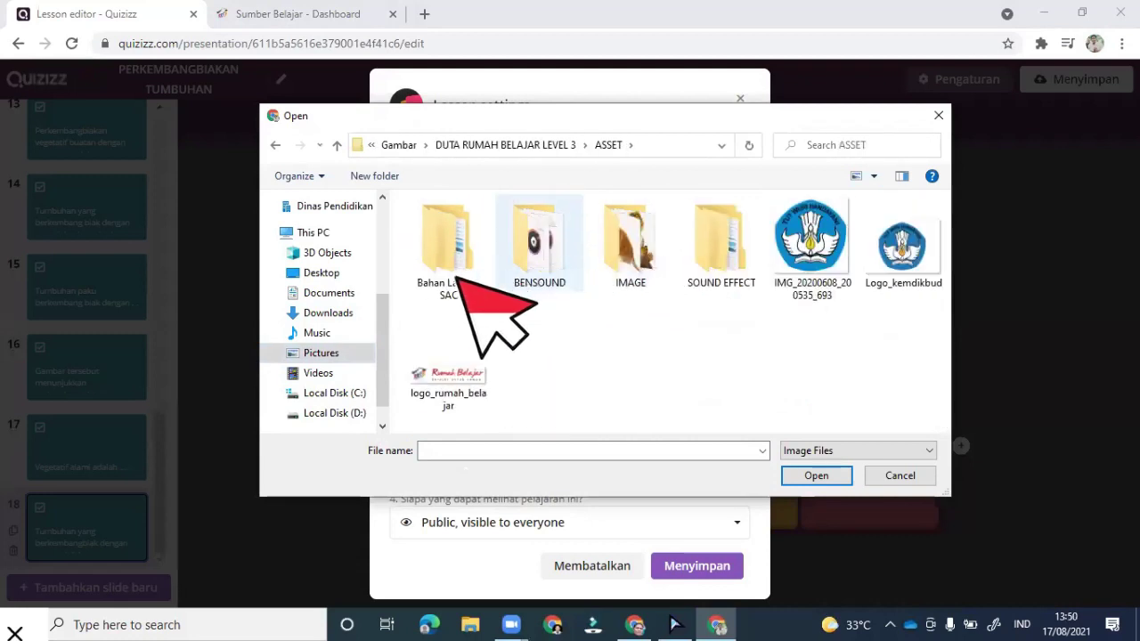
double_click(614, 264)
scroll(744, 281, "down", 3)
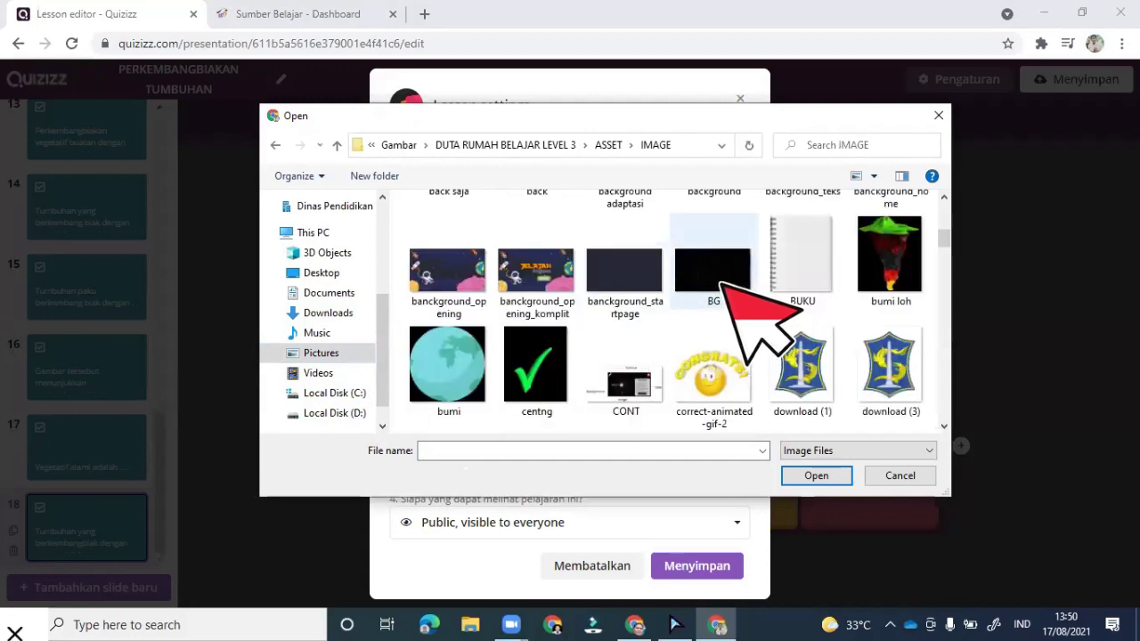
scroll(743, 285, "down", 5)
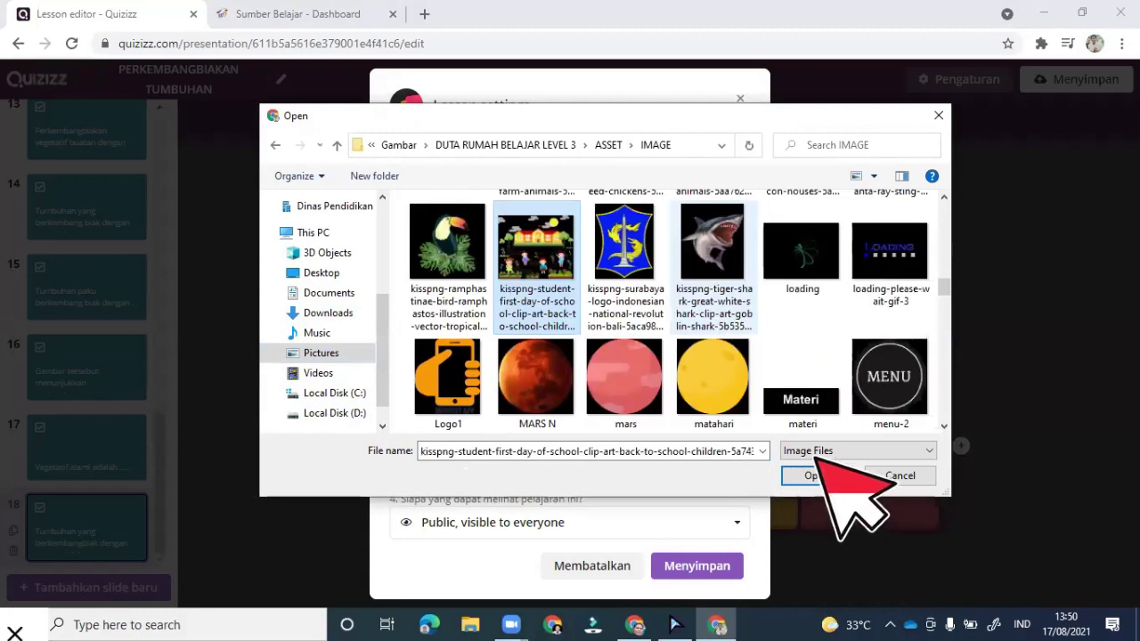
left_click(828, 471)
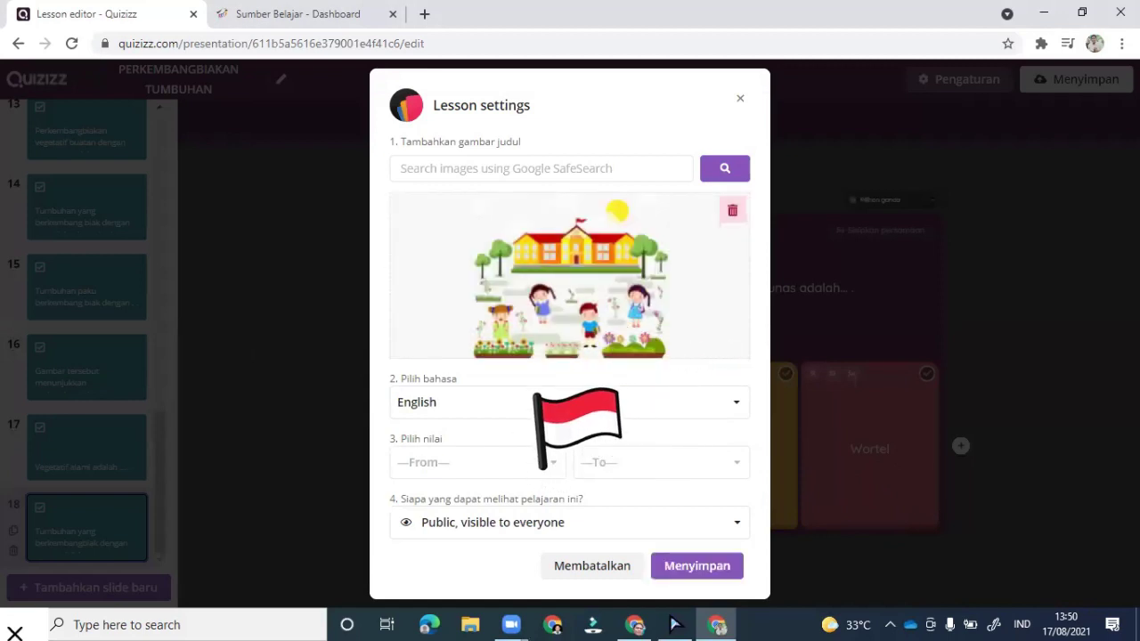
Set the lesson's language to Indonesian and its grade range from 5th to 6th
left_click(537, 402)
left_click(452, 508)
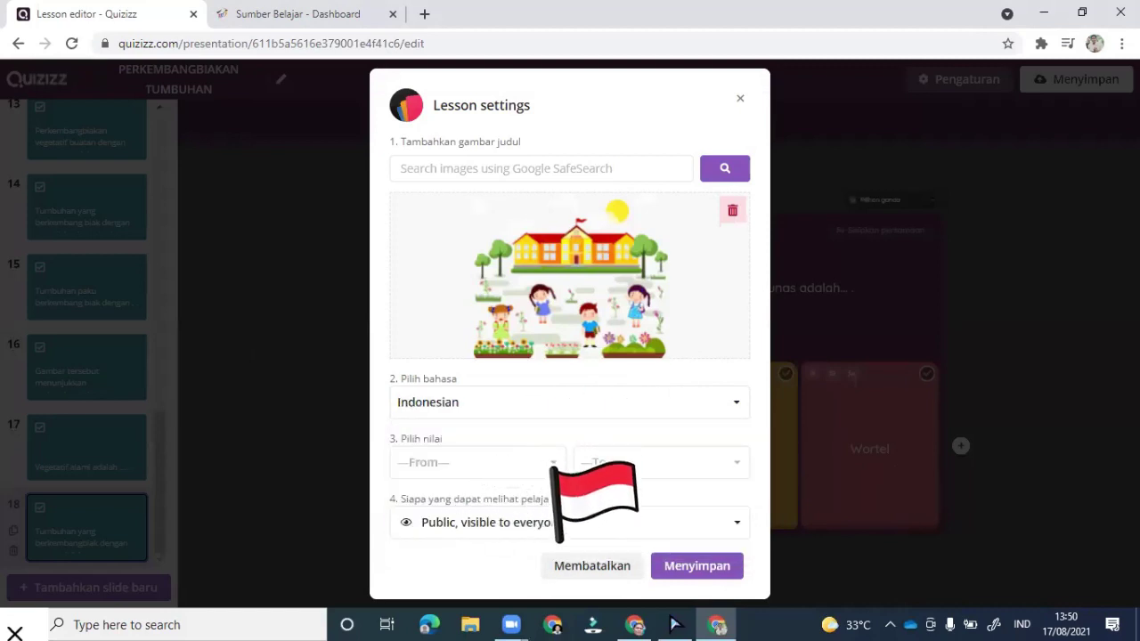
left_click(552, 463)
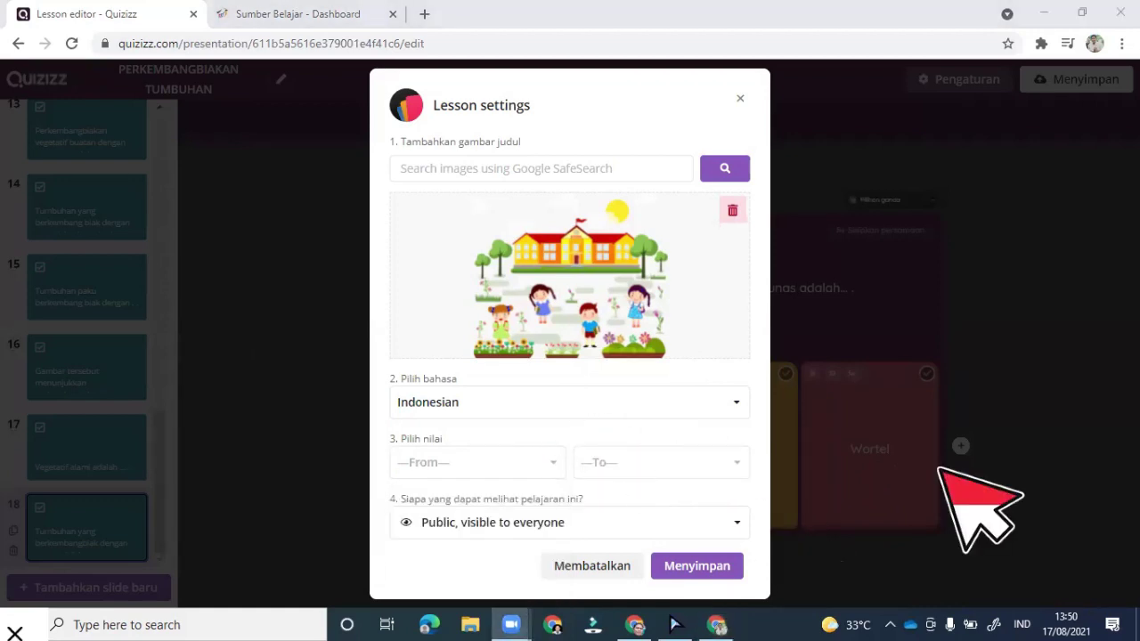
left_click(497, 459)
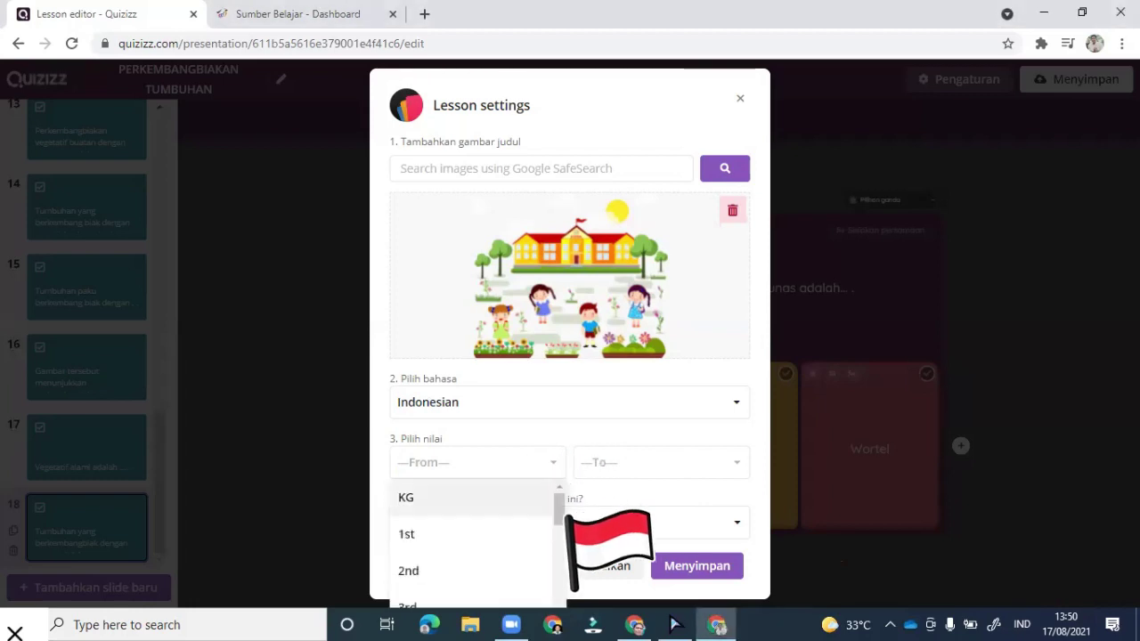
left_click_drag(562, 503, 556, 538)
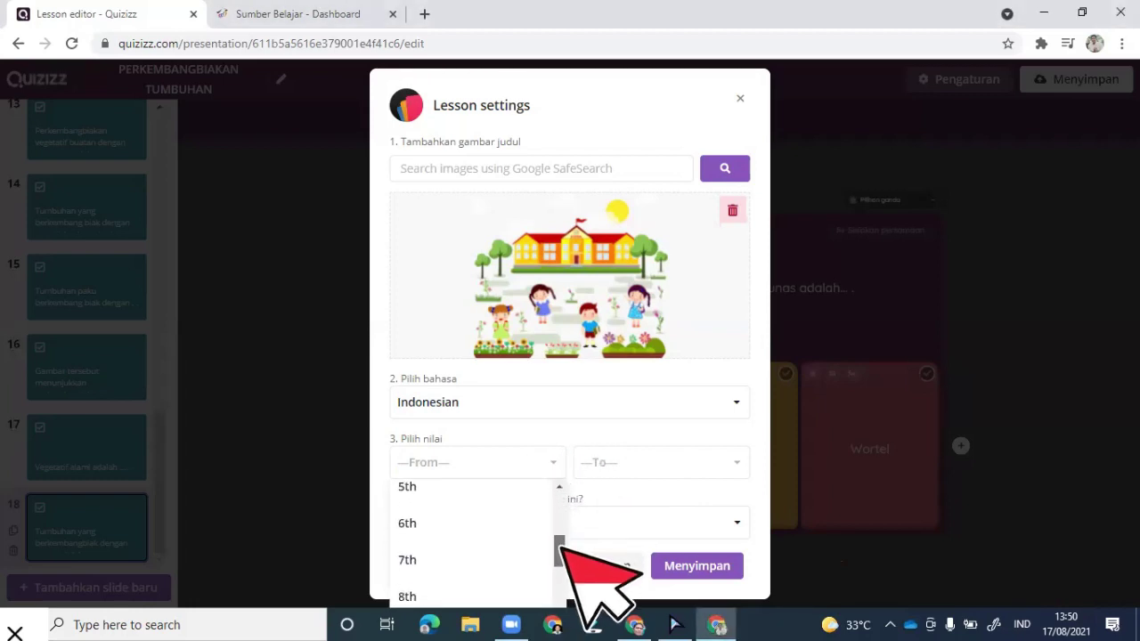
left_click(448, 529)
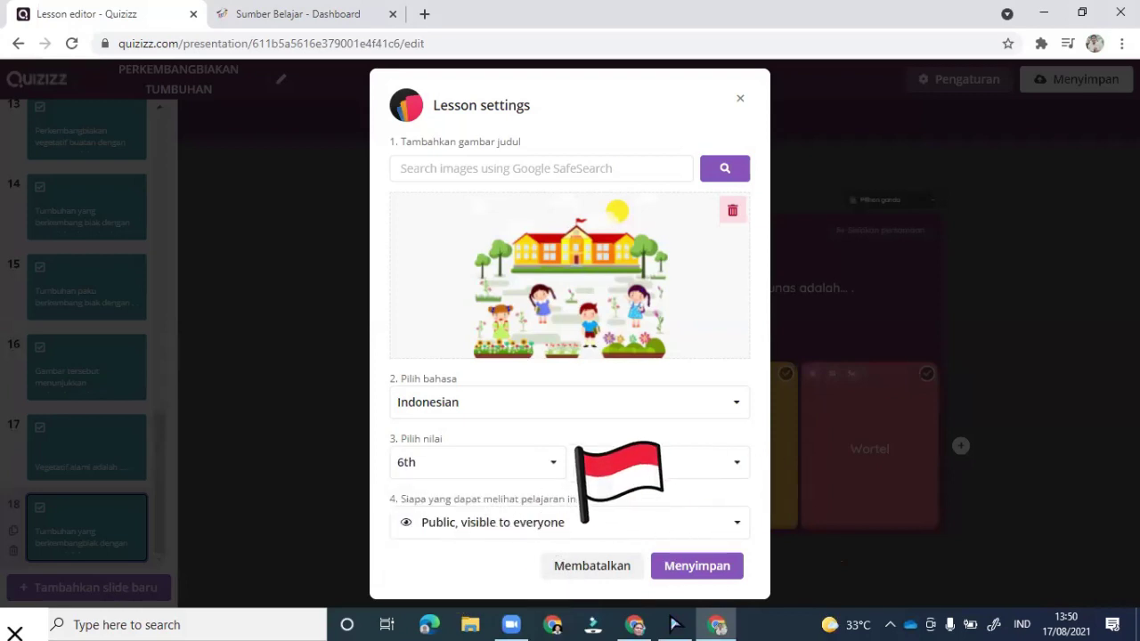
left_click(552, 462)
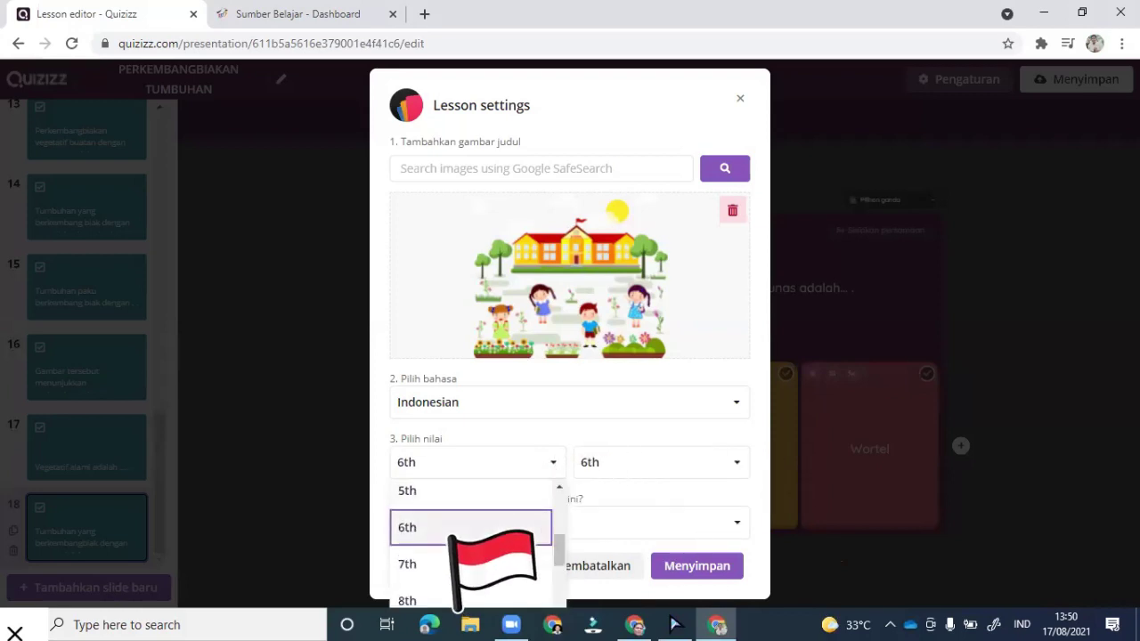
left_click(437, 488)
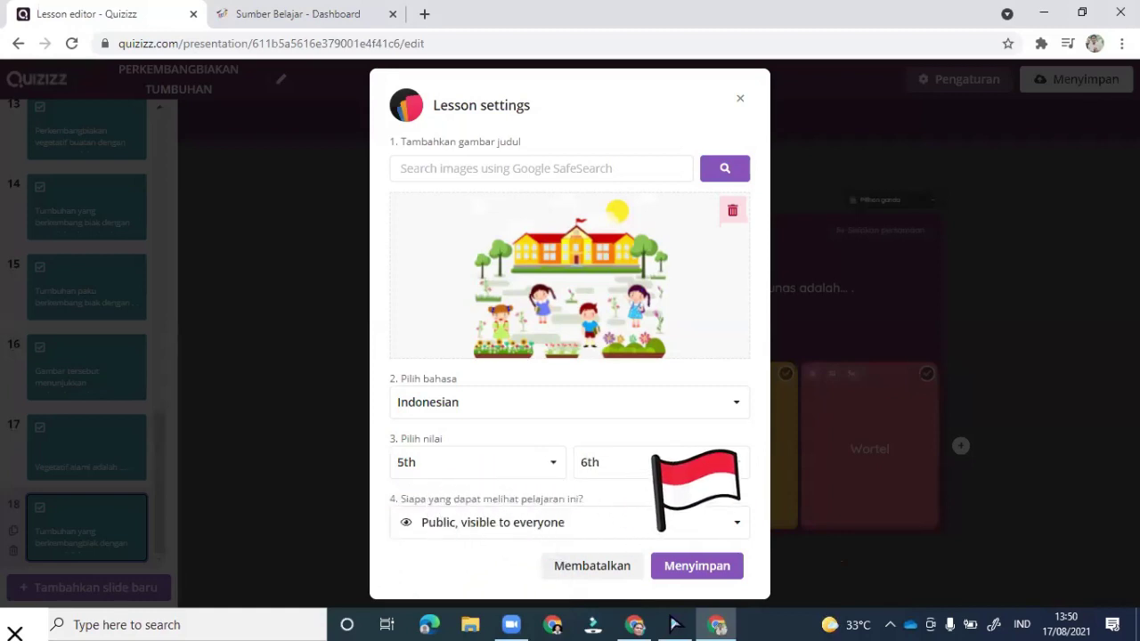
Check the lesson's visibility options, keep it public to everyone, and save the lesson settings
left_click(585, 526)
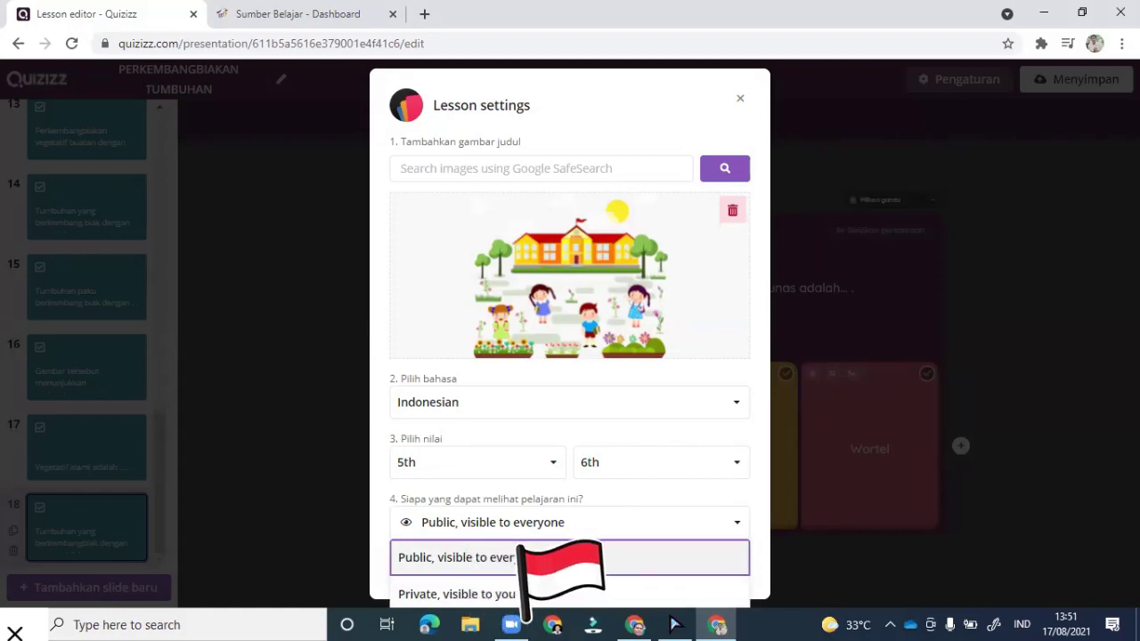
left_click(303, 454)
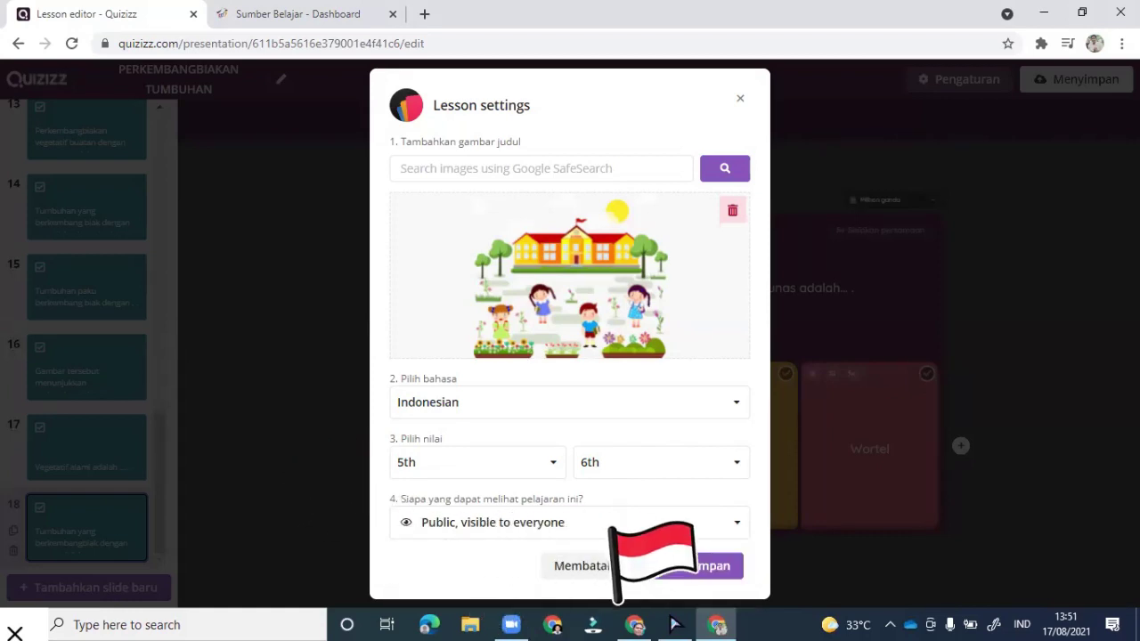
left_click(708, 562)
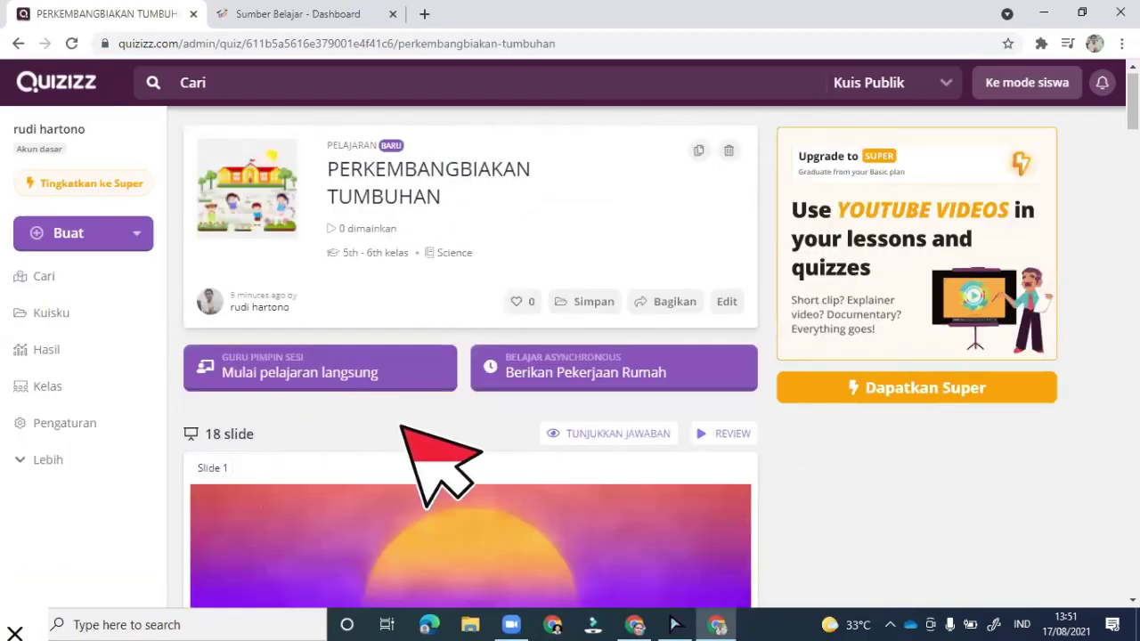
Launch the saved lesson as a live teacher-led session, reviewing the general and activity settings and leaving them at their defaults
scroll(400, 441, "down", 2)
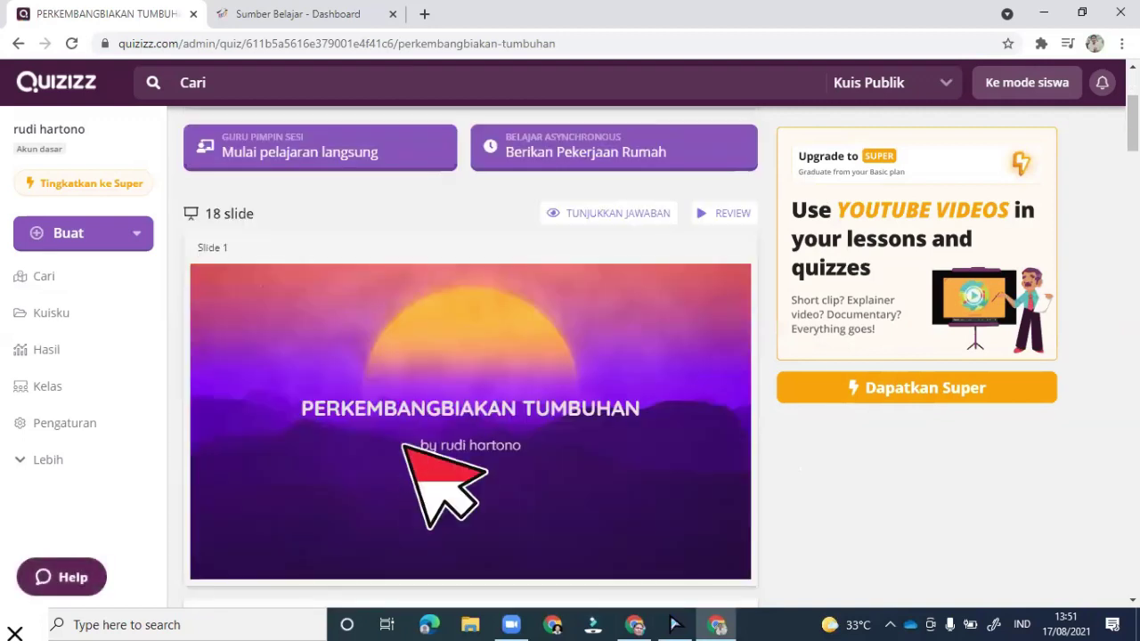
scroll(403, 443, "up", 2)
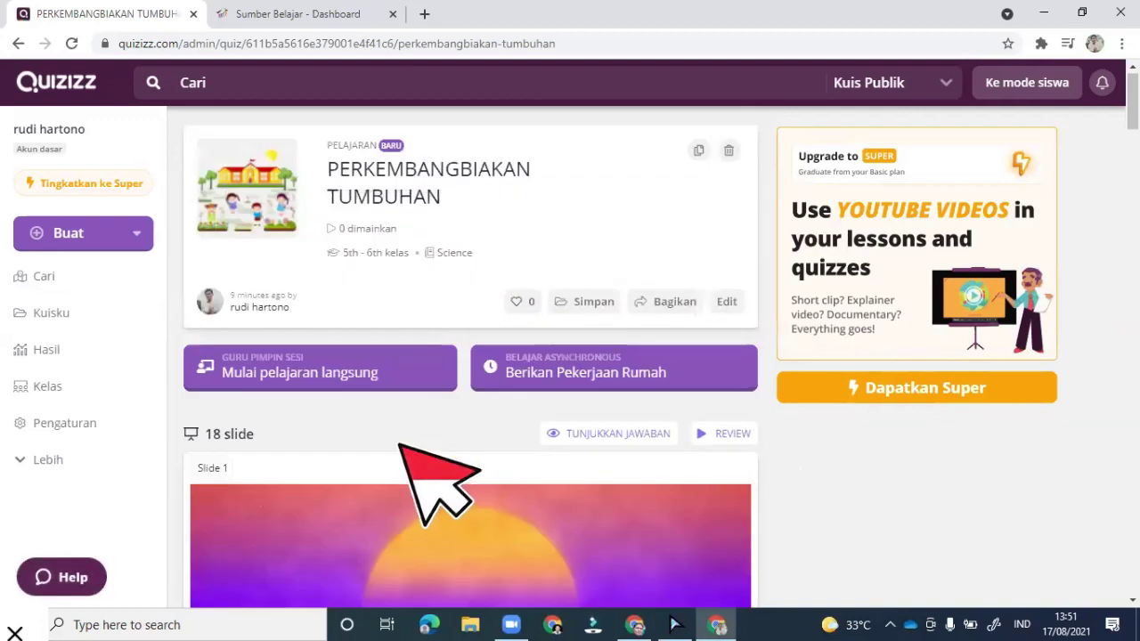
left_click(382, 372)
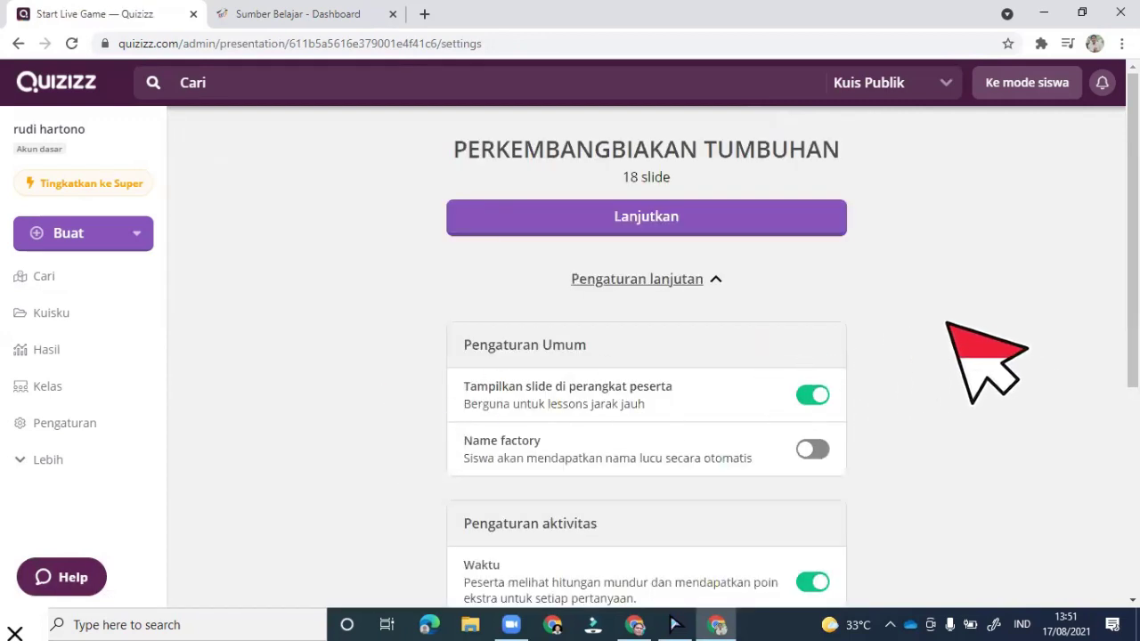
scroll(943, 327, "down", 1)
scroll(942, 326, "down", 3)
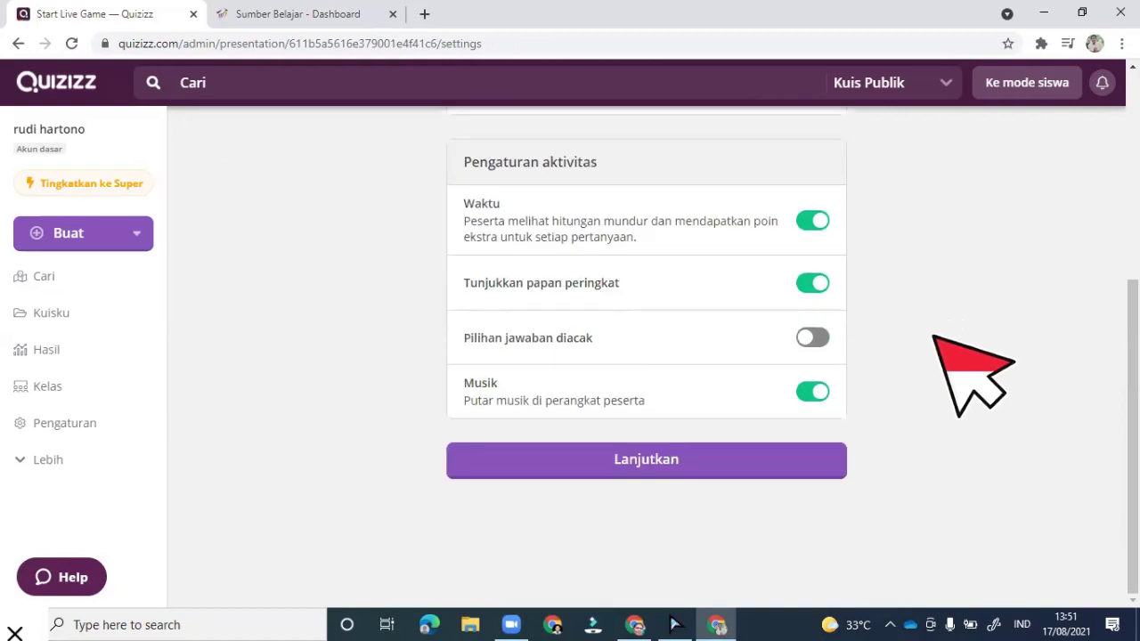
scroll(933, 337, "up", 4)
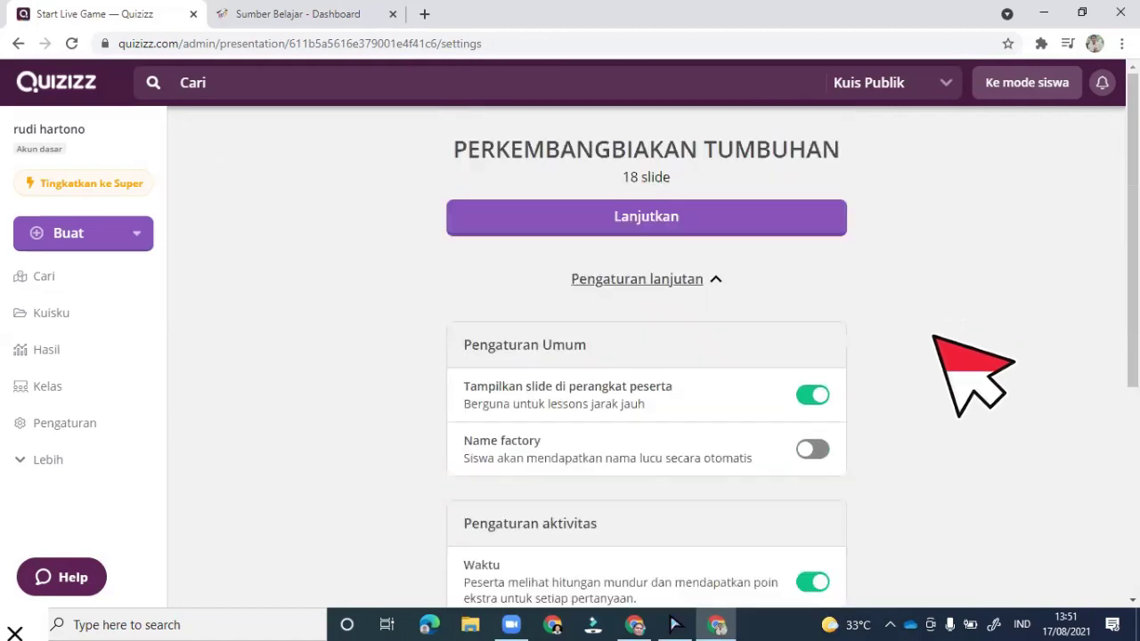
left_click(737, 217)
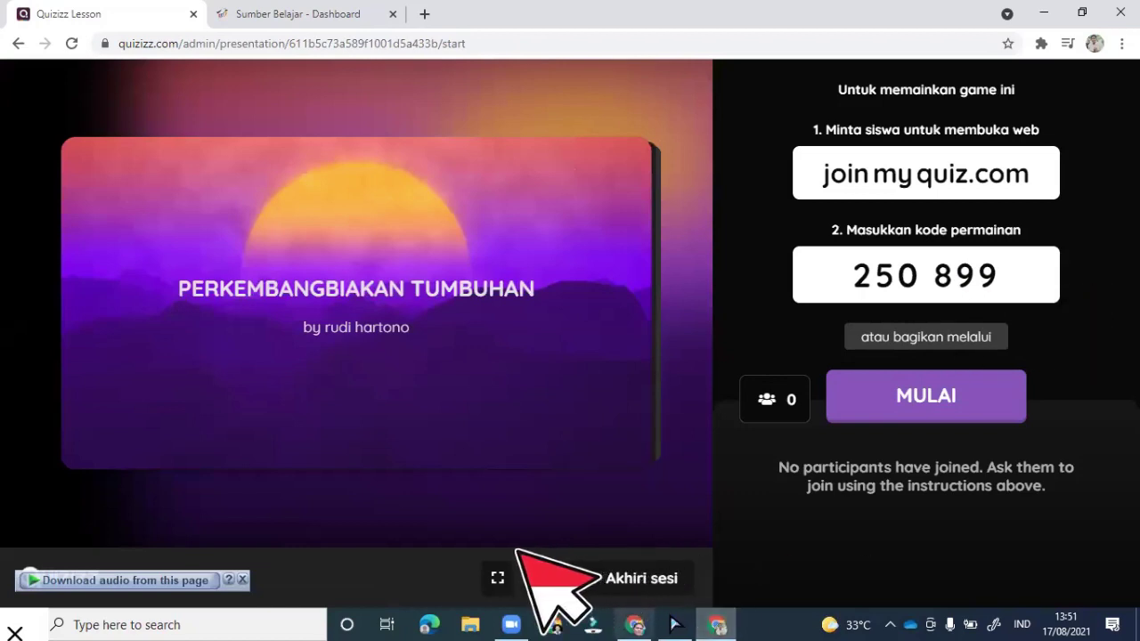
mouse_move(511, 624)
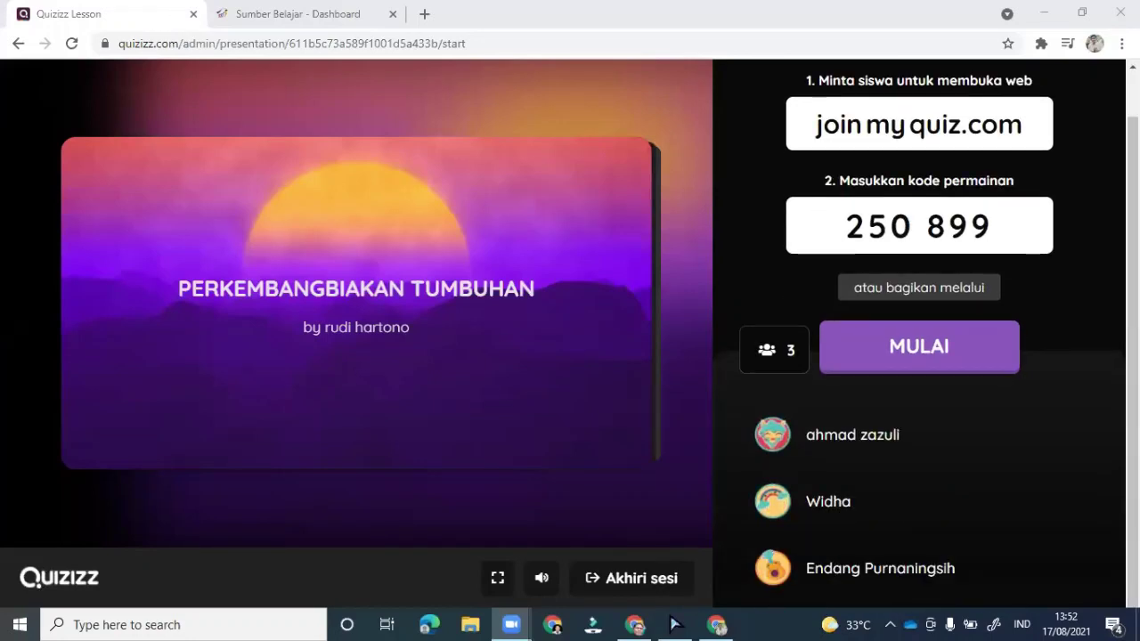
Review the participants who have joined in the waiting room and start the live lesson
scroll(926, 341, "down", 1)
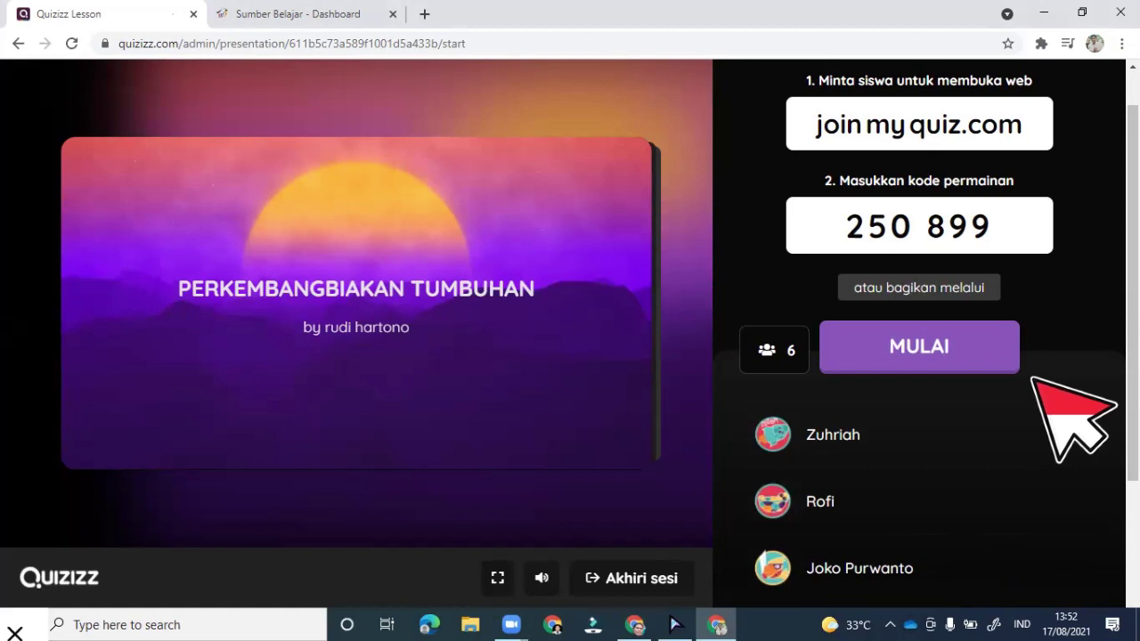
scroll(917, 401, "down", 2)
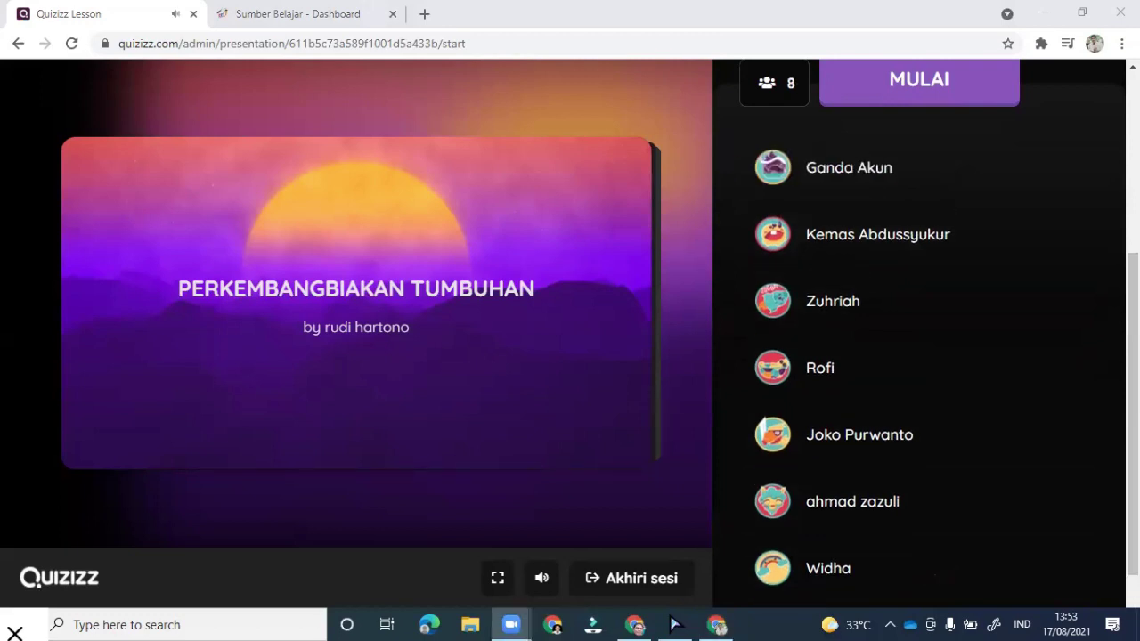
scroll(1006, 382, "up", 4)
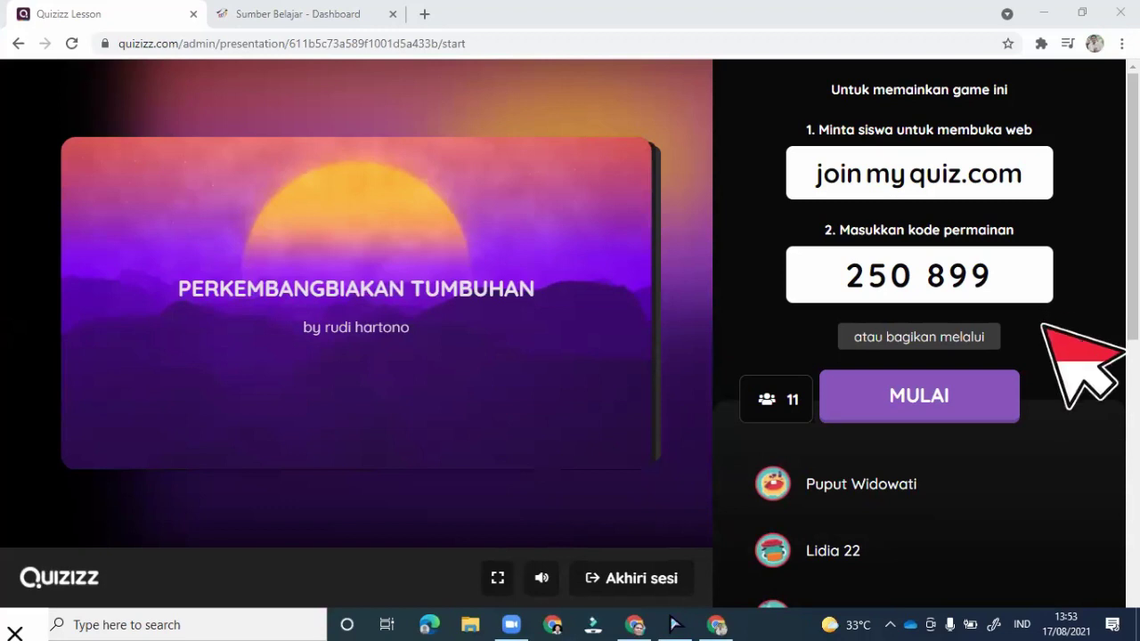
scroll(917, 303, "down", 3)
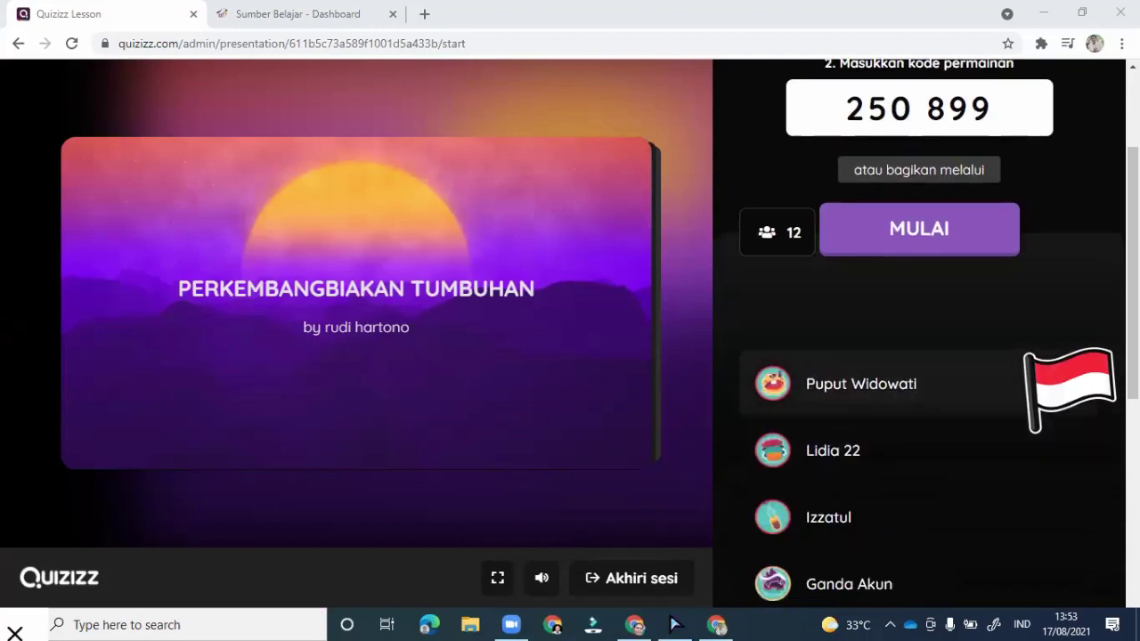
scroll(917, 356, "down", 5)
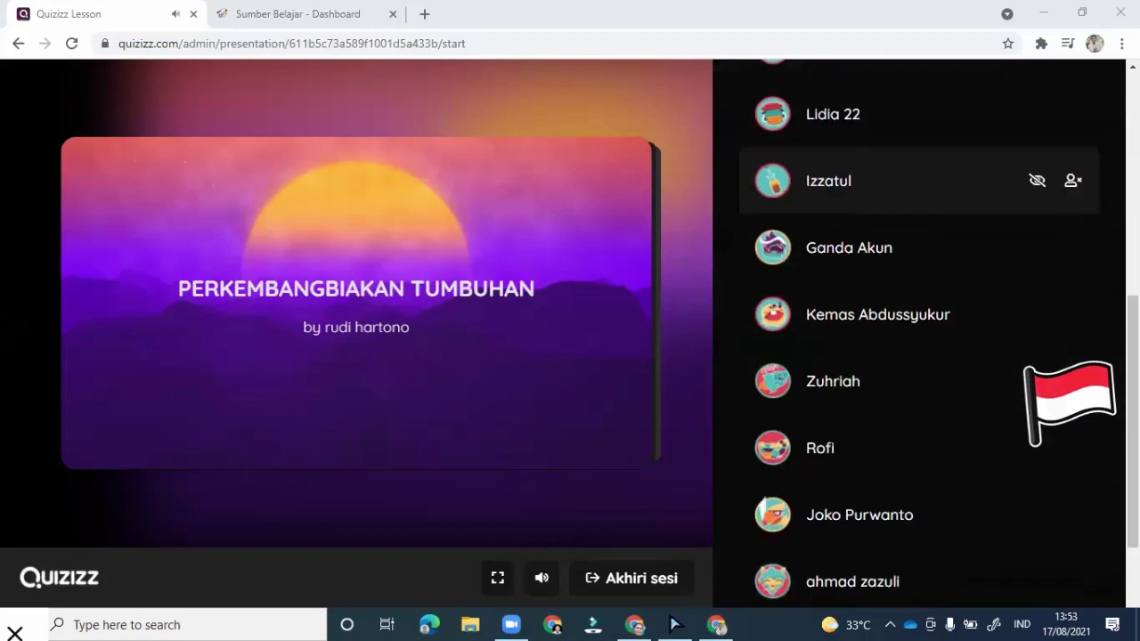
scroll(916, 356, "up", 5)
scroll(1046, 356, "up", 3)
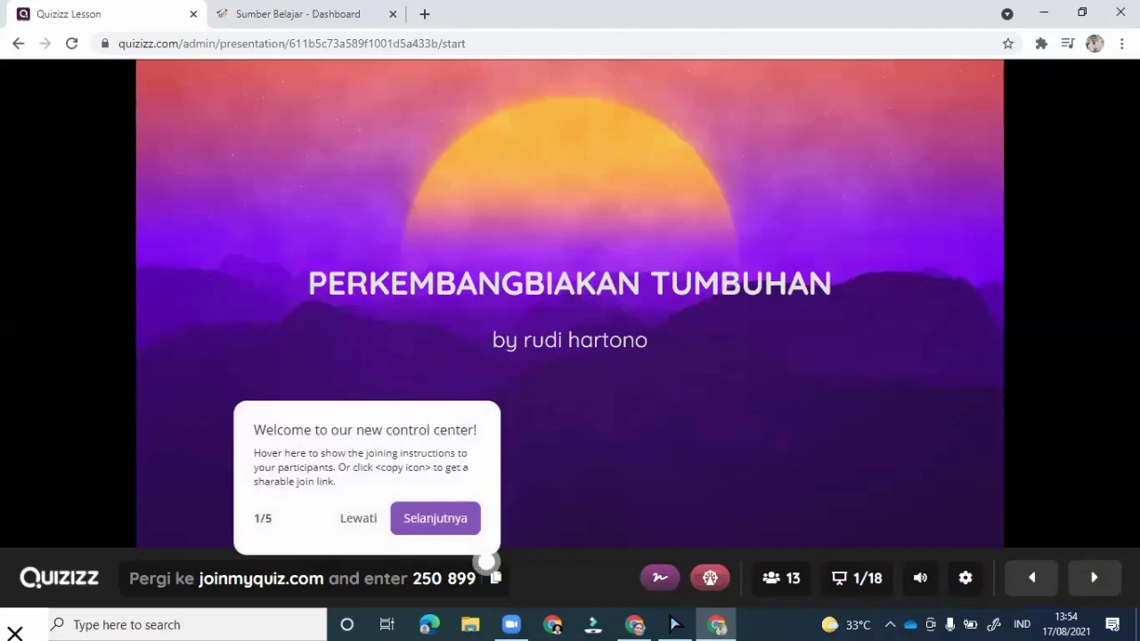
Go through the five-part introduction to the session control center and finish it
left_click(422, 514)
left_click(1068, 504)
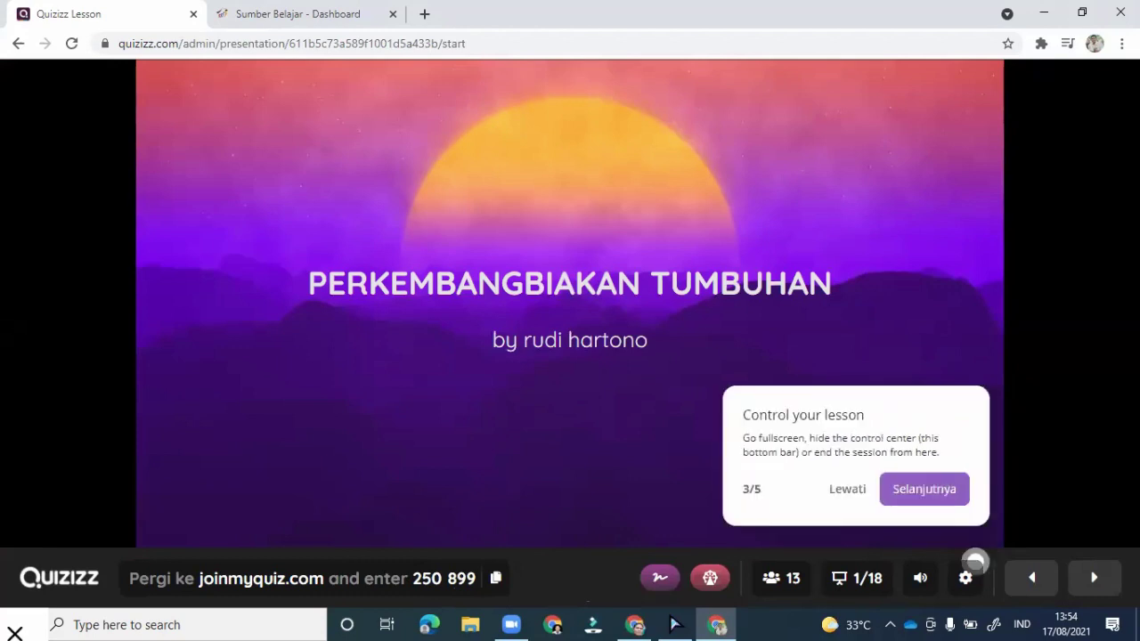
left_click(923, 486)
left_click(748, 504)
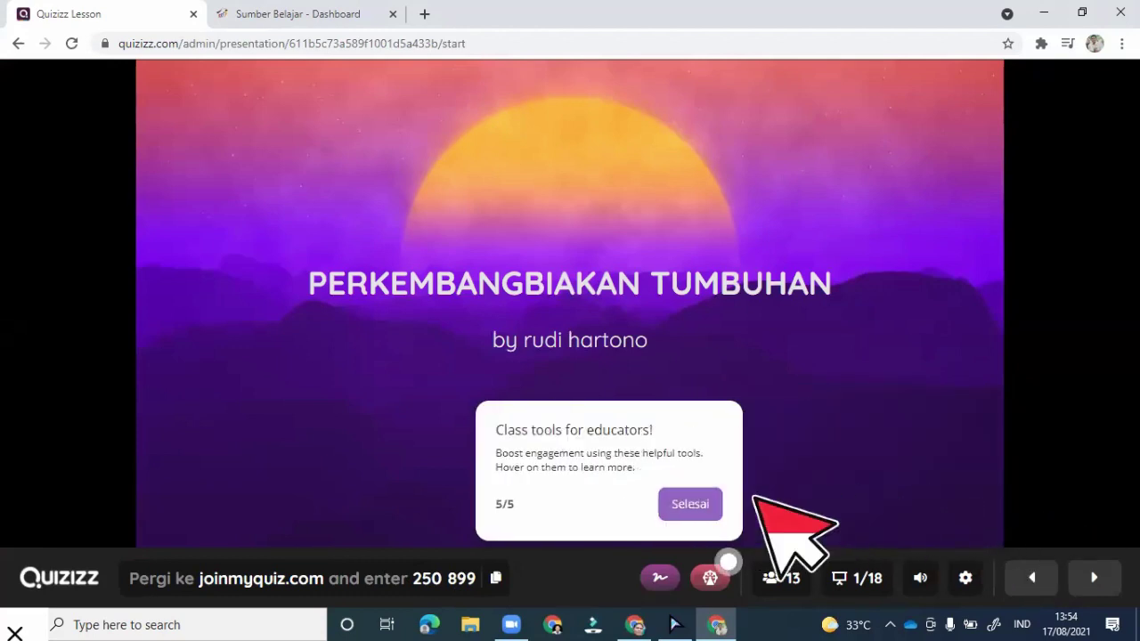
left_click(690, 504)
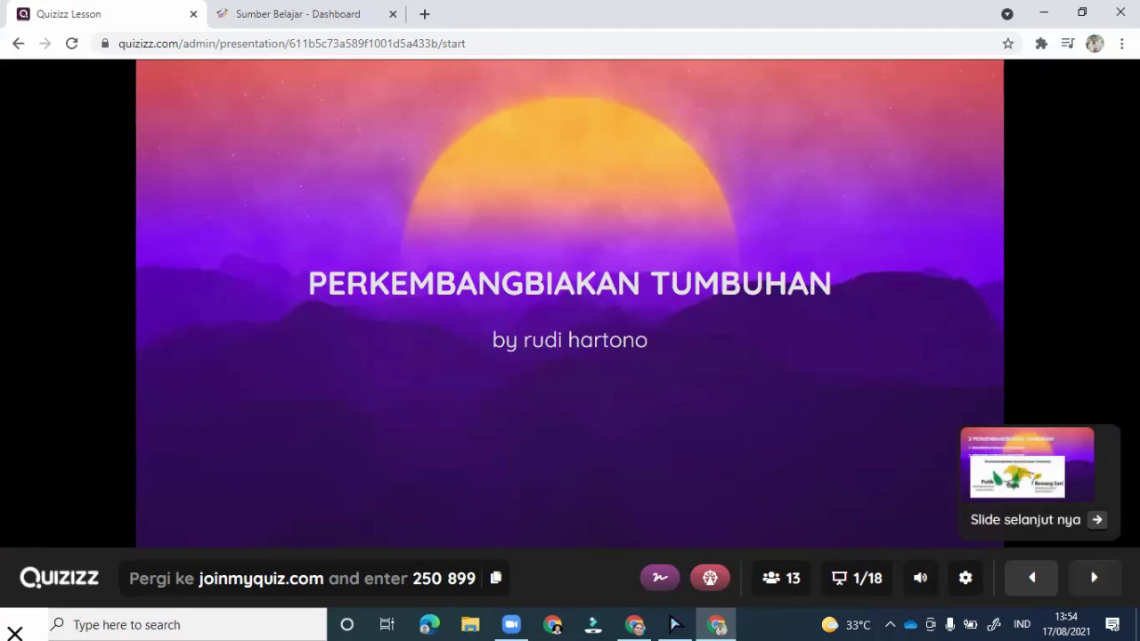
Advance the lesson past the plant reproduction slide and the Sumber Belajar web page to the first question on slide 4
key("Right")
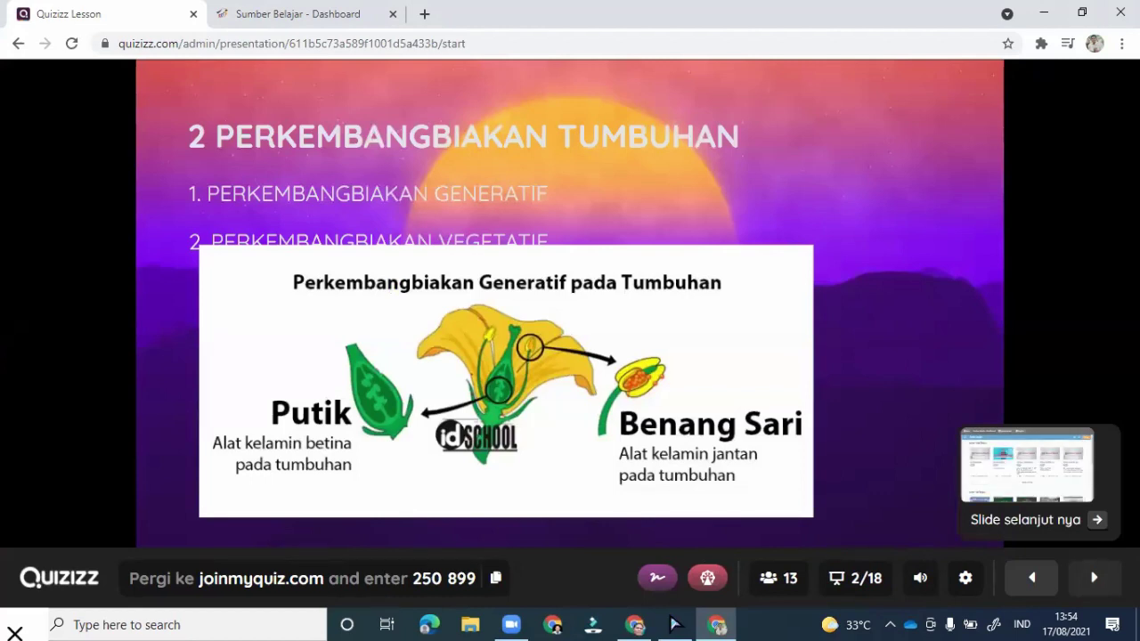
key("Right")
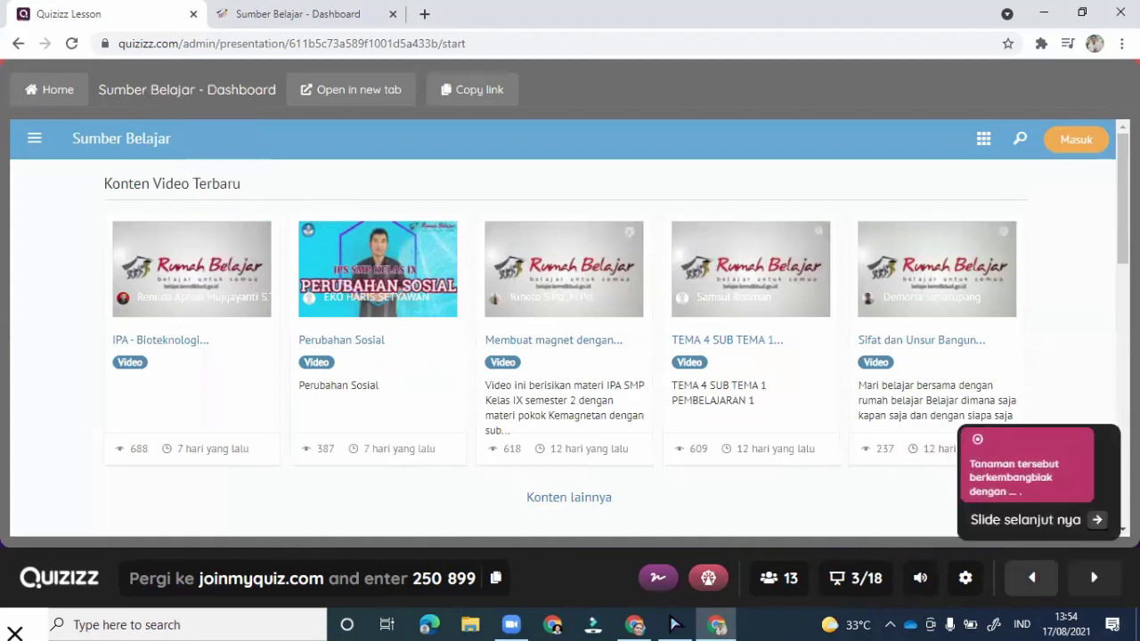
key("Right")
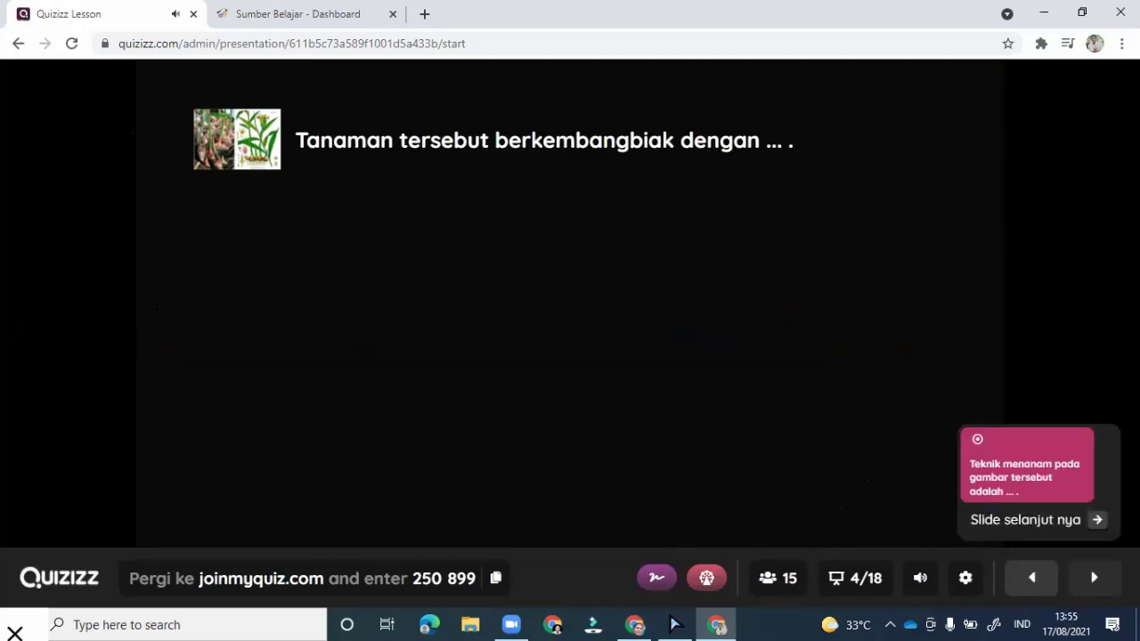
Present the planting technique question on slide 5, check who has answered, and continue to the onion question on slide 6
key("Right")
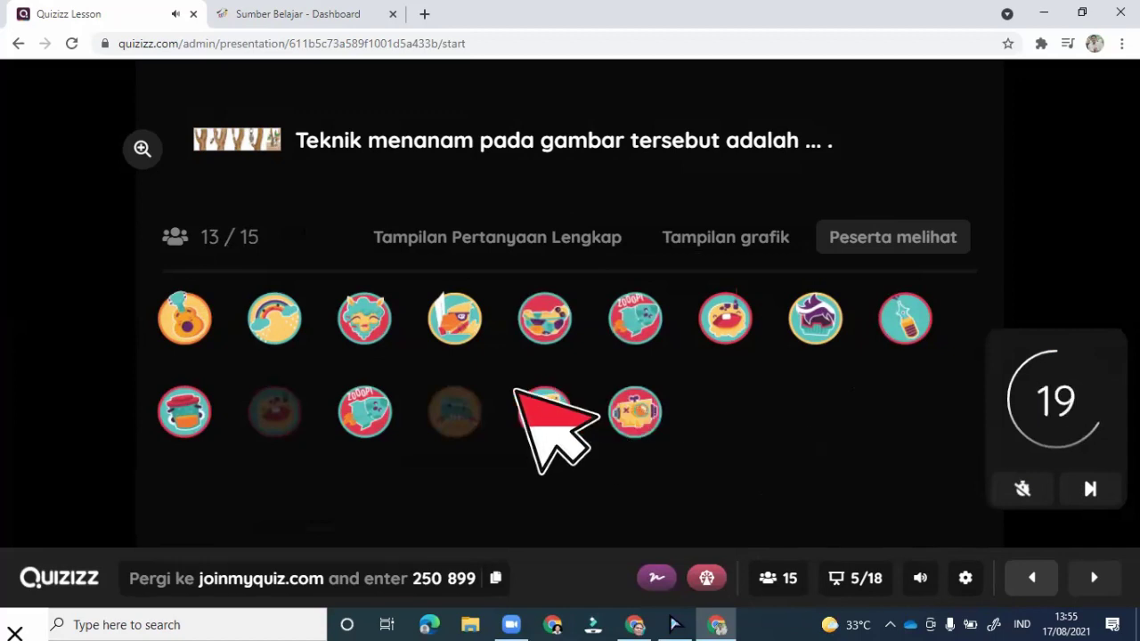
mouse_move(276, 429)
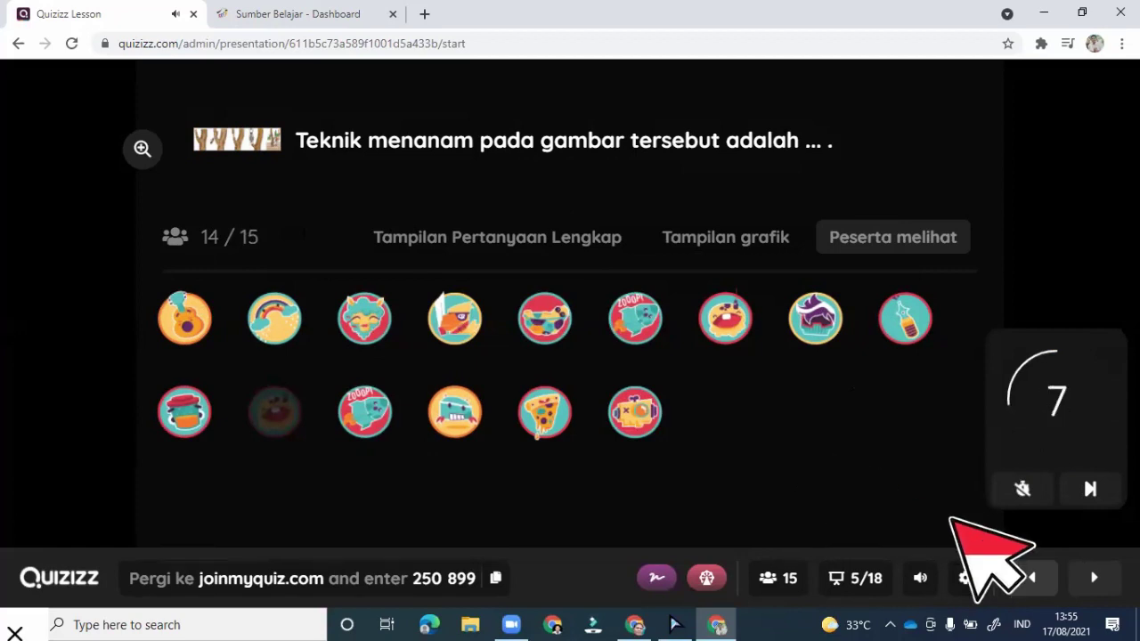
mouse_move(1094, 577)
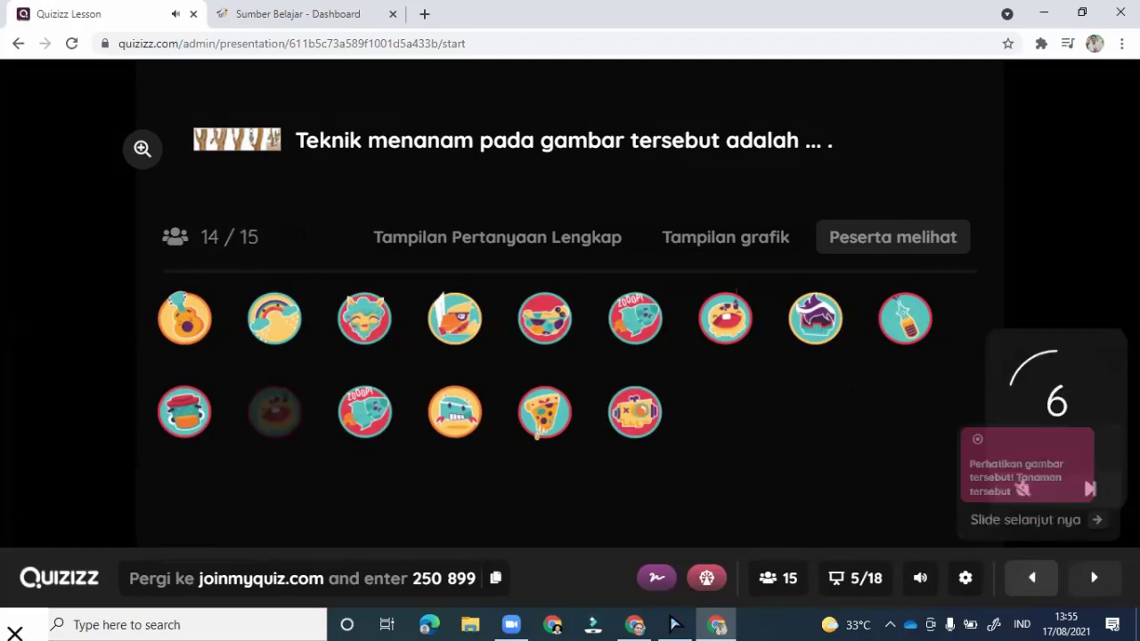
left_click(1095, 577)
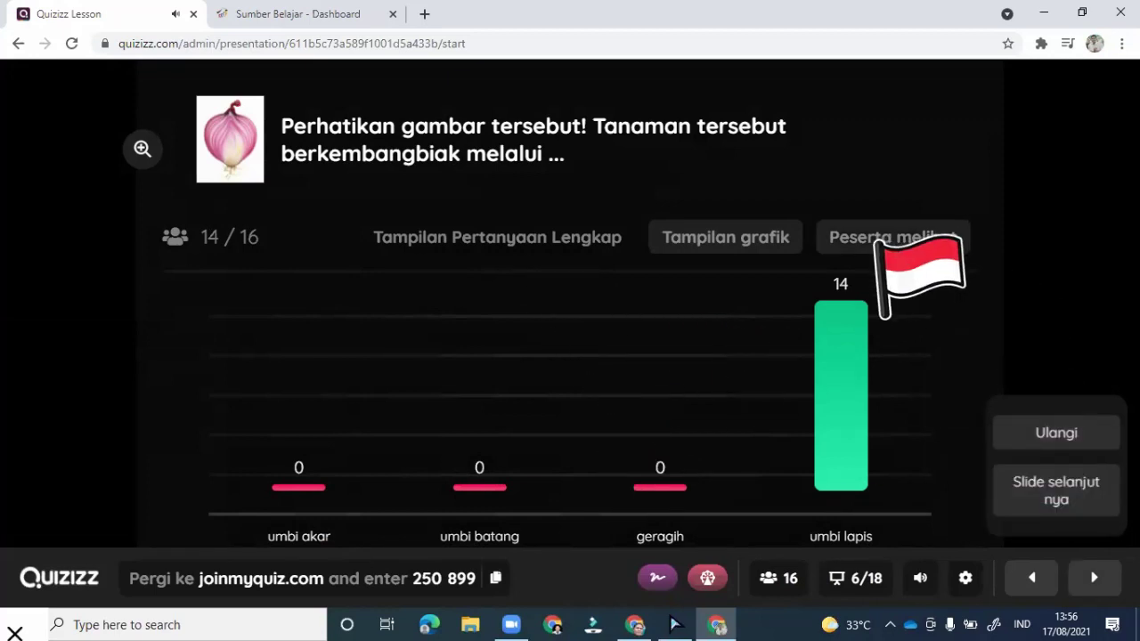
Show the participant view for the onion question and continue past the cocor bebek question to slide 8
left_click(885, 240)
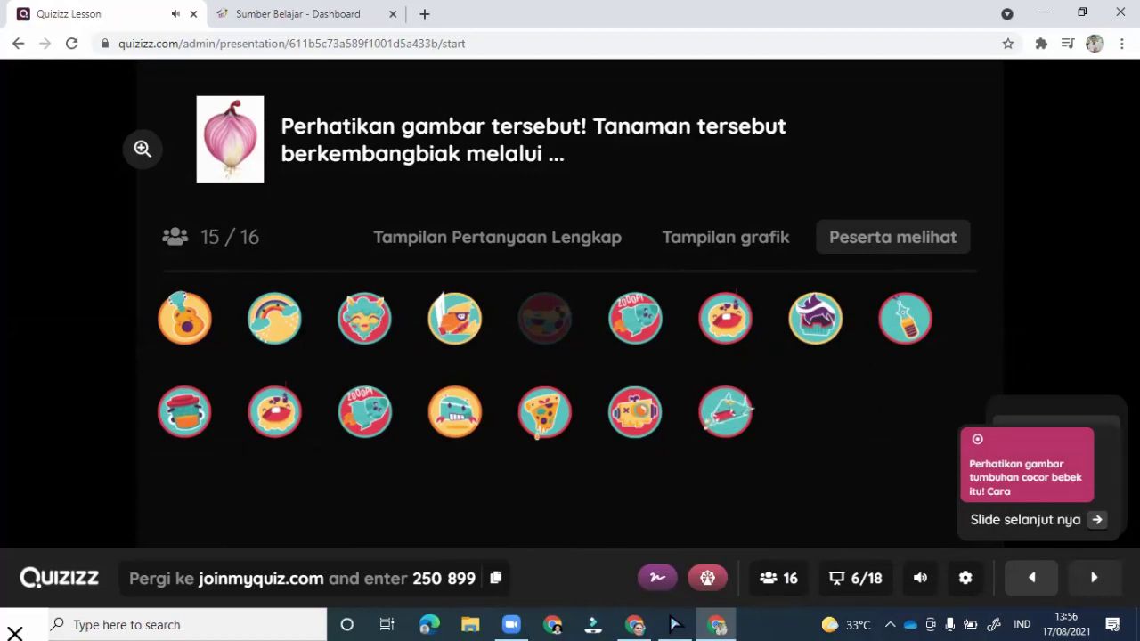
key("Right")
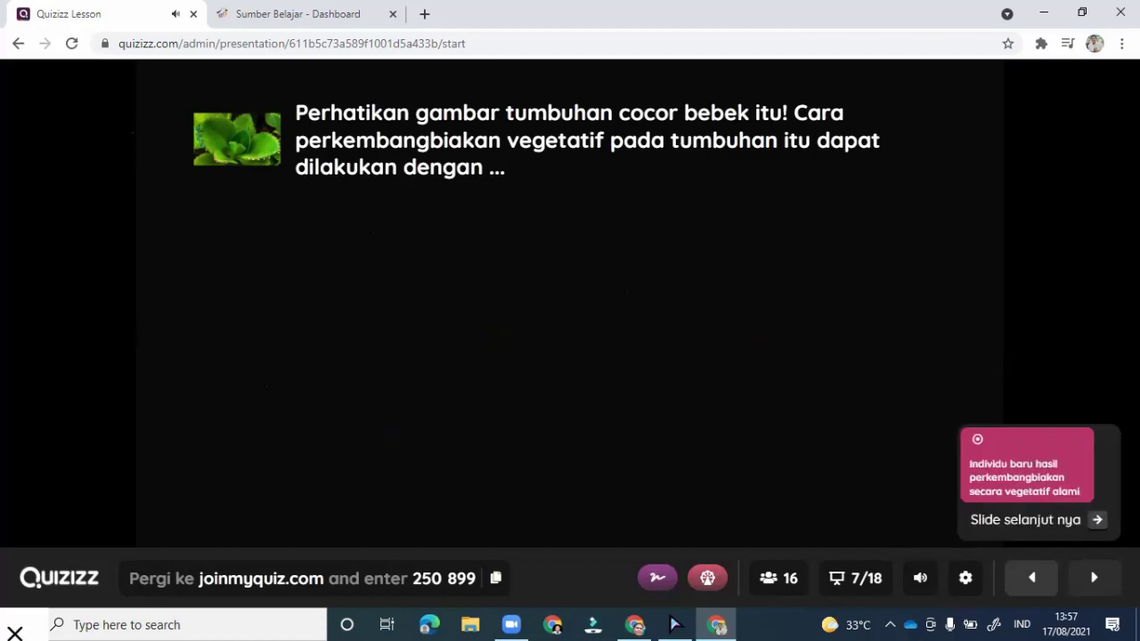
key("Right")
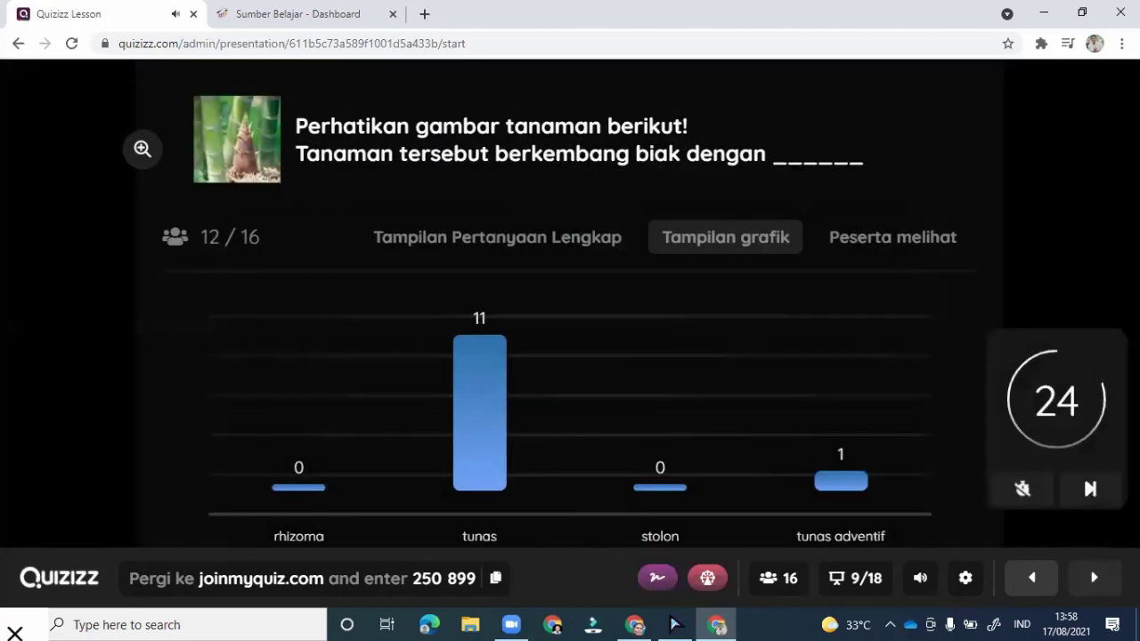
Show the participant view for the bamboo shoot question and continue past the generative reproduction question on slide 10
left_click(891, 237)
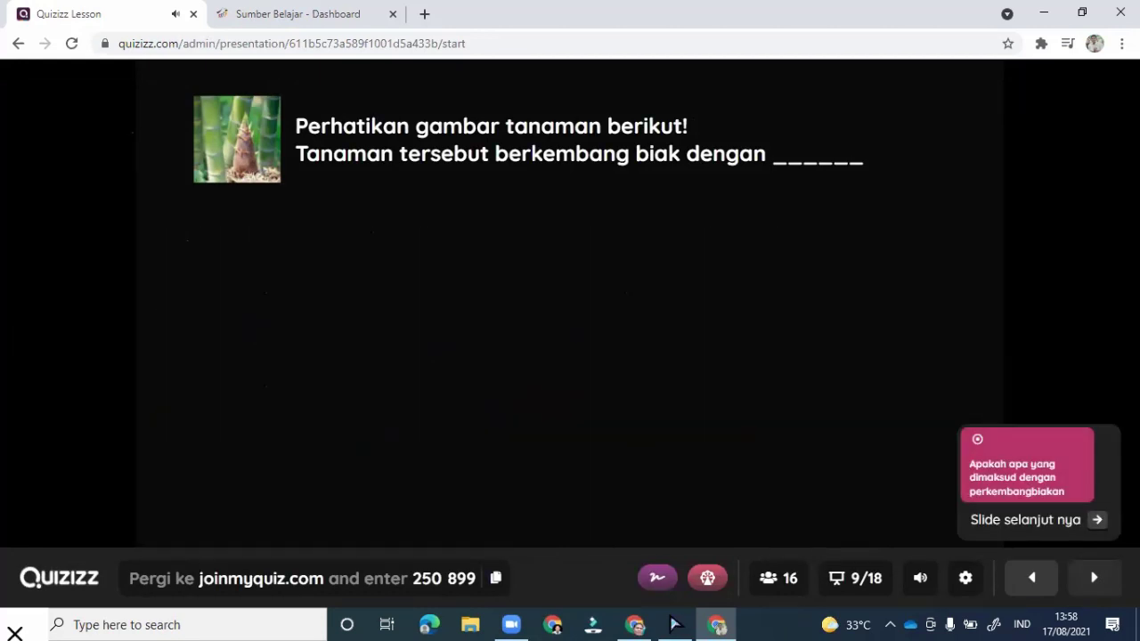
key("Right")
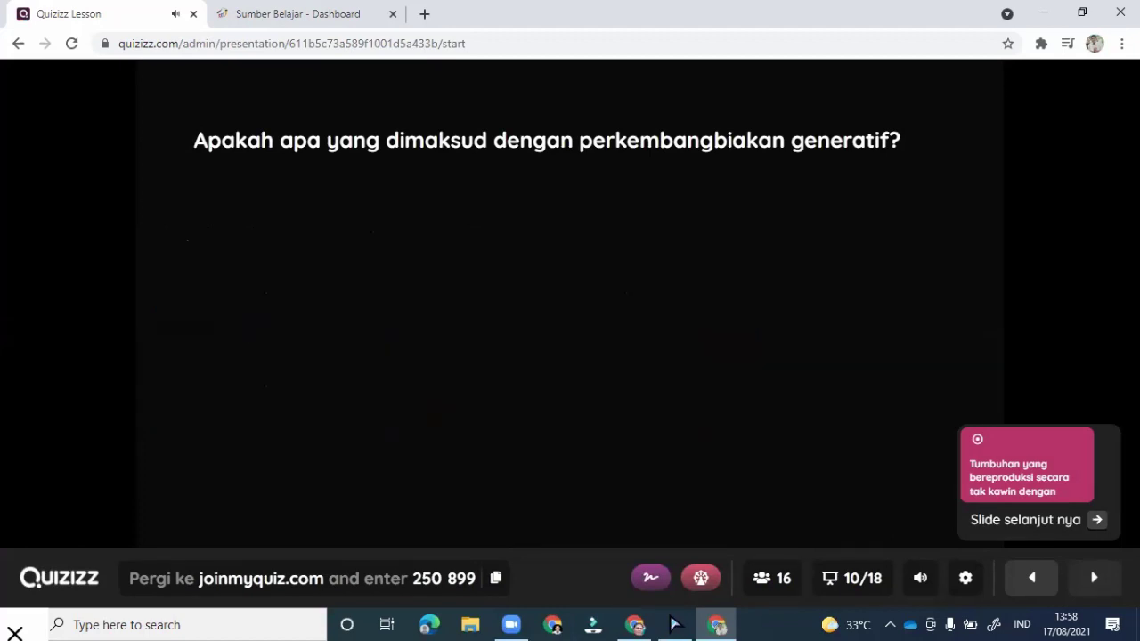
key("Right")
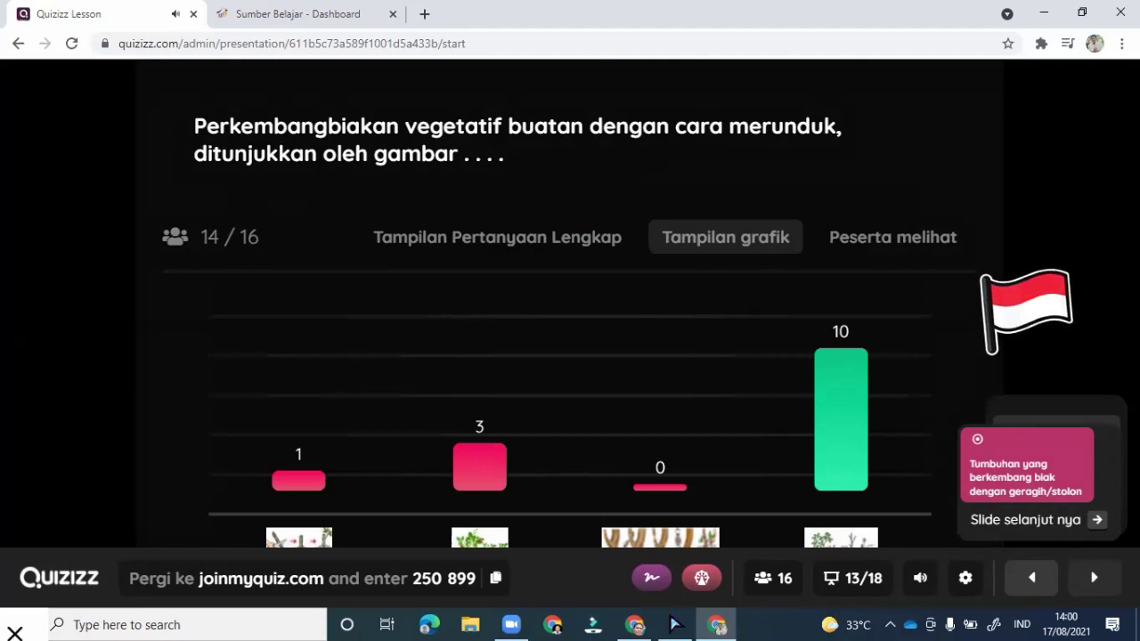
Show the participant view for the merunduk question on slide 13 and advance through the remaining questions to slide 18
left_click(901, 237)
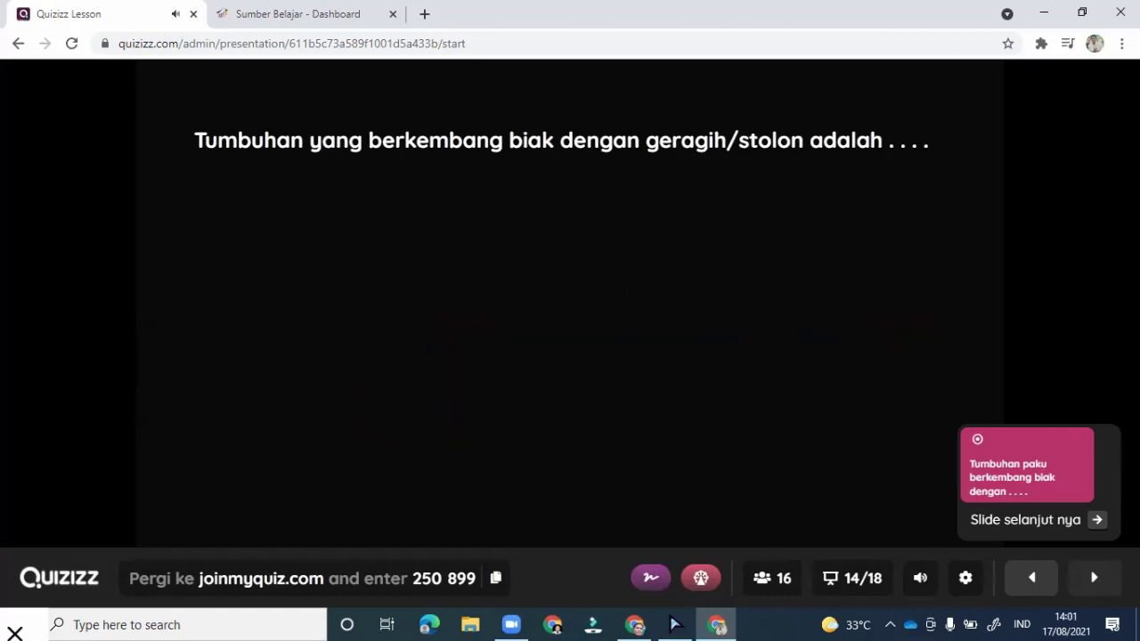
key("Right")
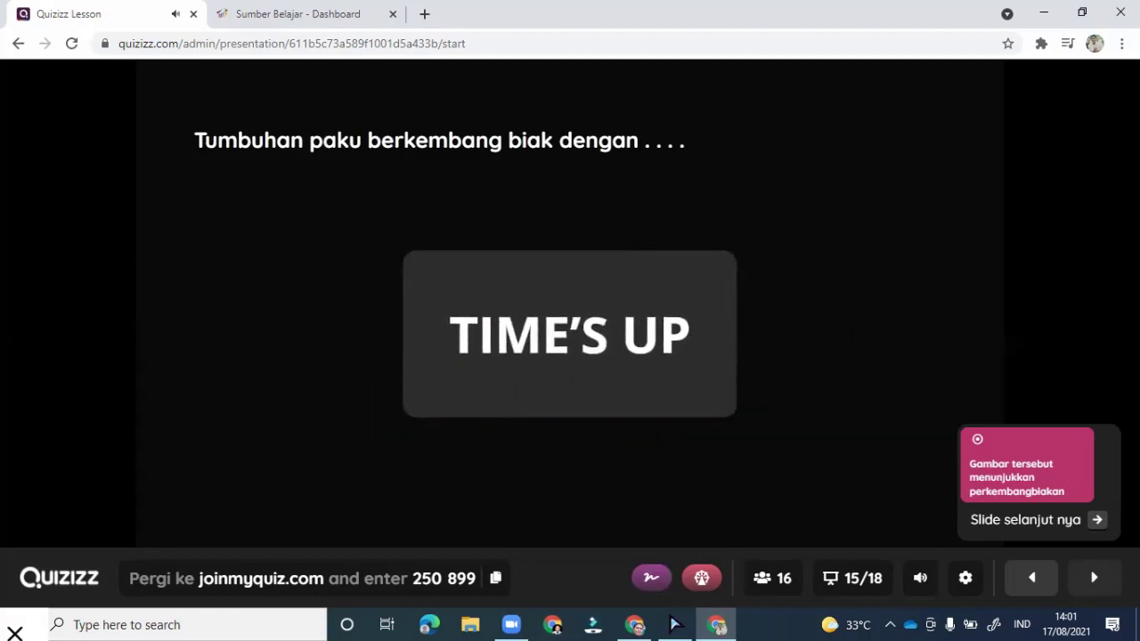
key("Right")
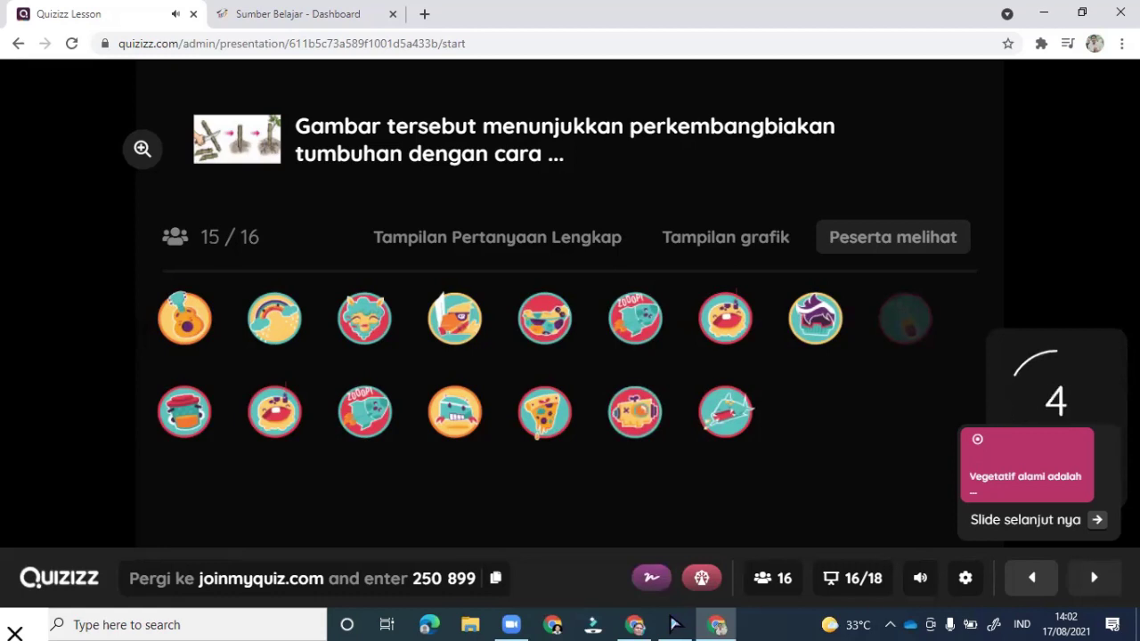
key("Right")
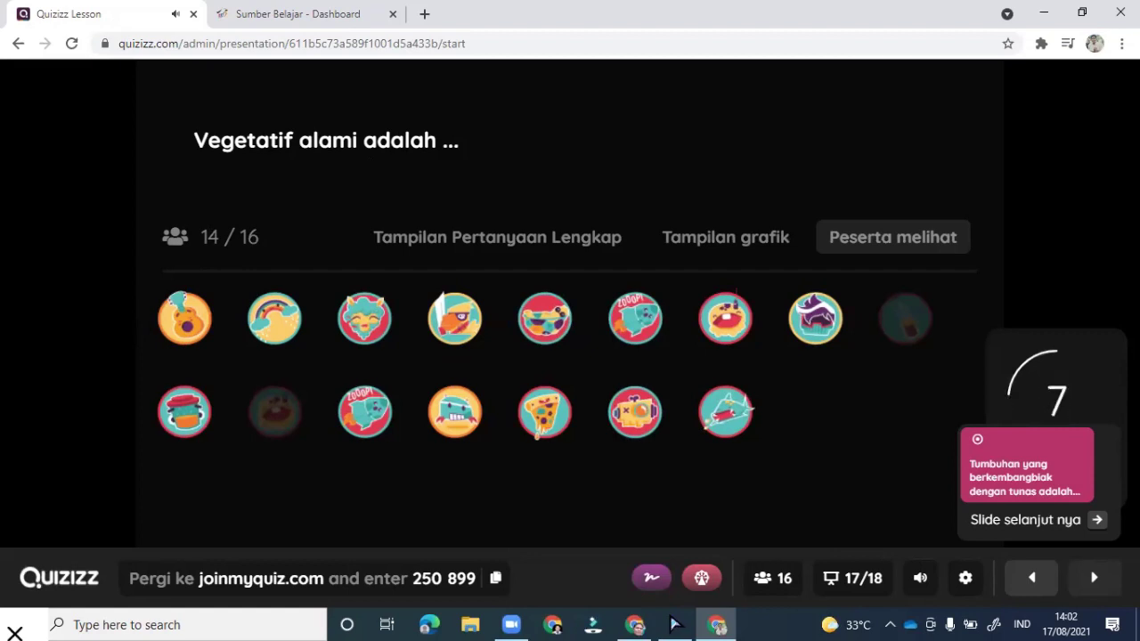
key("Right")
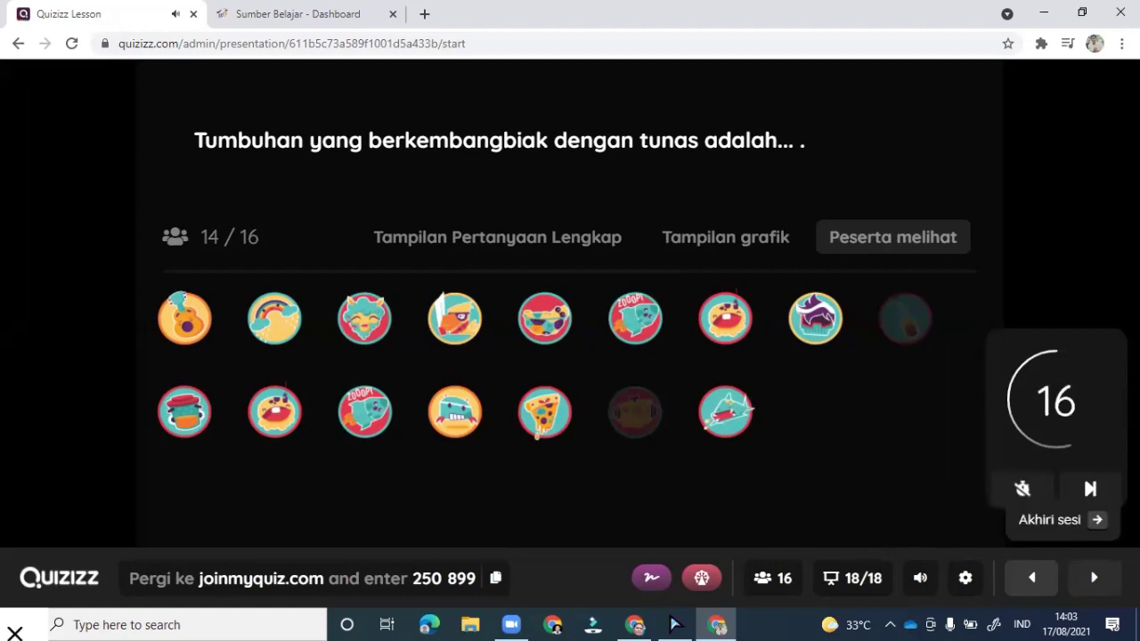
End the live lesson from its last slide and open its results report, clearing the hosting rating survey
key("Right")
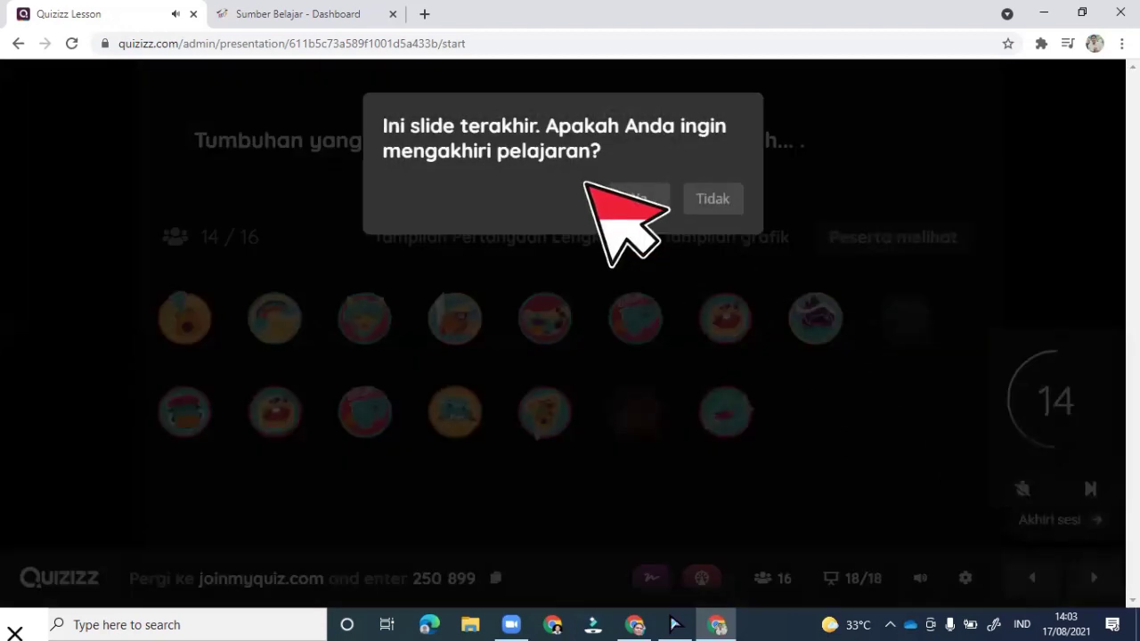
key("Return")
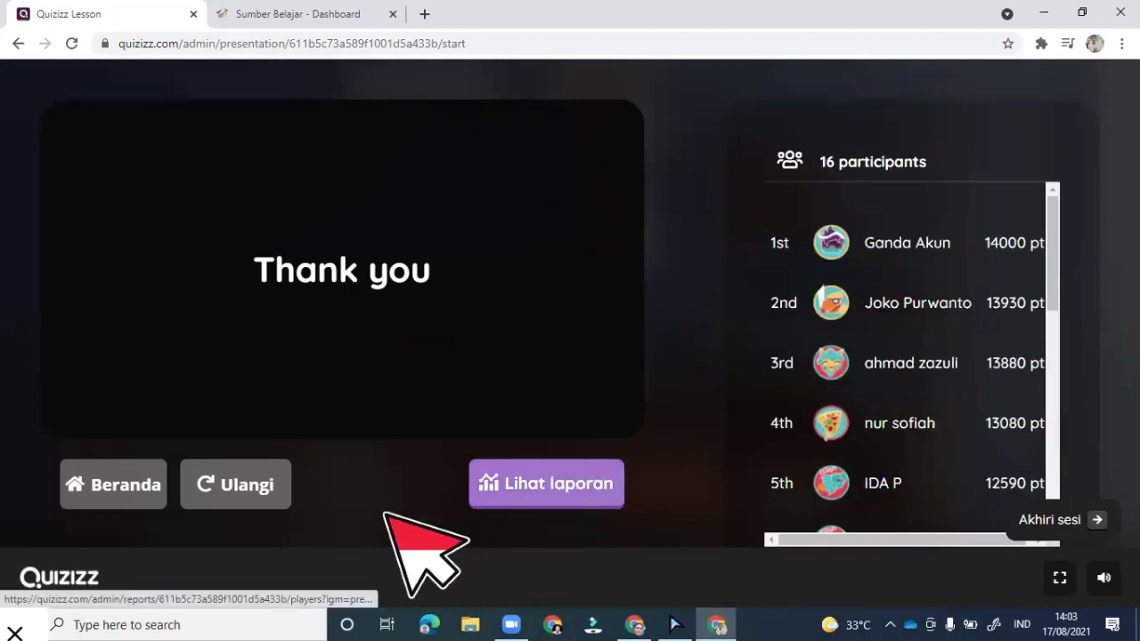
left_click(556, 485)
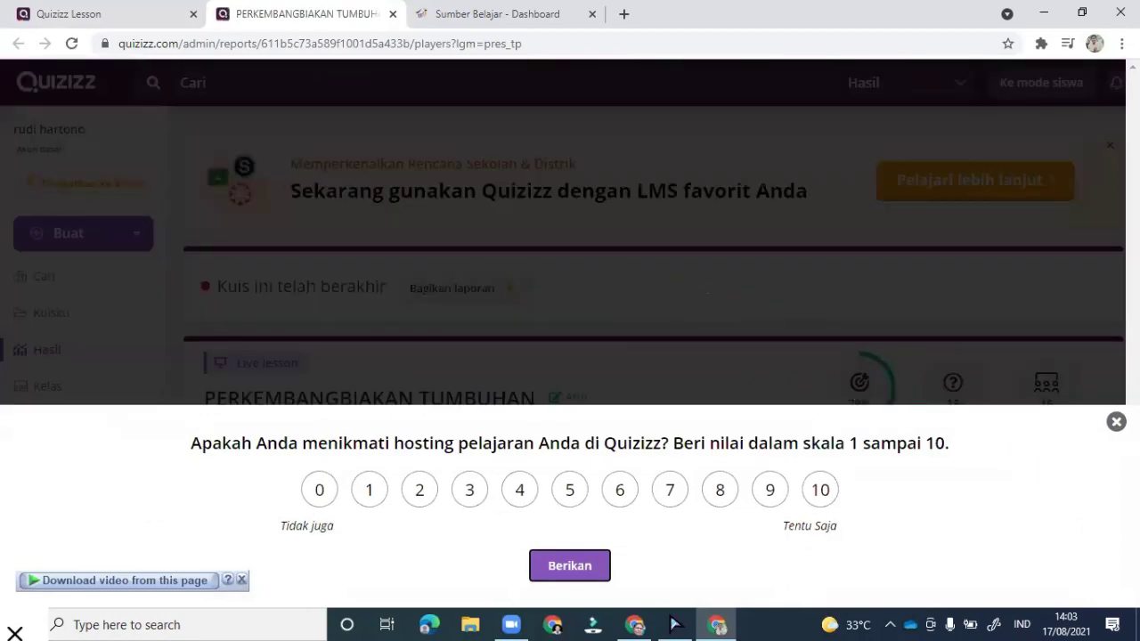
left_click(569, 566)
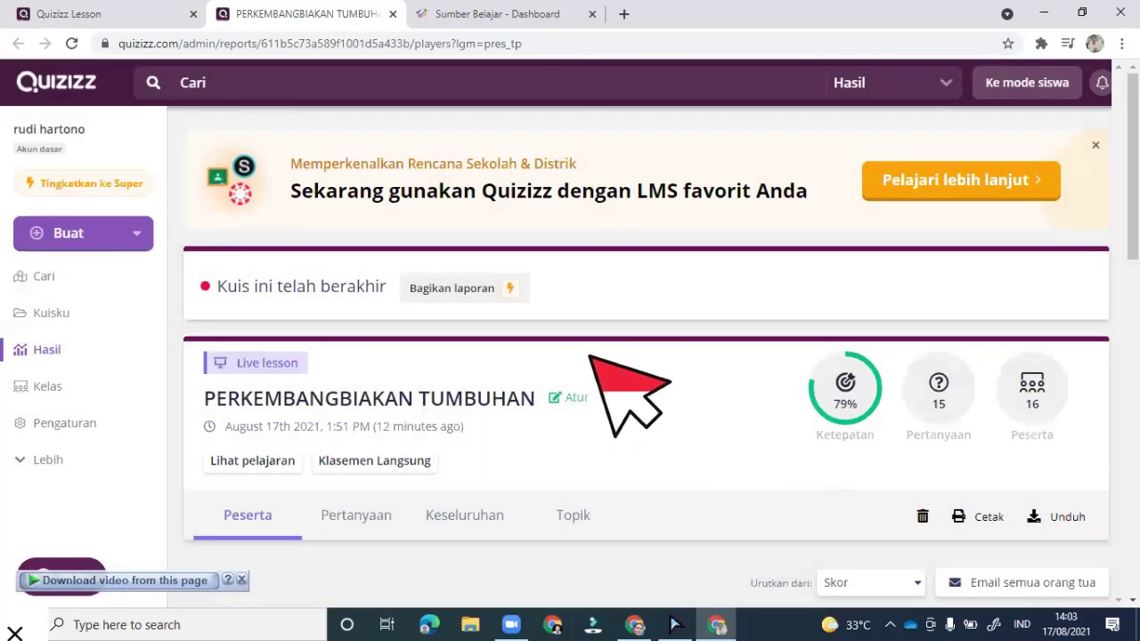
Examine each participant's correct answers, accuracy and score in the lesson report
scroll(590, 356, "down", 3)
scroll(570, 349, "down", 1)
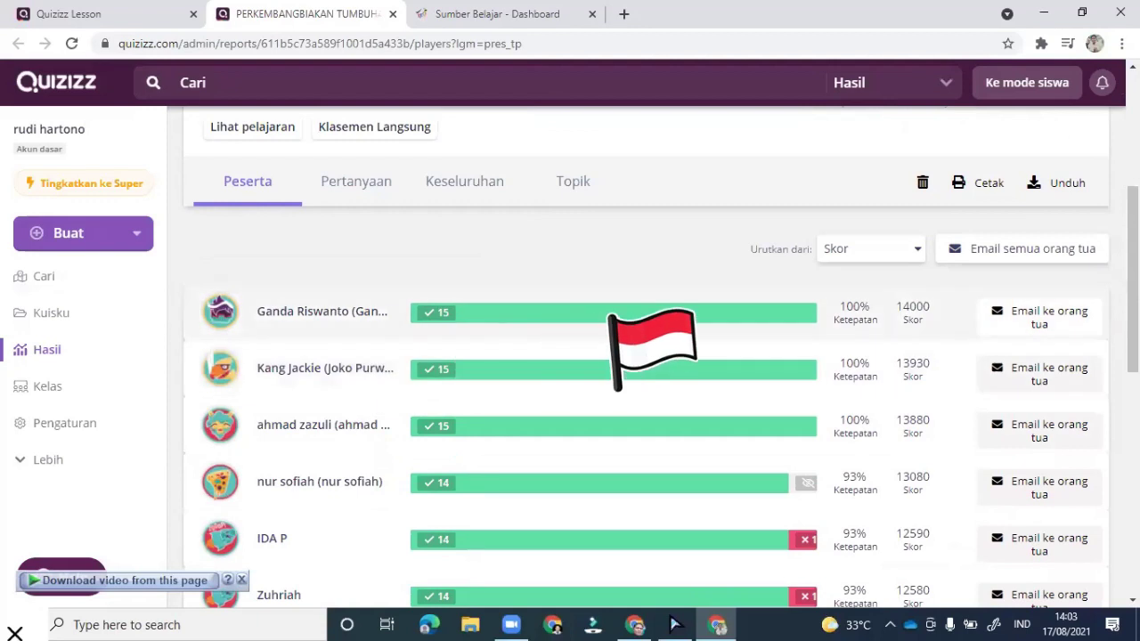
scroll(445, 361, "down", 1)
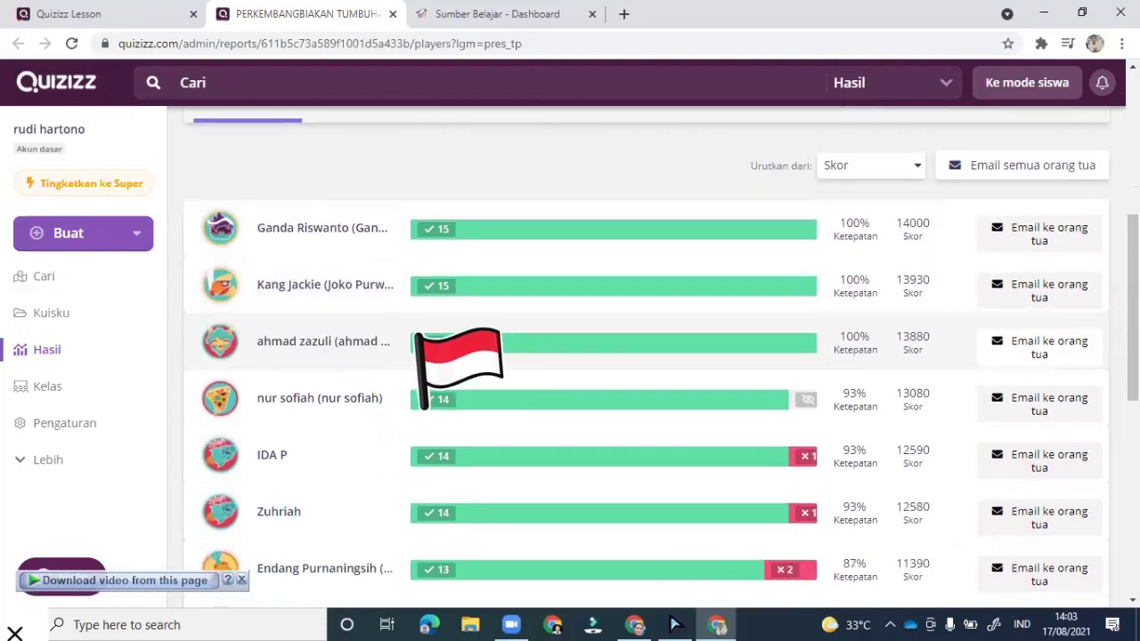
scroll(419, 369, "down", 1)
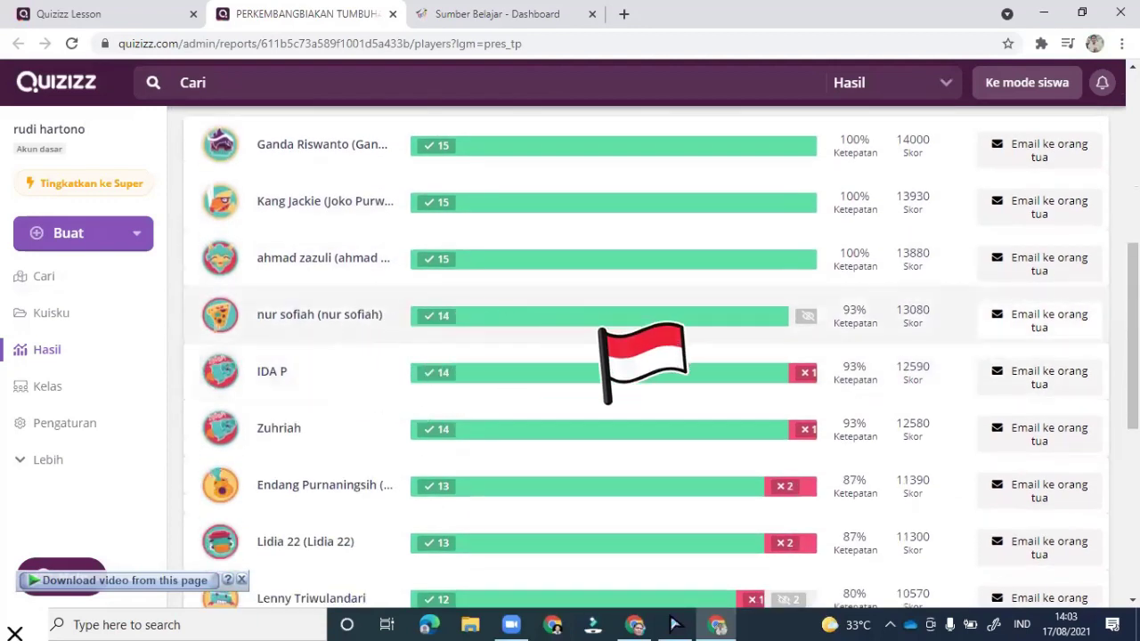
scroll(605, 374, "down", 4)
scroll(583, 405, "down", 1)
scroll(581, 396, "up", 7)
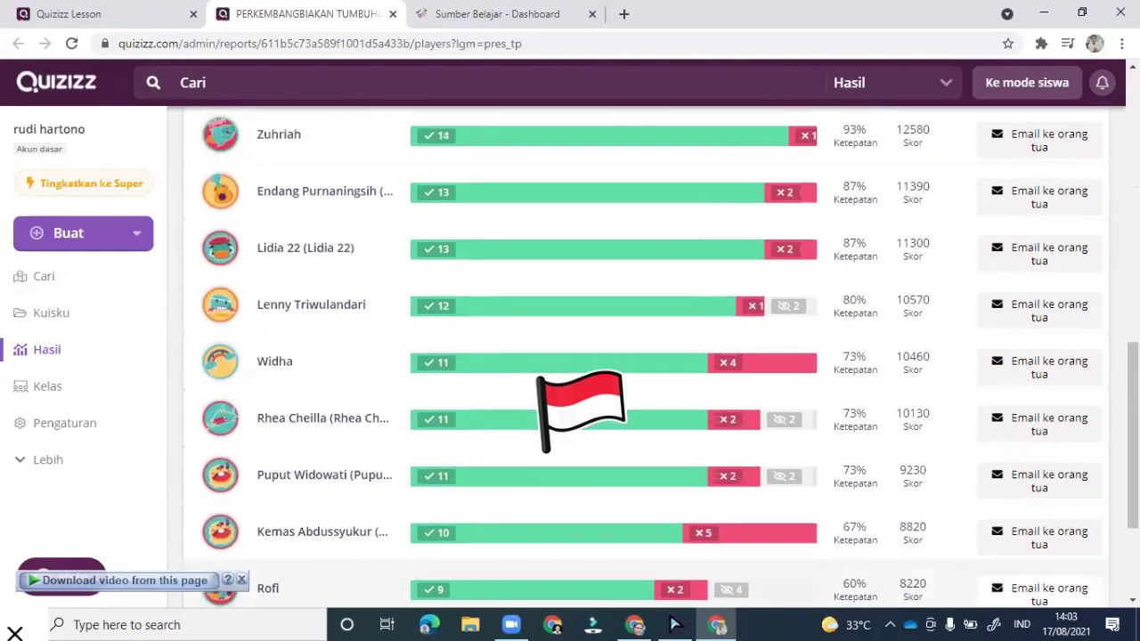
Show the print options for the lesson report, covering question summary, participant summary and all participant reports
scroll(543, 356, "up", 3)
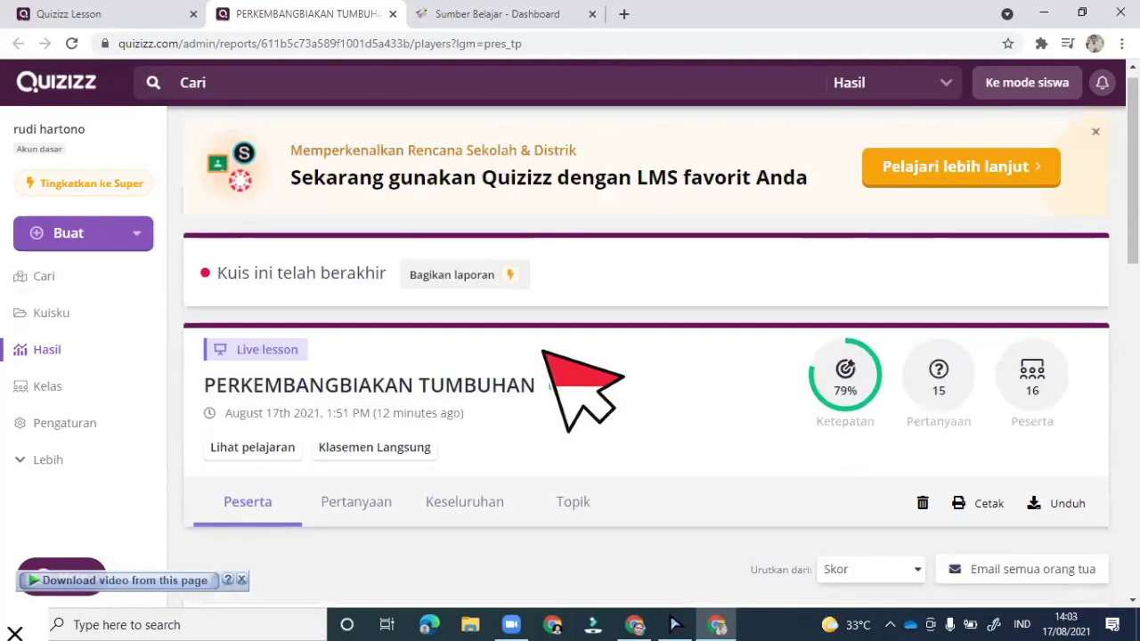
scroll(543, 356, "down", 2)
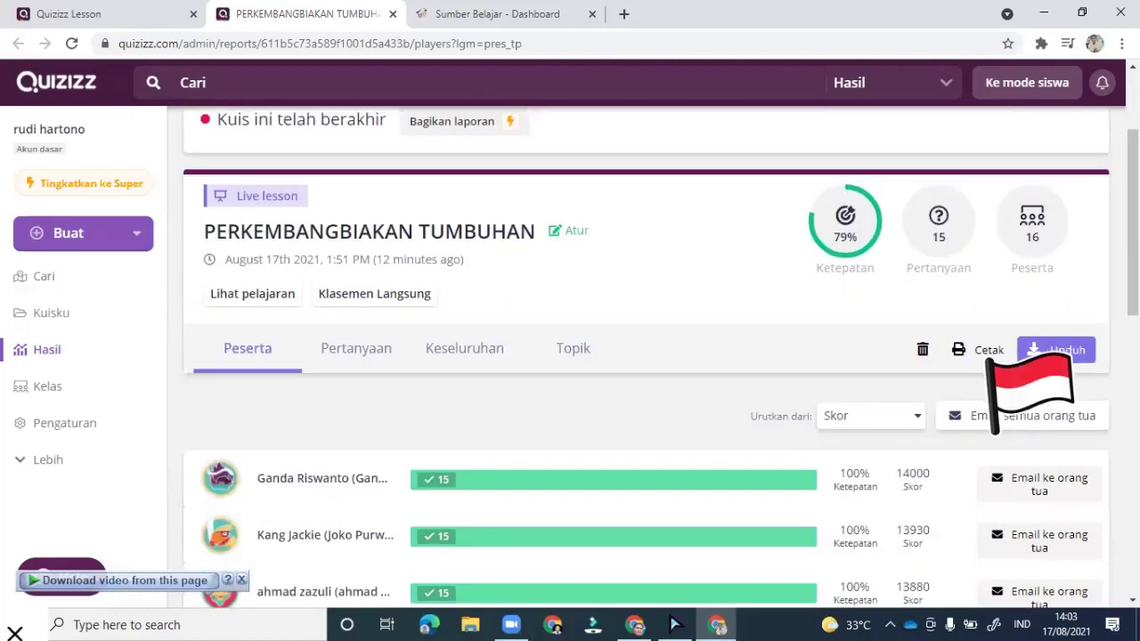
left_click(983, 350)
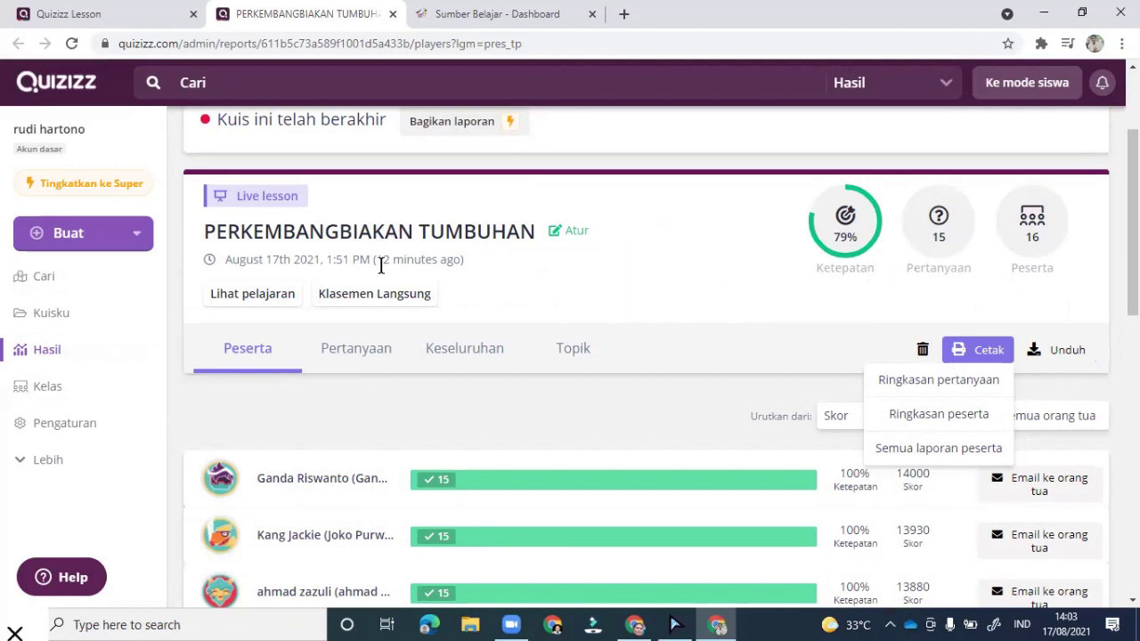
Open the PERKEMBANGBIAKAN TUMBUHAN lesson from its report for editing and bring up the slide import for adding new slides
left_click(254, 294)
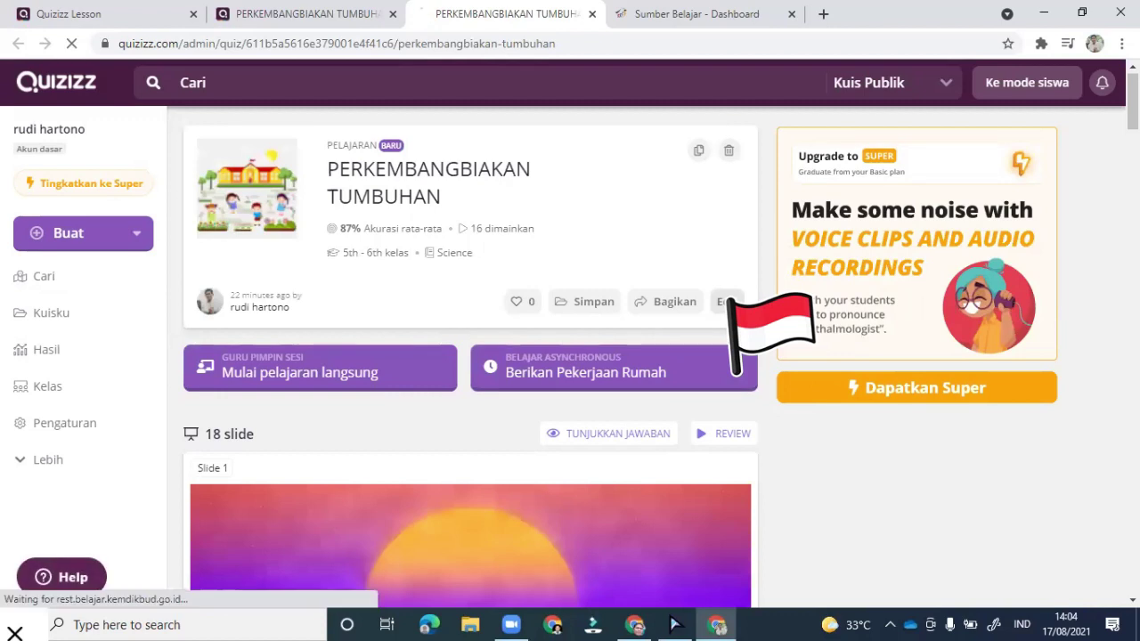
left_click(730, 300)
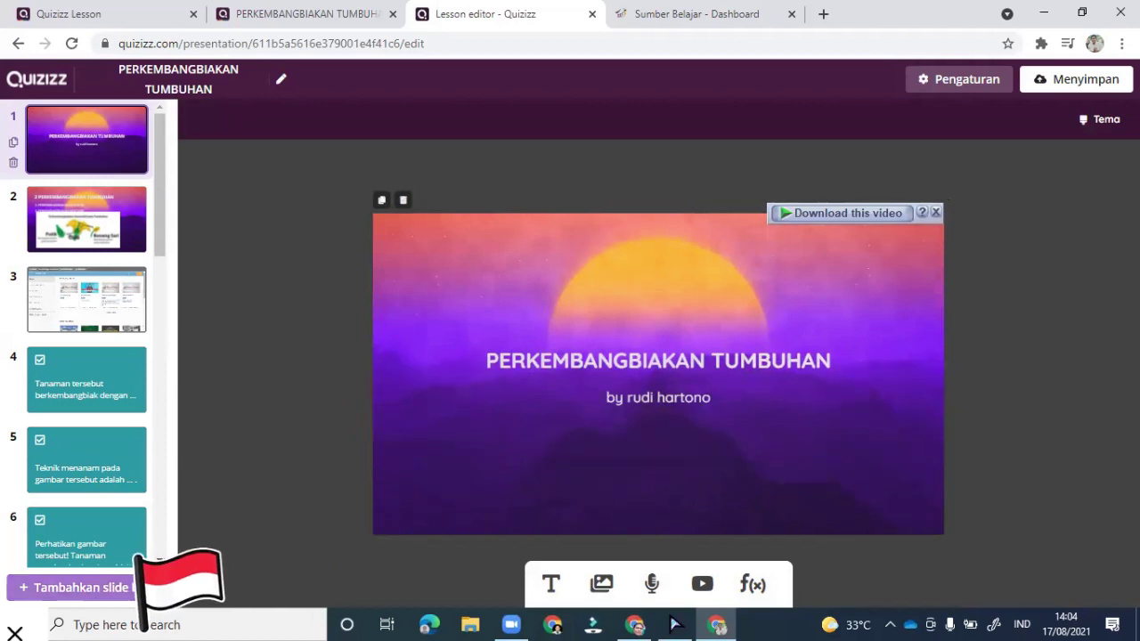
left_click(124, 586)
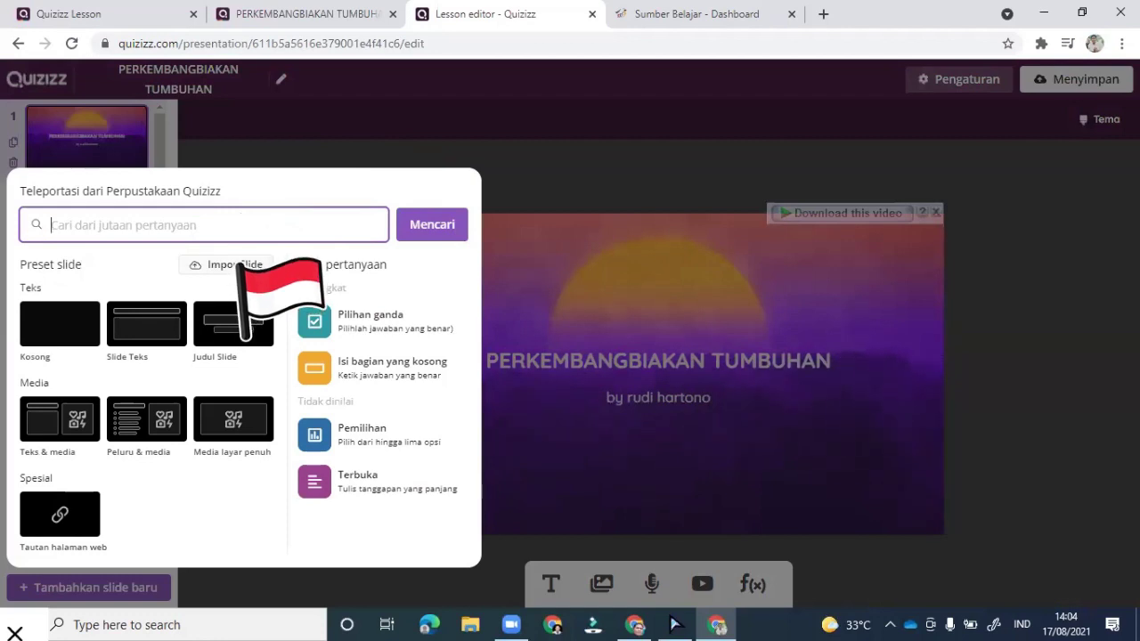
left_click(239, 263)
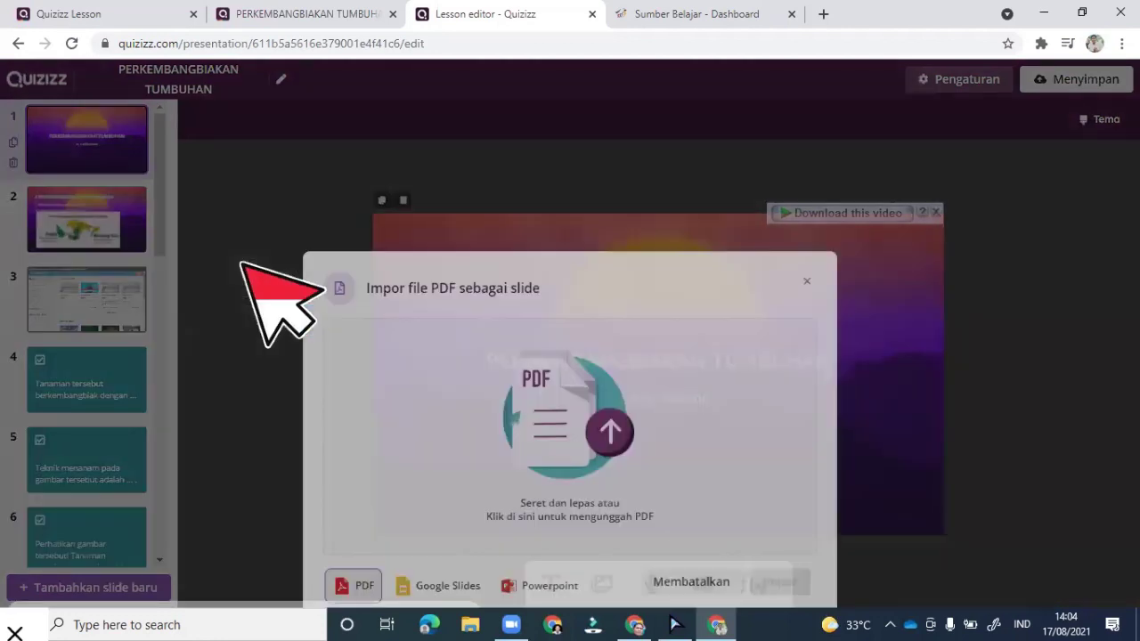